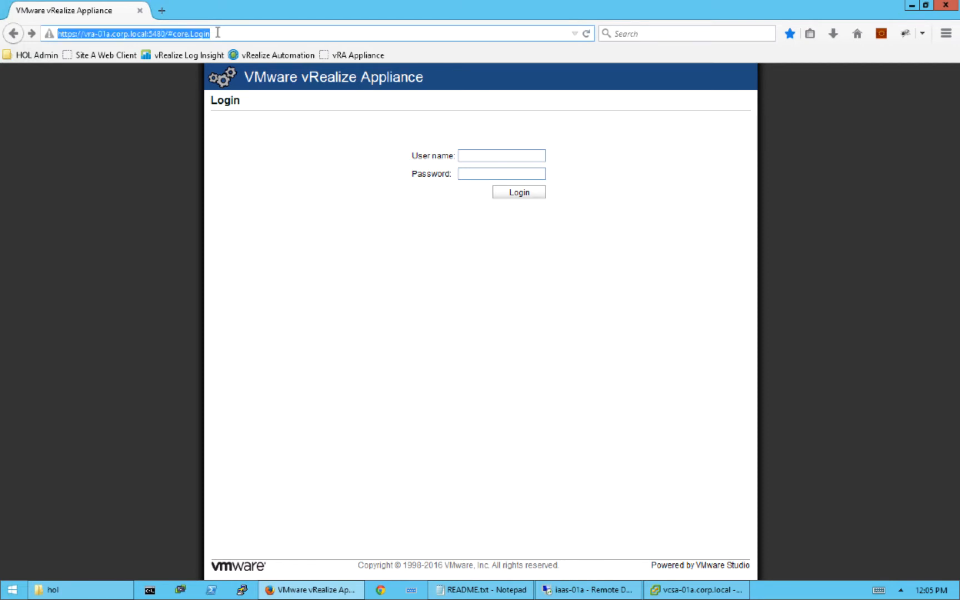
left_click(218, 32)
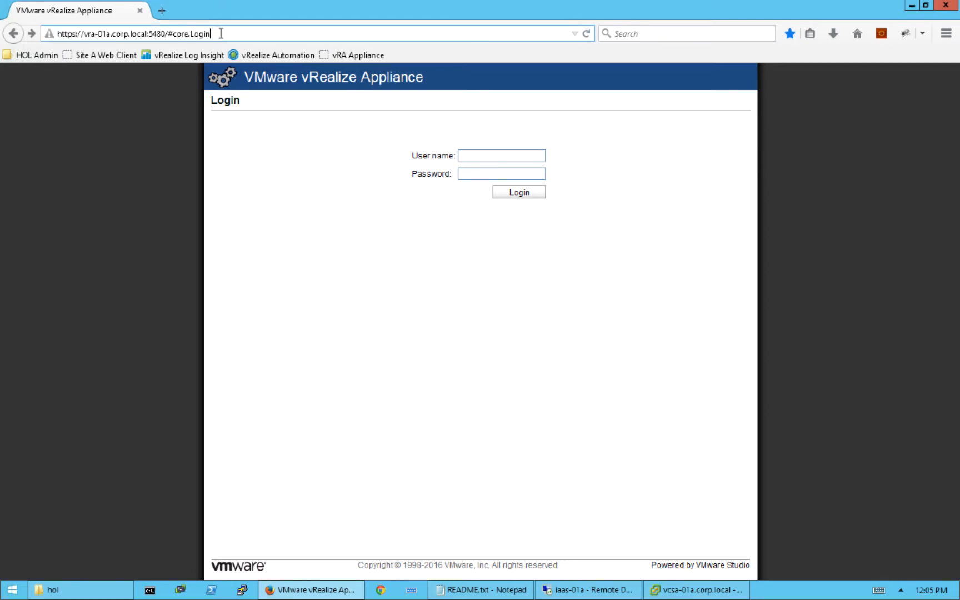
left_click(148, 33, "shift")
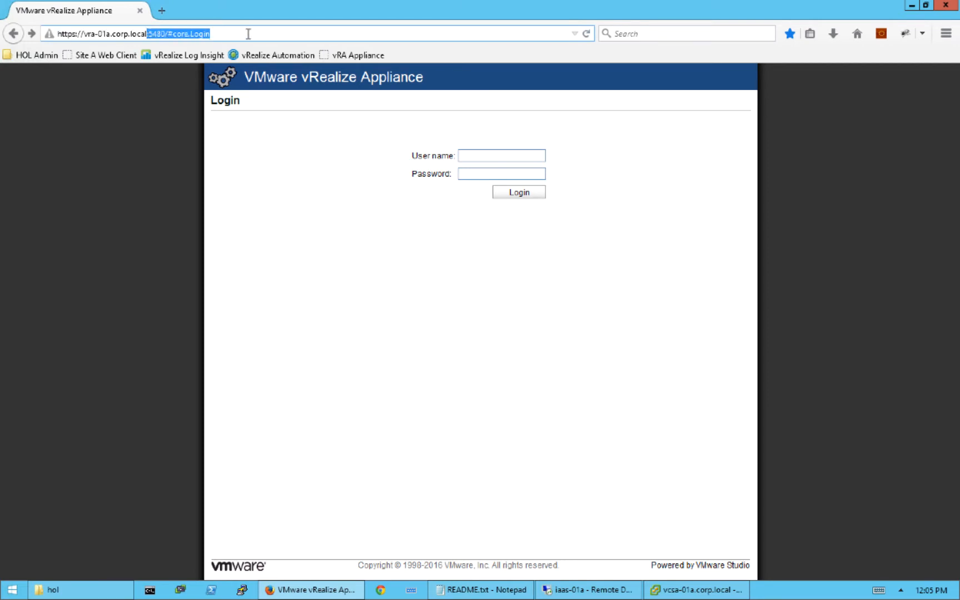
key("BackSpace")
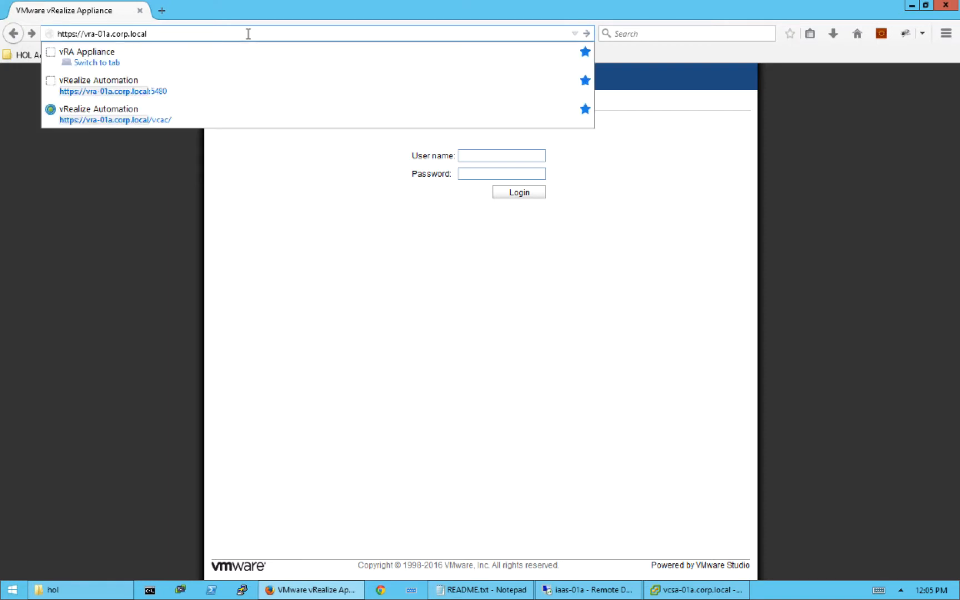
key("Return")
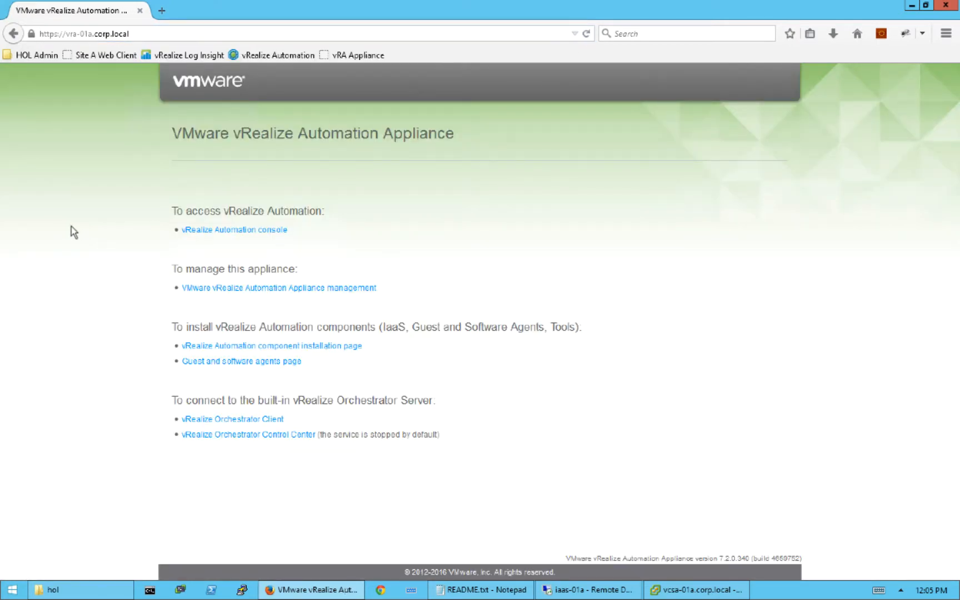
- Sign in to the vRealize Automation console with the system administrator account and its password
left_click(221, 231)
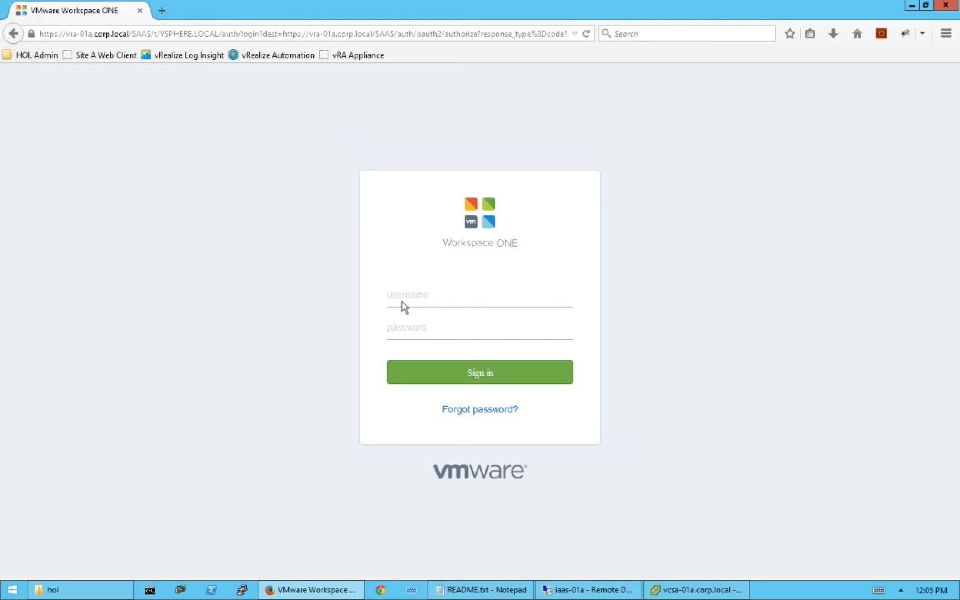
left_click(421, 295)
type("administrator")
key("Tab")
type("VMware1!")
left_click(459, 377)
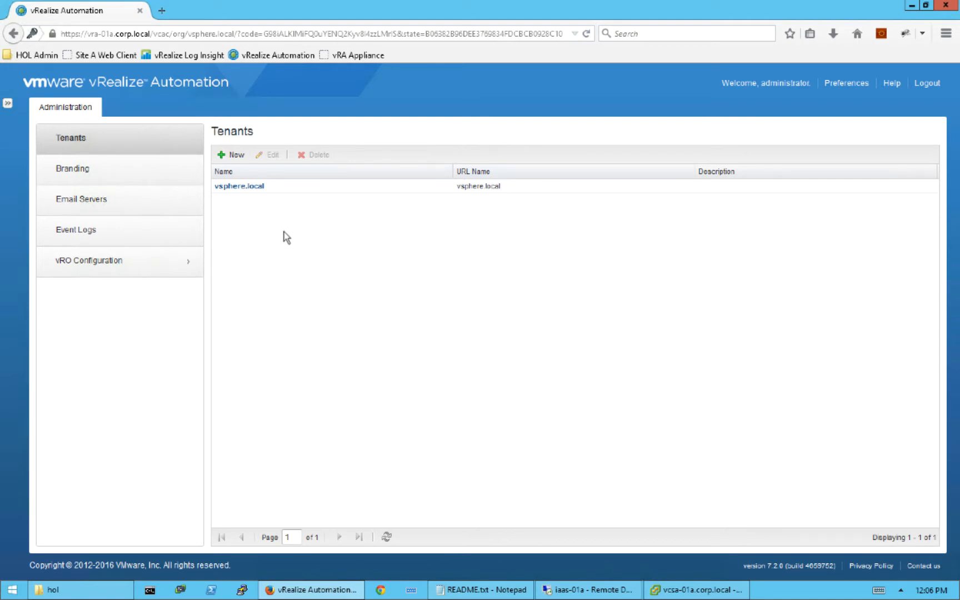
- In vsphere.local's Local users, start a new user named vRA Admin with an email address
left_click(244, 187)
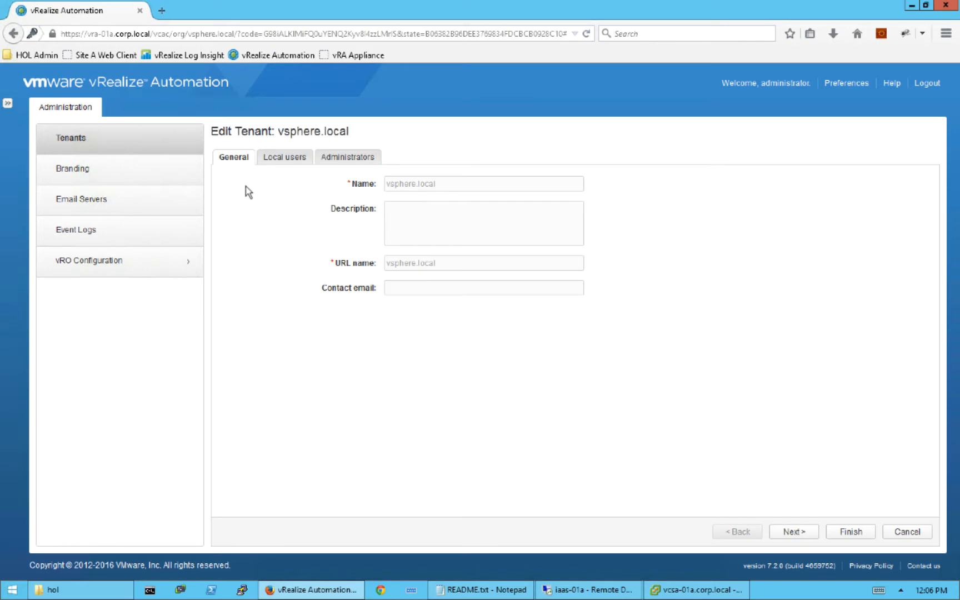
left_click(281, 158)
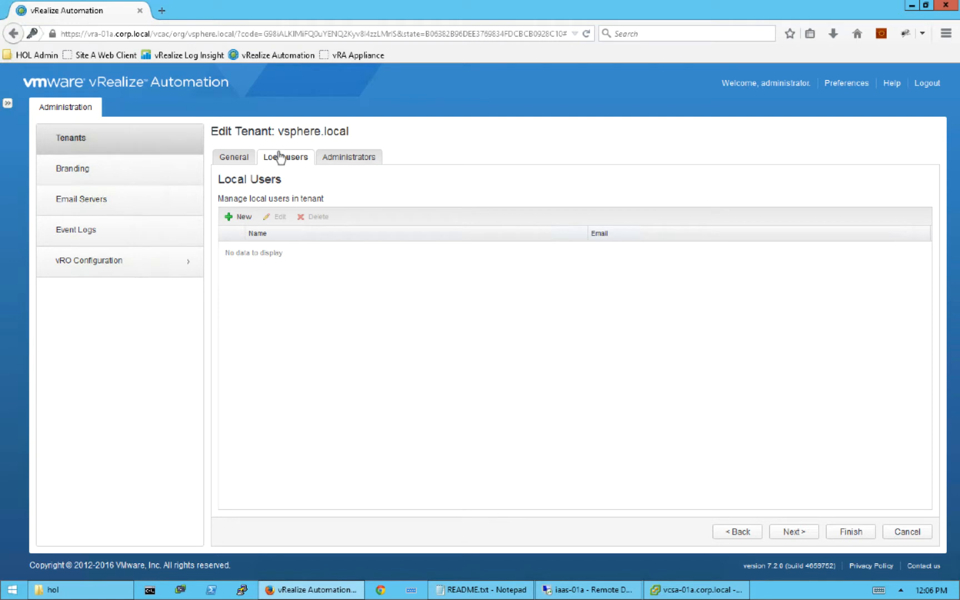
left_click(240, 219)
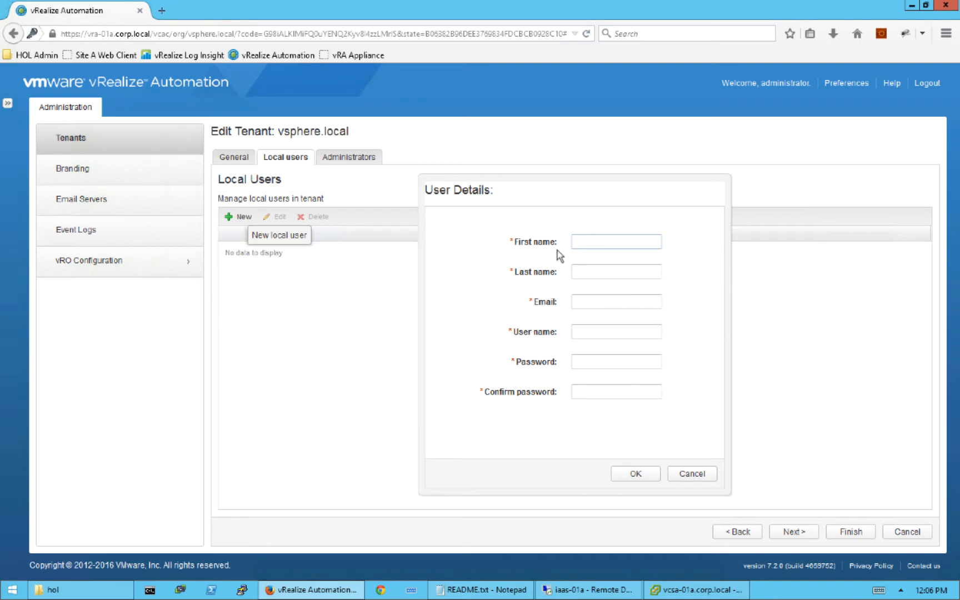
type("v")
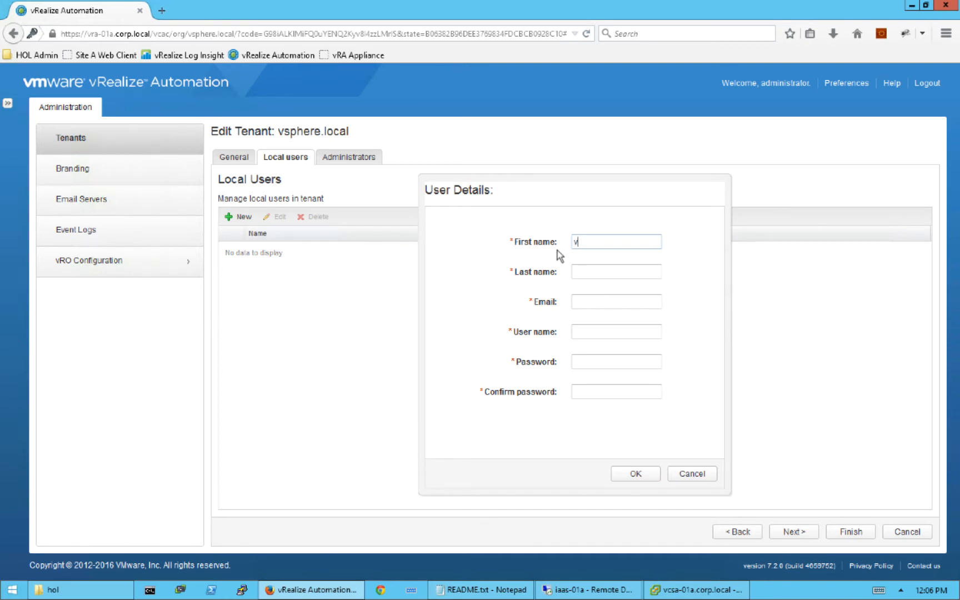
type("RA")
key("Tab")
type("Admin")
key("Tab")
type("vra")
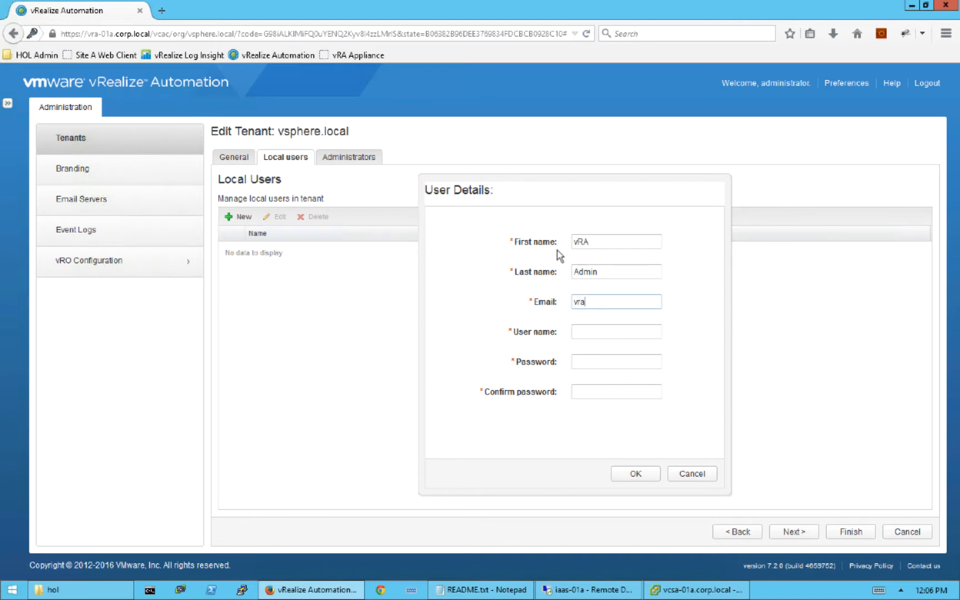
type("admin@corp.local")
- Give the new user a user name and a confirmed password, then save it
left_click(601, 330)
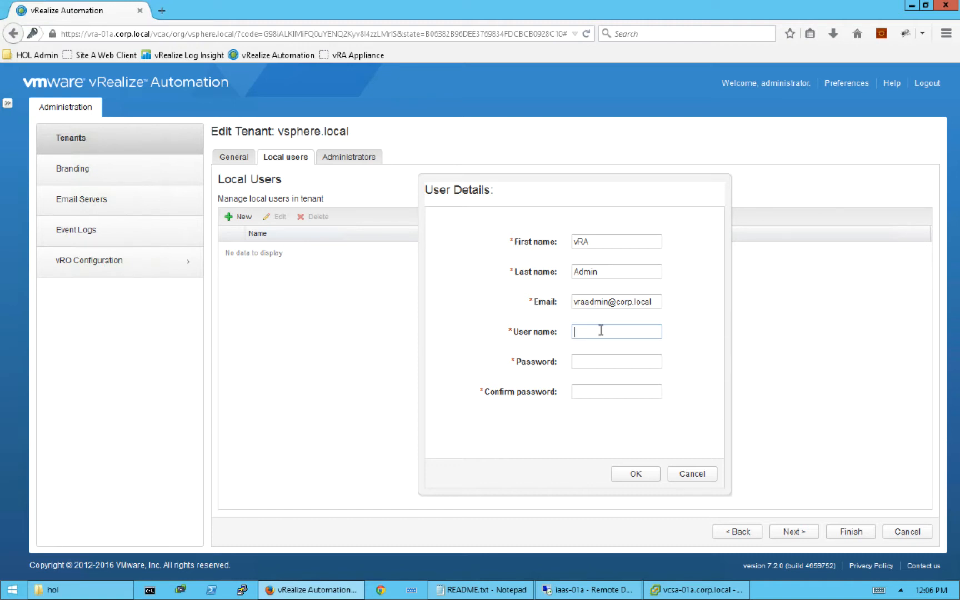
type("vraadmin")
key("Tab")
type("VMware1!")
key("Tab")
type("VMware1!")
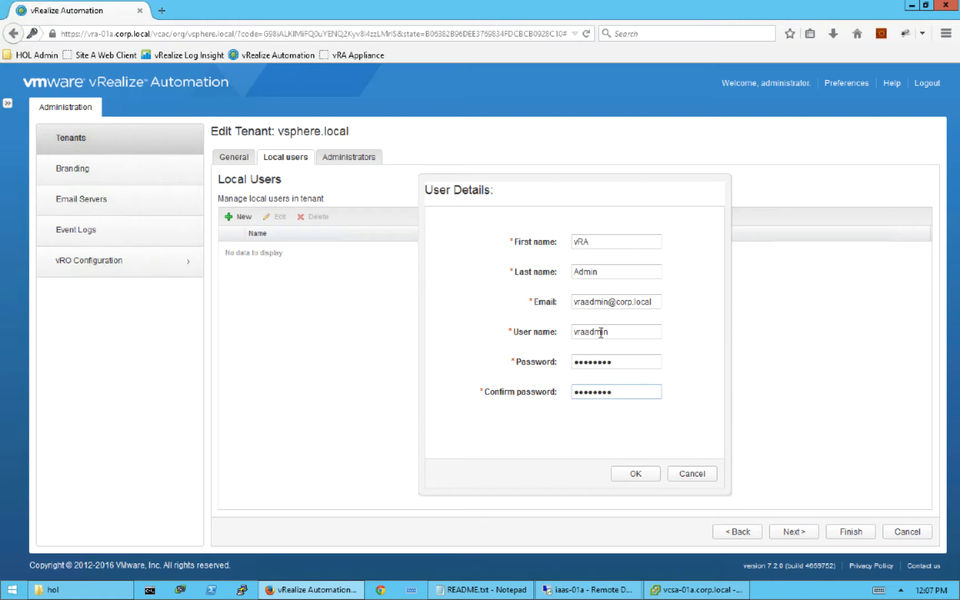
left_click(637, 477)
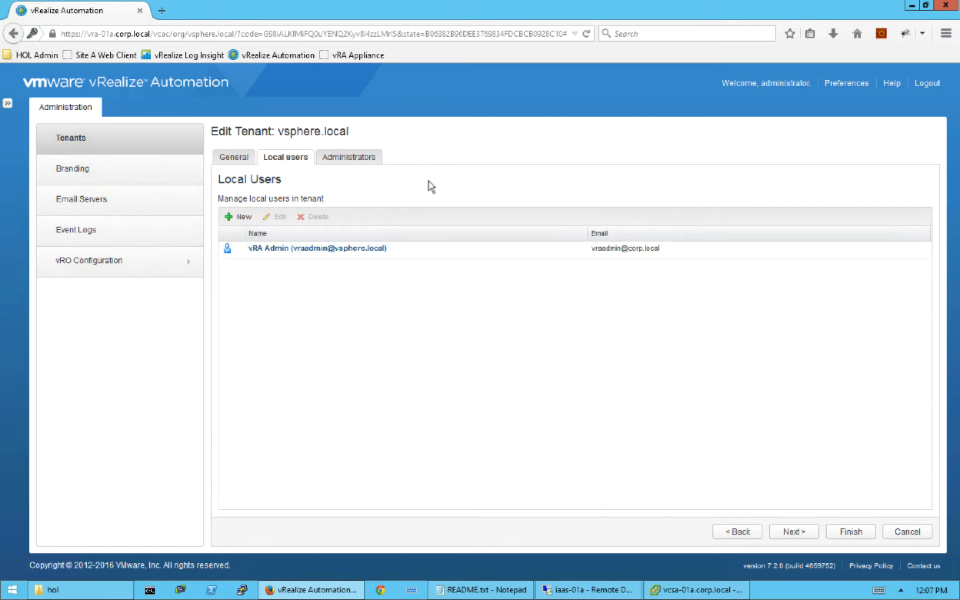
- Add vRA Admin as both tenant administrator and IaaS administrator of vsphere.local, and finish
left_click(354, 161)
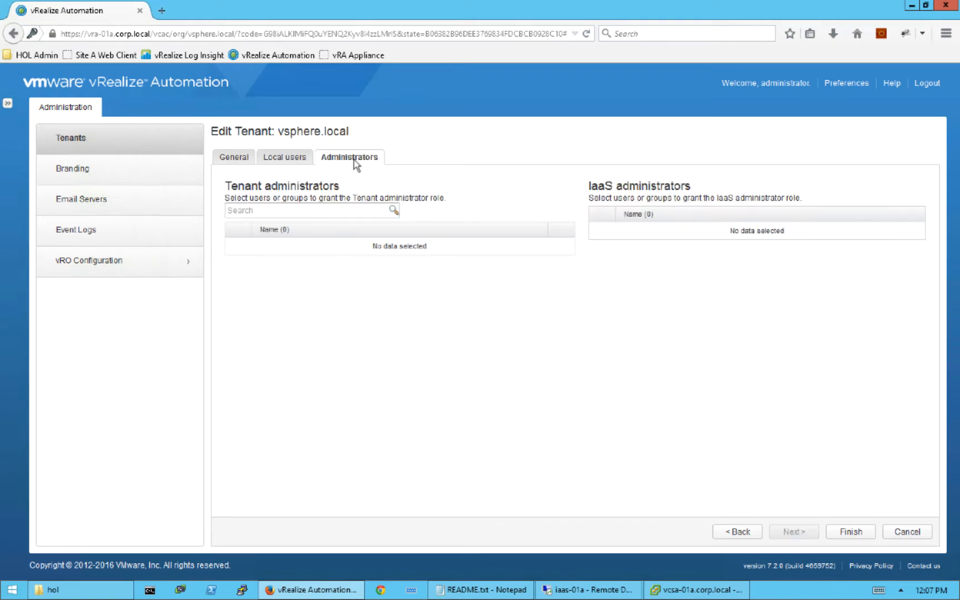
left_click(282, 208)
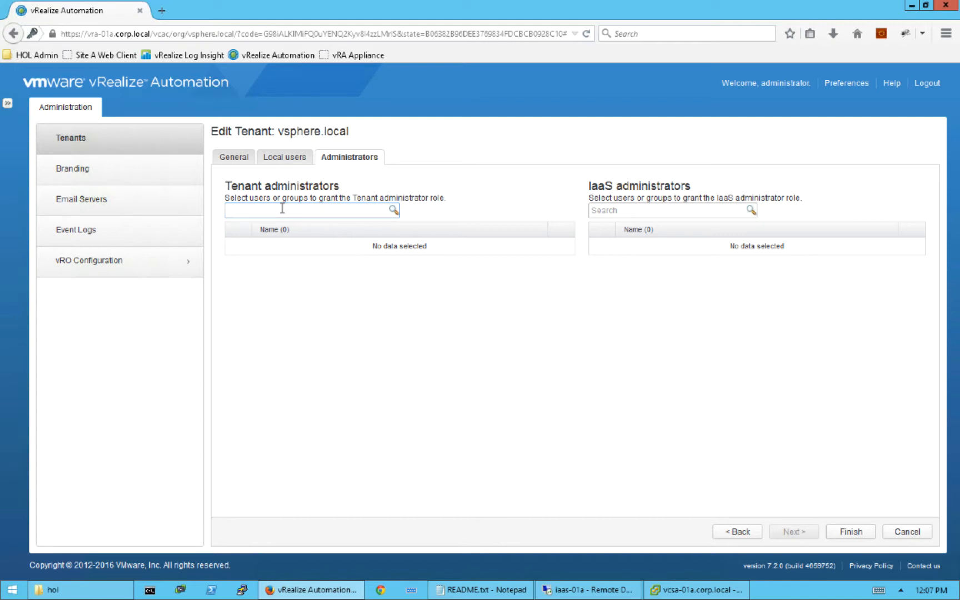
type("vra")
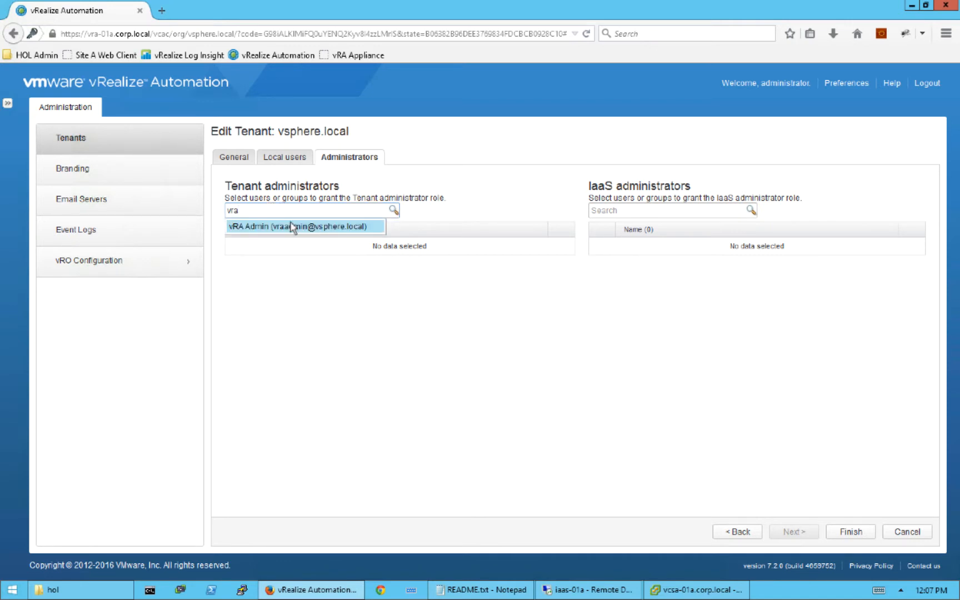
left_click(292, 228)
left_click(636, 209)
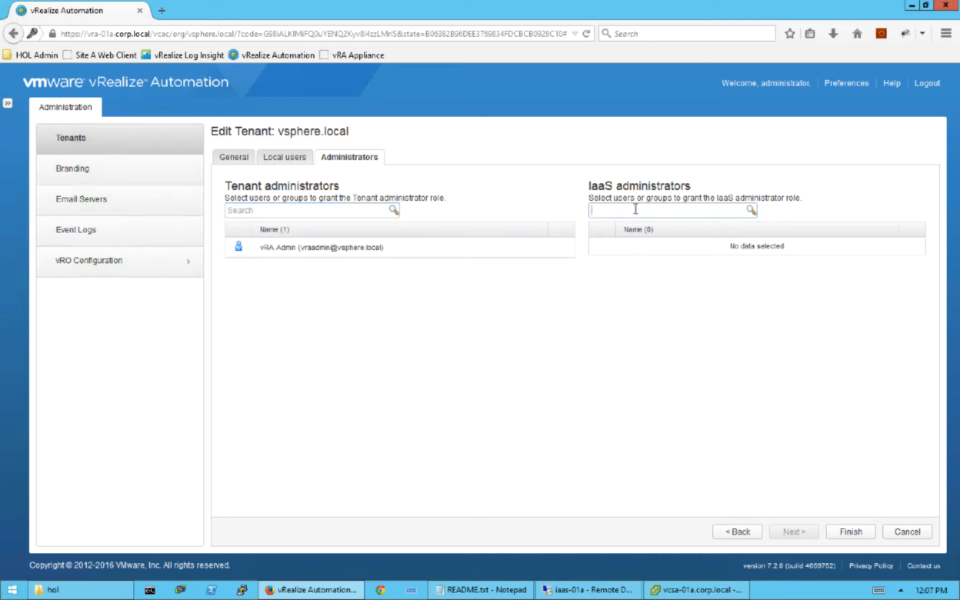
type("vra")
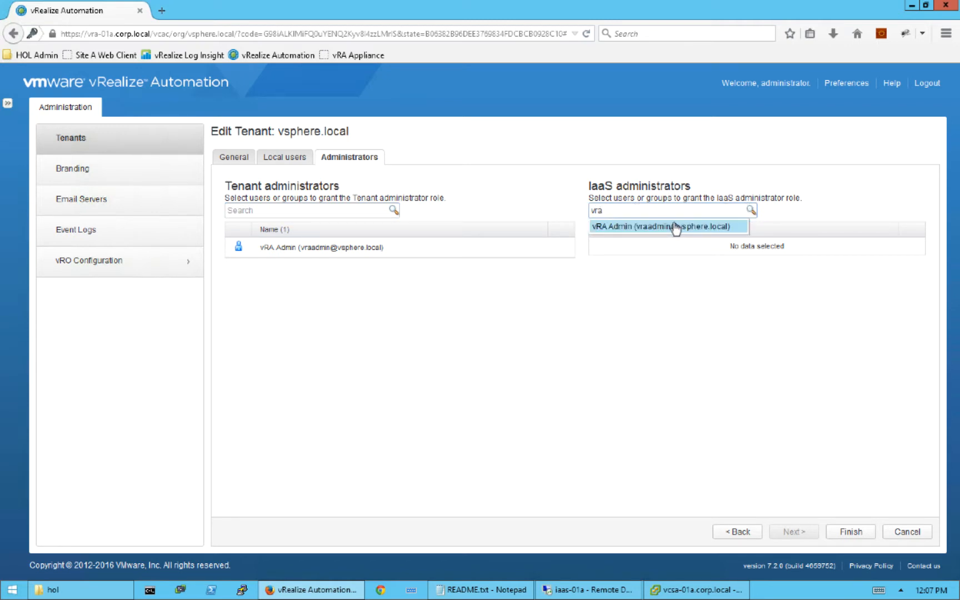
left_click(676, 227)
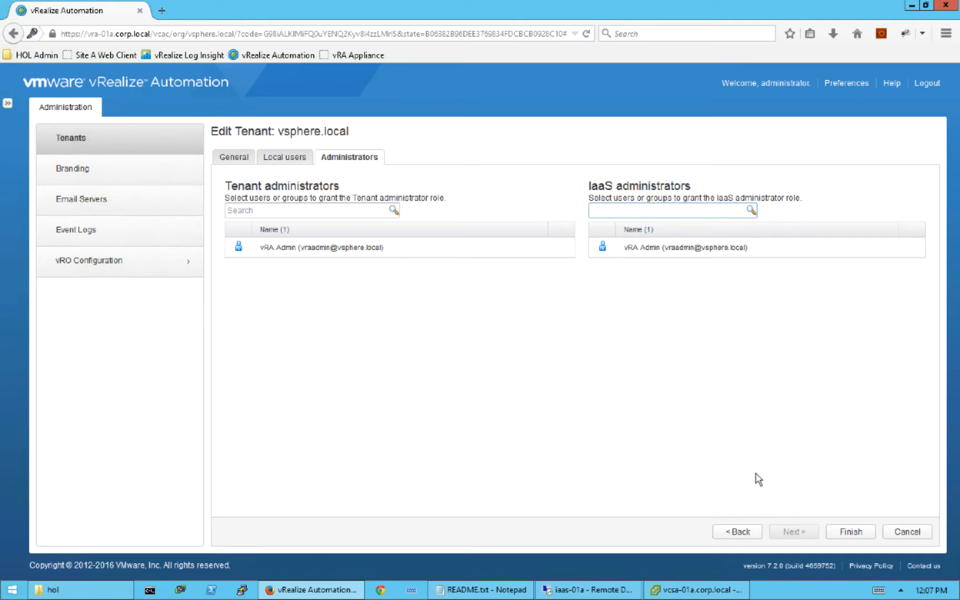
left_click(850, 531)
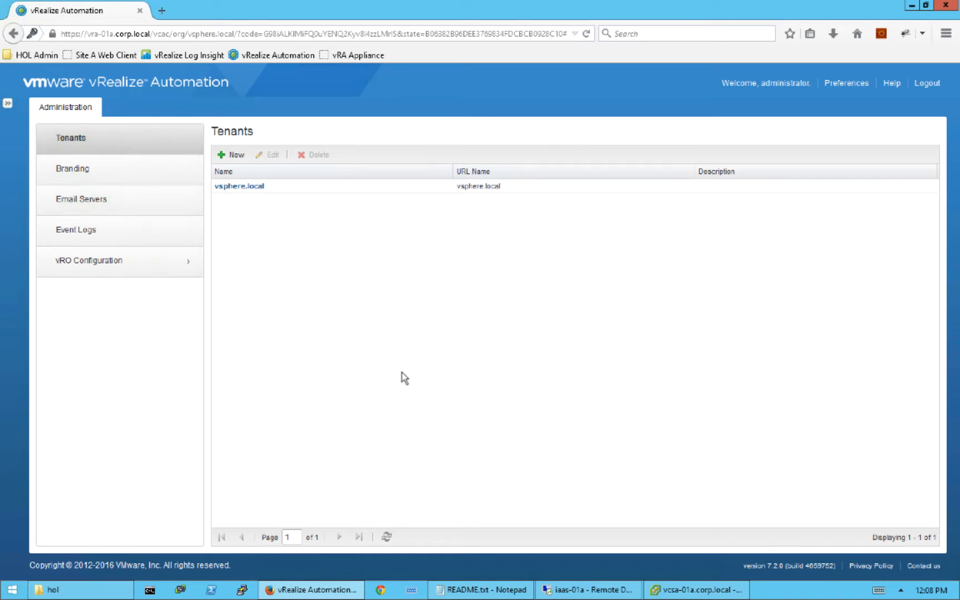
- Log out and sign back in as the new local user, declining to save the password
left_click(928, 84)
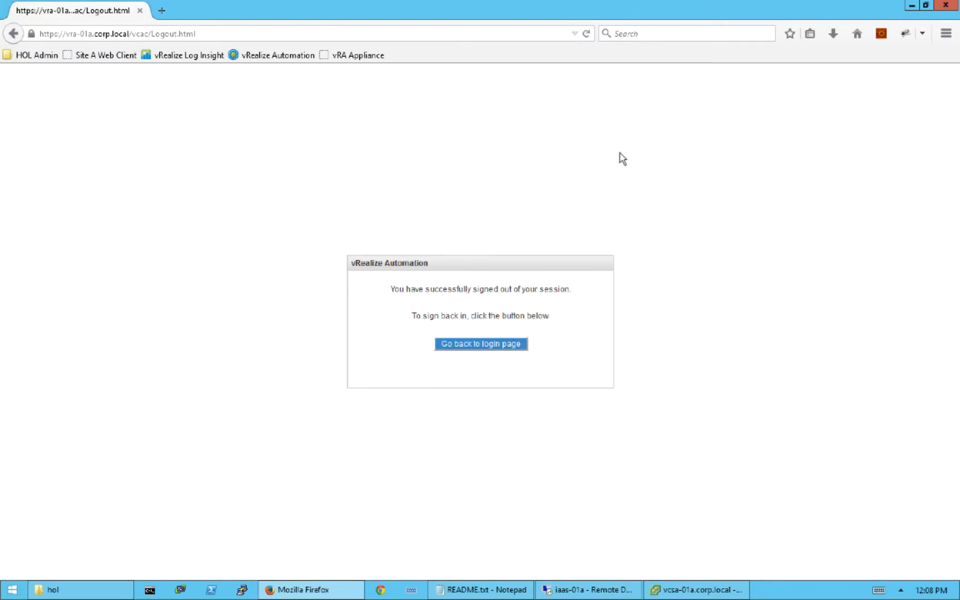
left_click(479, 345)
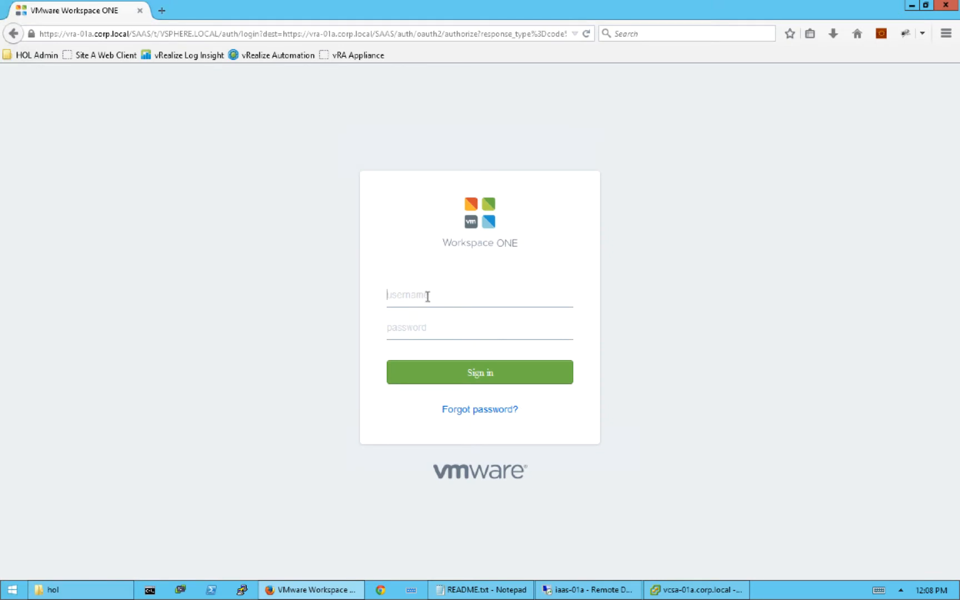
type("vraadmin")
key("Tab")
type("•••••")
key("BackSpace")
key("BackSpace")
key("BackSpace")
key("BackSpace")
key("BackSpace")
type("••••••••")
left_click(473, 376)
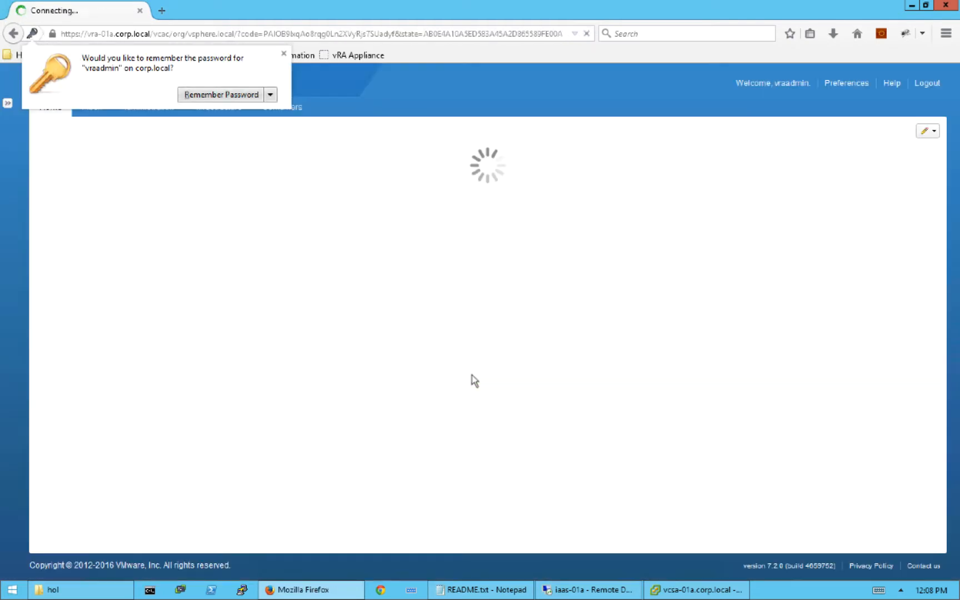
left_click(284, 54)
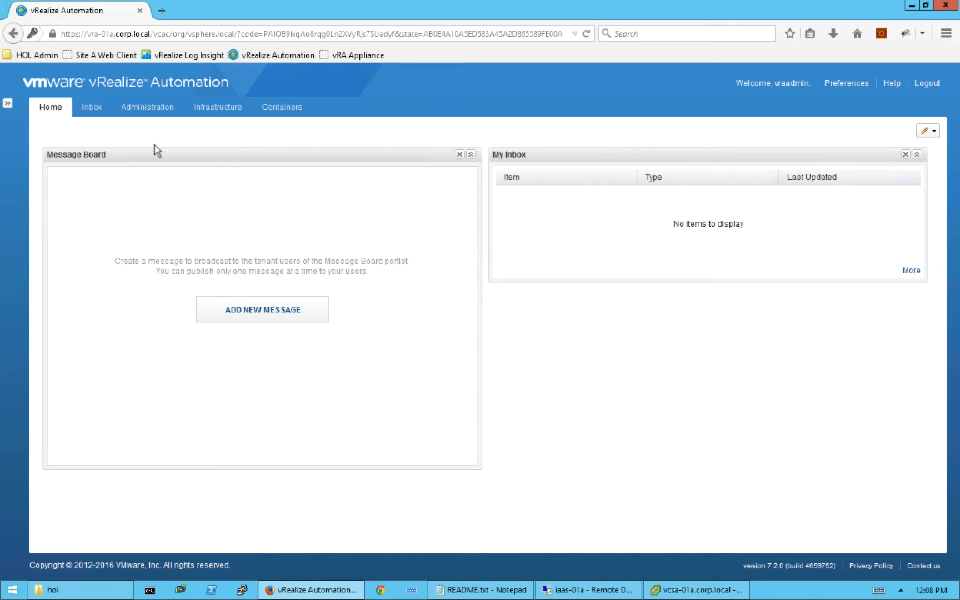
- Go to Administration > Directories and show the Add Directory options
left_click(157, 111)
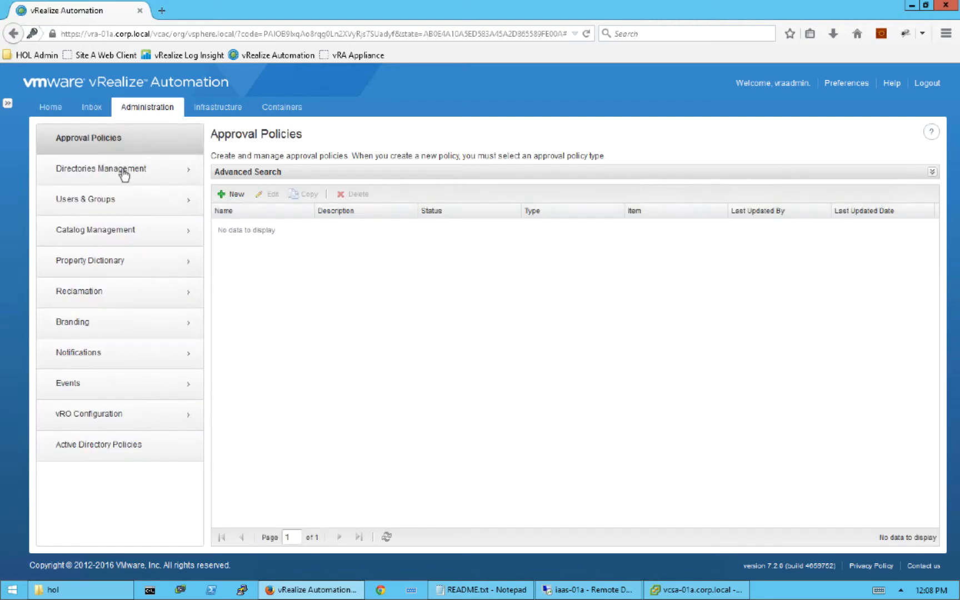
left_click(124, 175)
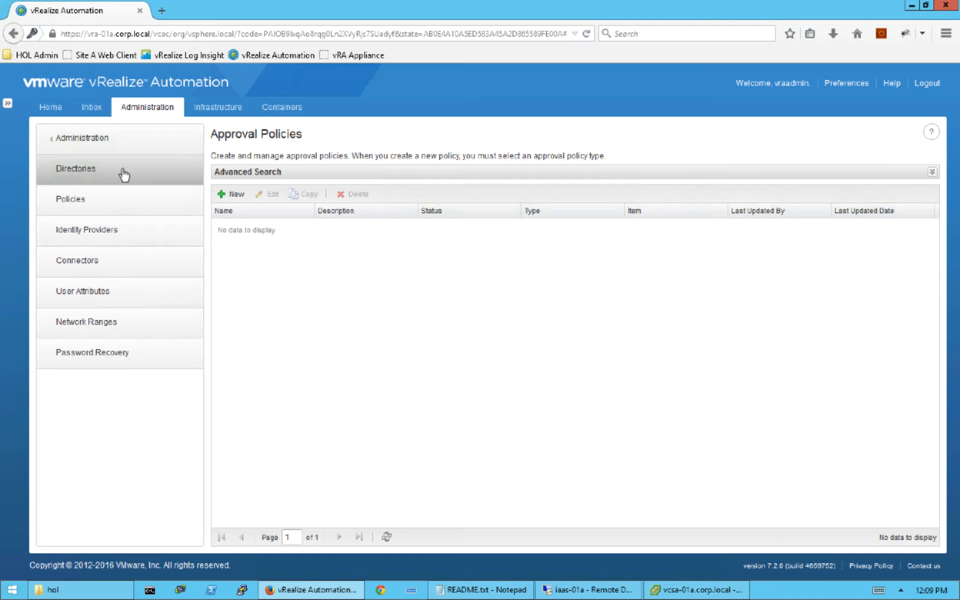
left_click(123, 175)
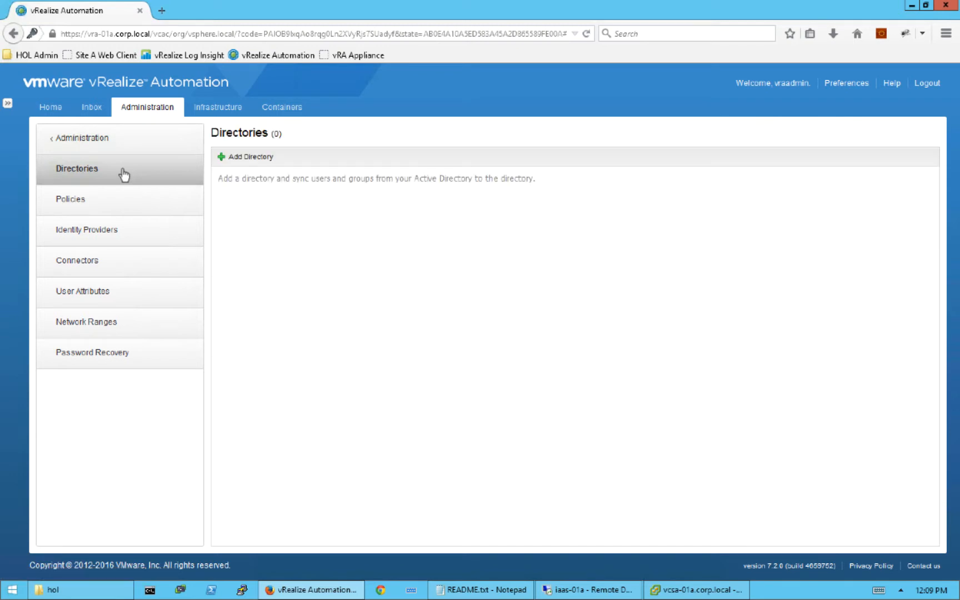
left_click(253, 158)
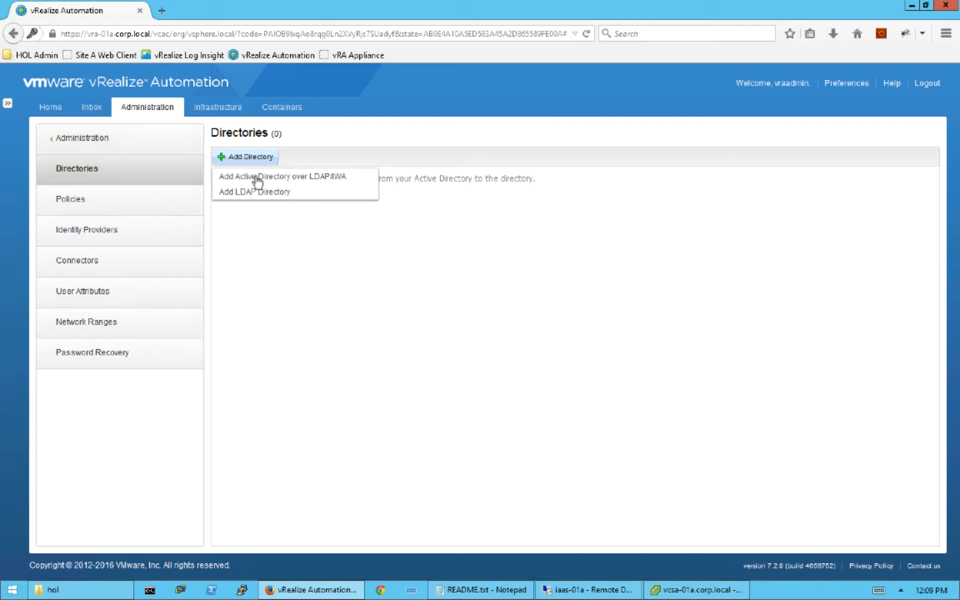
- Add an Active Directory named corp.local using Integrated Windows Authentication, then scroll to the domain fields
left_click(256, 178)
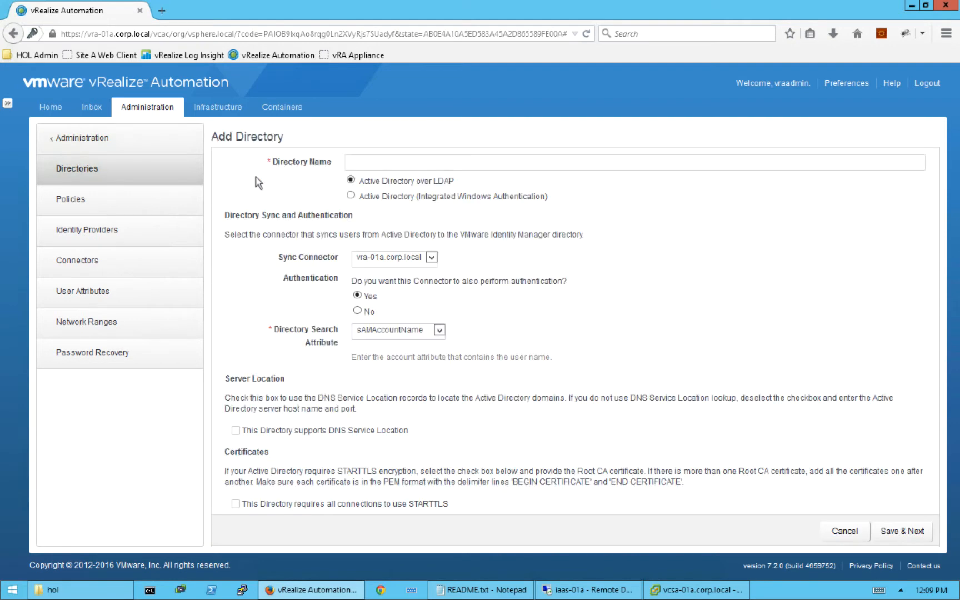
left_click(384, 162)
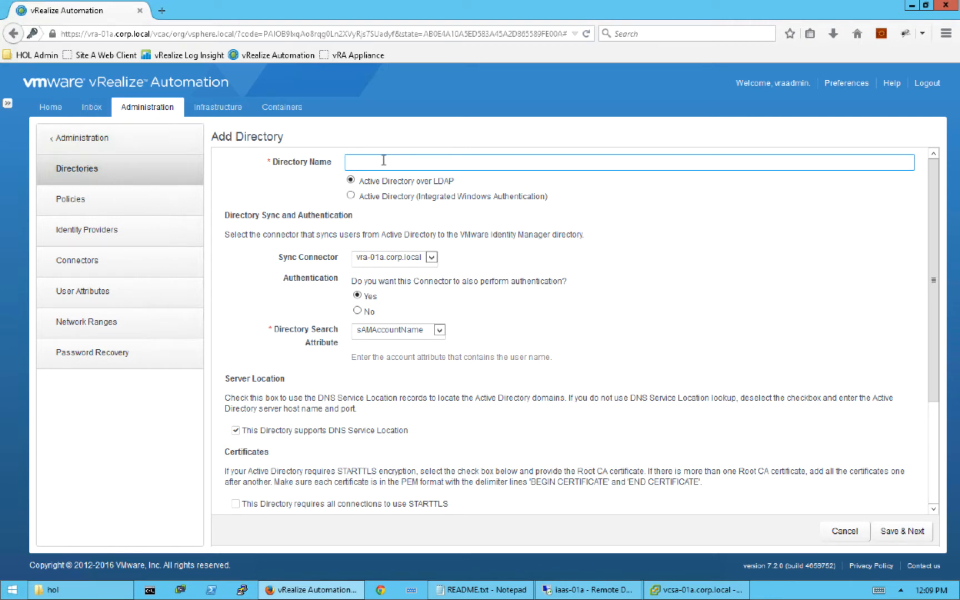
type("corp.local")
left_click(350, 196)
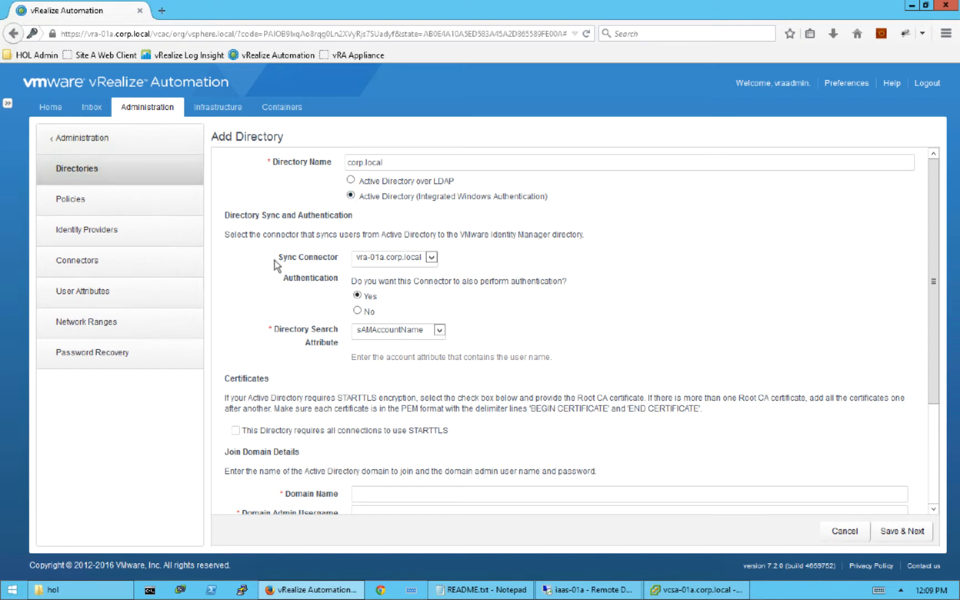
scroll(265, 281, "down", 1)
scroll(265, 281, "down", 1)
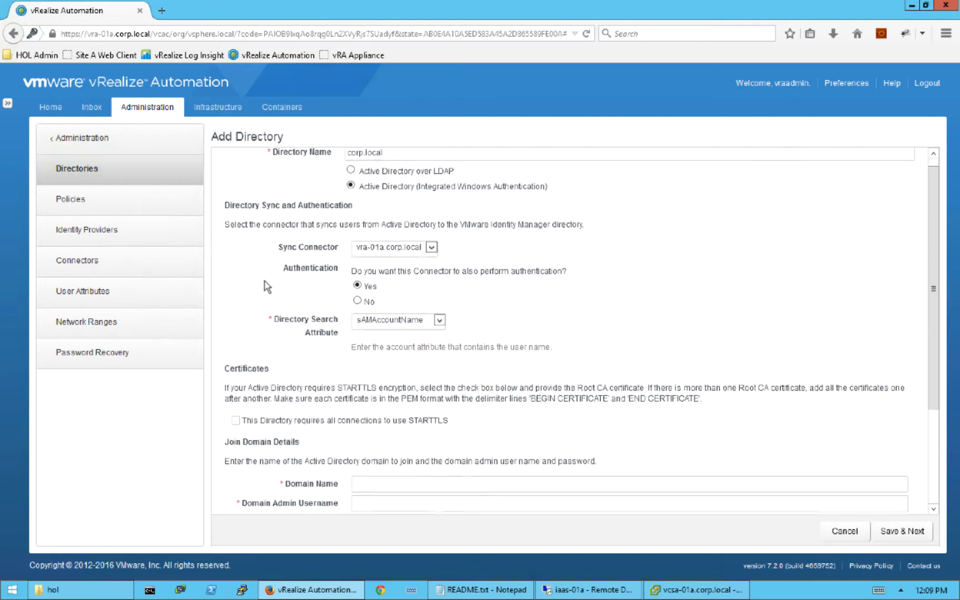
scroll(265, 281, "down", 1)
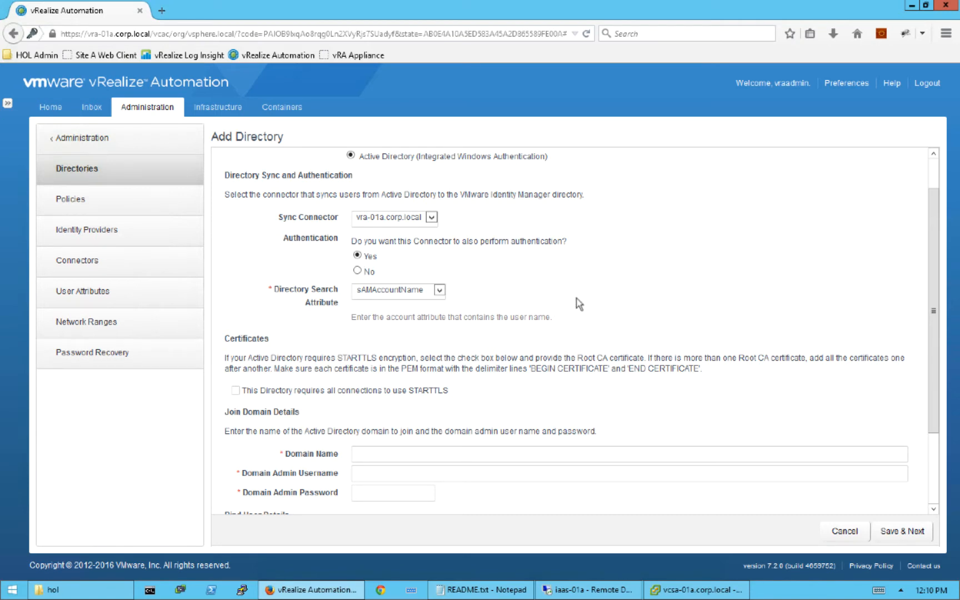
scroll(411, 306, "down", 1)
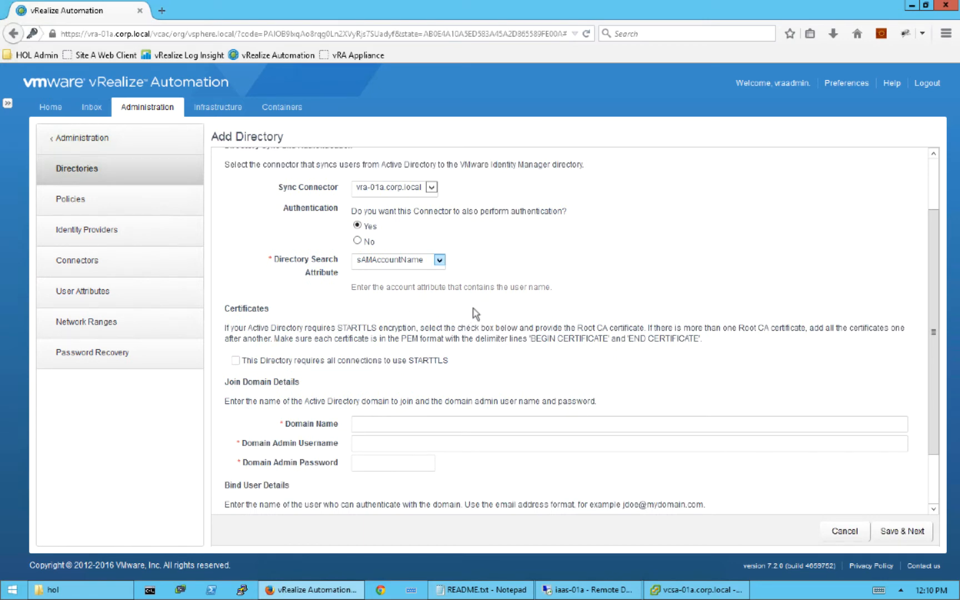
scroll(474, 314, "down", 1)
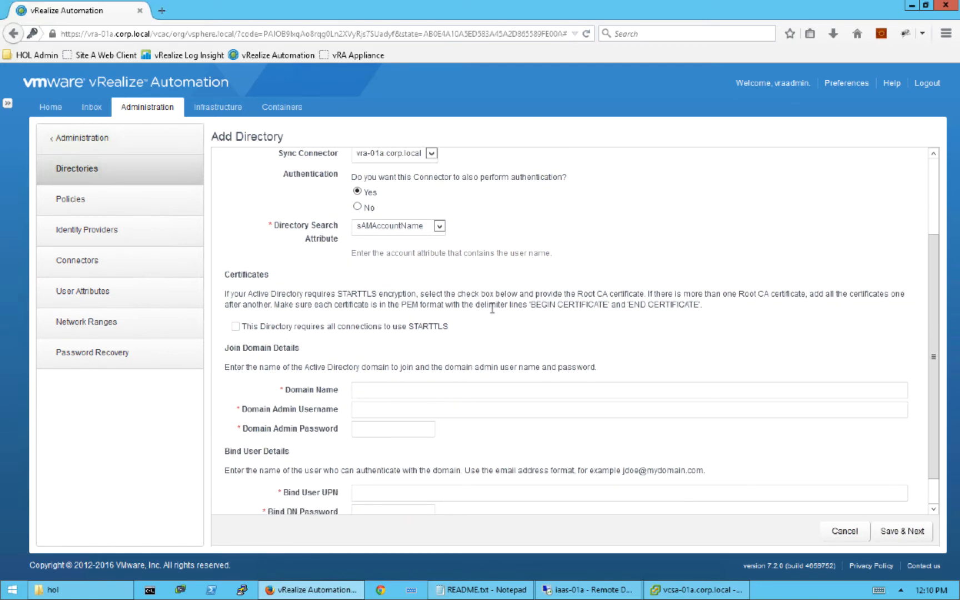
scroll(491, 308, "down", 1)
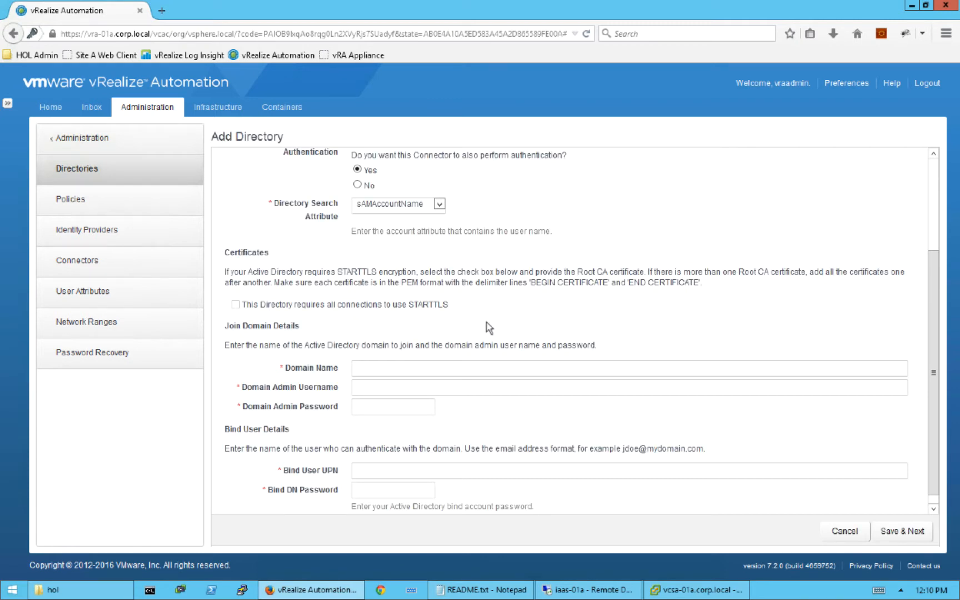
scroll(426, 335, "down", 1)
scroll(424, 332, "down", 1)
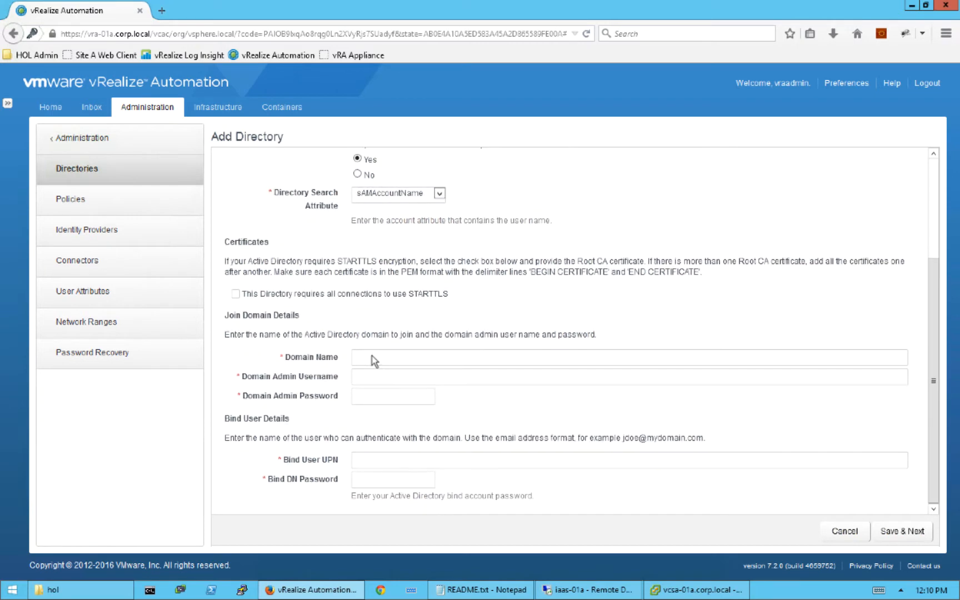
- Enter domain name corp.local with the domain admin username and password
left_click(369, 356)
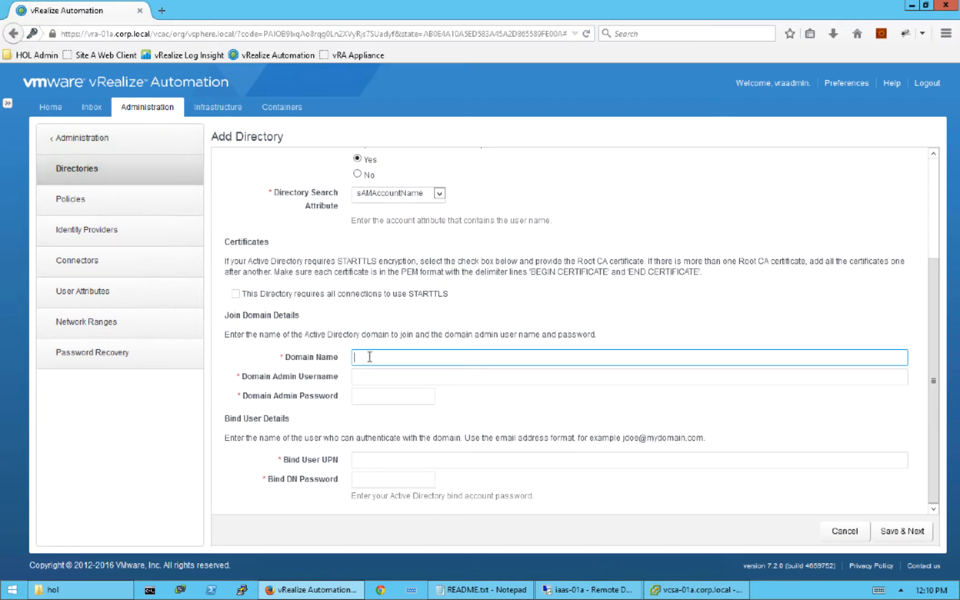
type("corp.local")
key("Tab")
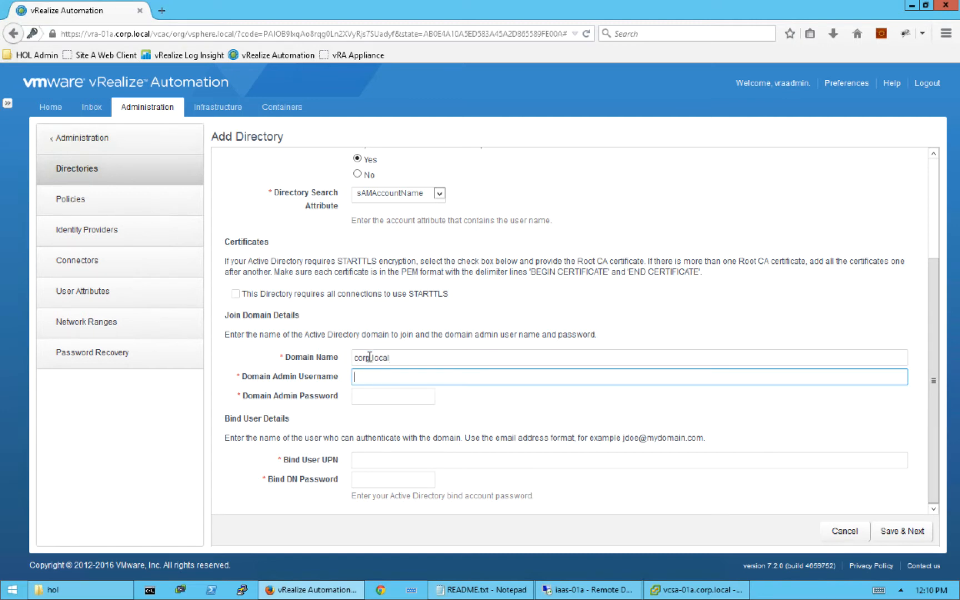
type("administrator@corp.local")
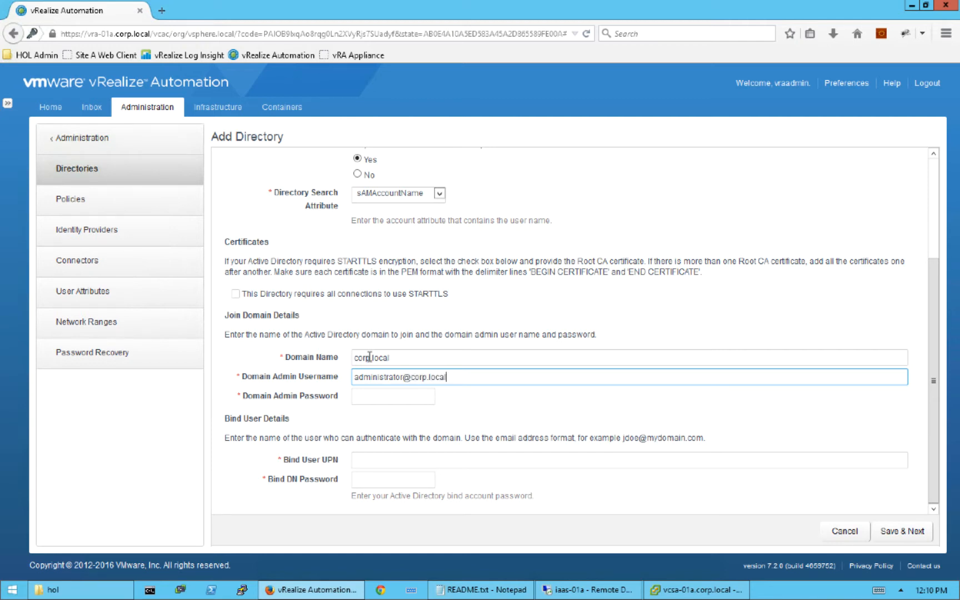
key("Tab")
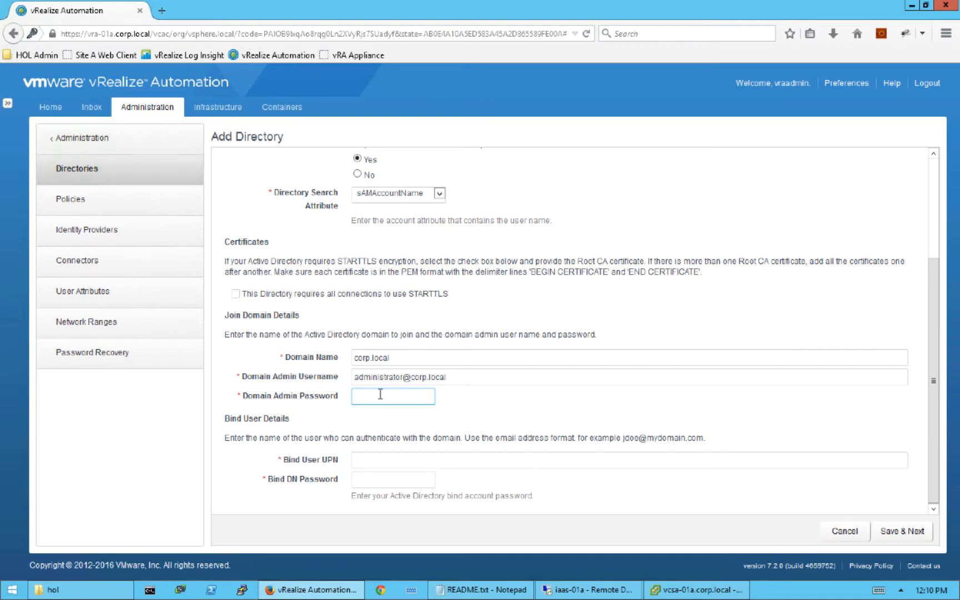
type("VMware1!")
- Fill in the bind user UPN and bind DN password
left_click(380, 459)
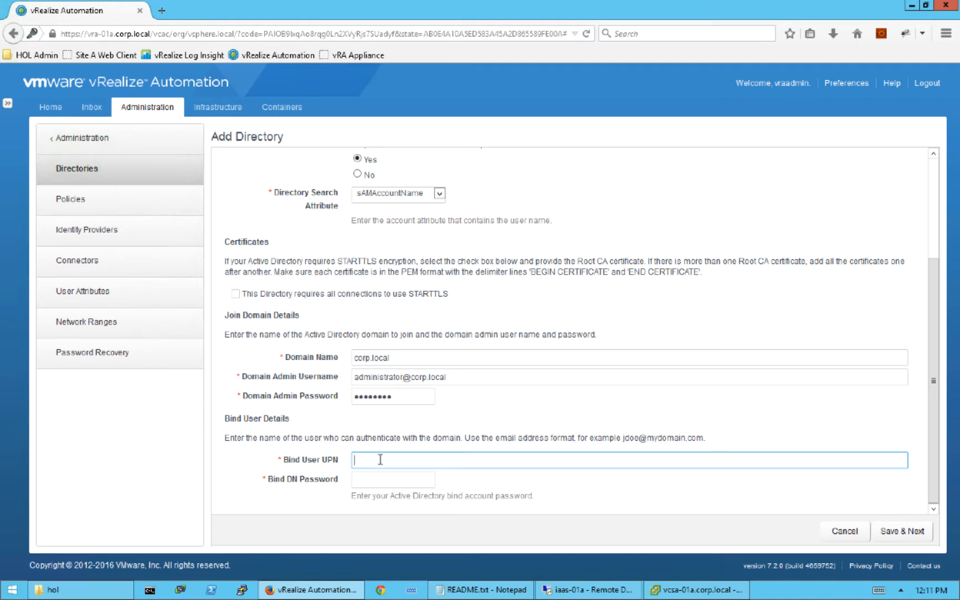
type("administrator@corp.local")
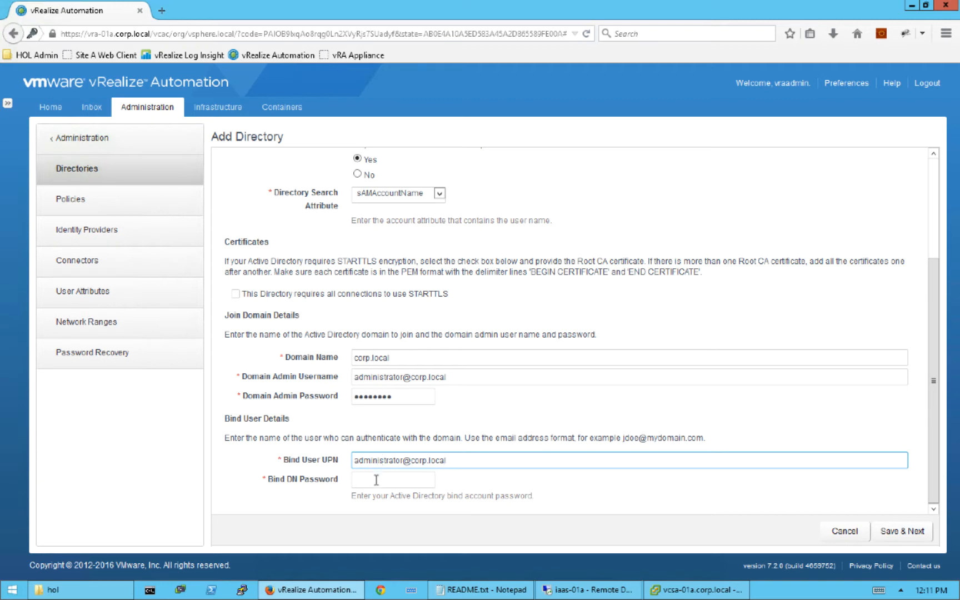
left_click(376, 479)
type("VMware1!")
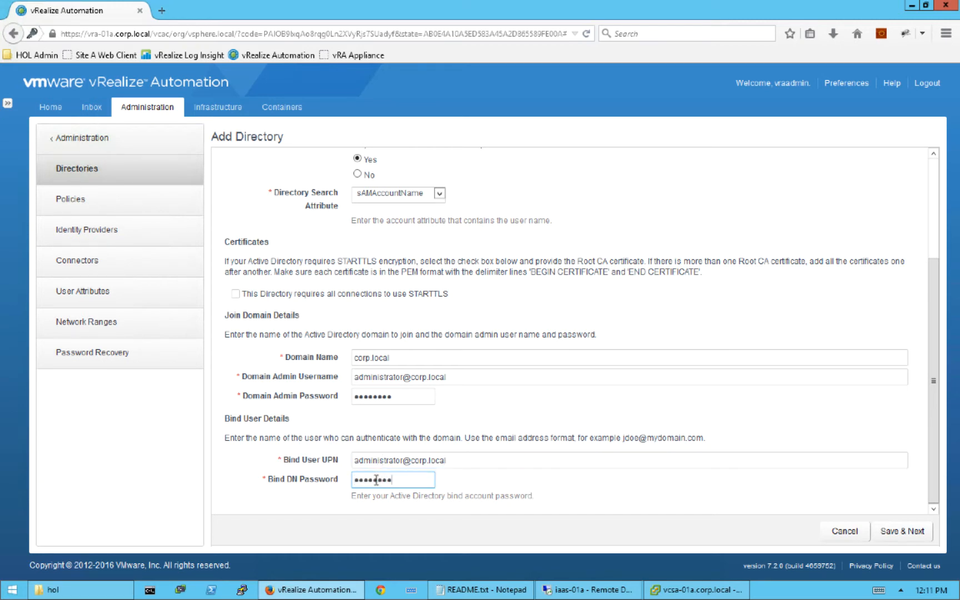
left_click(889, 528)
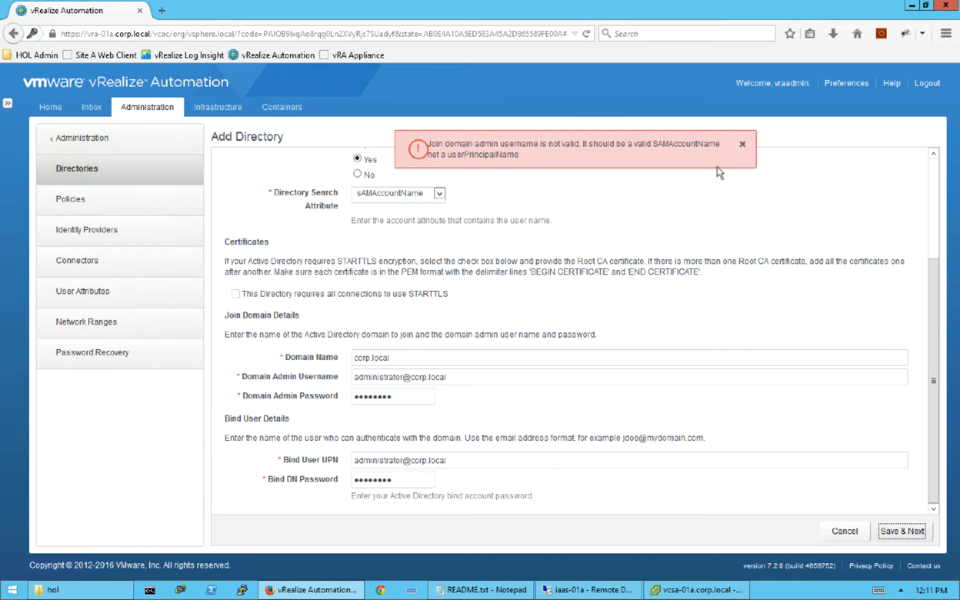
left_click(743, 147)
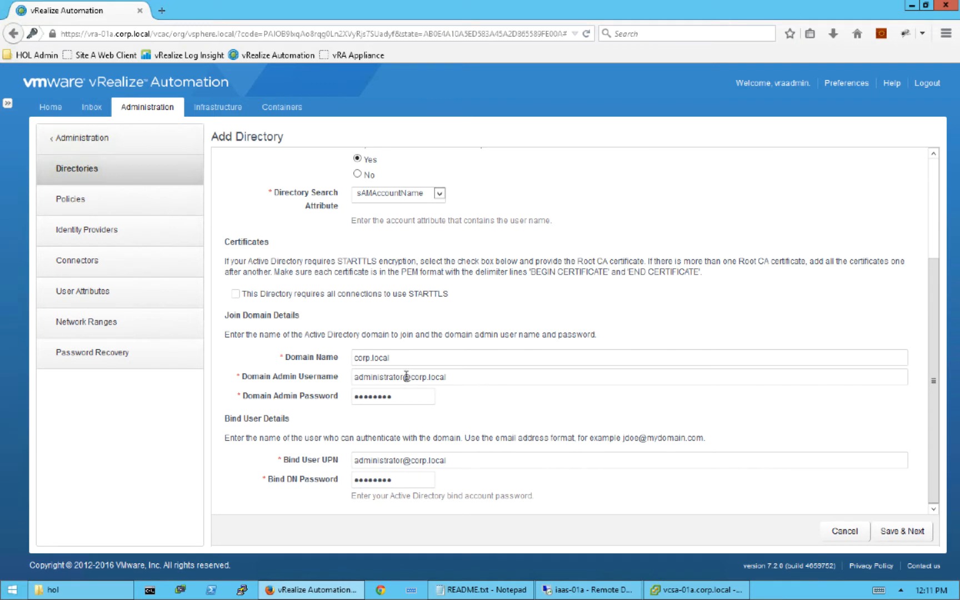
mouse_move(400, 378)
left_mouse_down()
mouse_move(515, 375)
mouse_move(406, 380)
left_mouse_up()
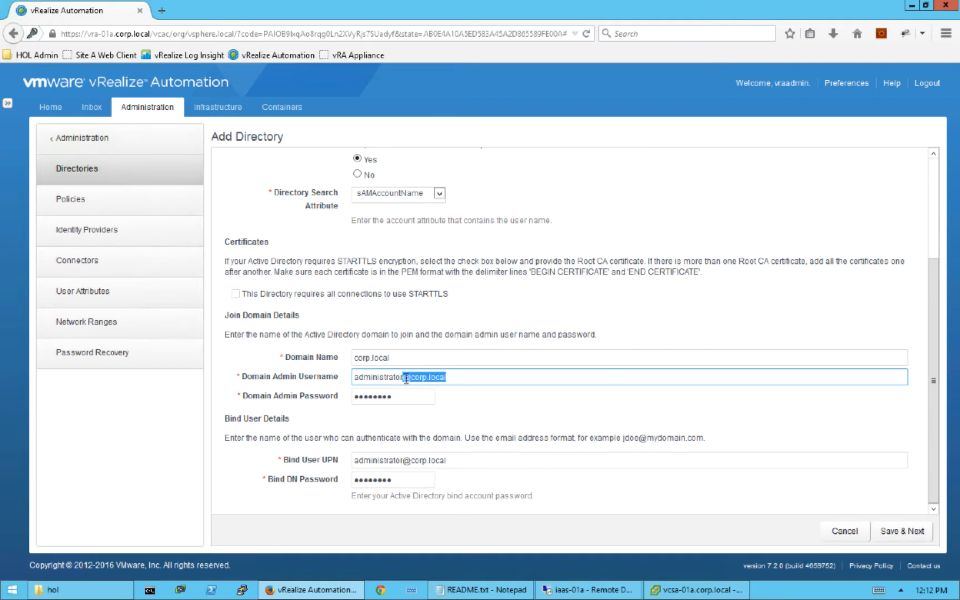
key("BackSpace")
scroll(685, 450, "up", 3)
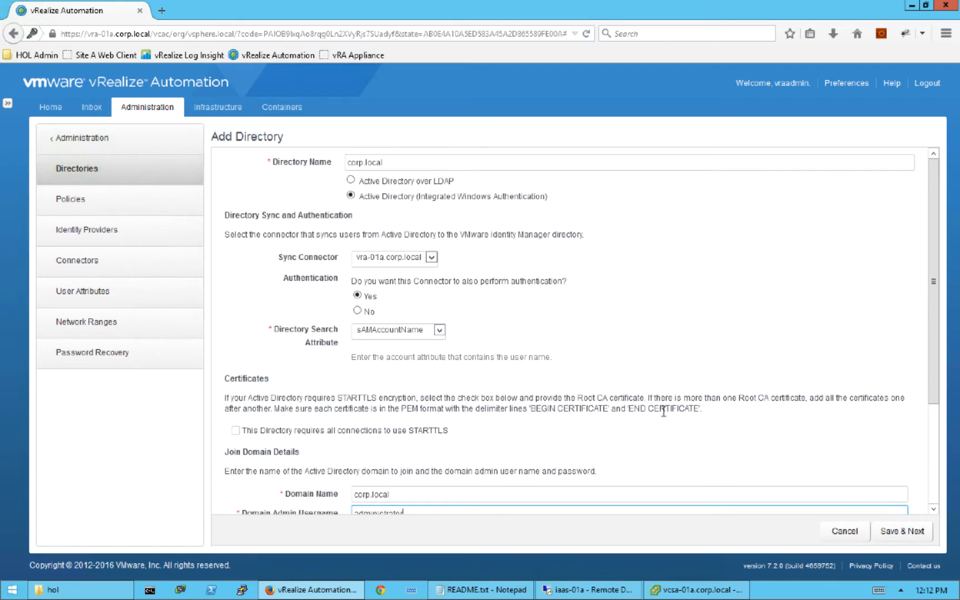
scroll(664, 422, "down", 3)
left_click(901, 531)
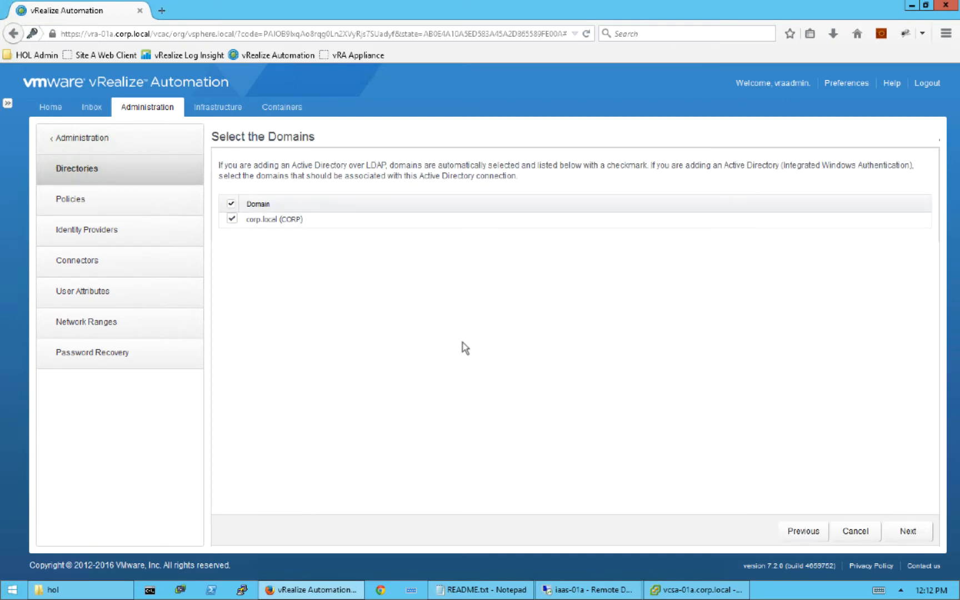
- Accept the corp.local (CORP) domain and the default user attribute mappings to reach group selection
left_click(909, 532)
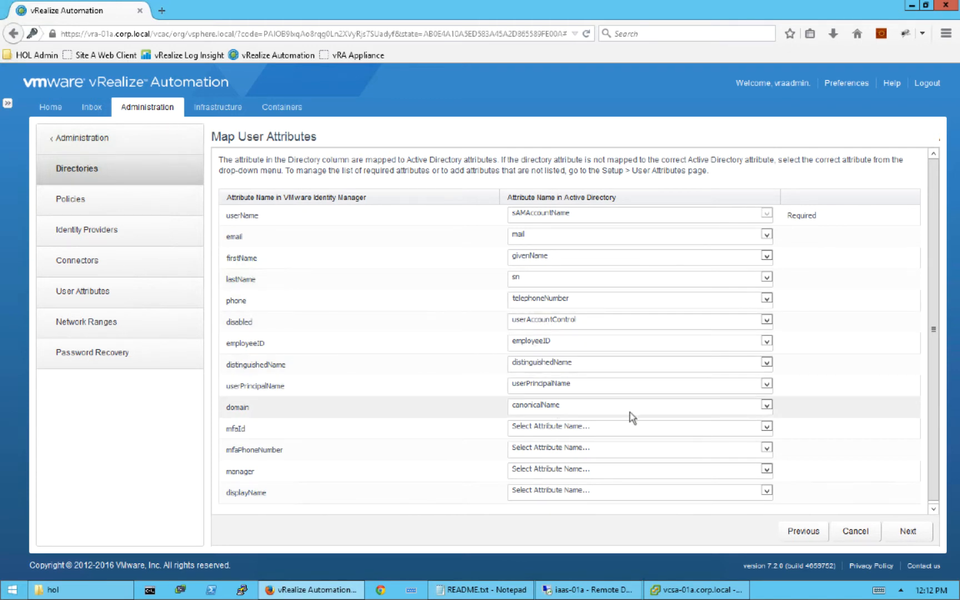
scroll(422, 438, "down", 1)
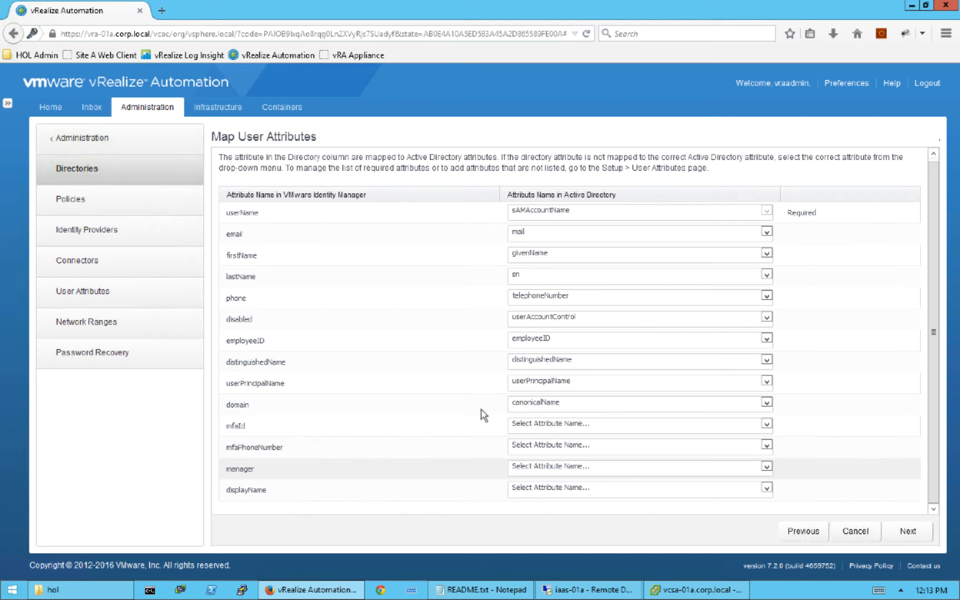
left_click(907, 531)
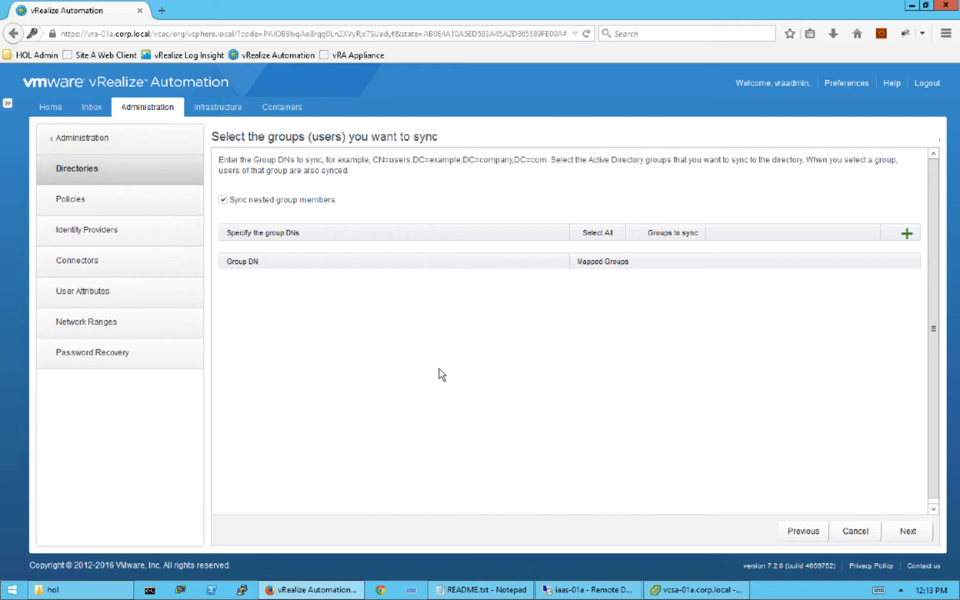
- Add an empty group DN row, then bring up the Windows Start menu
left_click(906, 234)
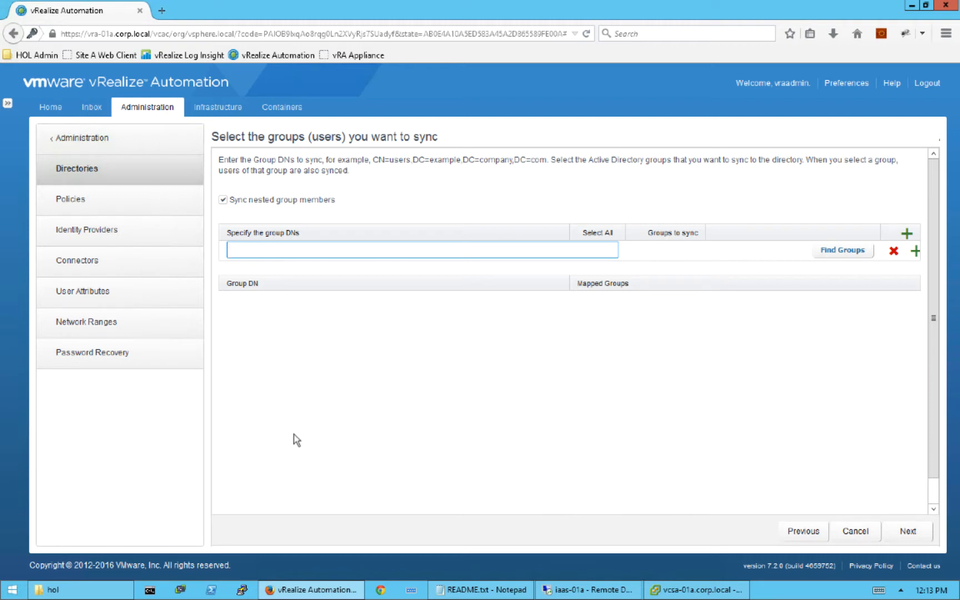
left_click(12, 591)
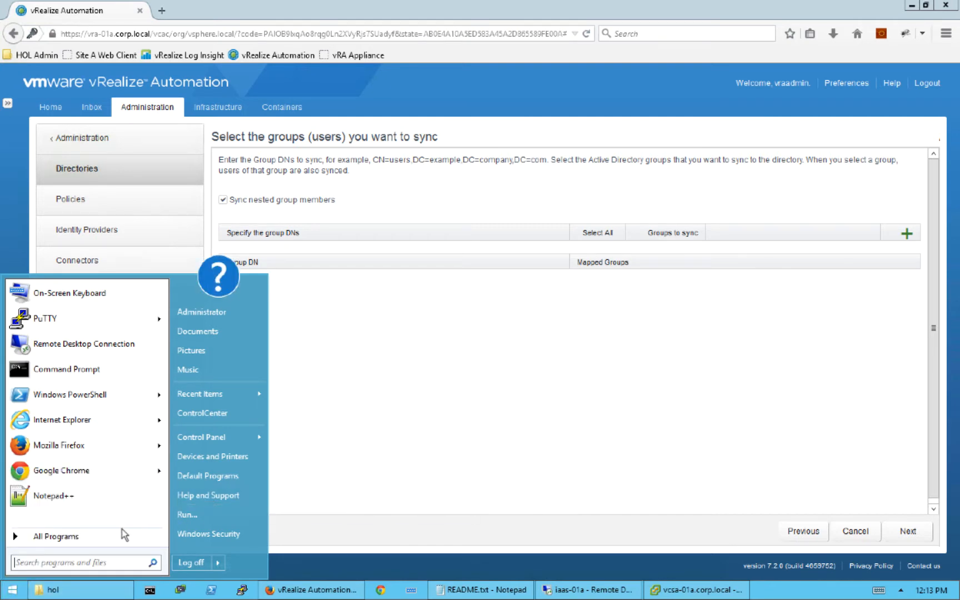
- Launch ADSI Edit from Administrative Tools and begin a connection to the Default naming context
left_click(109, 537)
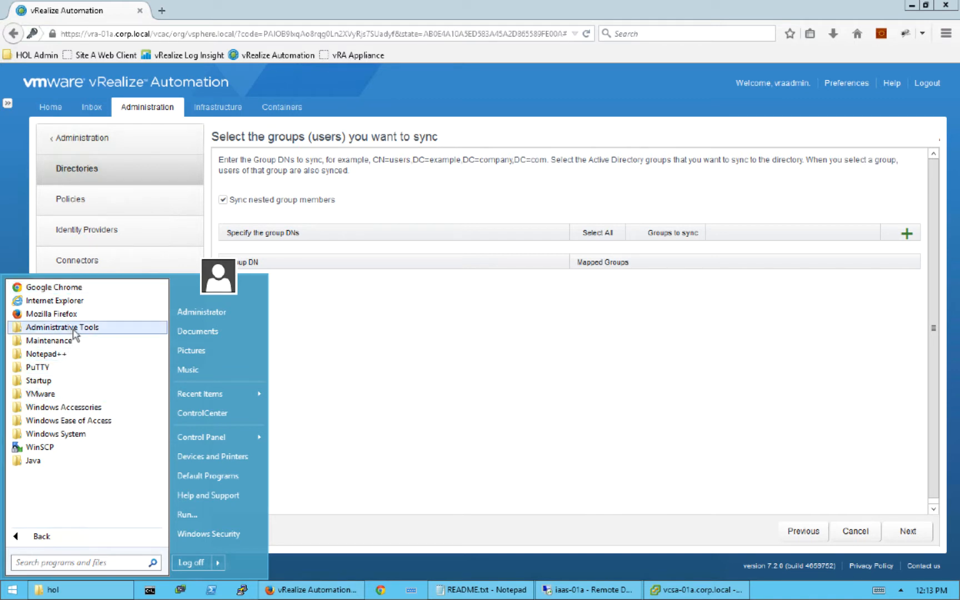
left_click(74, 327)
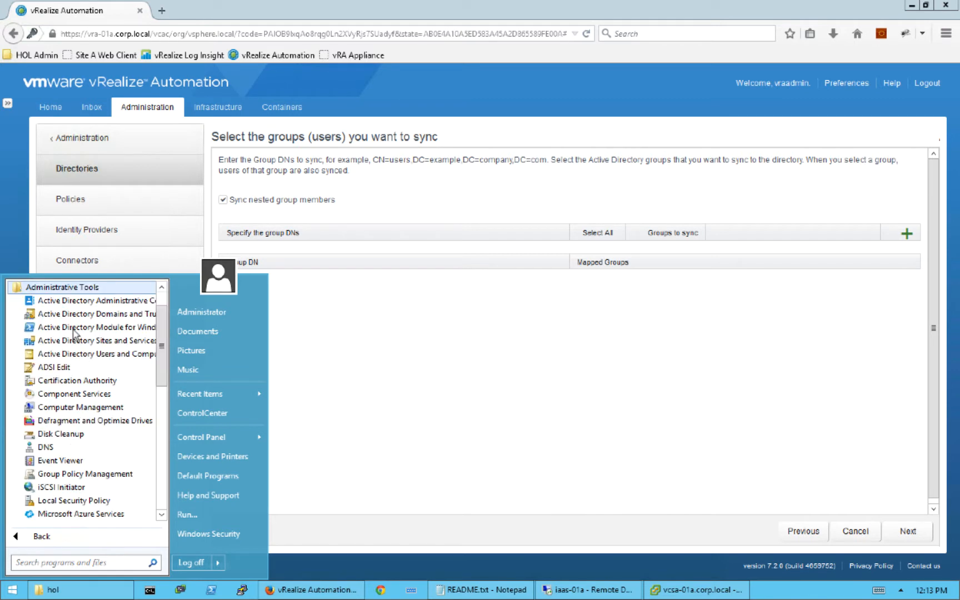
left_click(58, 367)
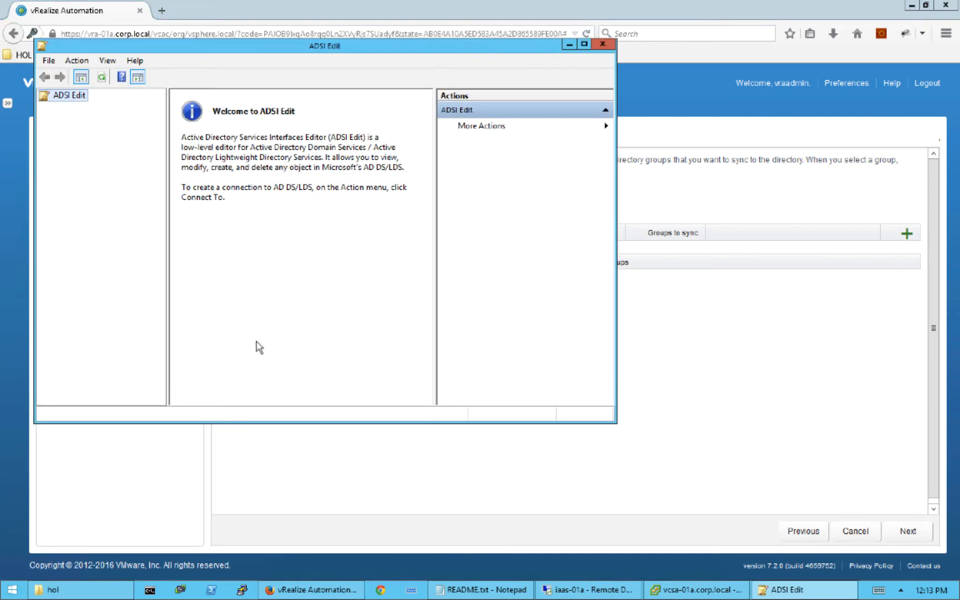
left_click(48, 61)
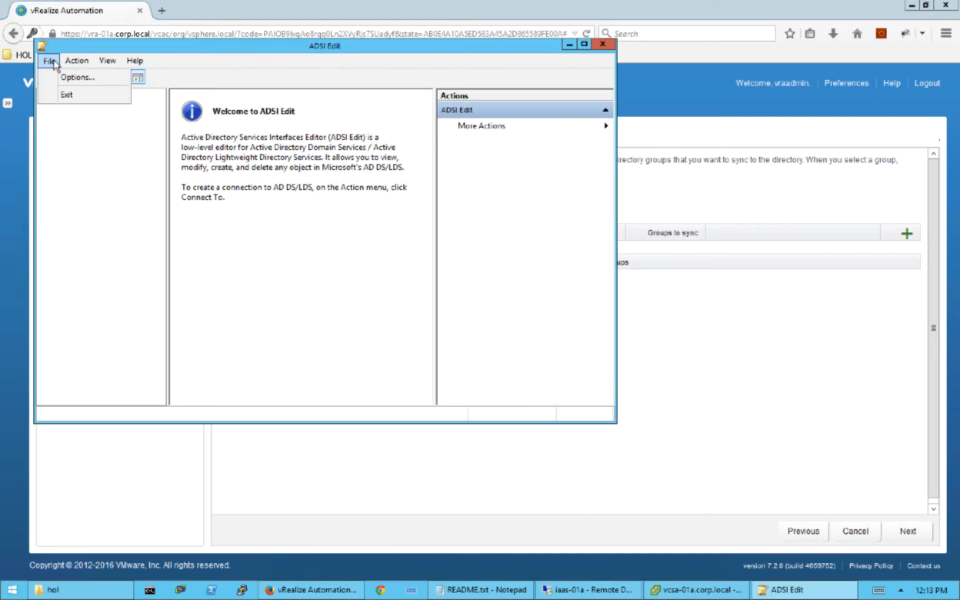
left_click(48, 63)
right_click(64, 94)
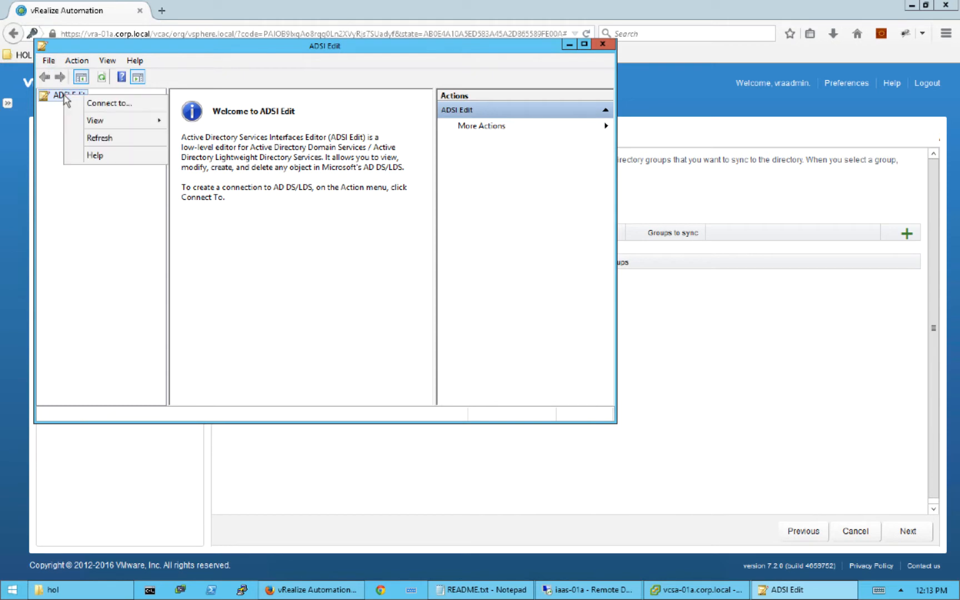
left_click(94, 105)
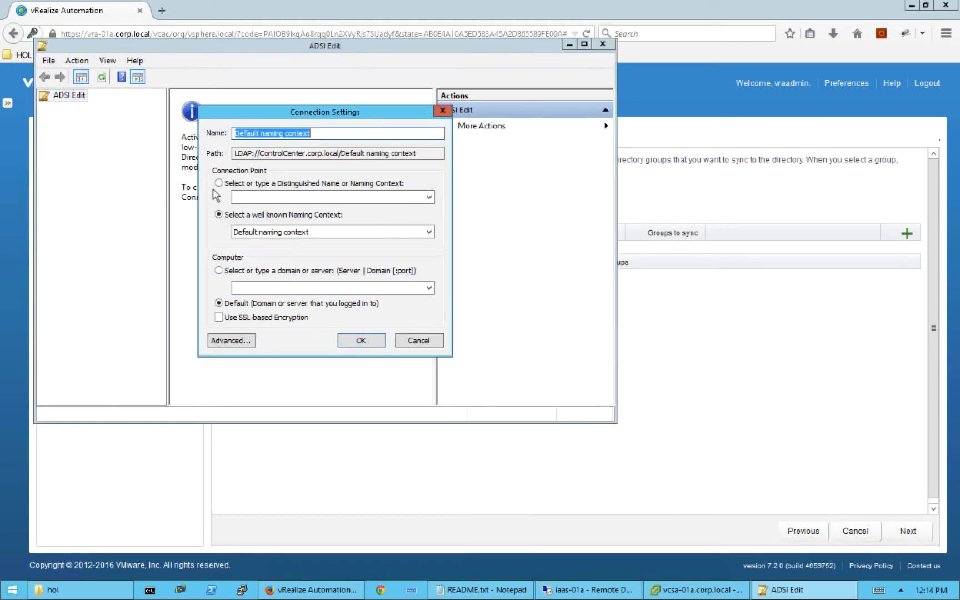
- Connect to the Default naming context and expand DC=corp,DC=local to list its containers
left_click(369, 340)
left_click(70, 108)
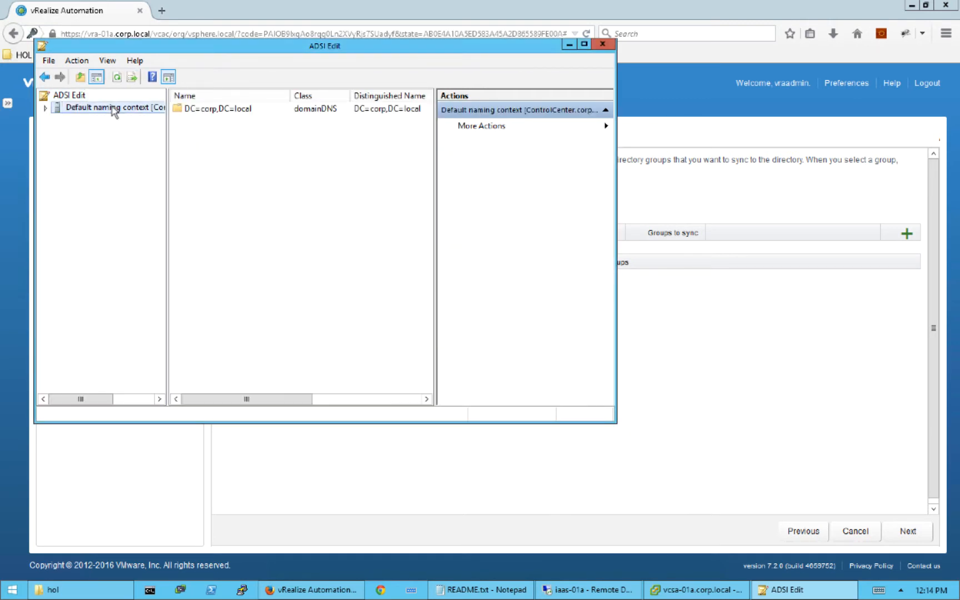
left_click(45, 109)
left_click(94, 119)
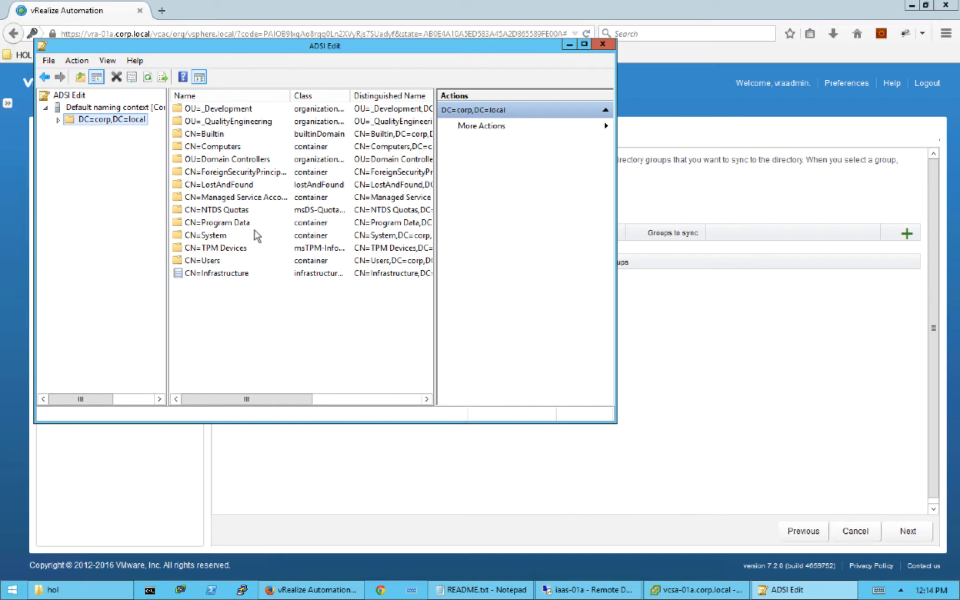
- Open the CN=Users container's properties and view its distinguishedName attribute
left_click(209, 264)
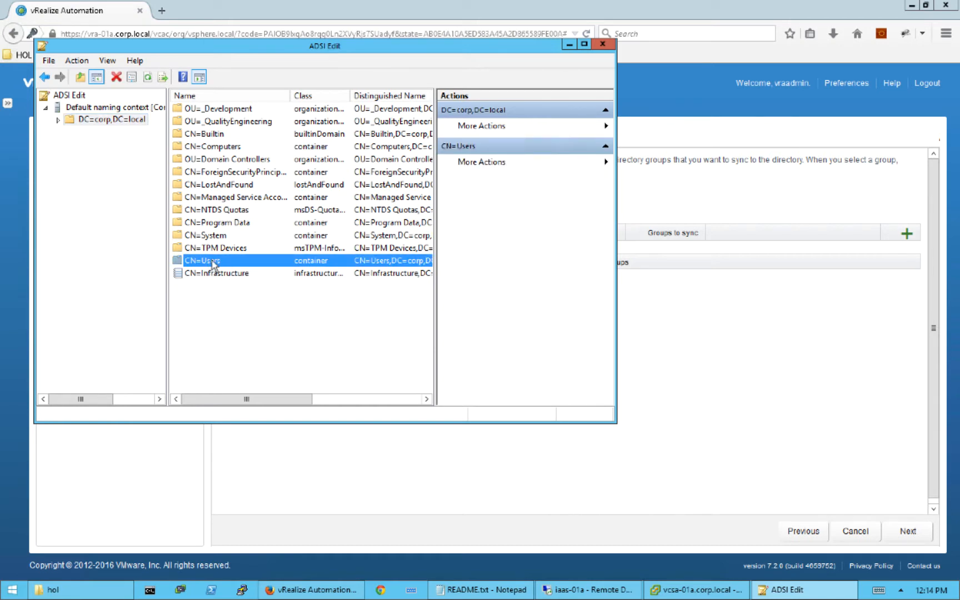
right_click(211, 264)
left_click(269, 362)
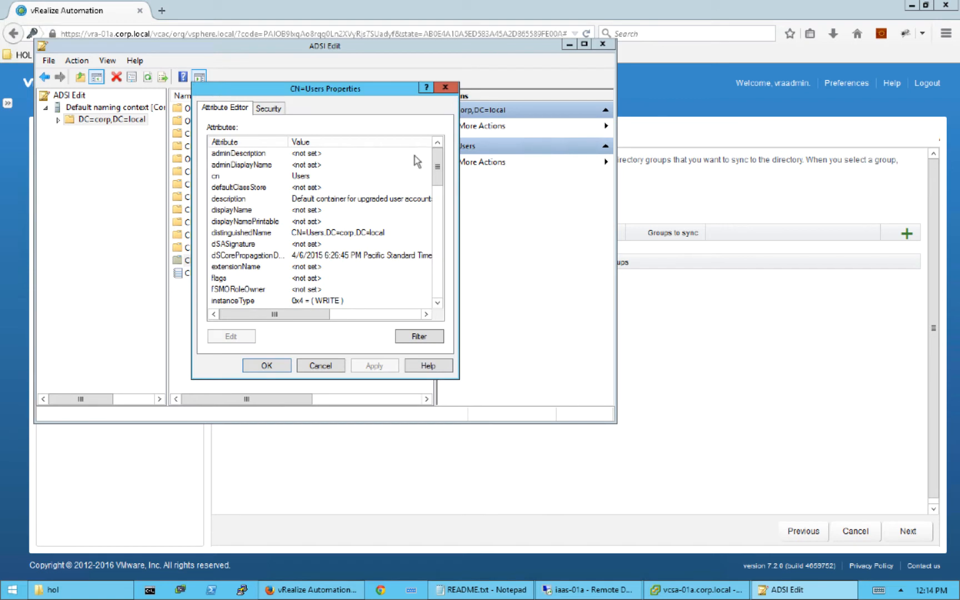
mouse_move(438, 185)
left_mouse_down()
mouse_move(437, 291)
mouse_move(437, 166)
left_mouse_up()
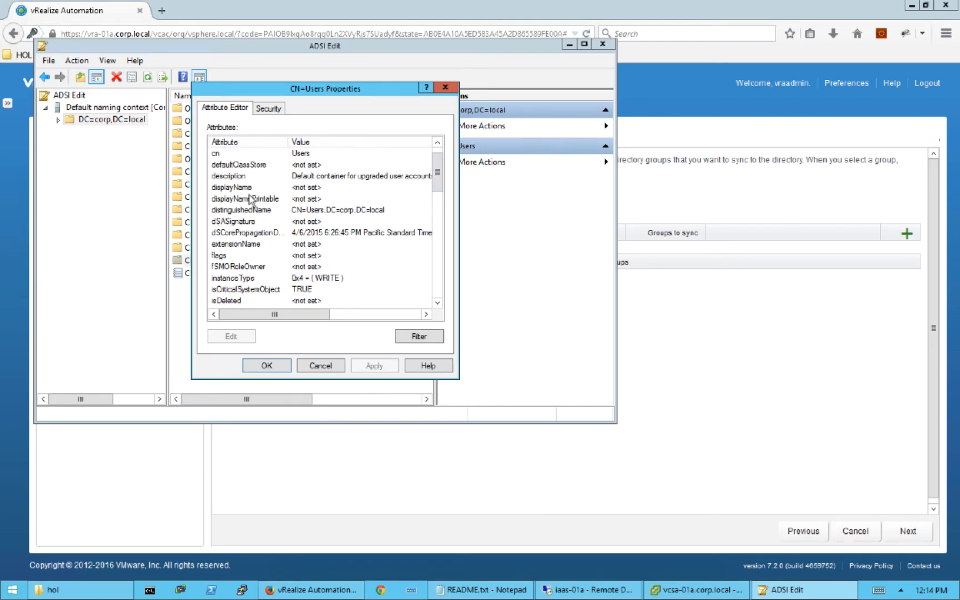
left_click(260, 210)
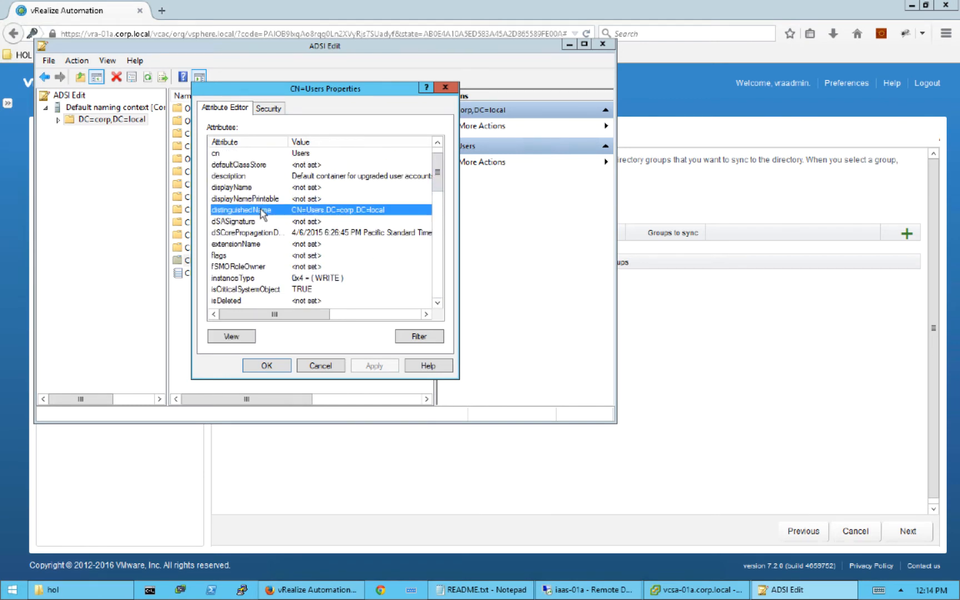
left_click(228, 336)
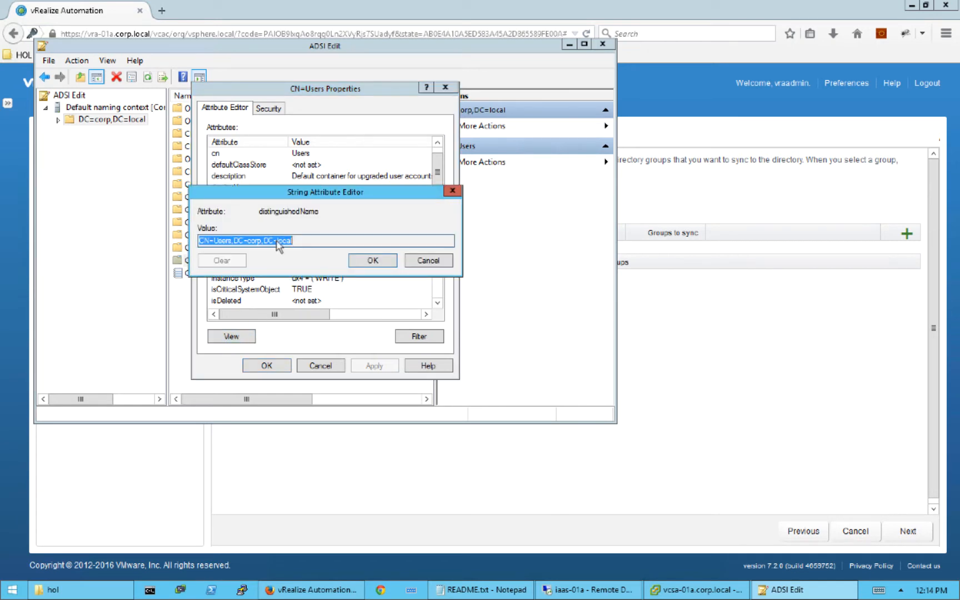
- Copy the value CN=Users,DC=corp,DC=local and close both property dialogs
right_click(277, 244)
left_click(311, 280)
right_click(253, 239)
left_click(284, 279)
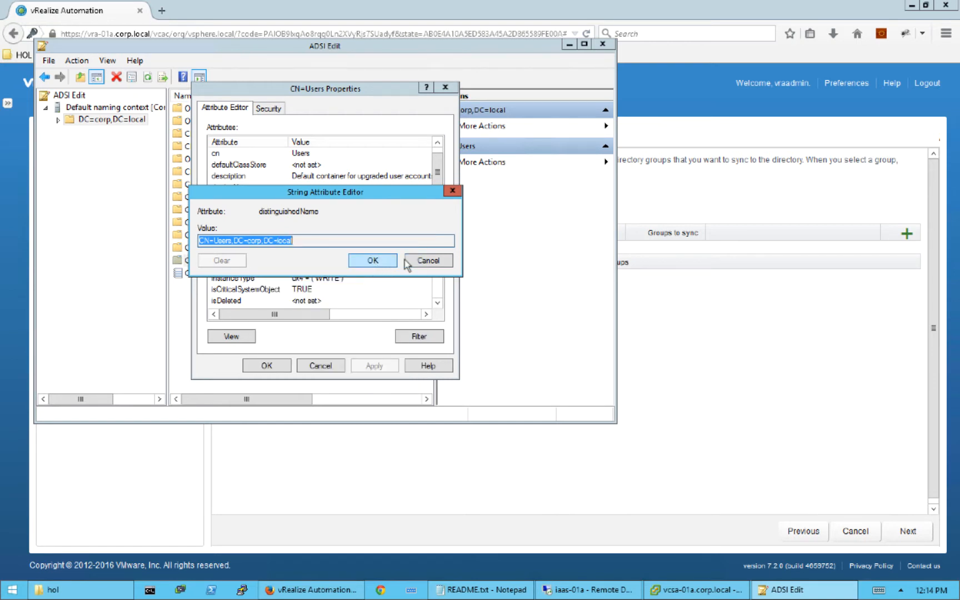
left_click(436, 261)
left_click(331, 366)
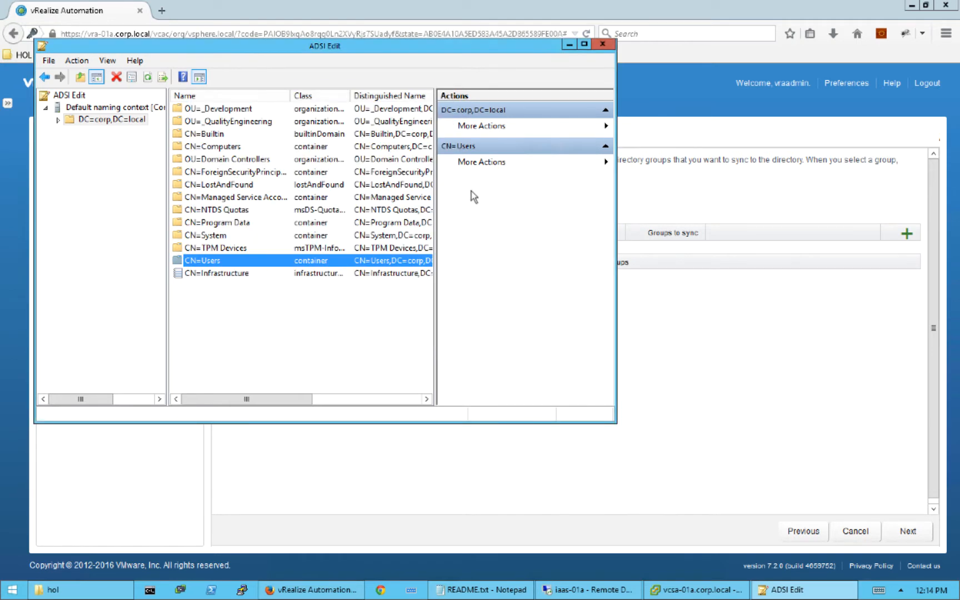
- Paste CN=Users,DC=corp,DC=local as the group DN, find its groups, and select all 31
left_click(569, 47)
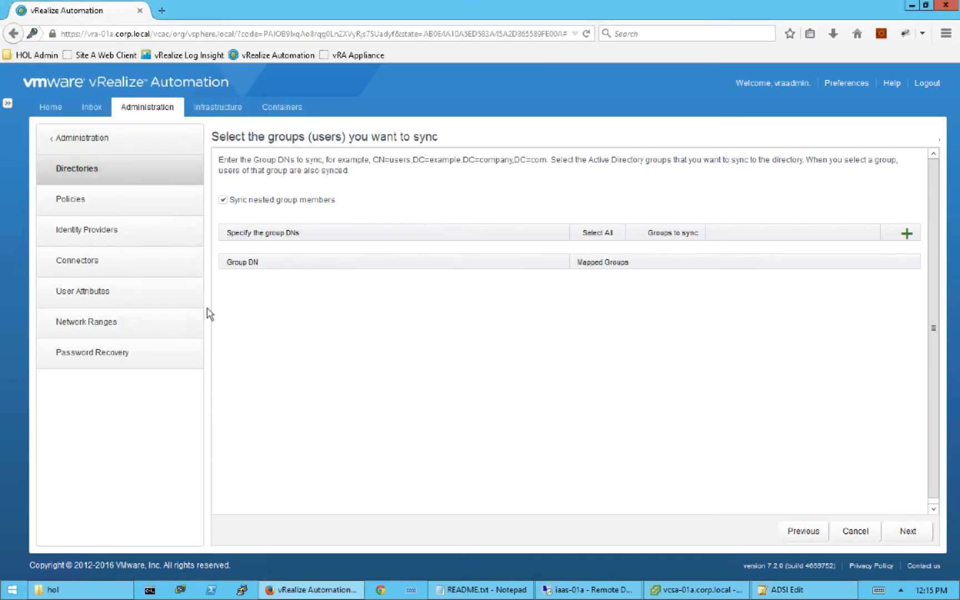
left_click(906, 234)
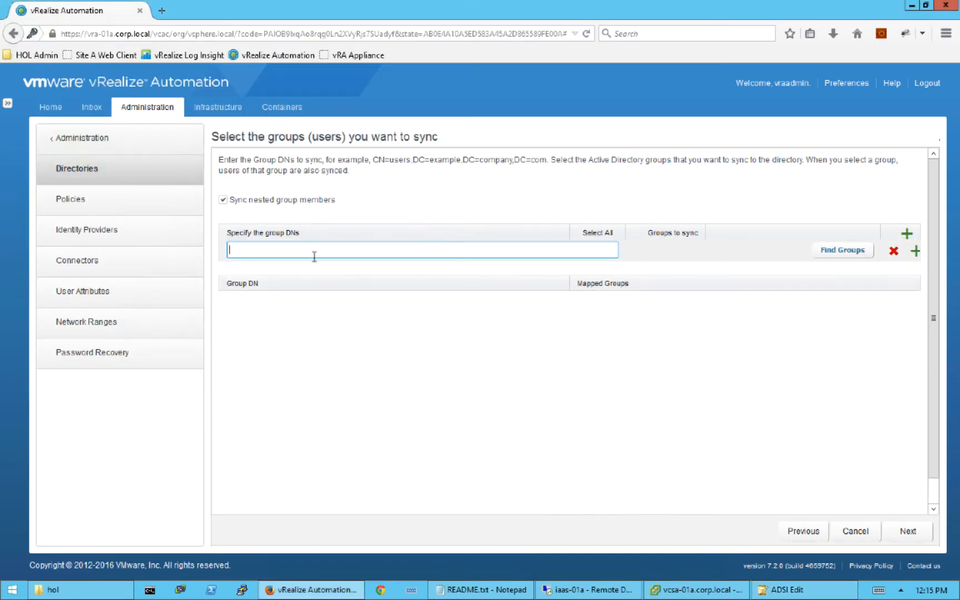
right_click(246, 251)
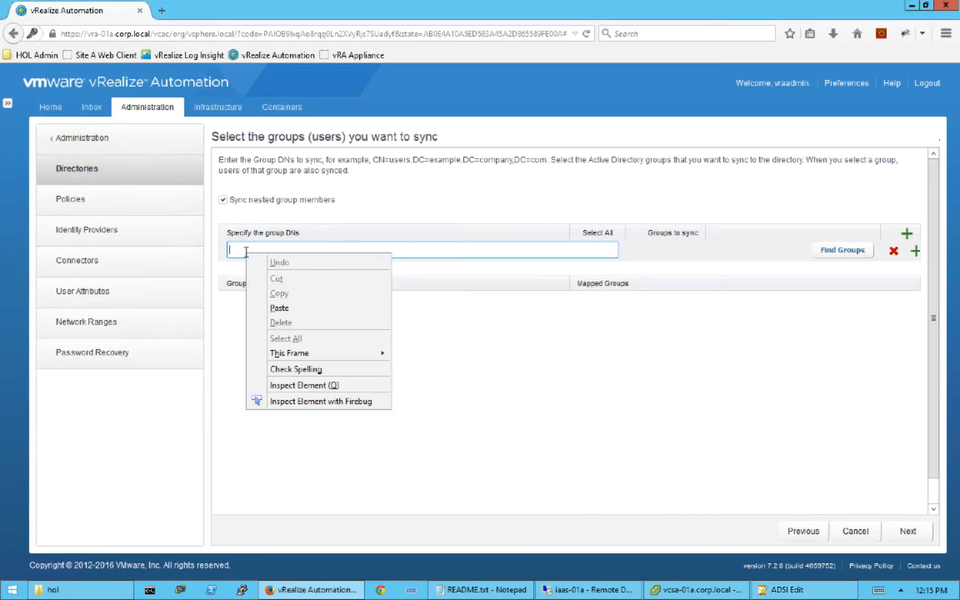
left_click(285, 309)
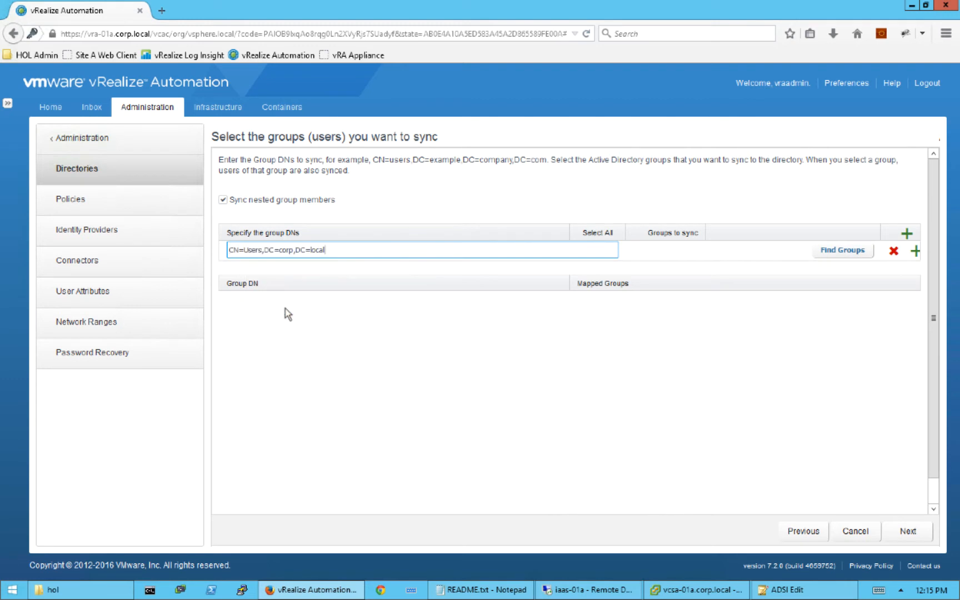
left_click(836, 252)
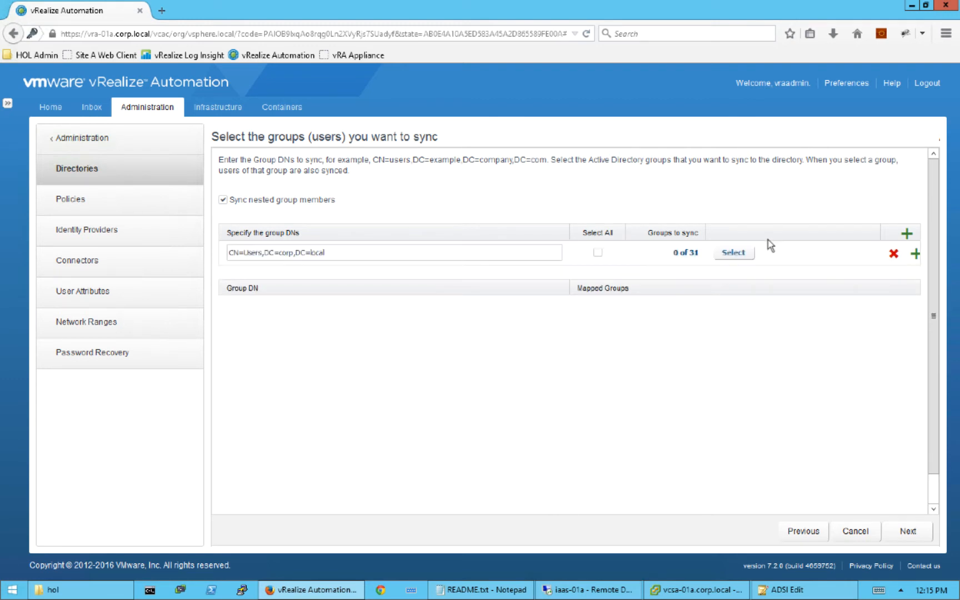
left_click(597, 256)
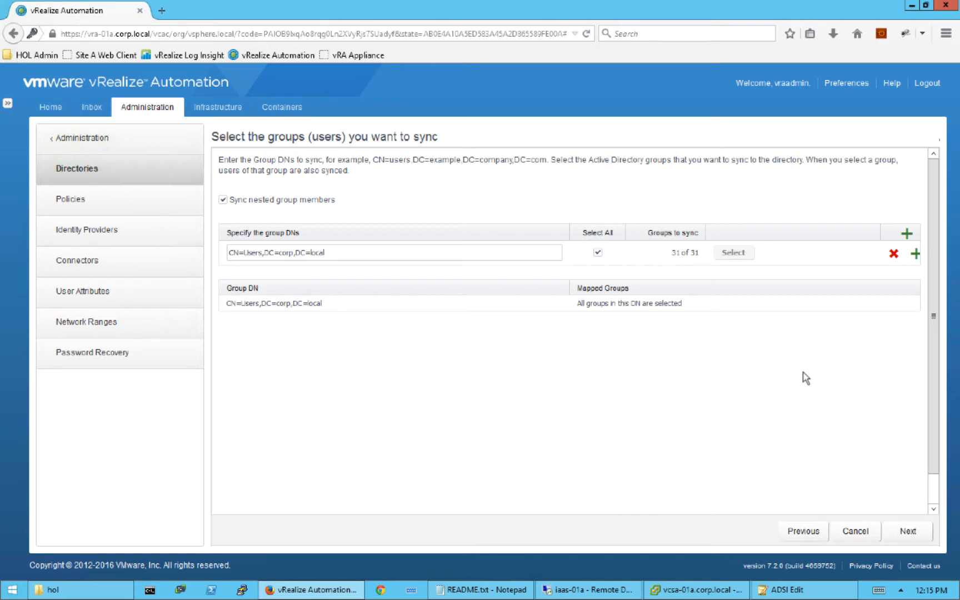
left_click(907, 530)
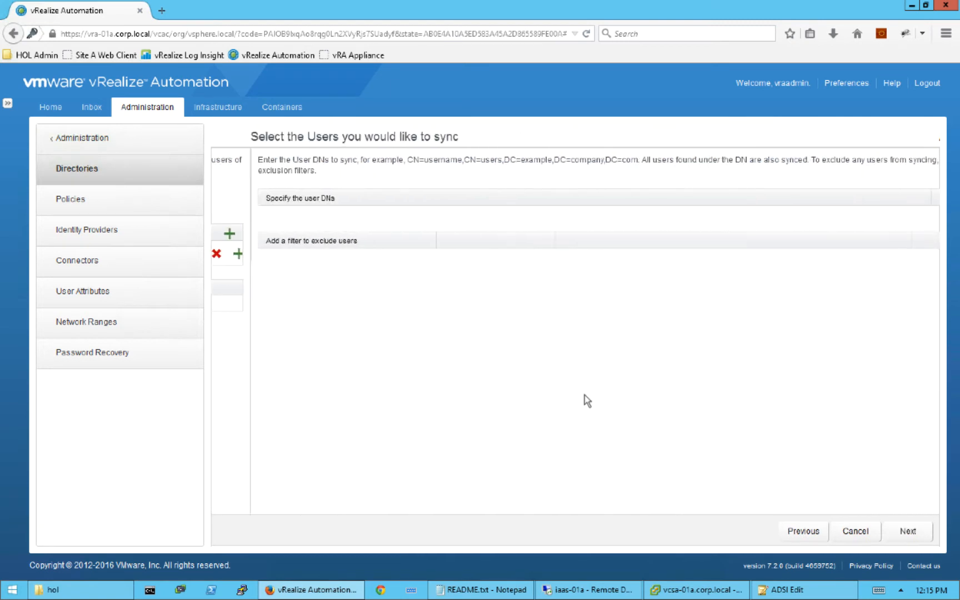
- Paste CN=Users,DC=corp,DC=local as the only user DN, removing the extra empty row
left_click(917, 198)
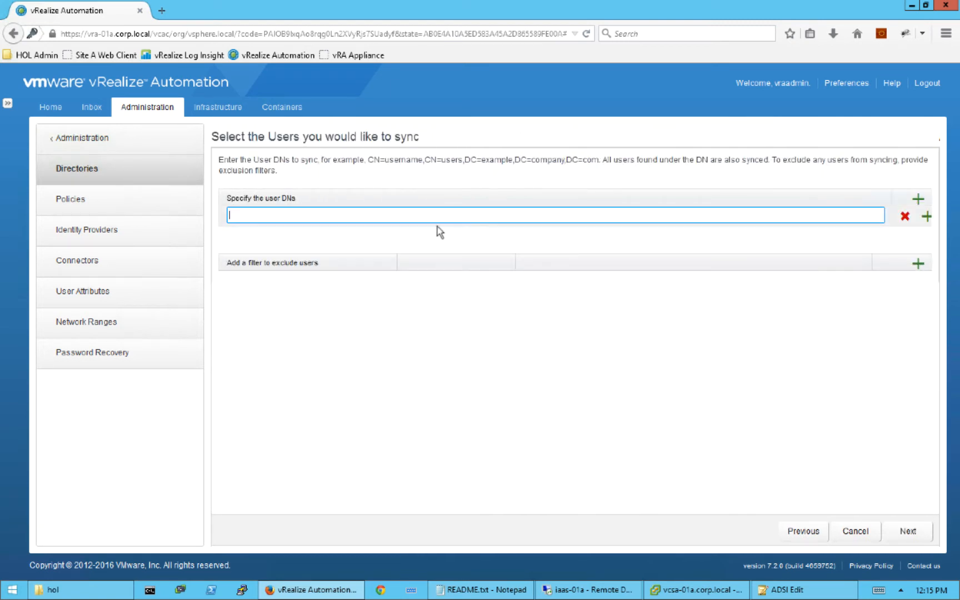
right_click(265, 215)
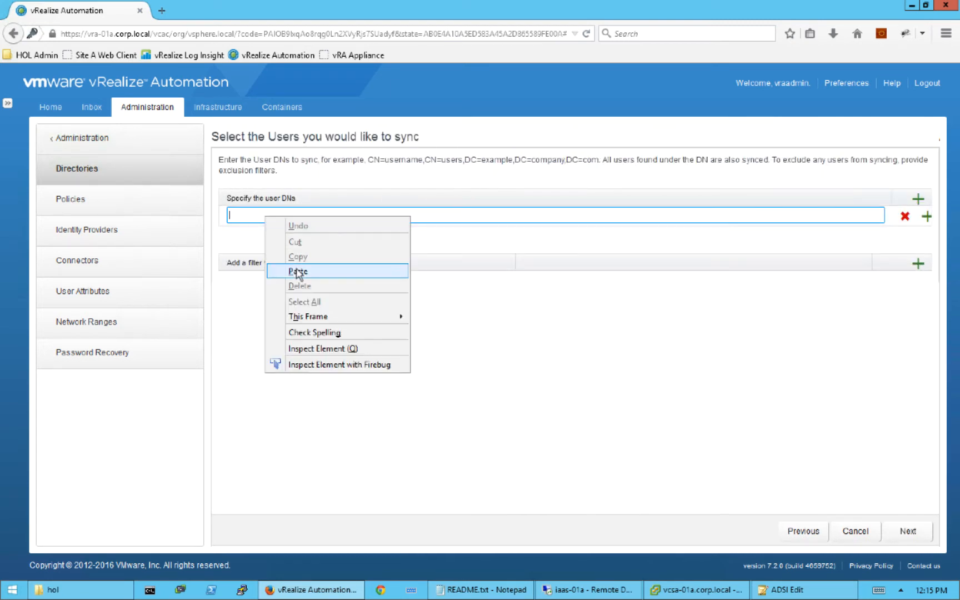
left_click(296, 270)
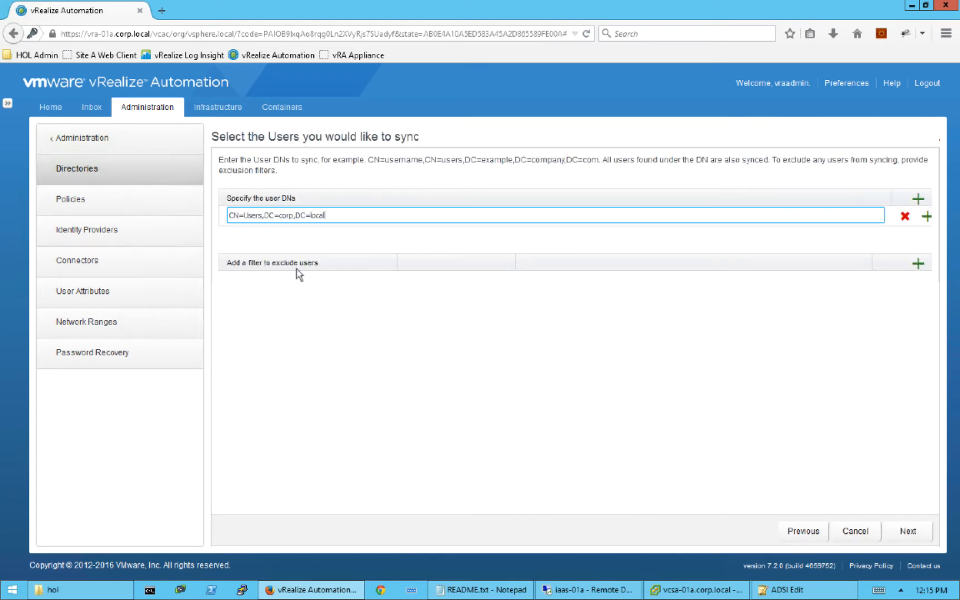
left_click(926, 217)
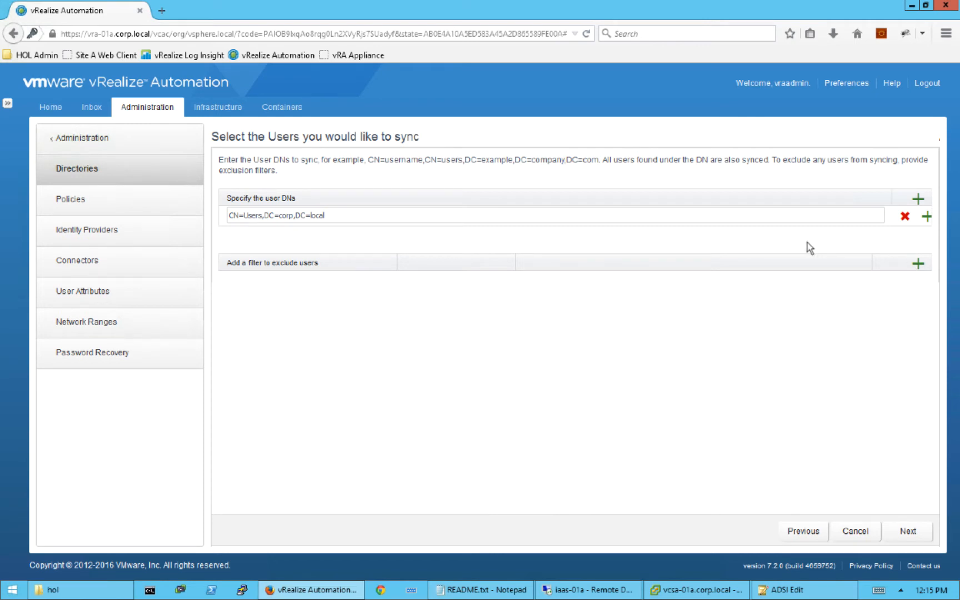
left_click(925, 217)
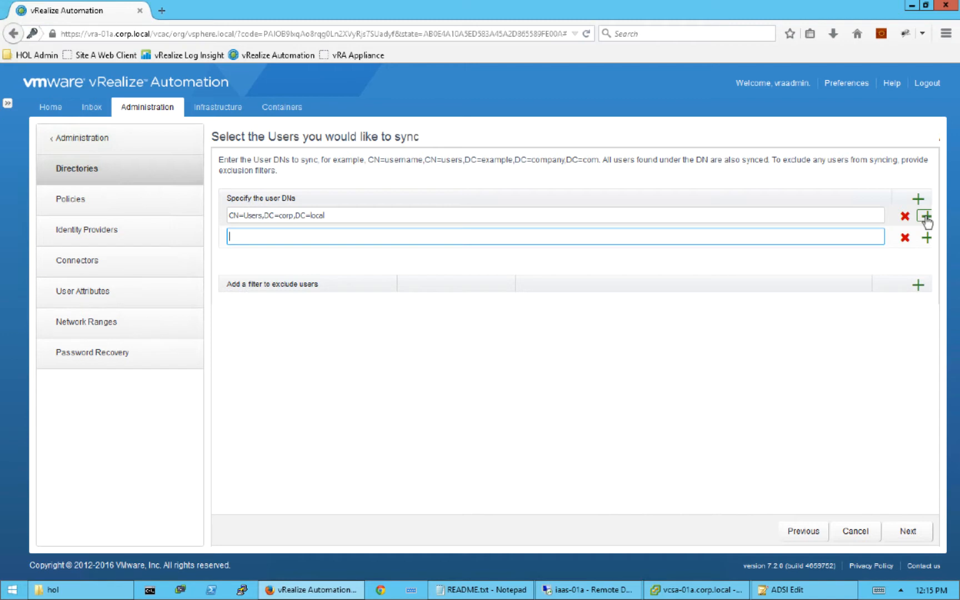
left_click(905, 238)
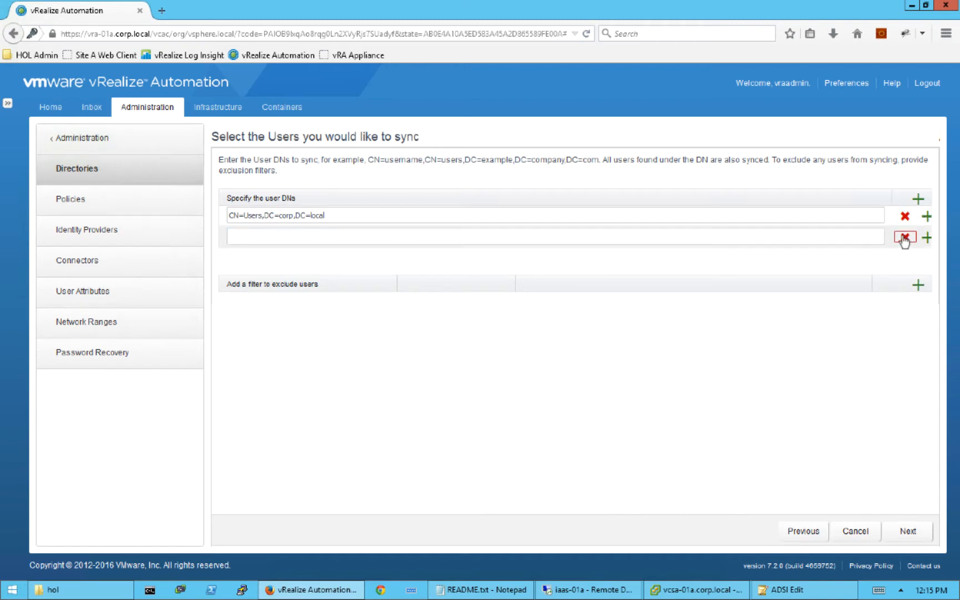
left_click(905, 238)
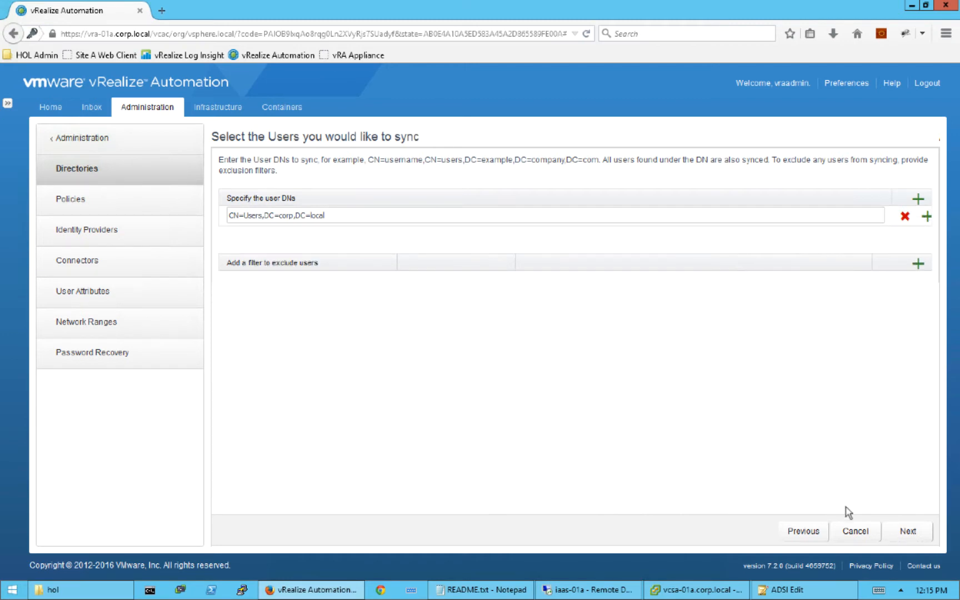
- Review the 32 users and 31 groups to add and start the directory sync
left_click(911, 533)
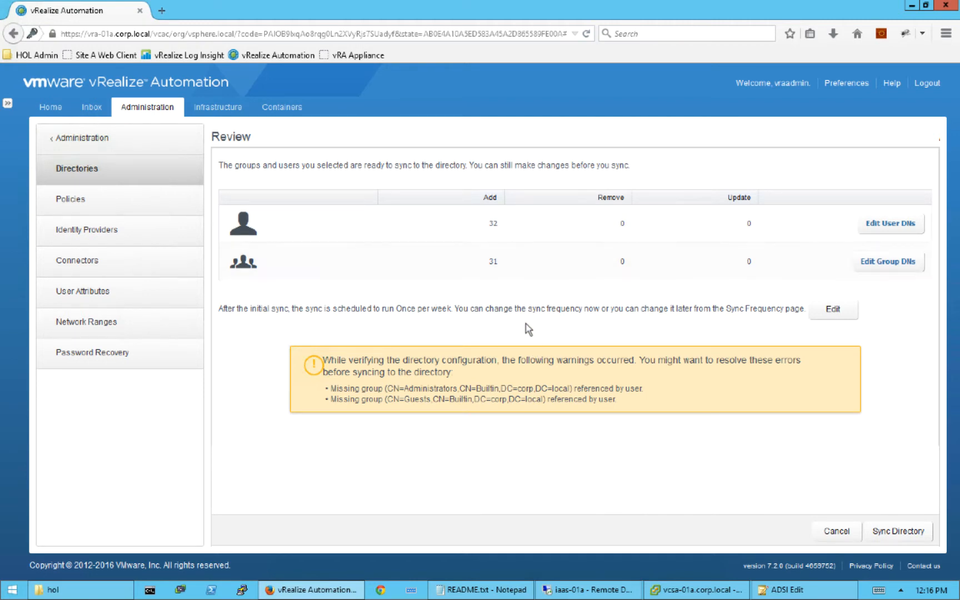
left_click(906, 534)
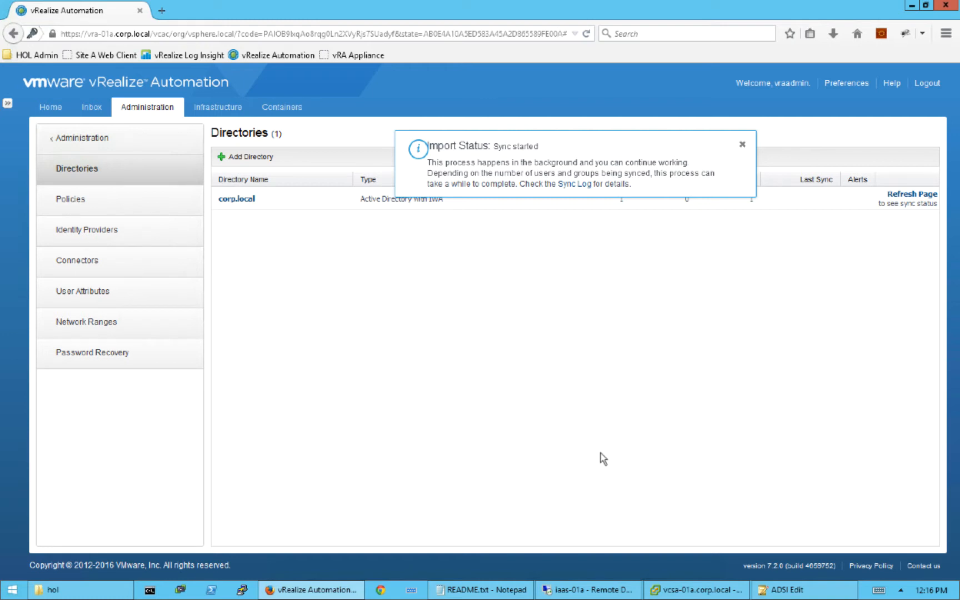
- Dismiss the sync notice and refresh to show 31 groups and 33 users synced for corp.local
left_click(741, 146)
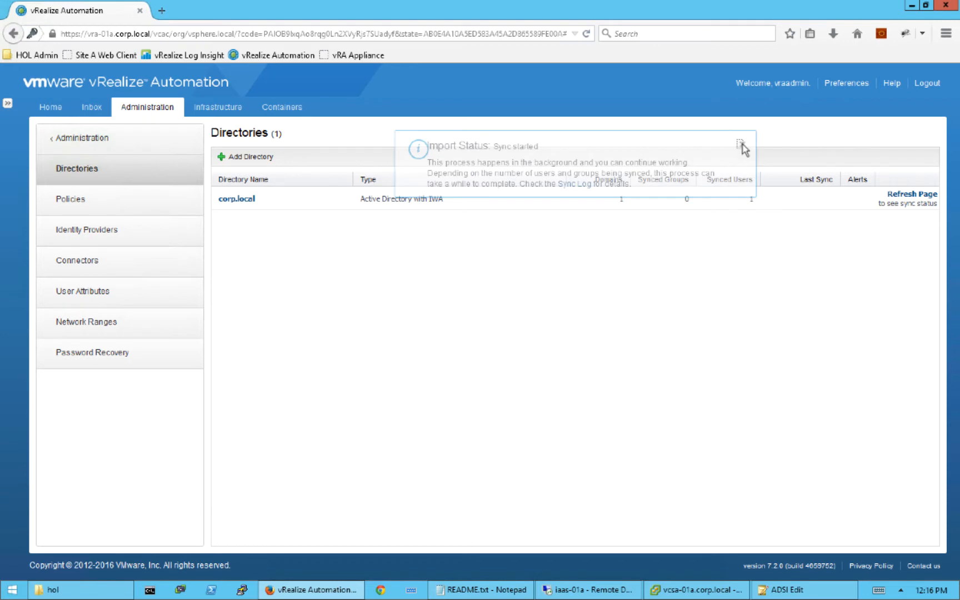
left_click(905, 196)
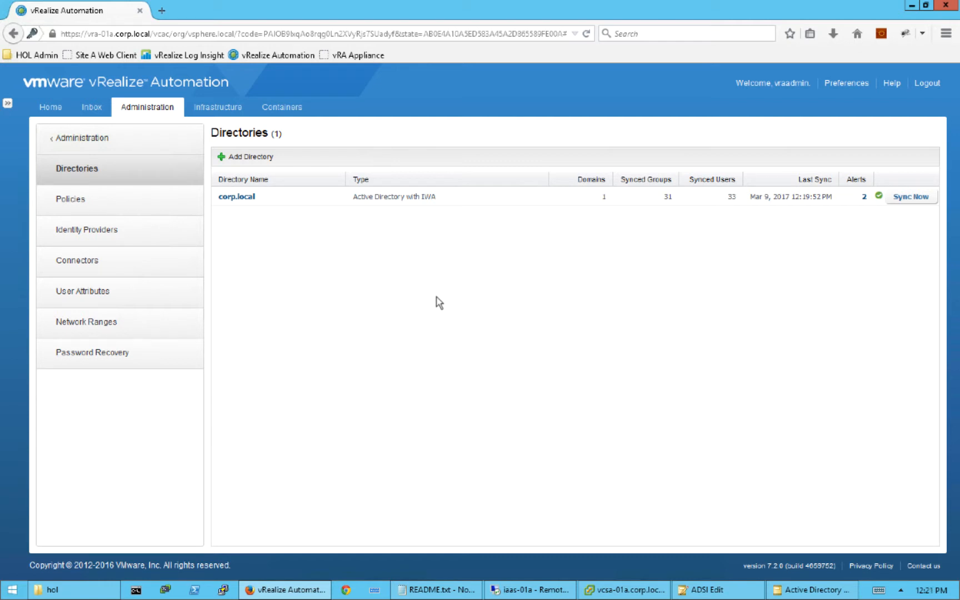
- Sign out and choose the vsphere.local domain on the login page
left_click(926, 83)
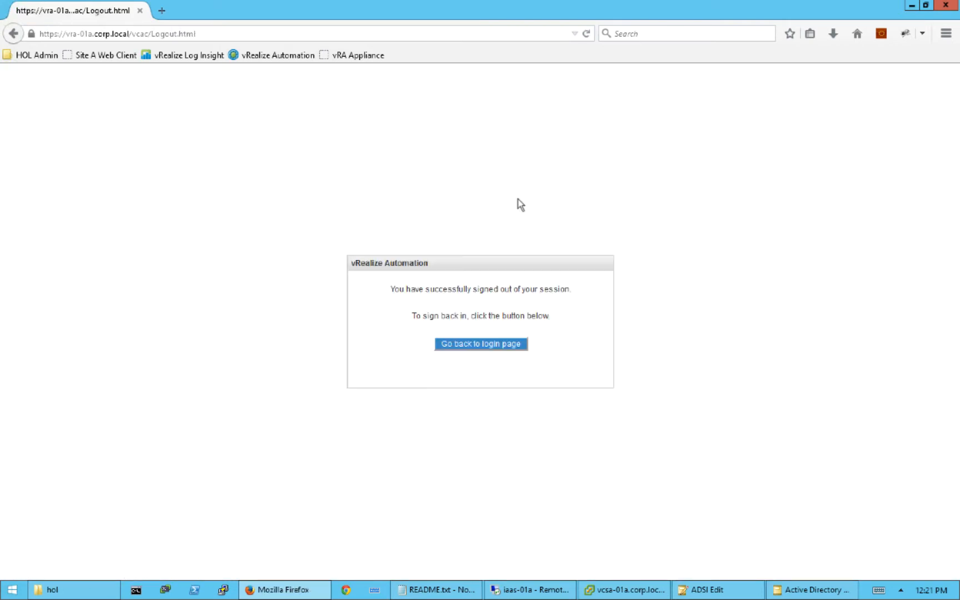
left_click(482, 345)
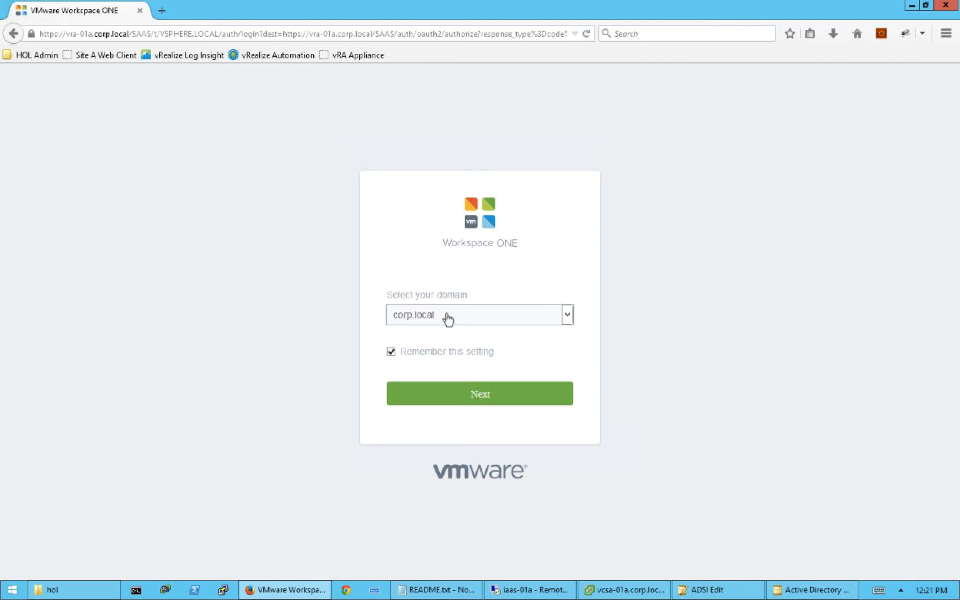
left_click(567, 315)
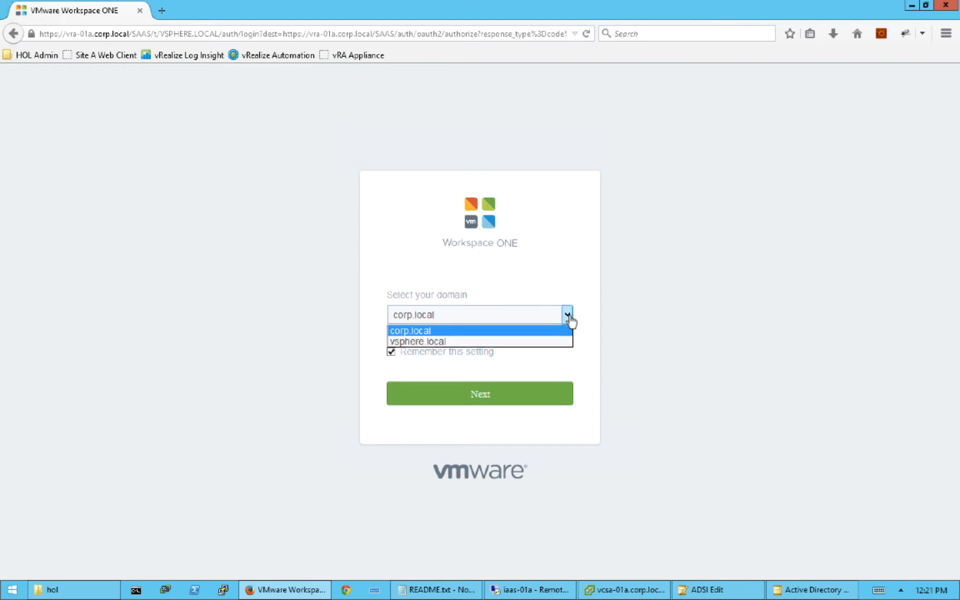
left_click(481, 342)
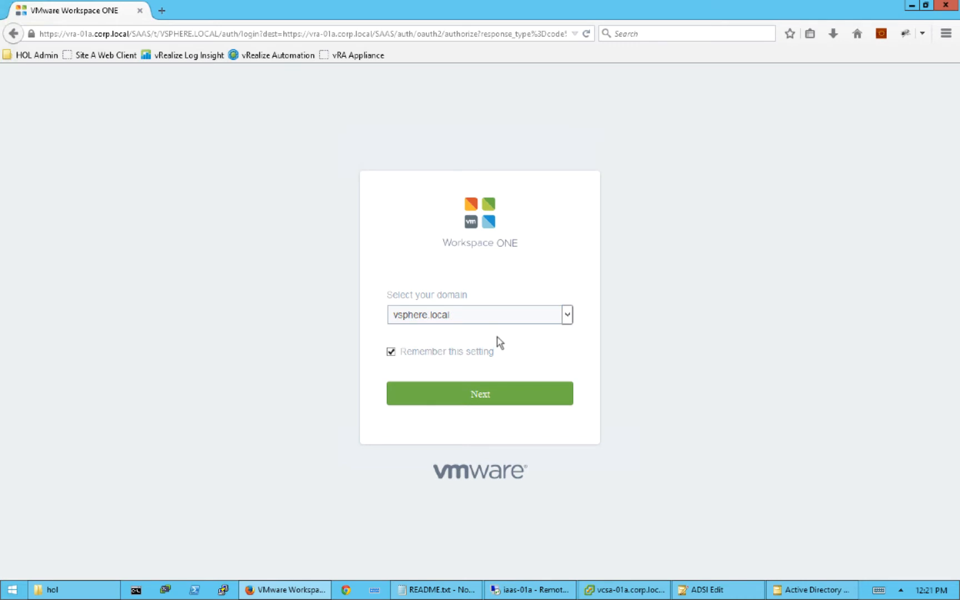
left_click(481, 394)
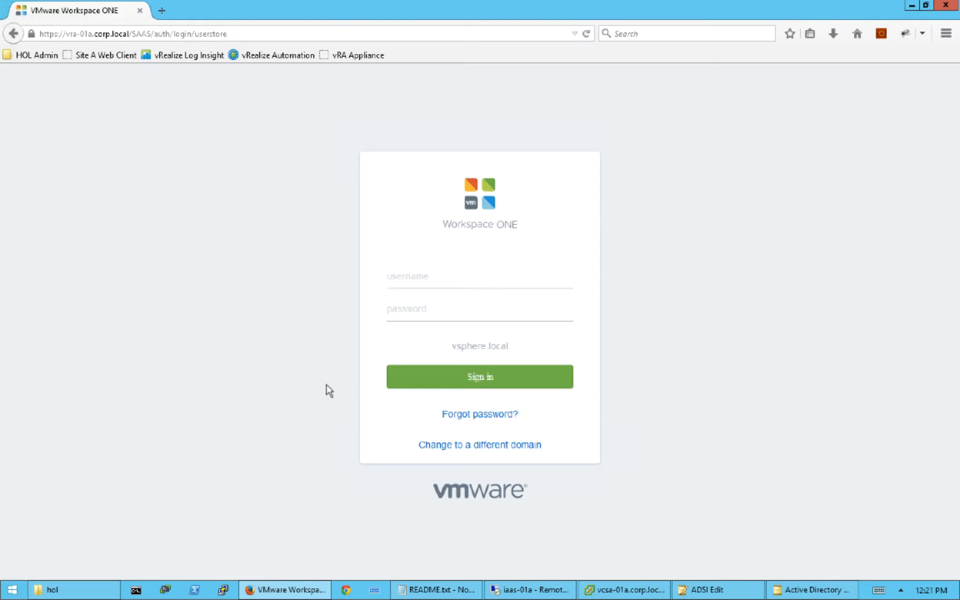
- Sign in with the administrator account username and its password
left_click(411, 280)
type("administrator")
key("Tab")
type("VMware1!")
left_click(459, 378)
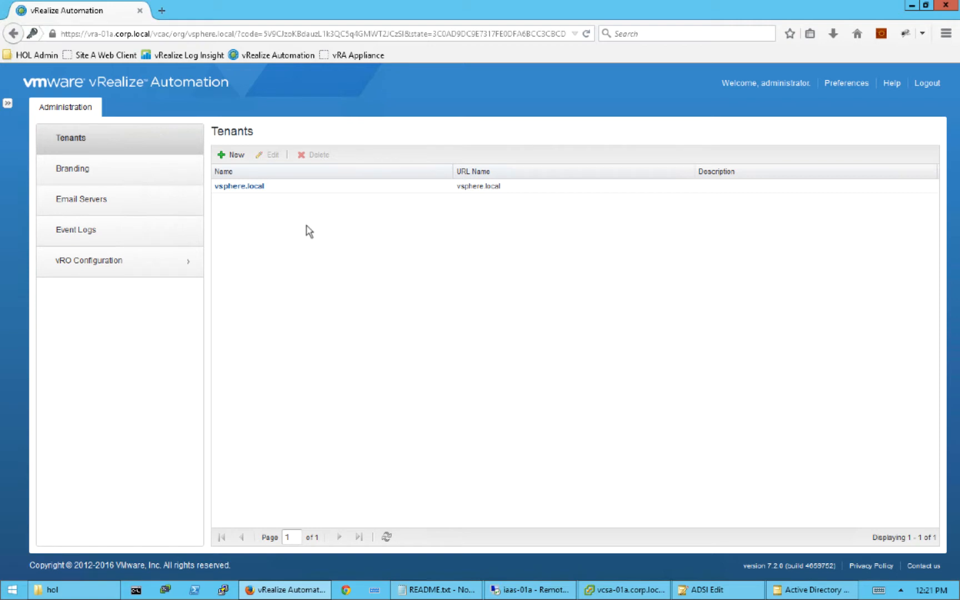
- Add Cloud Admin as a tenant administrator of the vsphere.local tenant
left_click(243, 187)
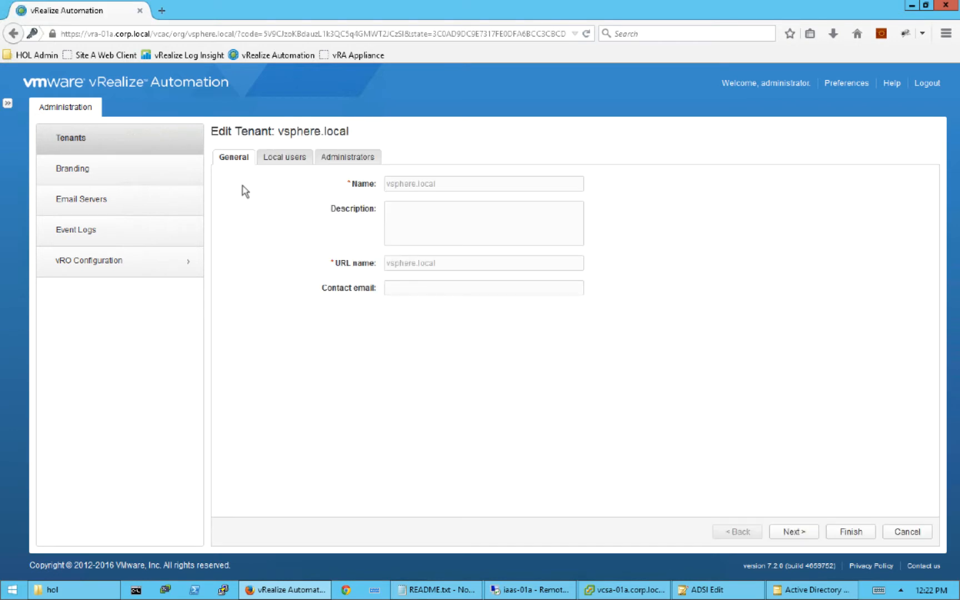
left_click(338, 161)
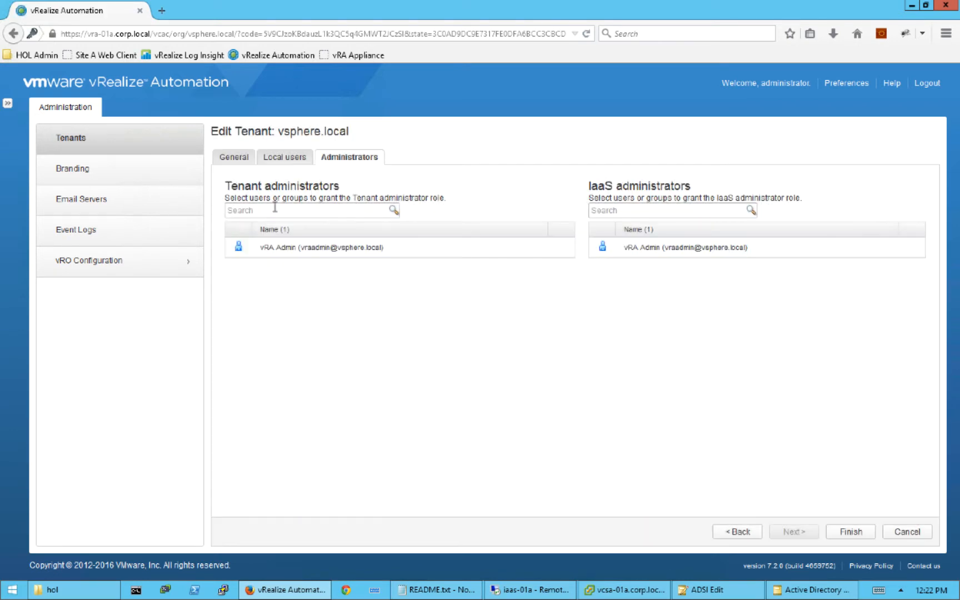
left_click(274, 208)
type("cloudadmin")
left_click(393, 211)
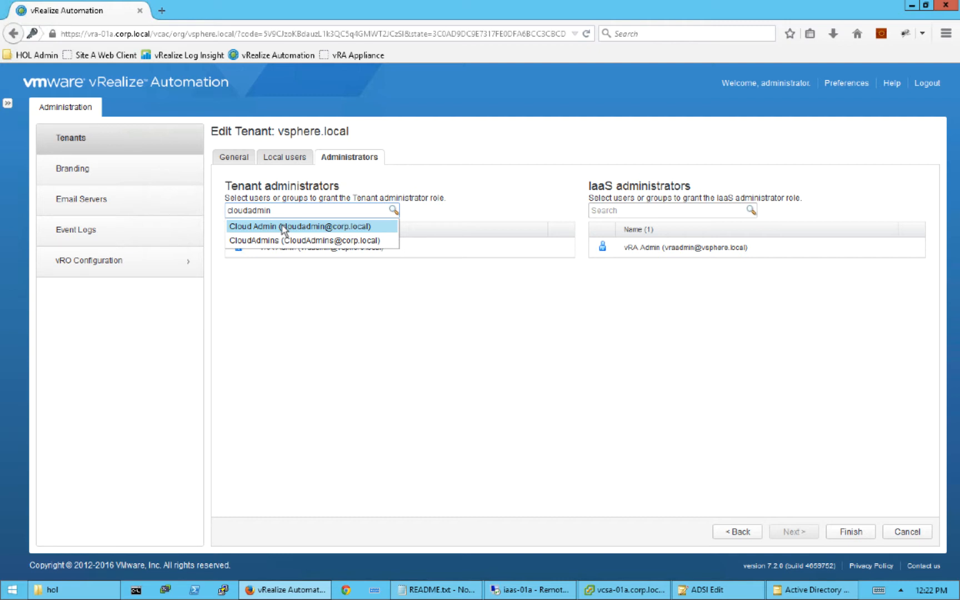
left_click(283, 227)
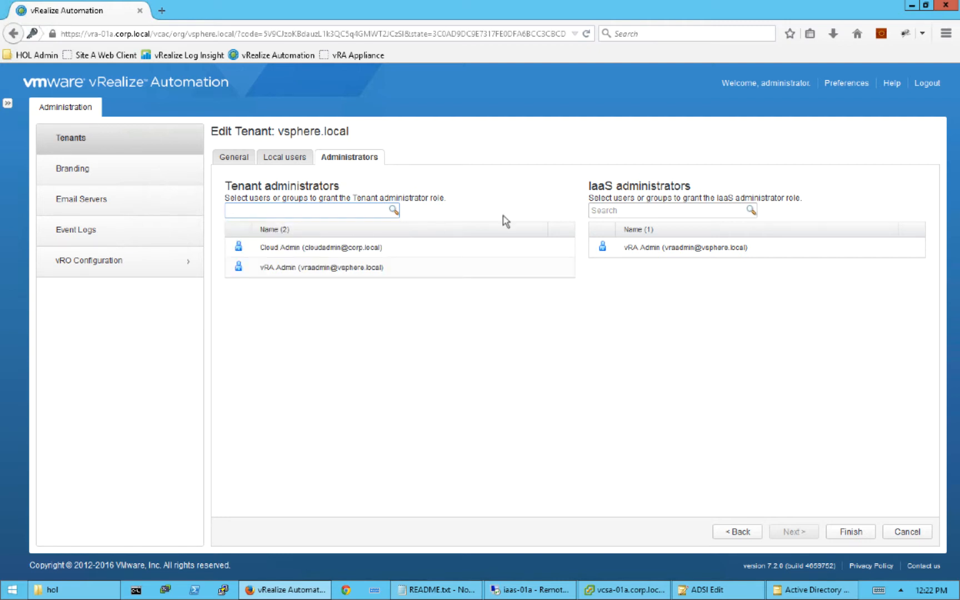
- Add Cloud Admin as an IaaS administrator too and save the tenant changes
left_click(627, 211)
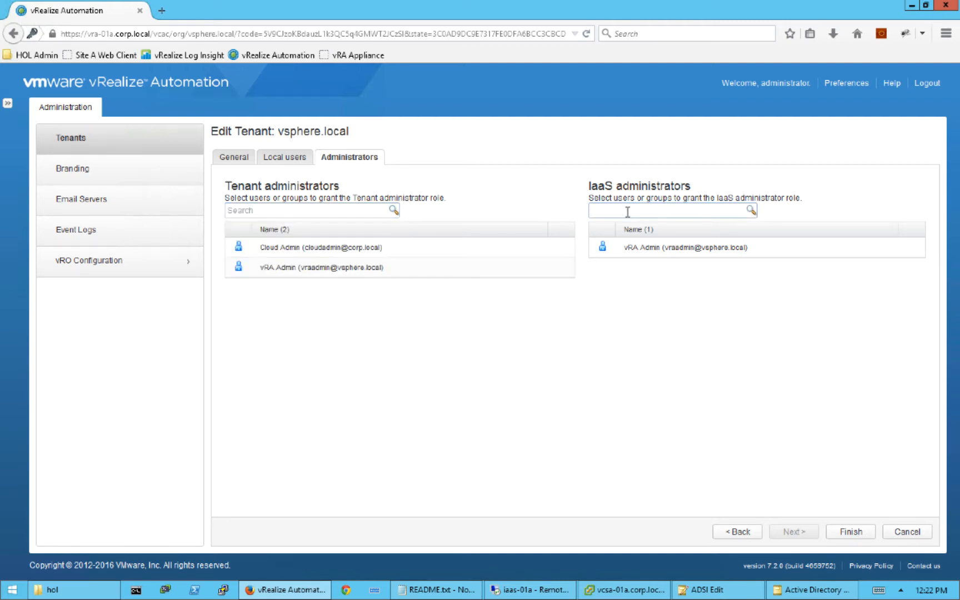
type("cloudad")
left_click(750, 210)
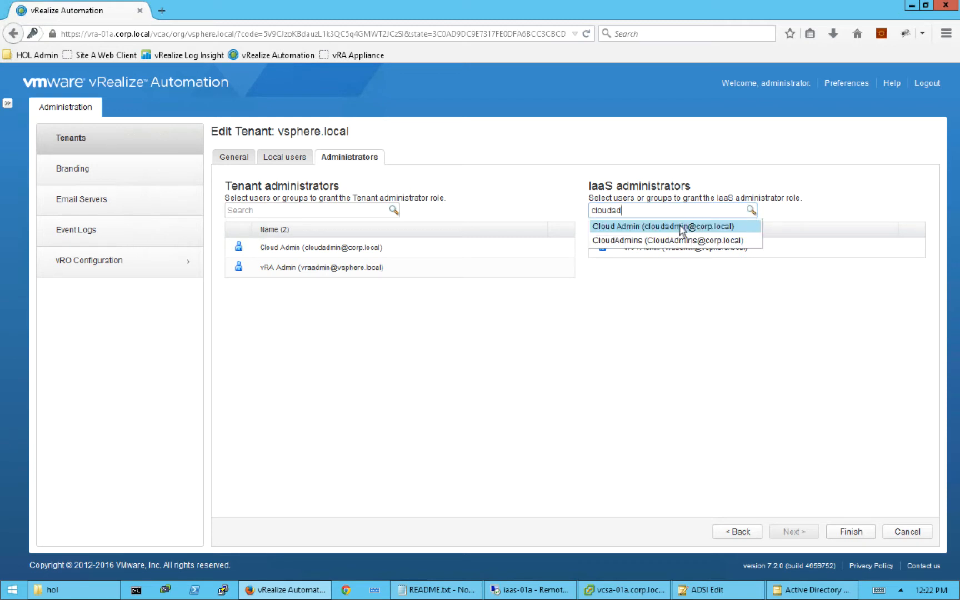
left_click(684, 226)
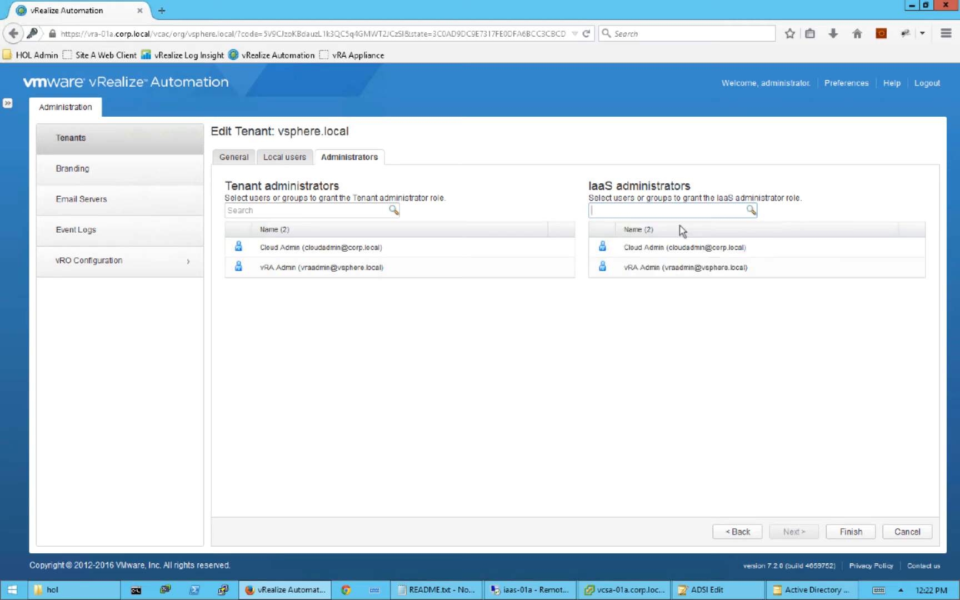
left_click(850, 532)
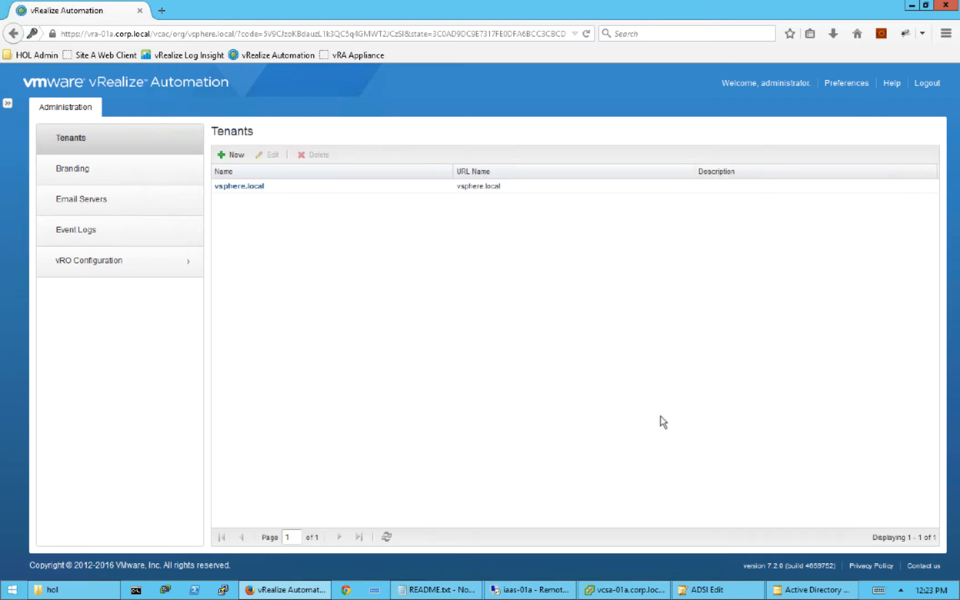
- Sign out and switch the login domain to corp.local
left_click(924, 84)
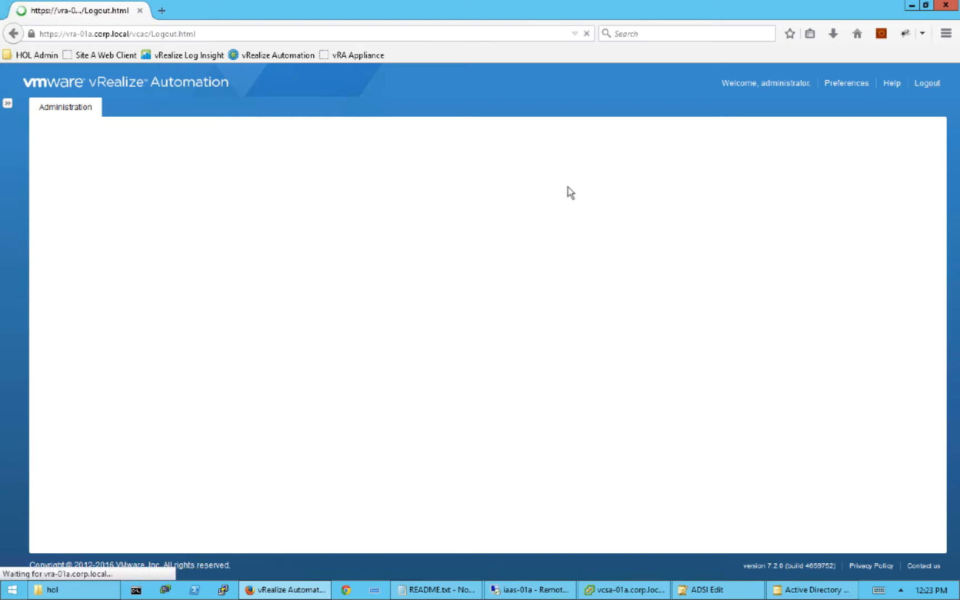
left_click(491, 344)
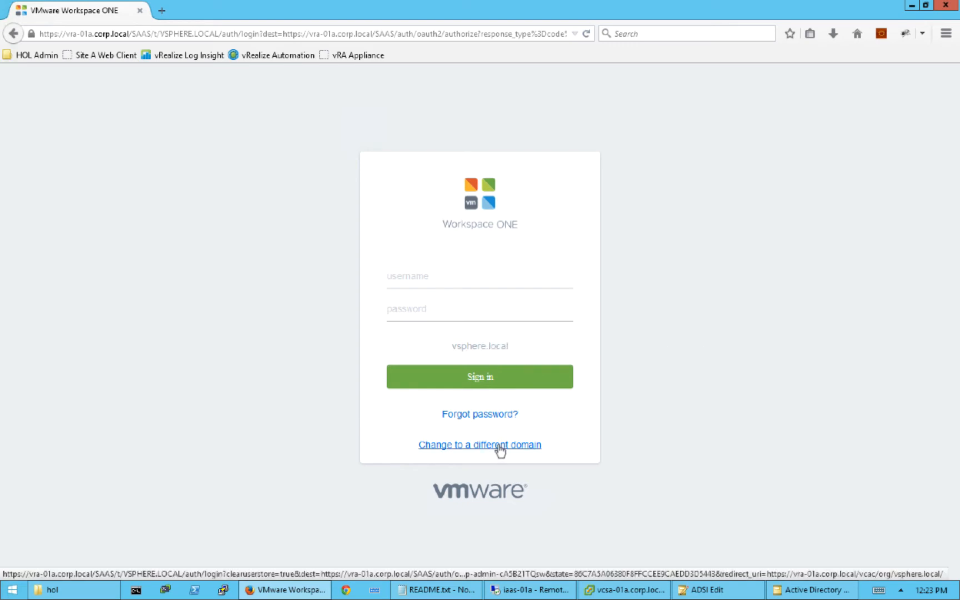
left_click(499, 445)
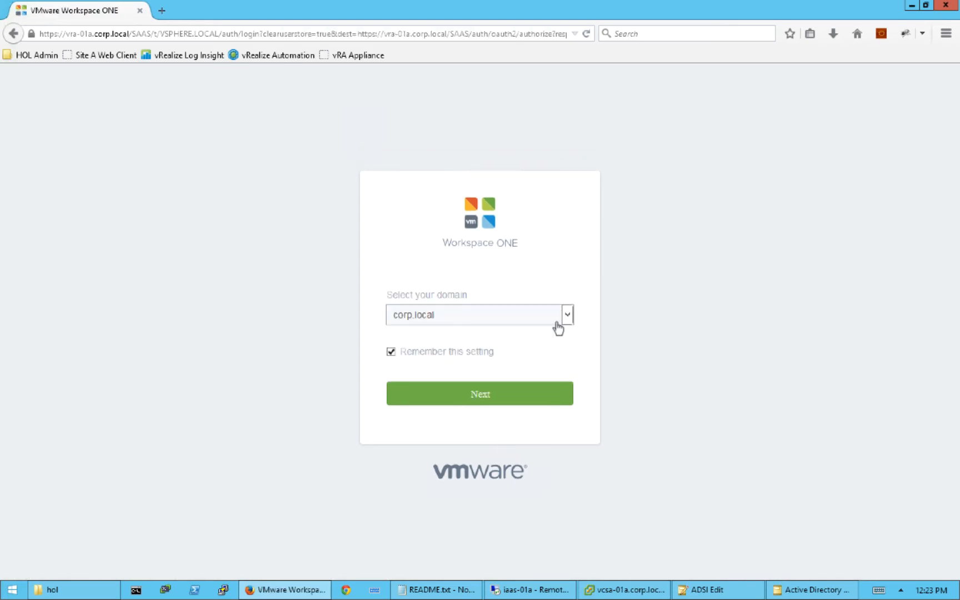
left_click(495, 400)
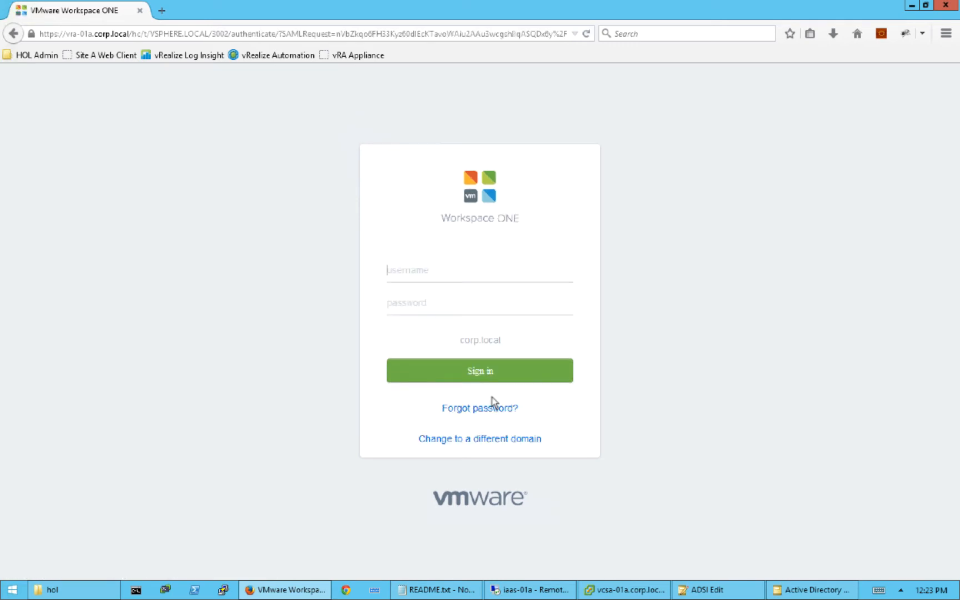
- Sign in as the corp.local cloud admin account and decline saving the password
type("cloudadmin@corp.local")
key("Tab")
type("VMwar")
key("shift+Tab")
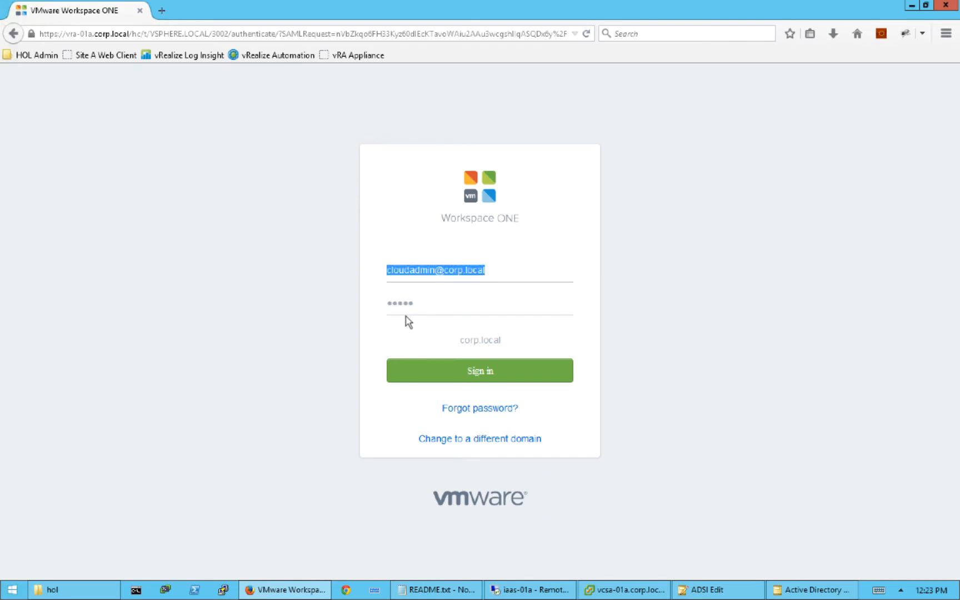
type("cloudadmin")
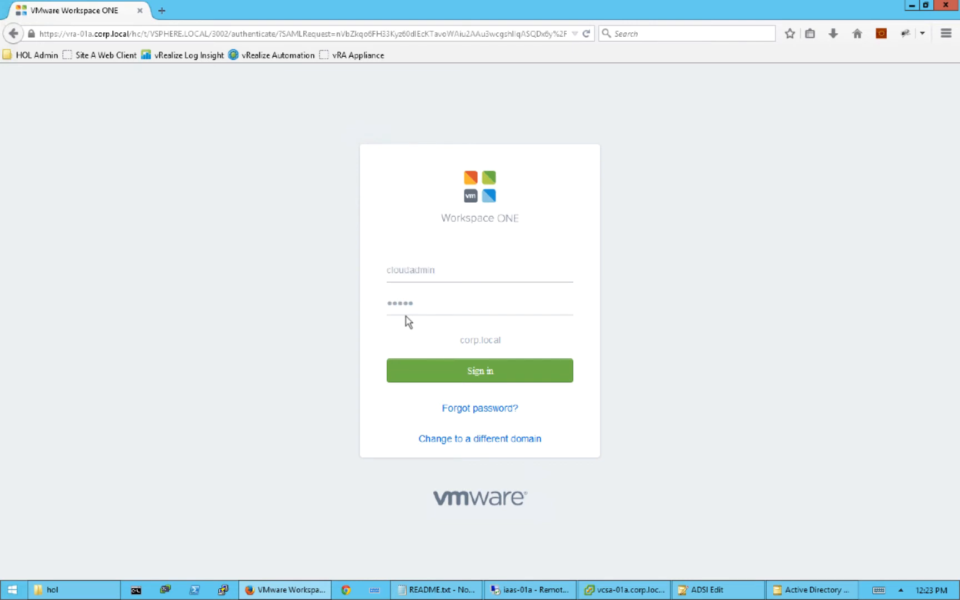
key("Tab")
type("VMware1!")
left_click(481, 371)
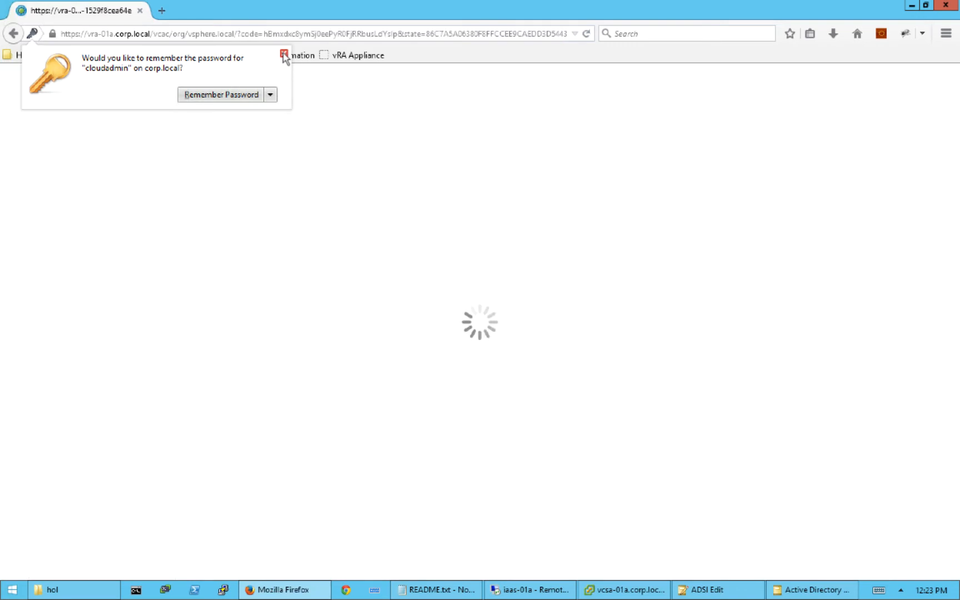
left_click(284, 53)
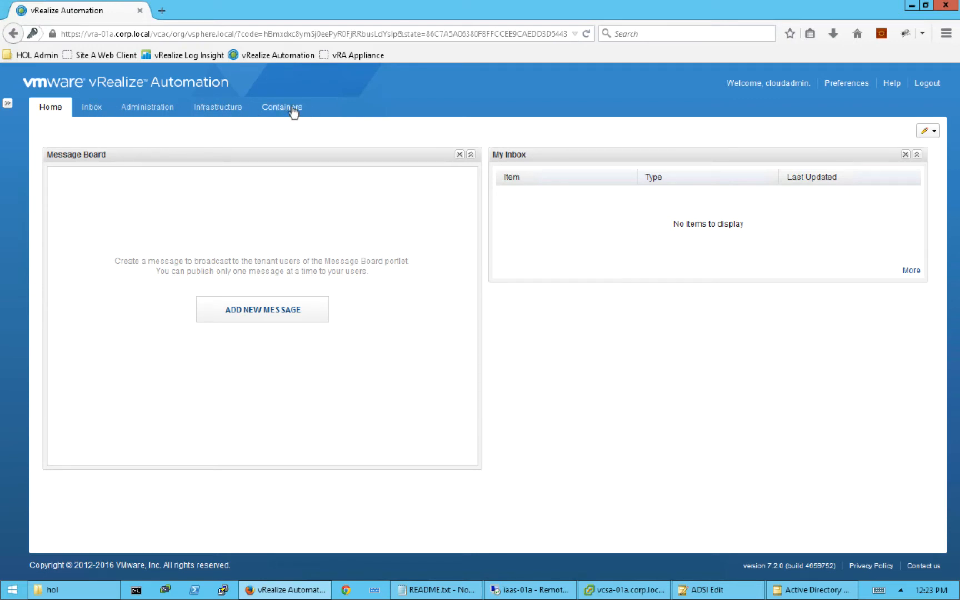
- Go to Infrastructure > Endpoints and open the New menu's Virtual endpoint types
left_click(222, 109)
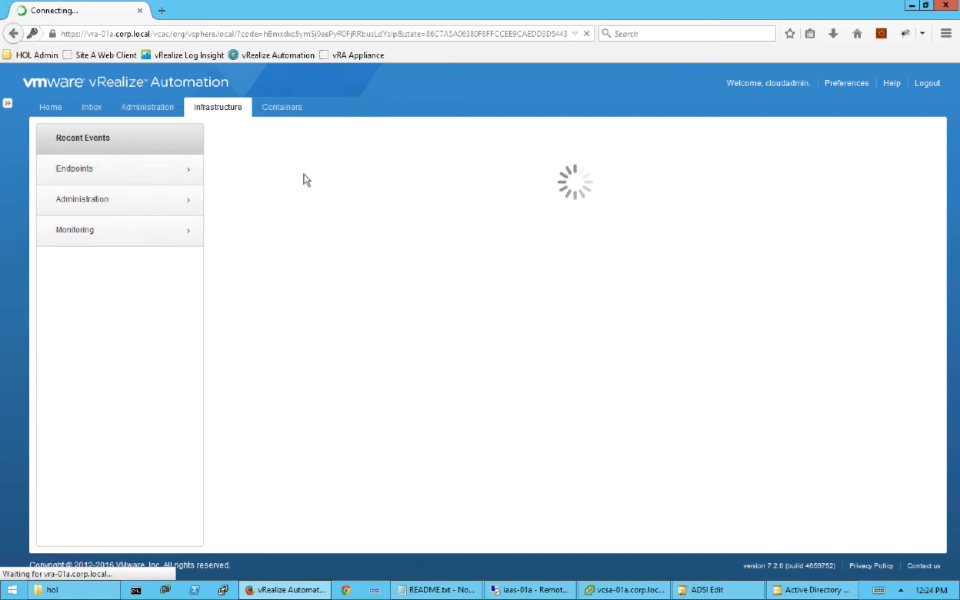
left_click(120, 174)
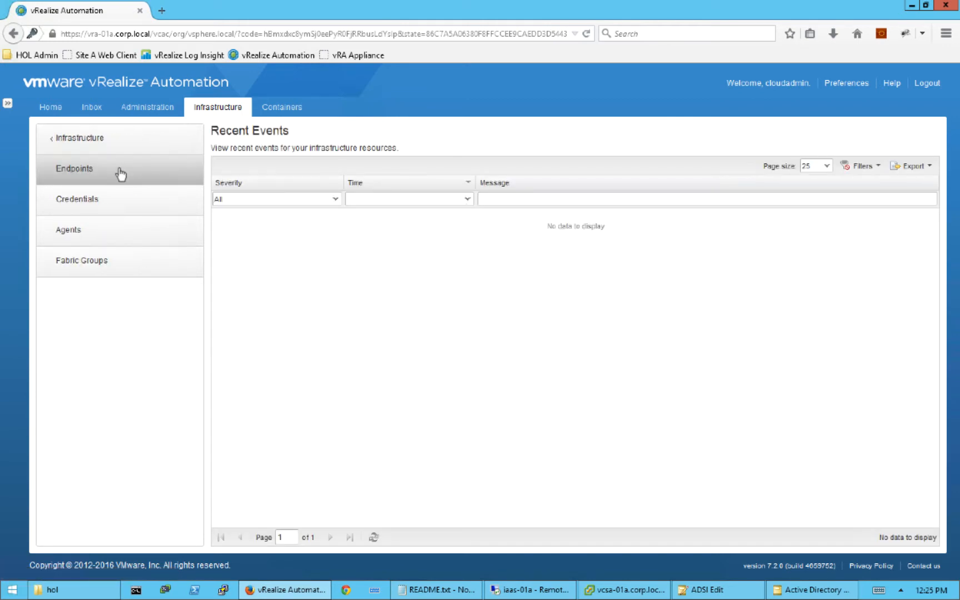
left_click(121, 174)
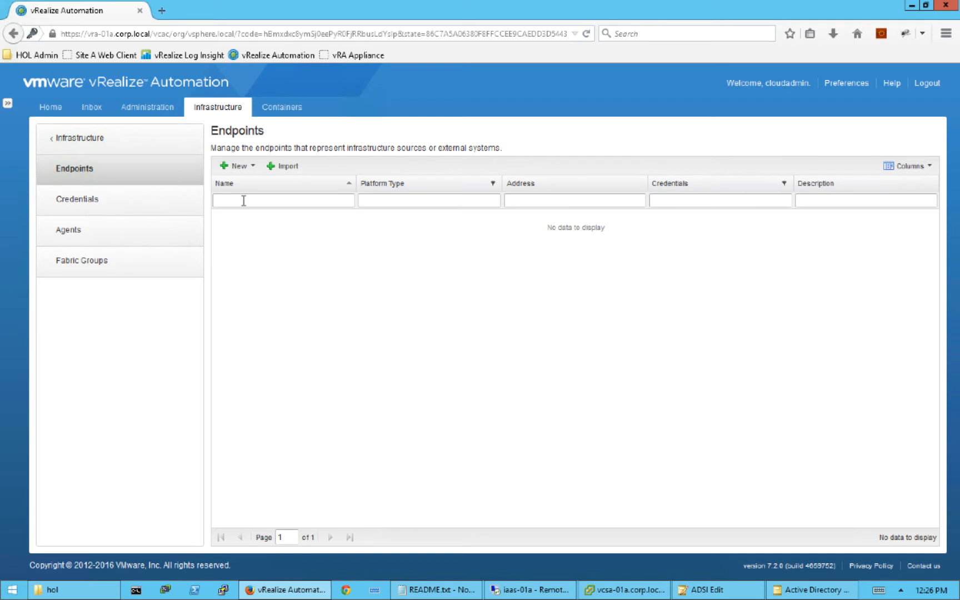
left_click(251, 166)
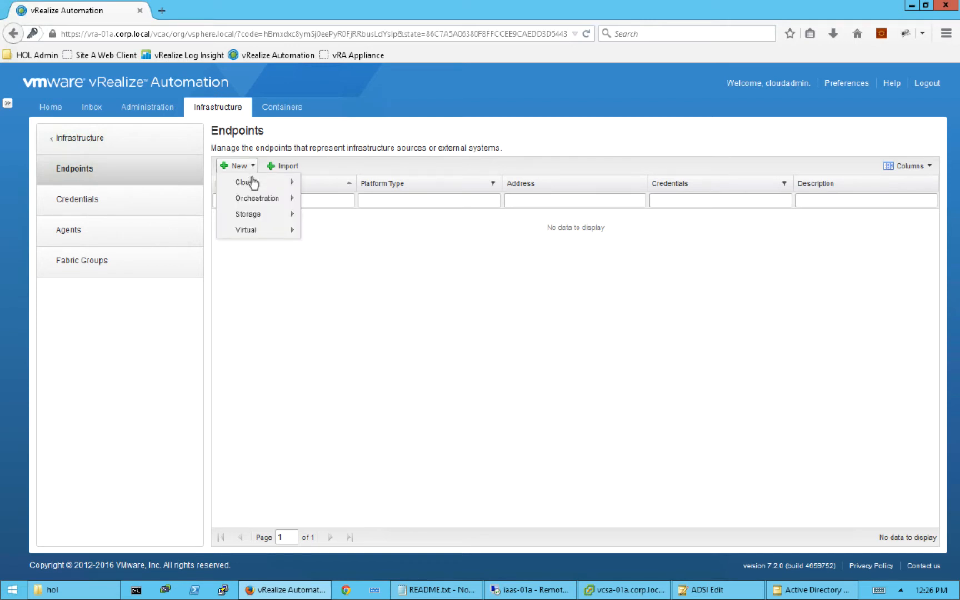
mouse_move(253, 184)
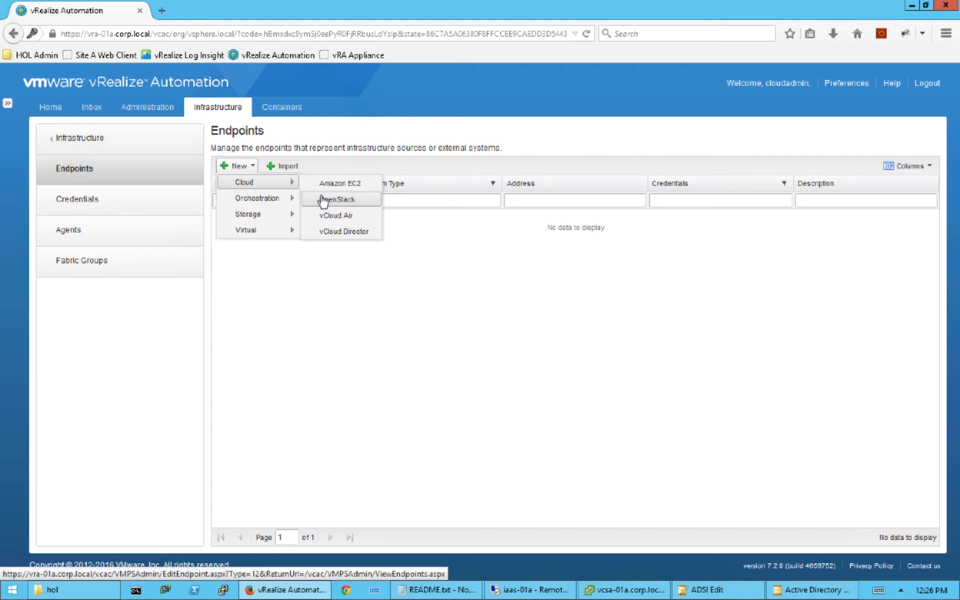
mouse_move(264, 235)
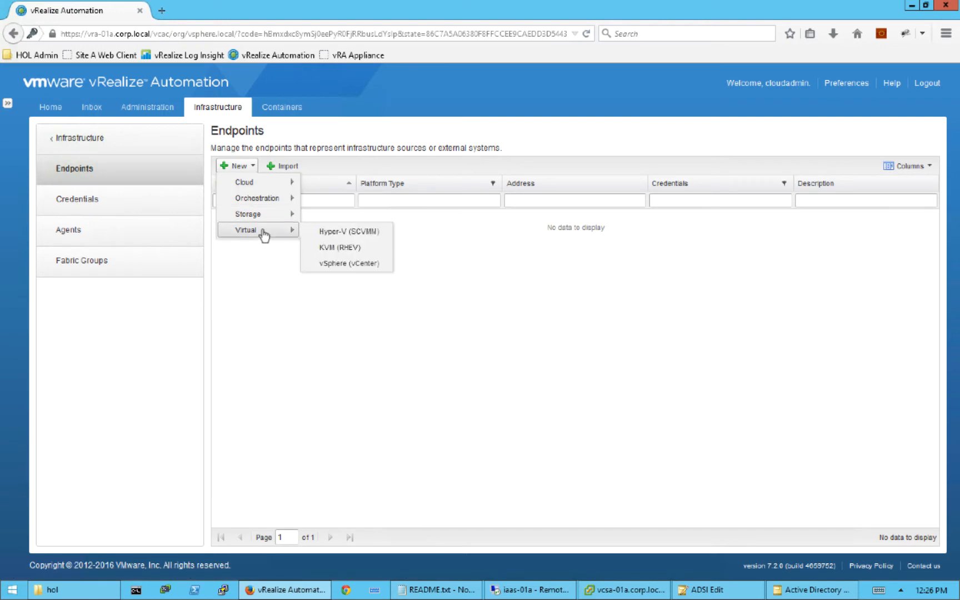
left_click(355, 263)
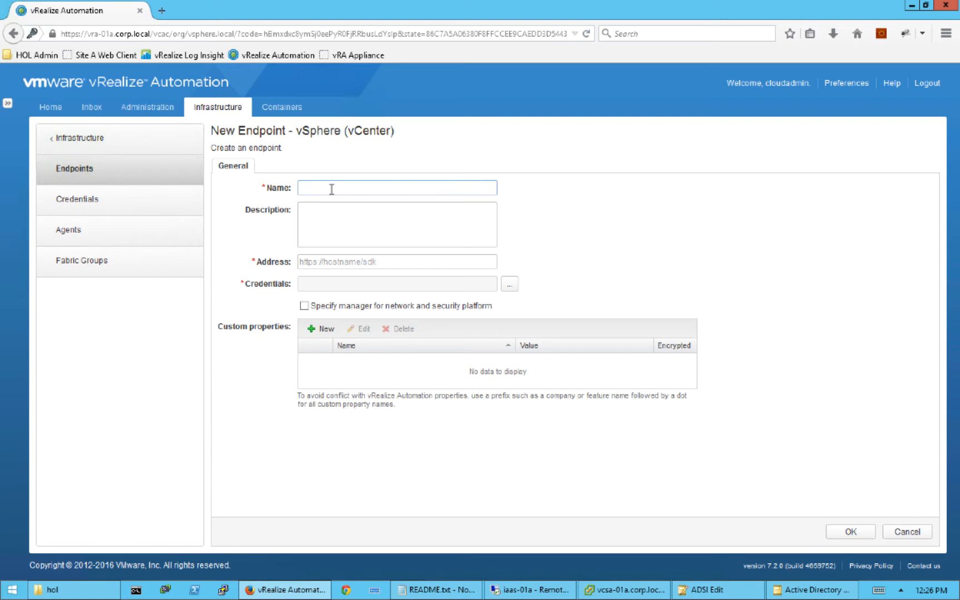
type("vCenter")
left_click(382, 260)
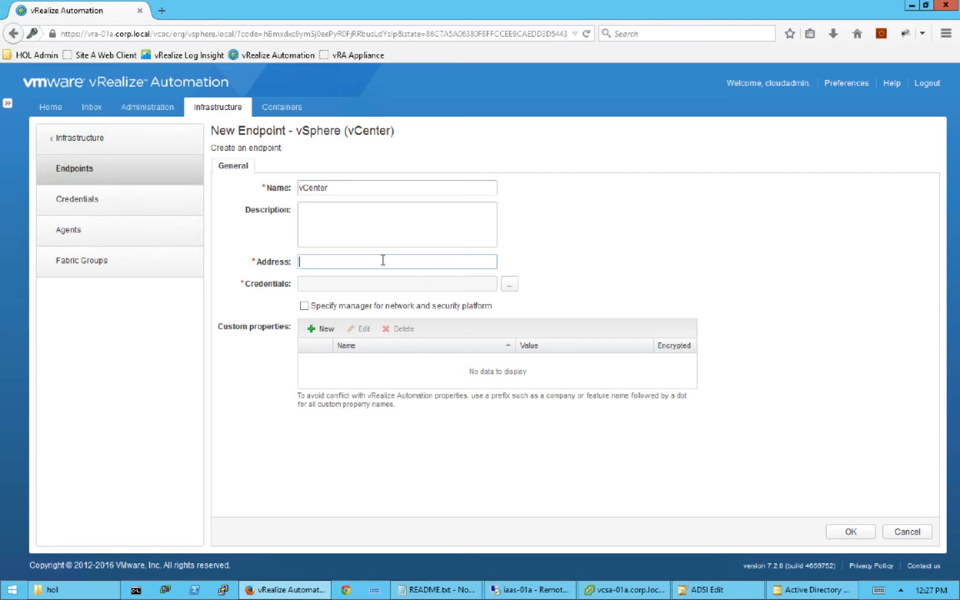
type("https://")
type("vcsa-01a.corp.local/sdk")
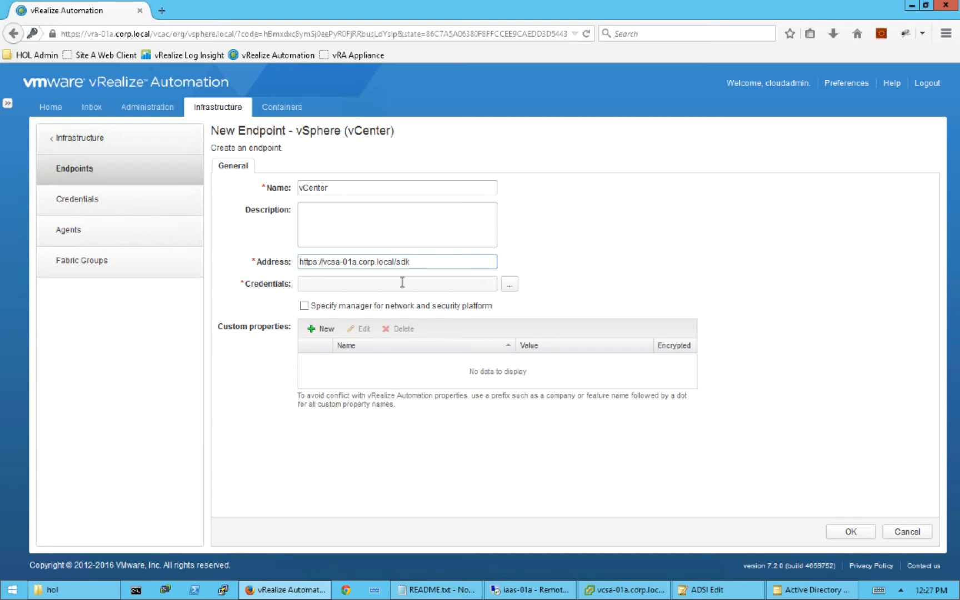
left_click(510, 286)
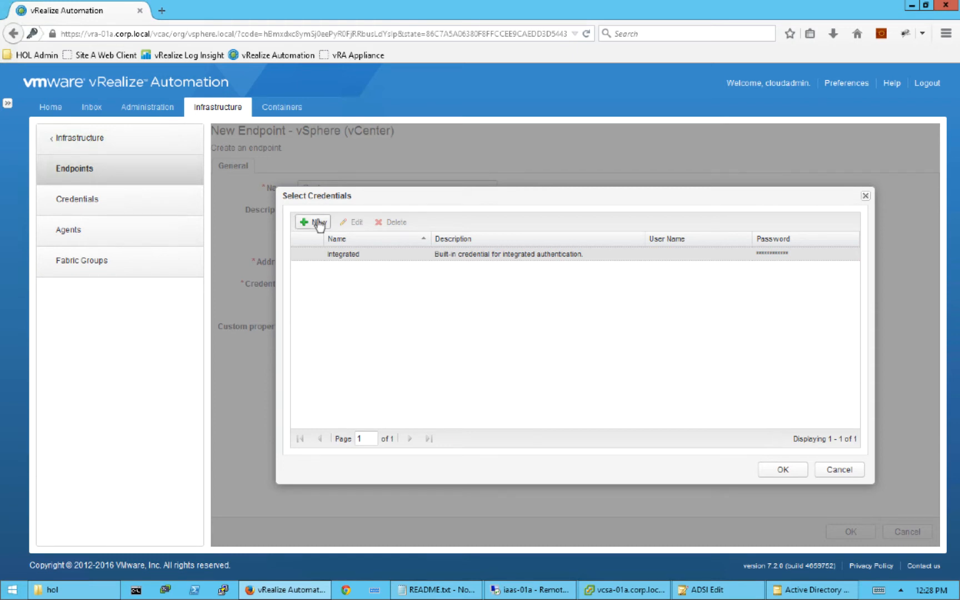
- Save a new credential named vCenter with the administrator's user name and password
left_click(319, 223)
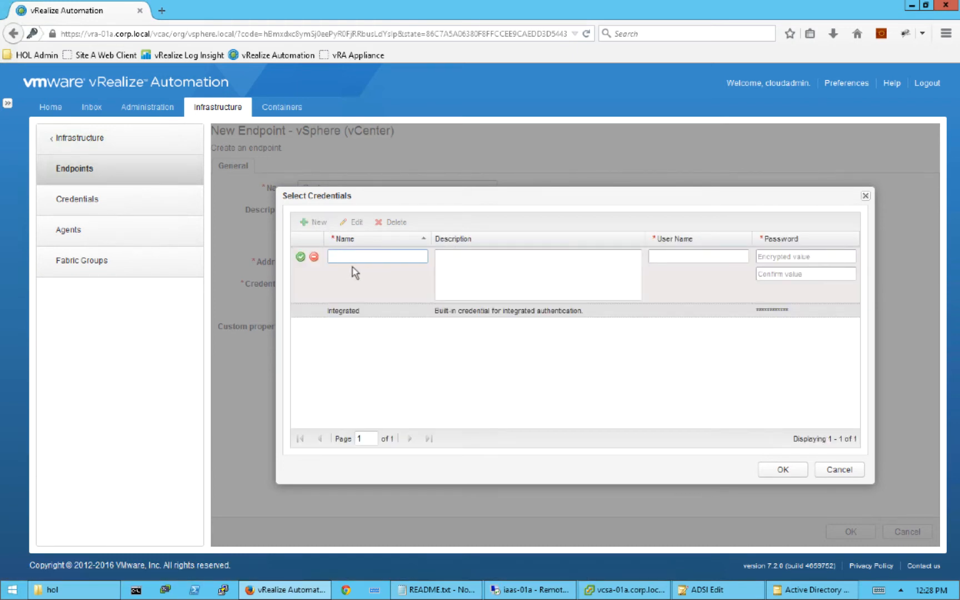
type("vCenter")
left_click(673, 258)
type("administrator@cor")
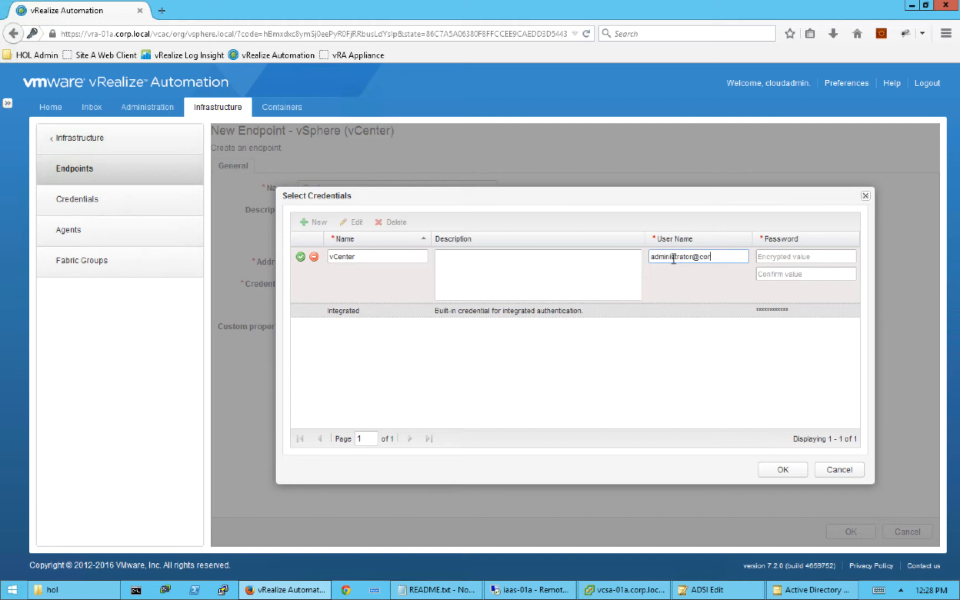
type("p.local")
left_click(774, 258)
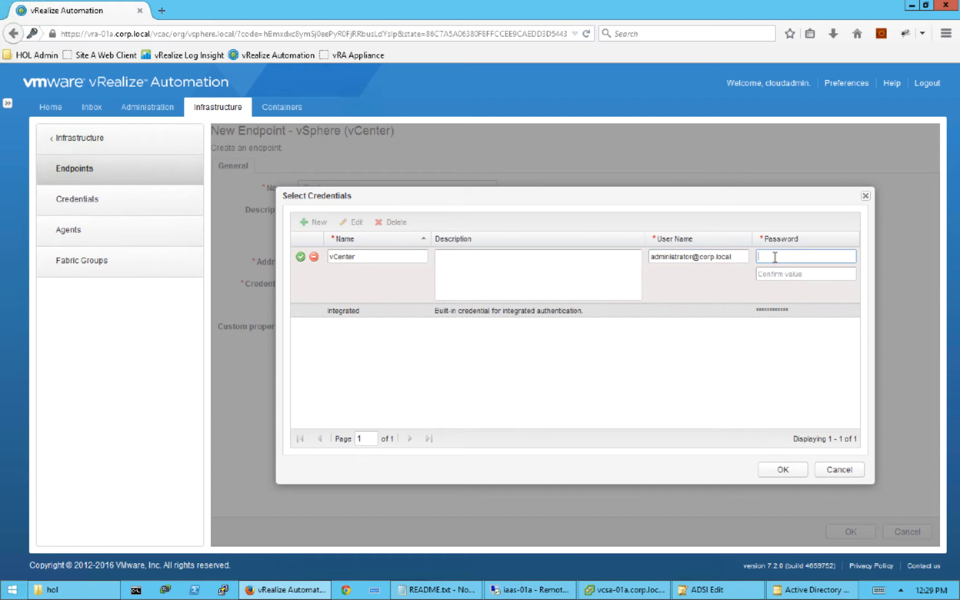
type("VMware1!!")
key("Tab")
type("VMware1!")
left_click(300, 256)
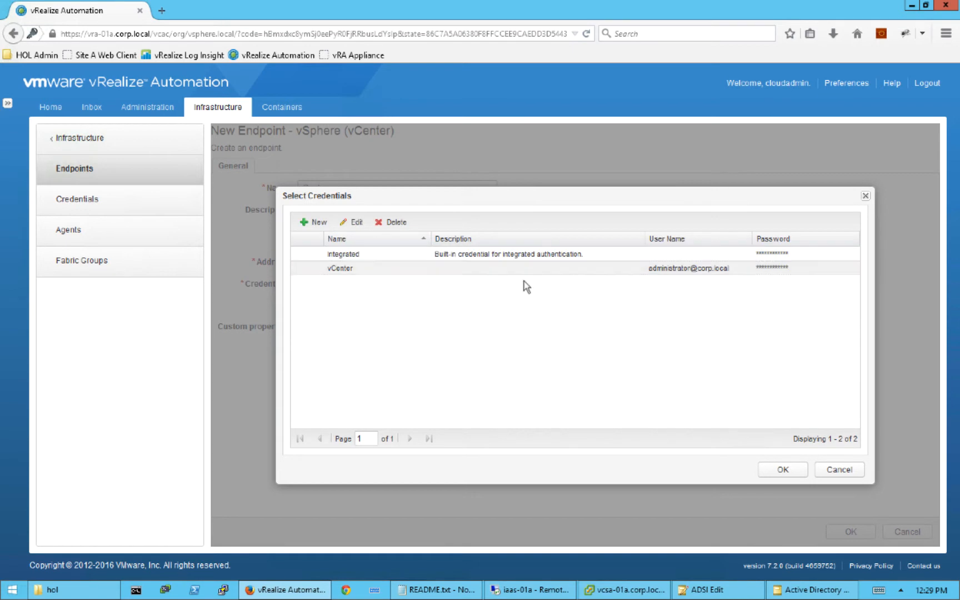
- Apply the vCenter credential, leave the network and security manager off, and save the endpoint
left_click(785, 470)
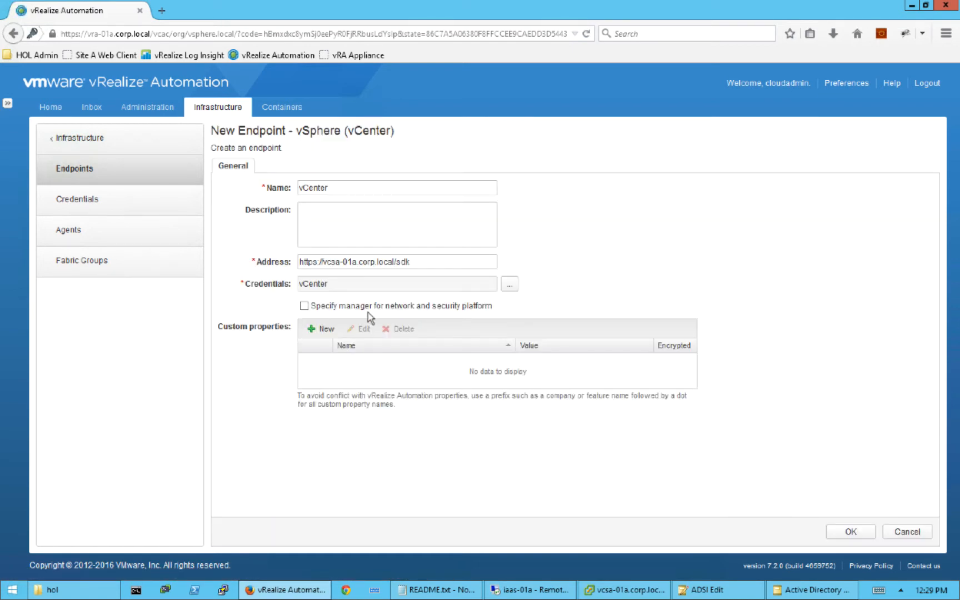
left_click(304, 305)
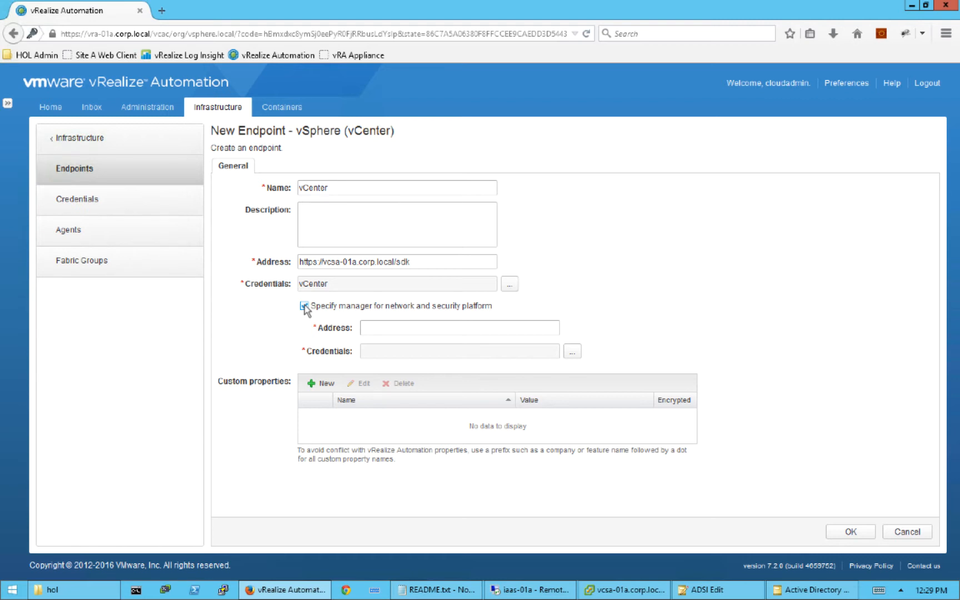
left_click(304, 306)
left_click(850, 532)
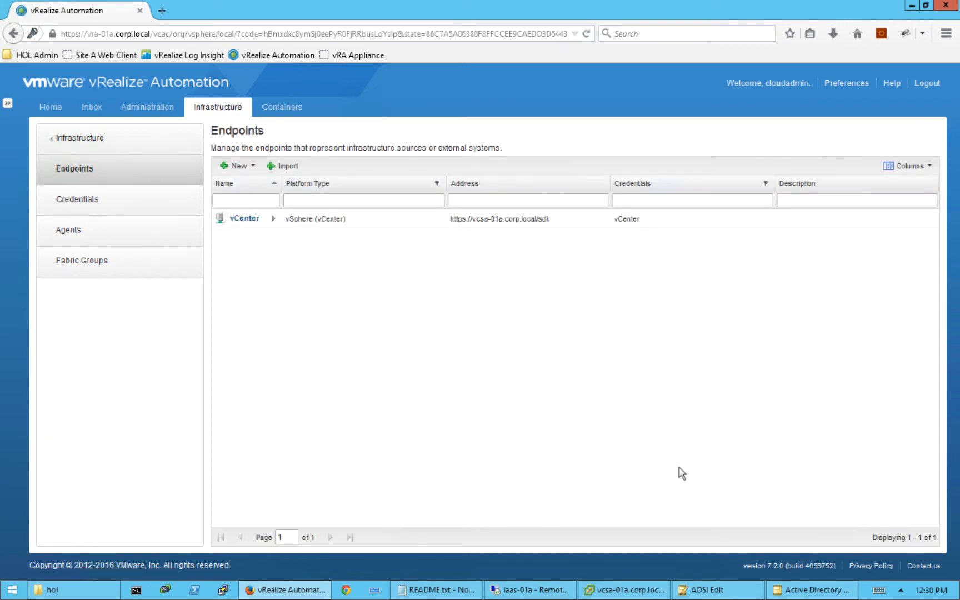
- Start a new fabric group named DevTeam
left_click(141, 269)
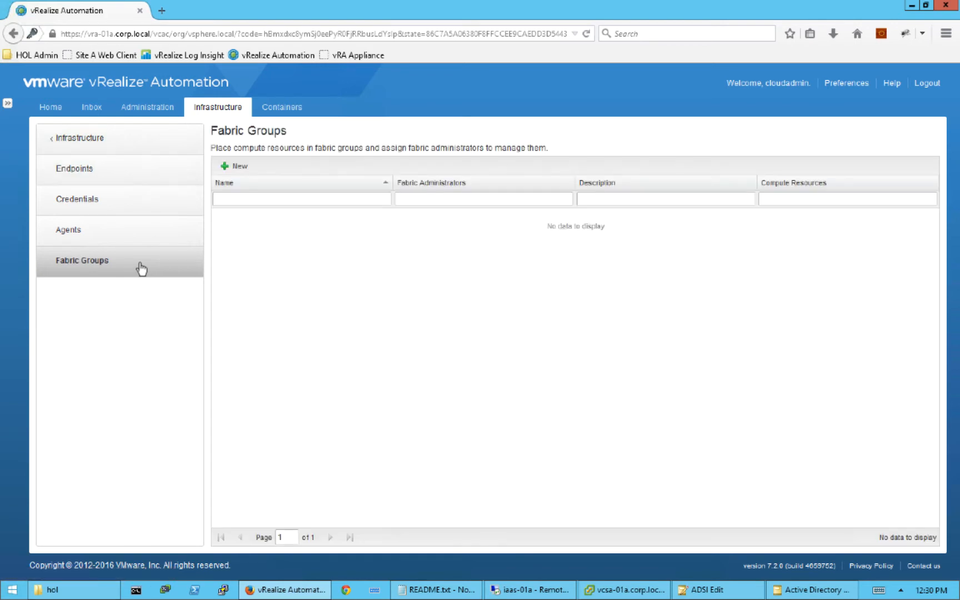
left_click(246, 167)
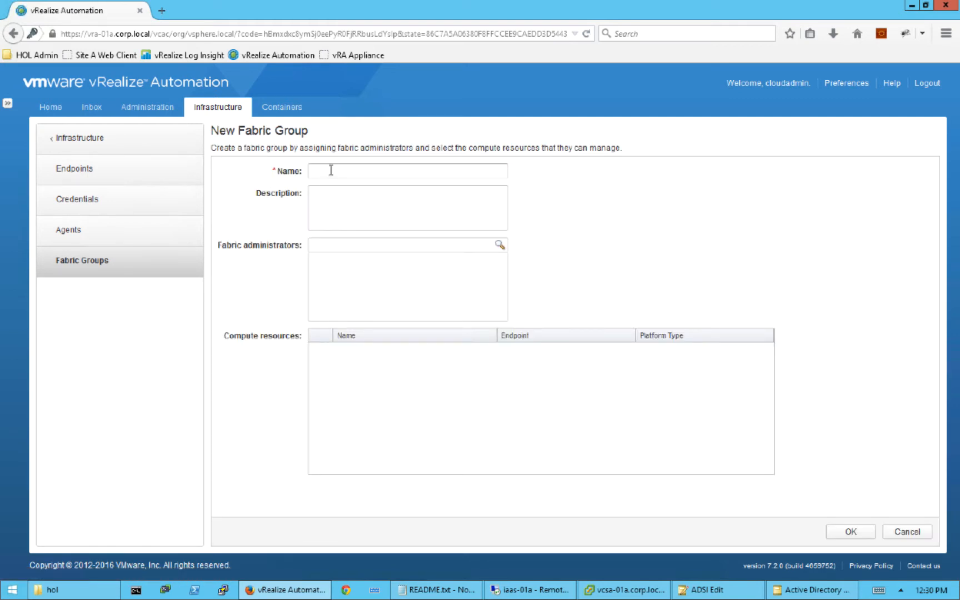
left_click(332, 170)
type("DevTeam")
- Make the cloud admin user its fabric administrator and save the group
left_click_drag(501, 250, 342, 243)
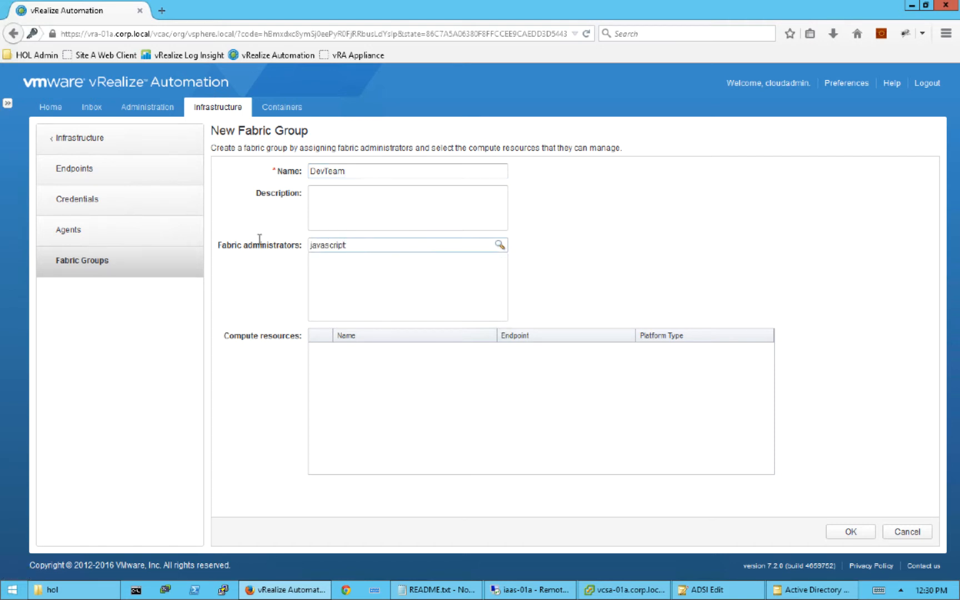
double_click(353, 244)
key("BackSpace")
type("cloudadmin")
left_click(500, 246)
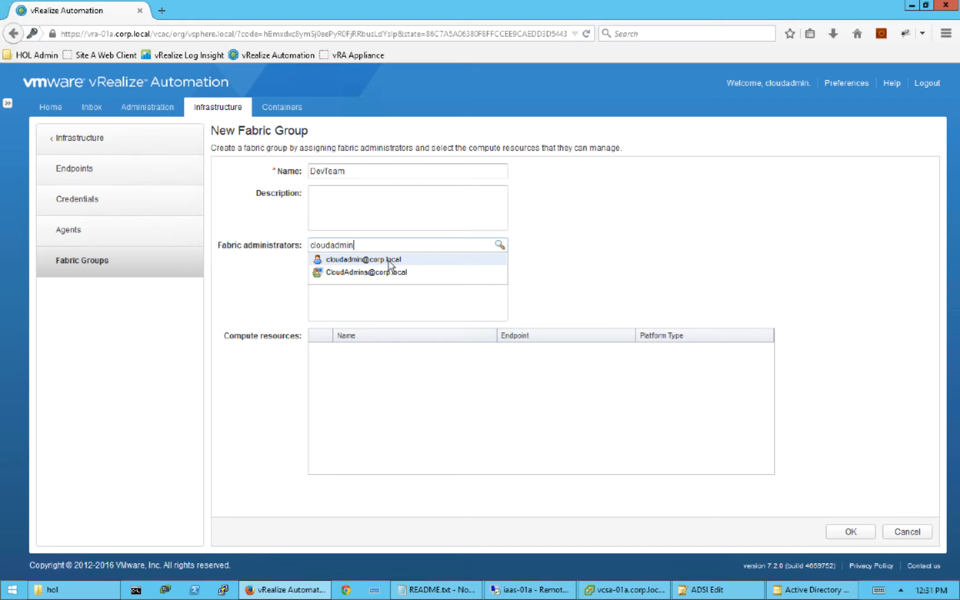
left_click(389, 260)
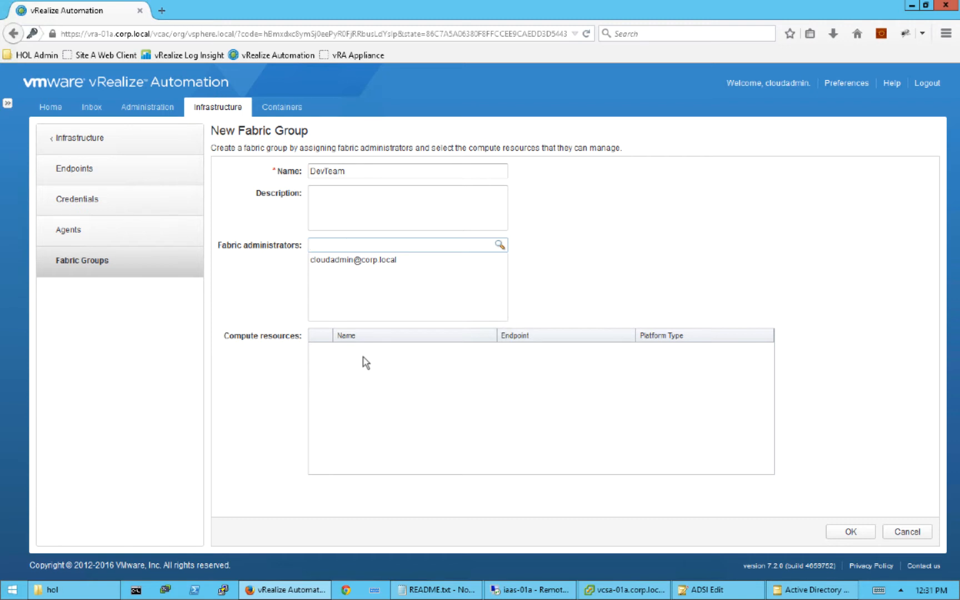
left_click(851, 533)
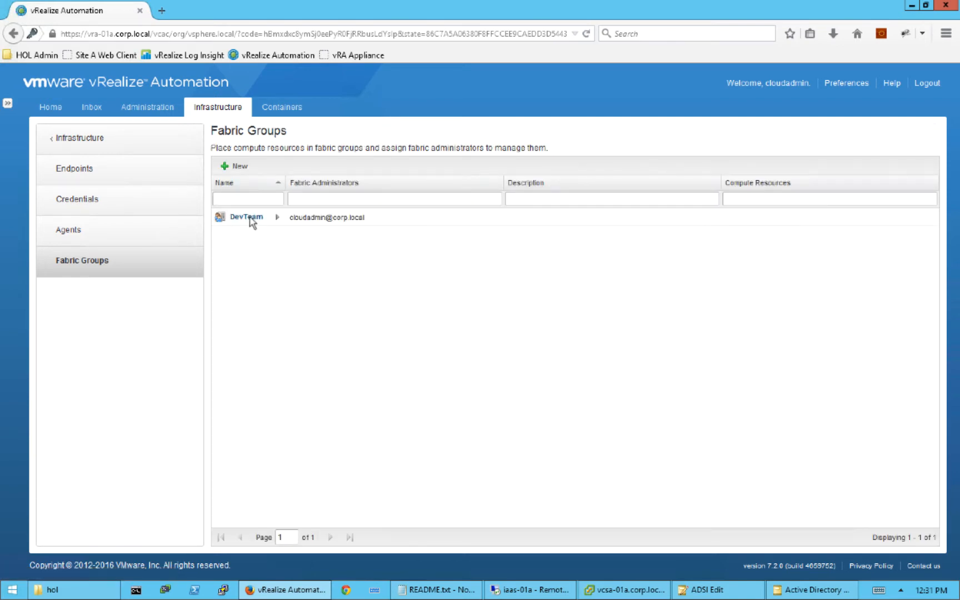
- Reopen DevTeam and save it with Cluster Site A as its compute resource
mouse_move(251, 222)
left_click(288, 219)
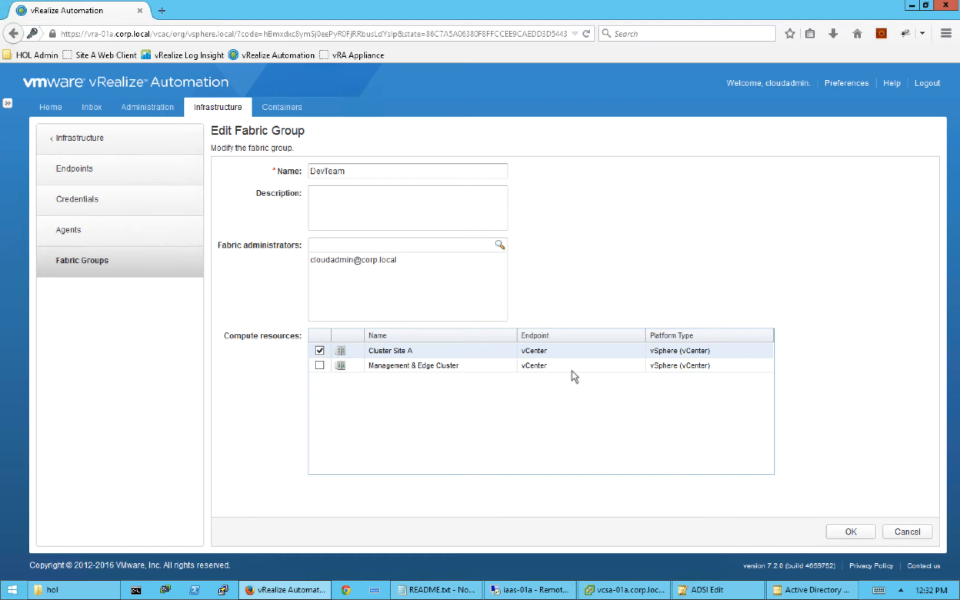
left_click(851, 532)
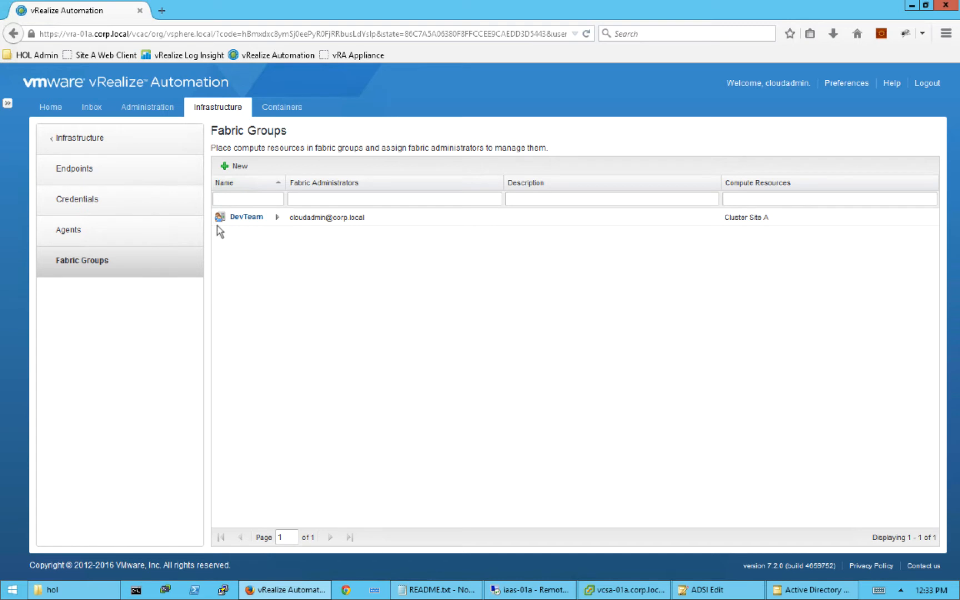
- Navigate back to Infrastructure > Administration > Machine Prefixes
left_click(133, 138)
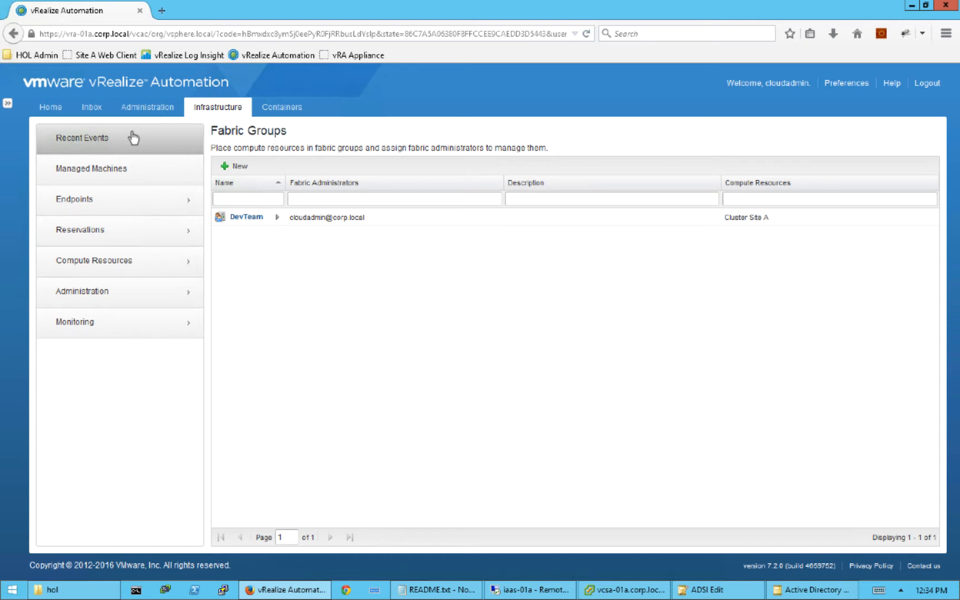
left_click(131, 295)
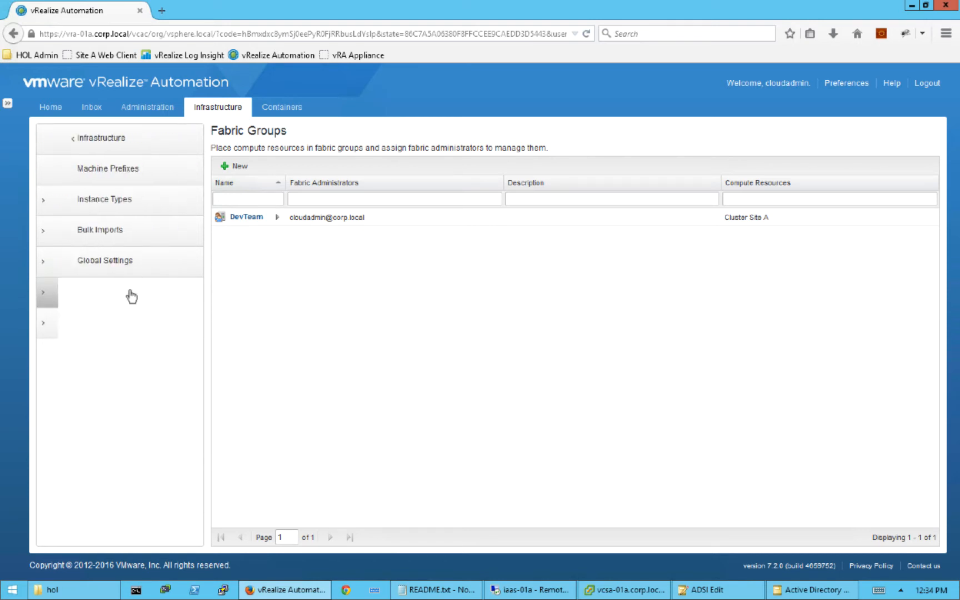
left_click(148, 179)
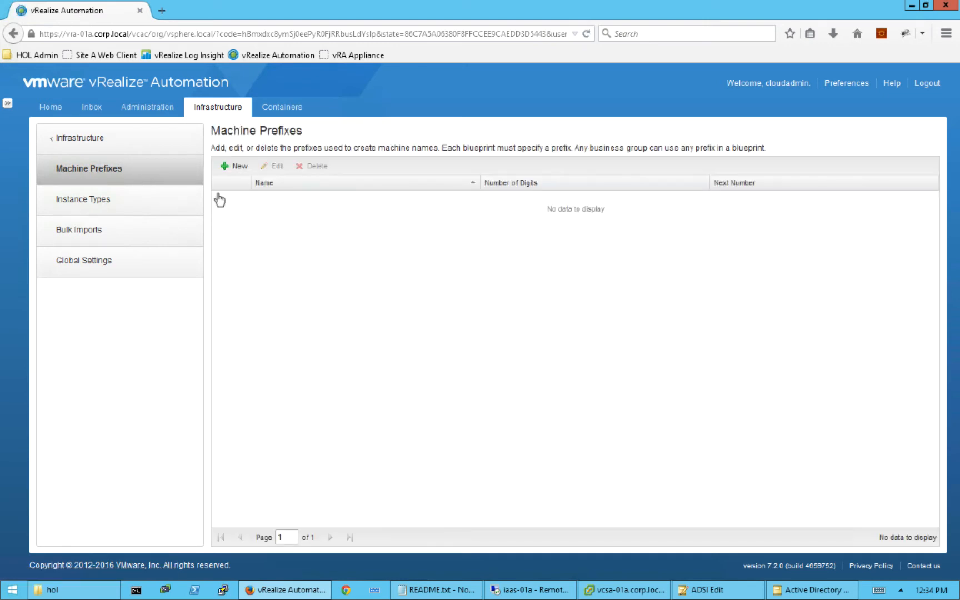
- Add machine prefix 'dev' with 3 digits and next number 1
left_click(235, 166)
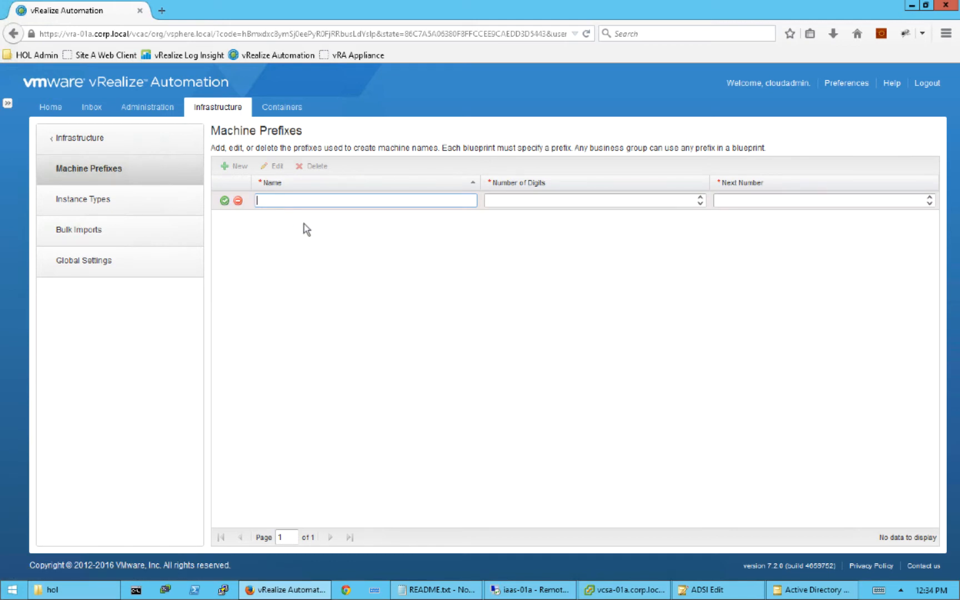
type("dev")
left_click(589, 202)
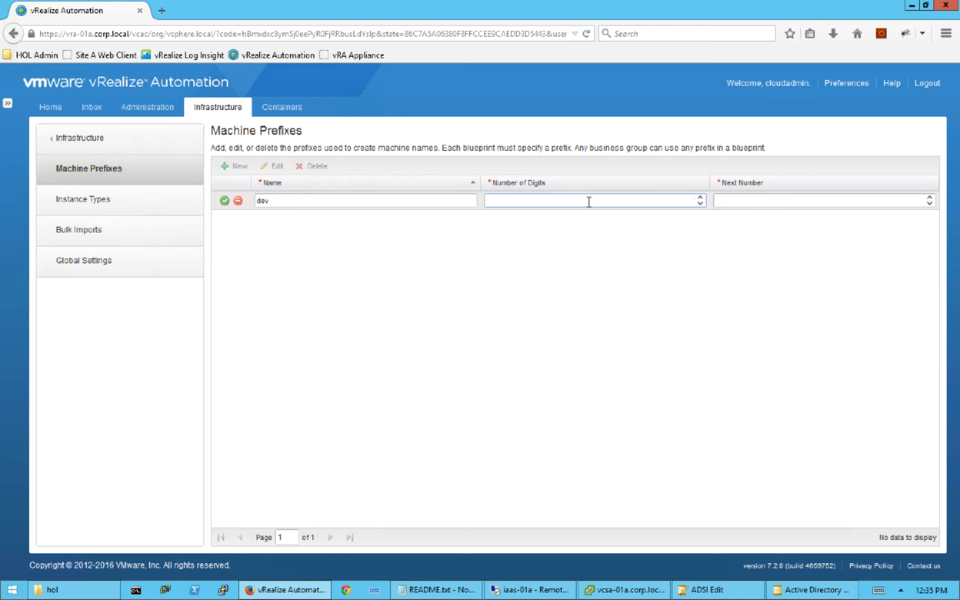
type("3")
left_click(798, 199)
type("1")
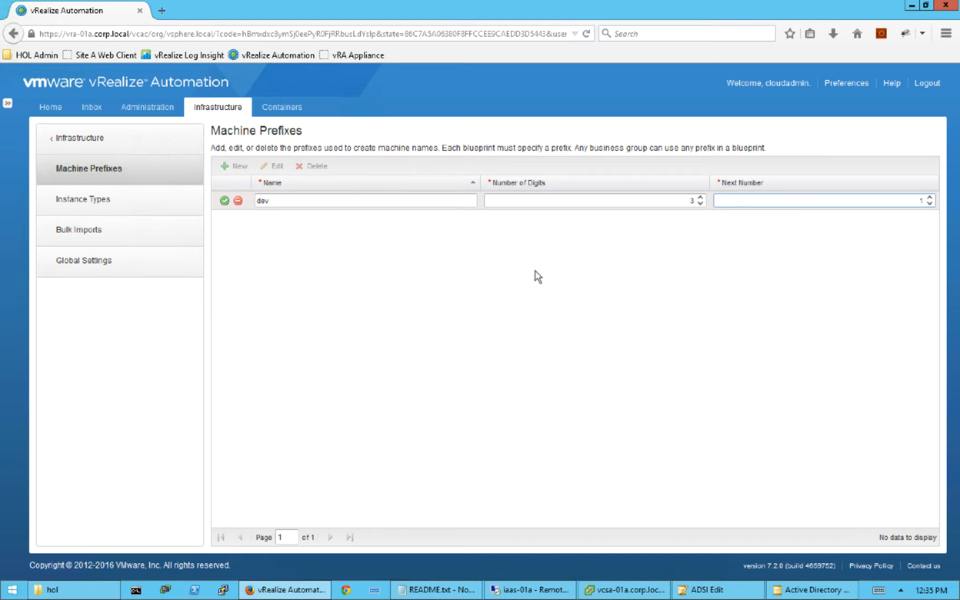
left_click(225, 201)
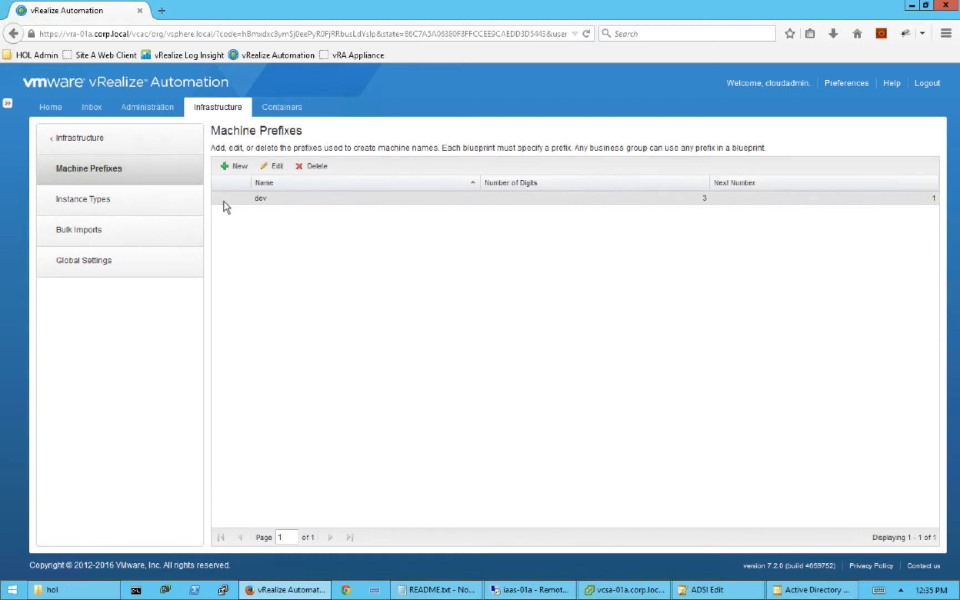
- Go to Administration > Users & Groups > Business Groups and start a new group
left_click(153, 111)
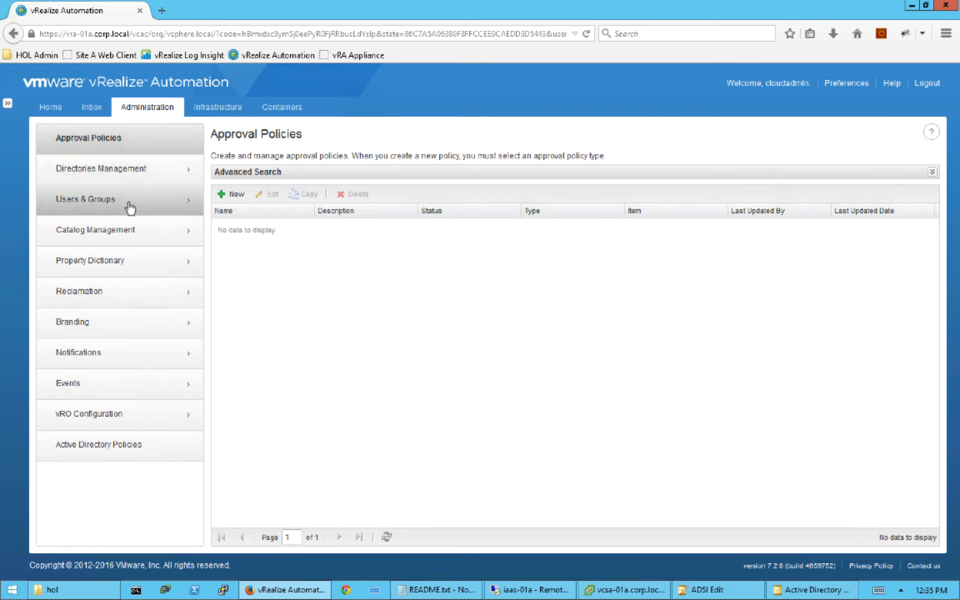
left_click(130, 208)
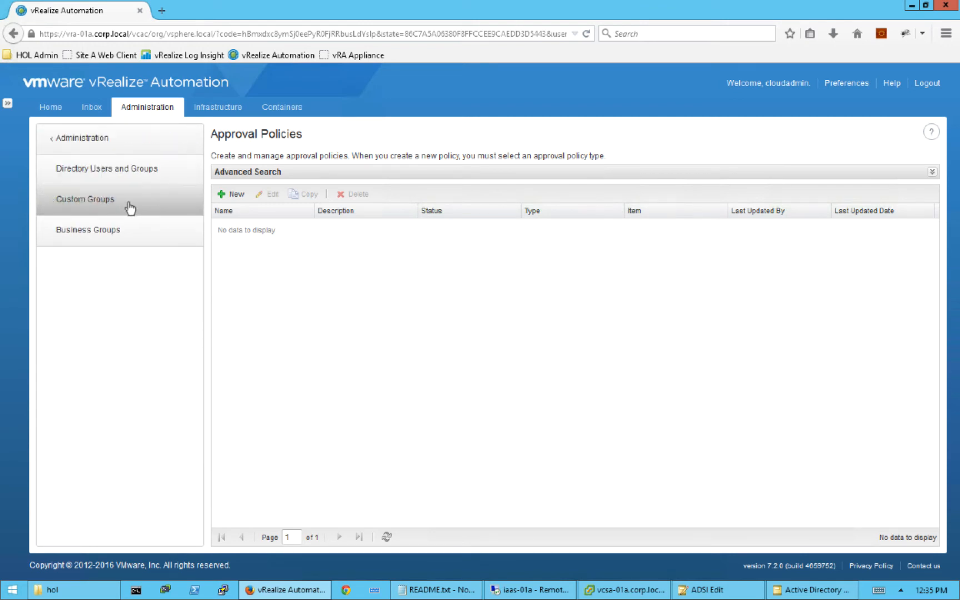
left_click(131, 234)
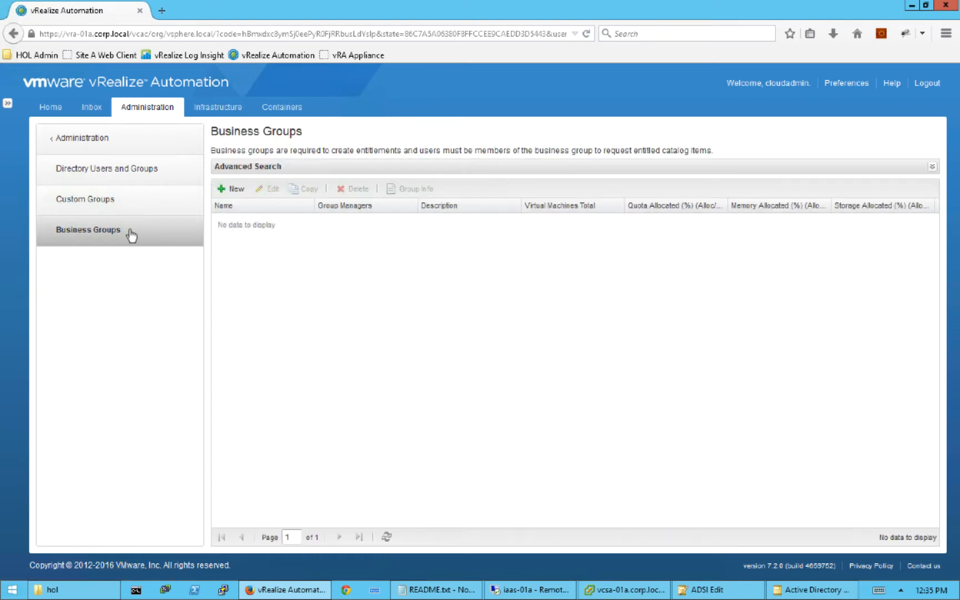
left_click(236, 189)
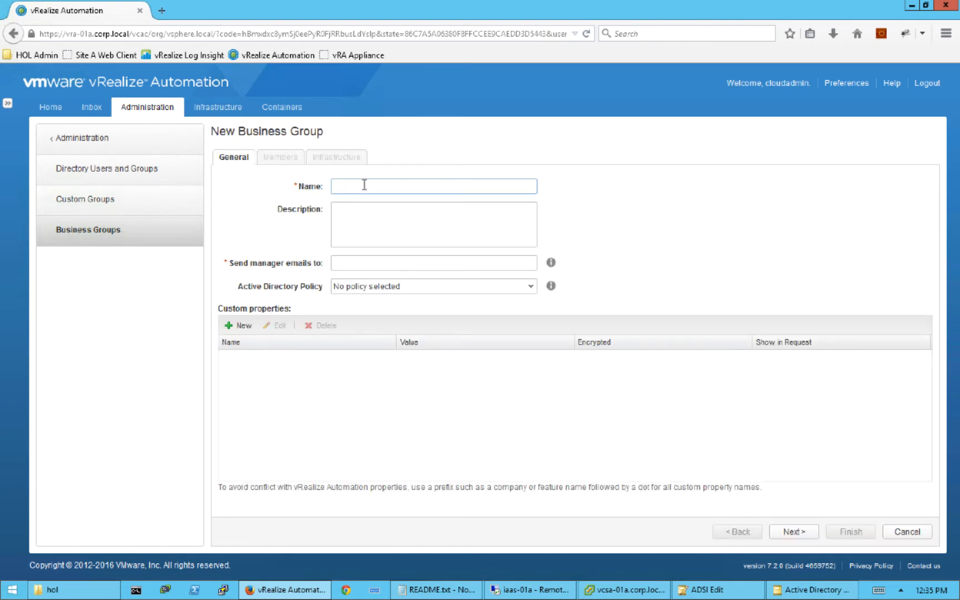
- Name the business group Developers, enter the manager's e-mail address, and continue to Members
type("Developers")
left_click(388, 263)
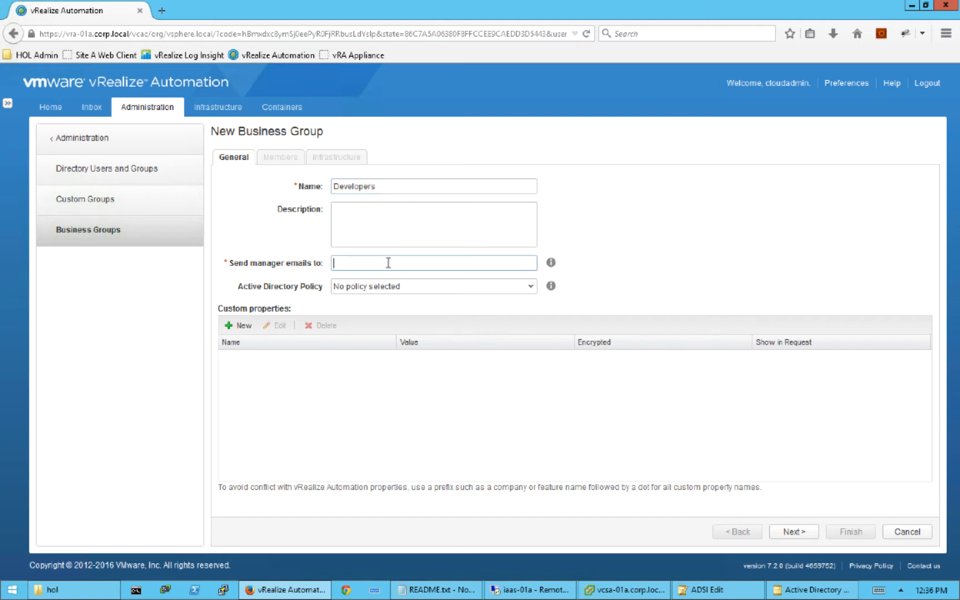
type("cloudadmin@corp.local")
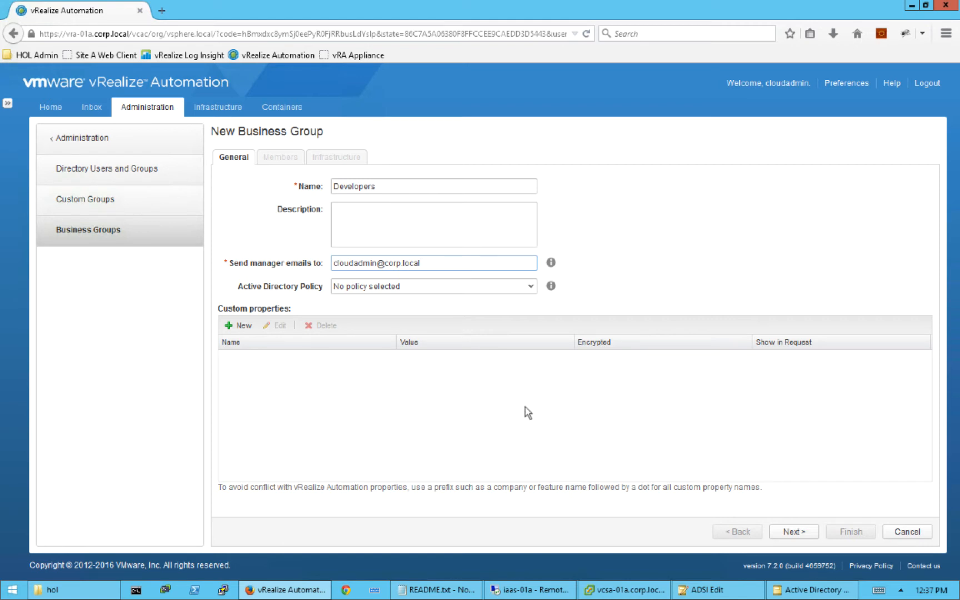
left_click(796, 532)
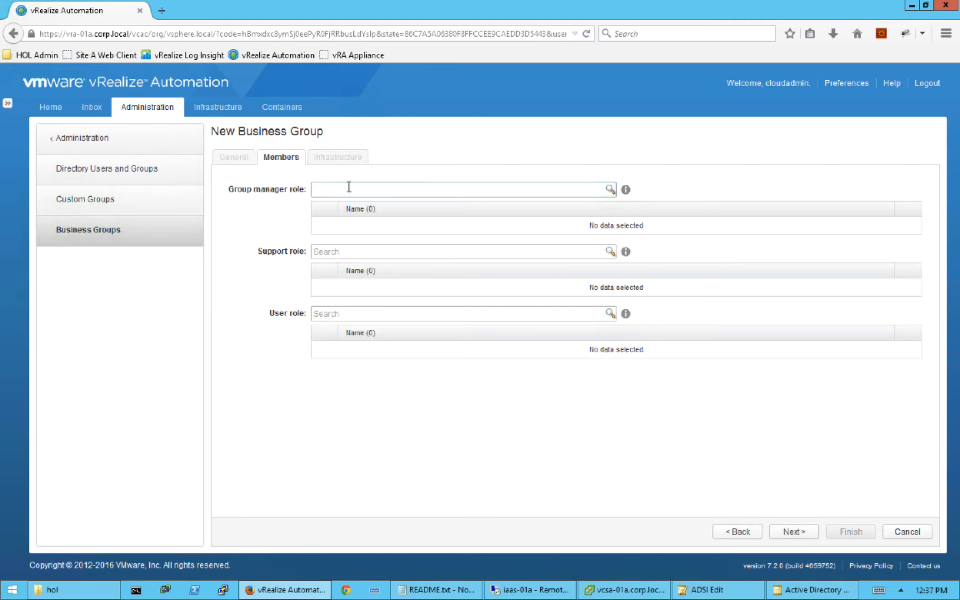
- Search for 'clouda' and make Cloud Admin the group manager
type("clouda")
left_click(610, 189)
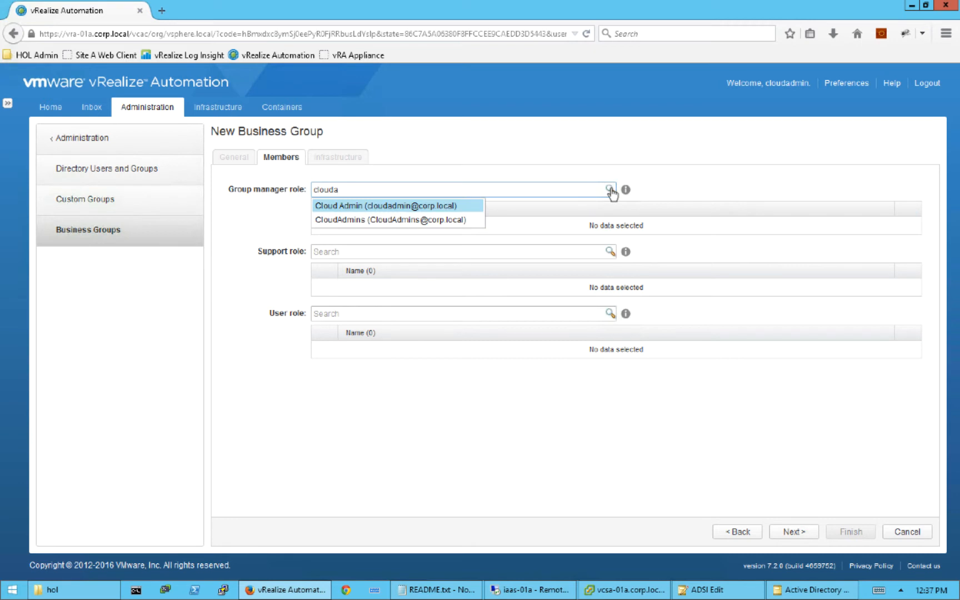
left_click(371, 206)
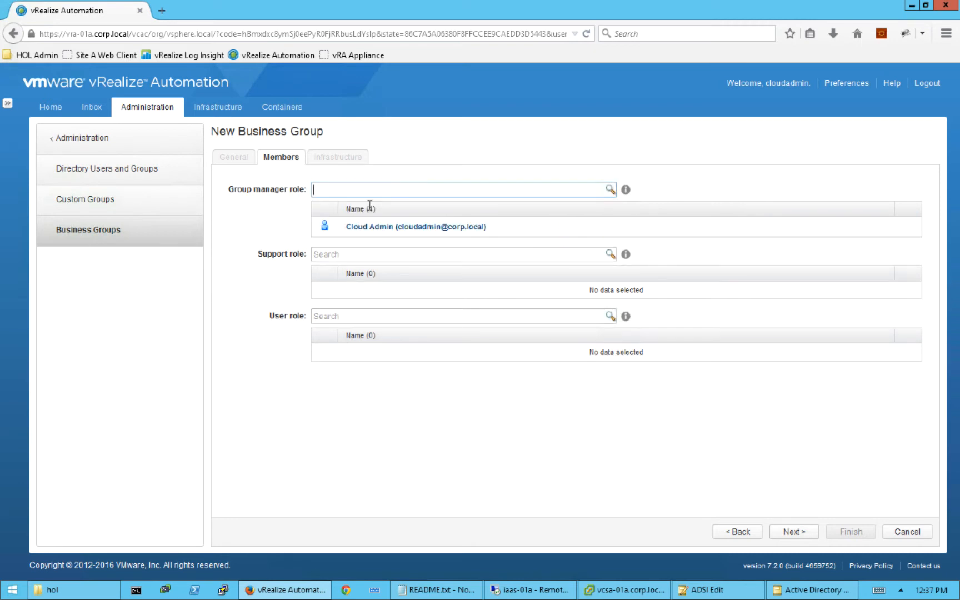
- Add Lead Developer to the support role, then remove them so it stays empty
left_click(342, 254)
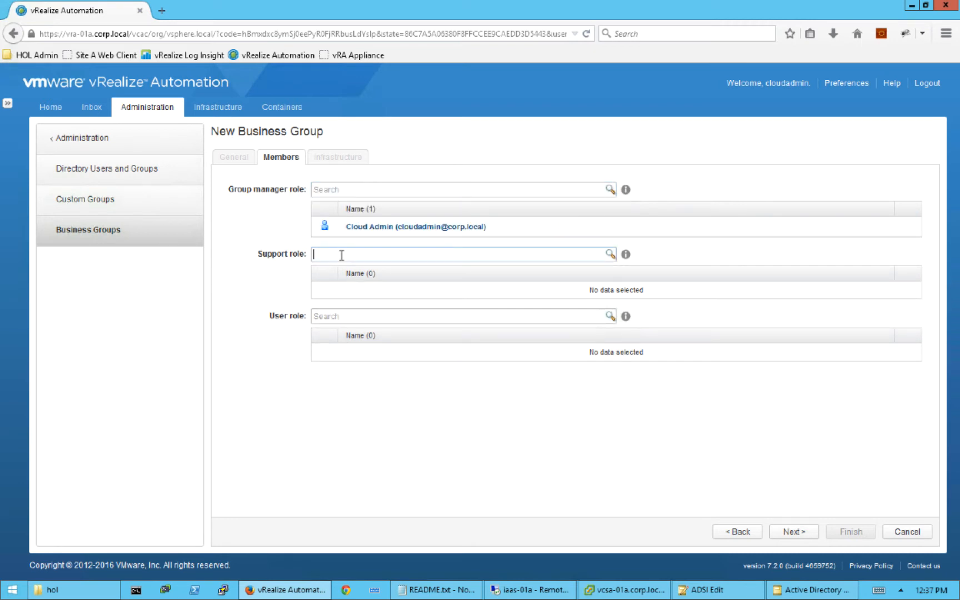
type("dev")
left_click(610, 255)
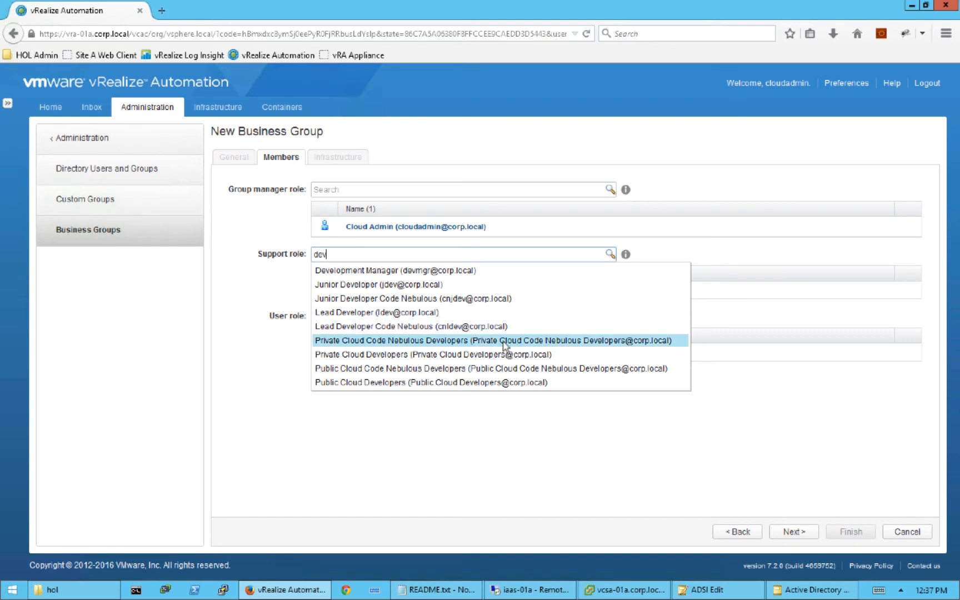
left_click(353, 314)
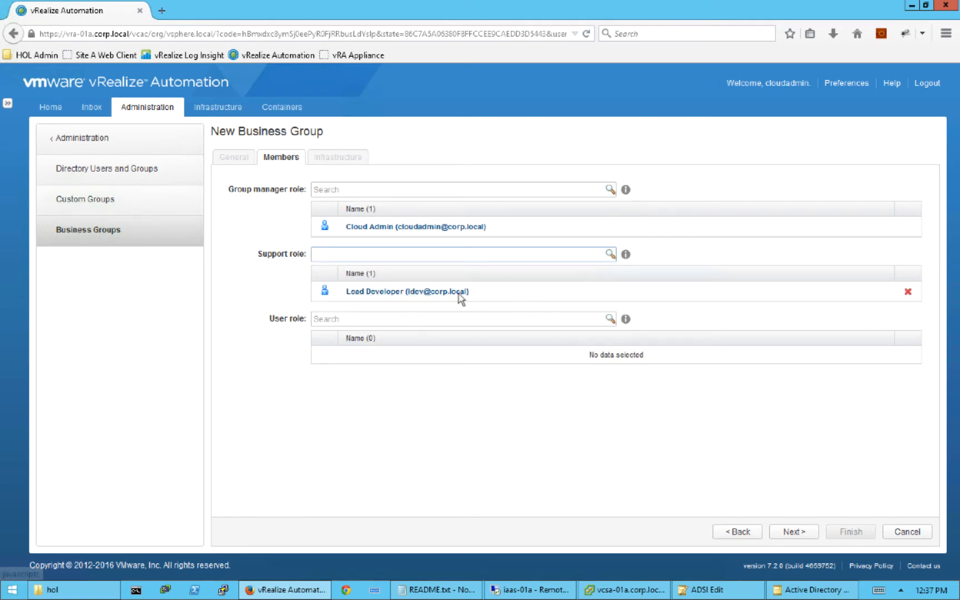
left_click(907, 292)
- Search 'ld', add Lead Developer to the user role, and continue to Infrastructure
left_click(354, 316)
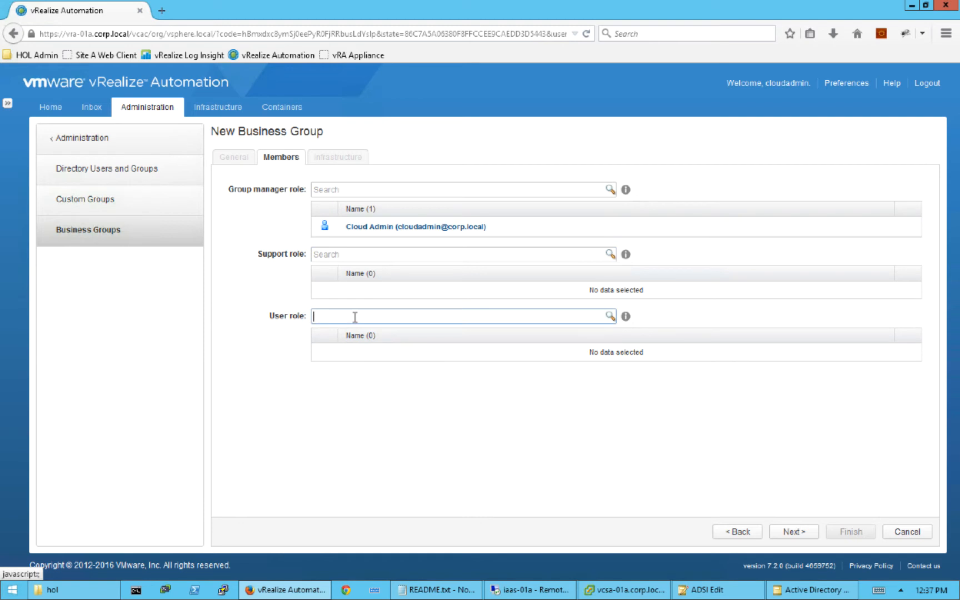
type("ld")
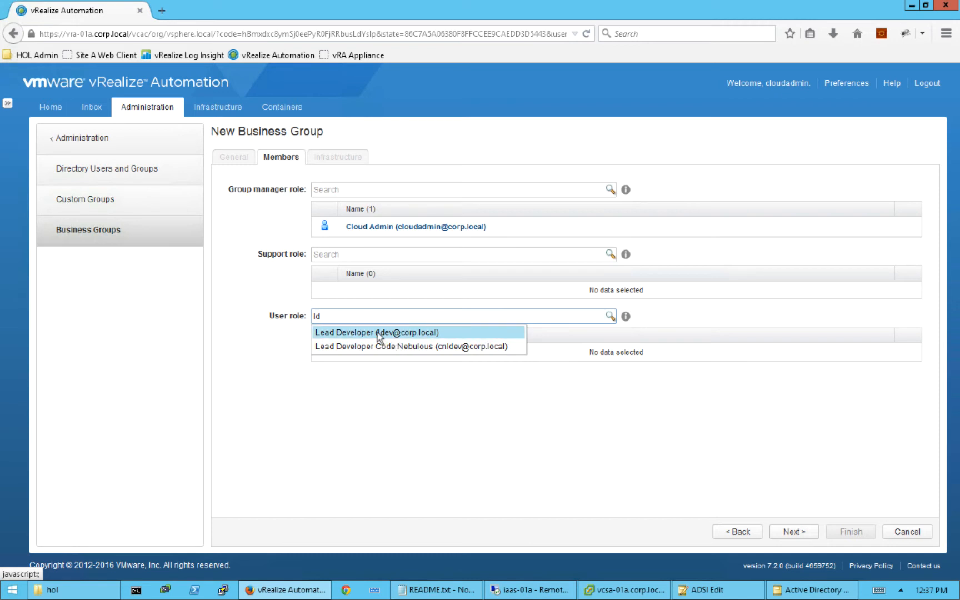
left_click(378, 333)
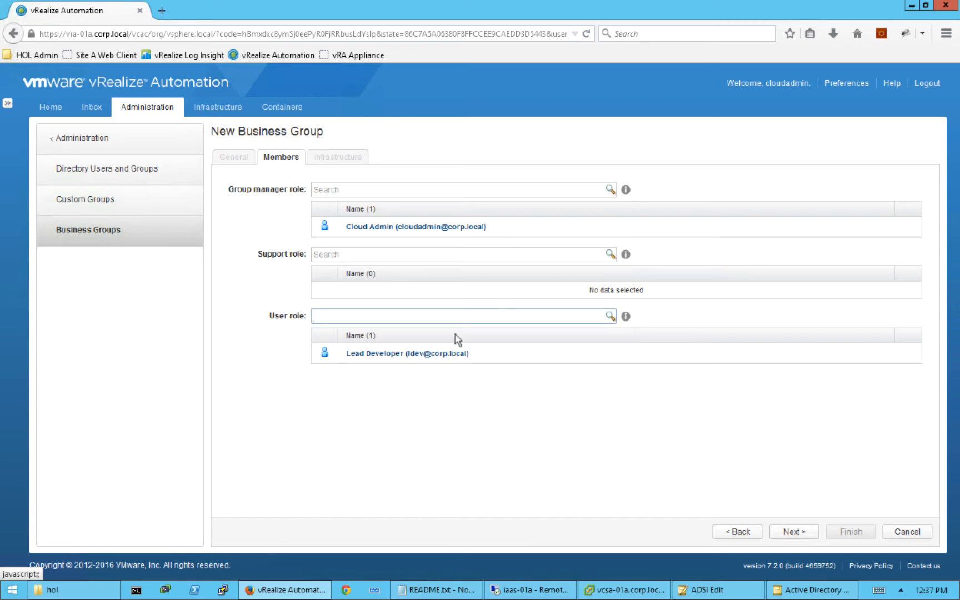
left_click(791, 531)
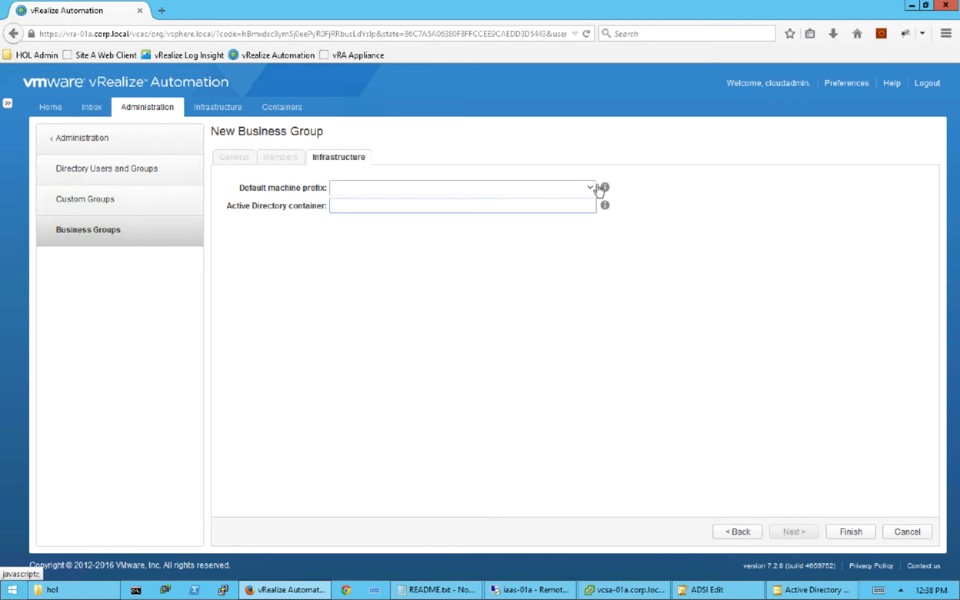
- Choose dev as the default machine prefix and finish creating the Developers group
left_click(590, 190)
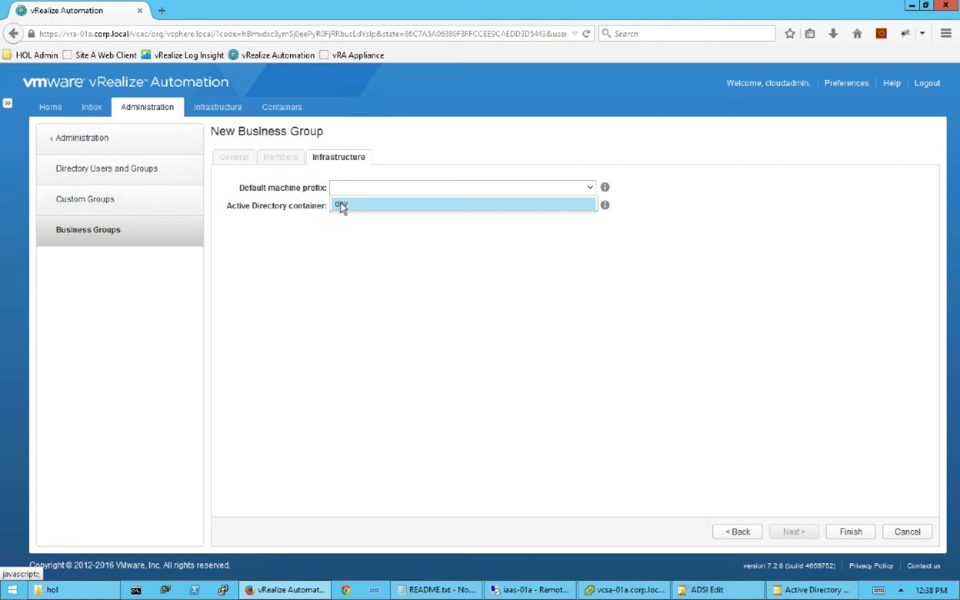
left_click(355, 206)
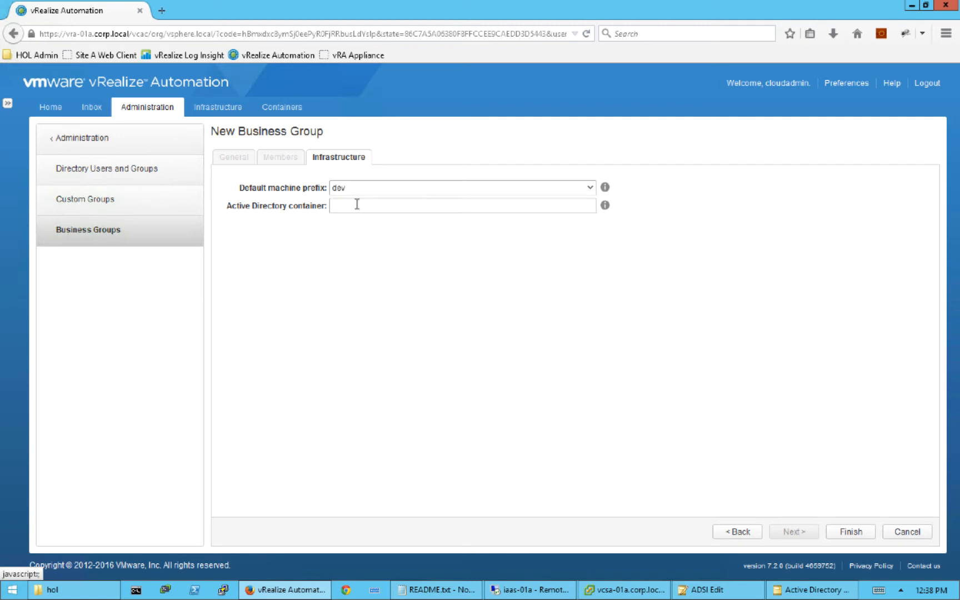
left_click(848, 531)
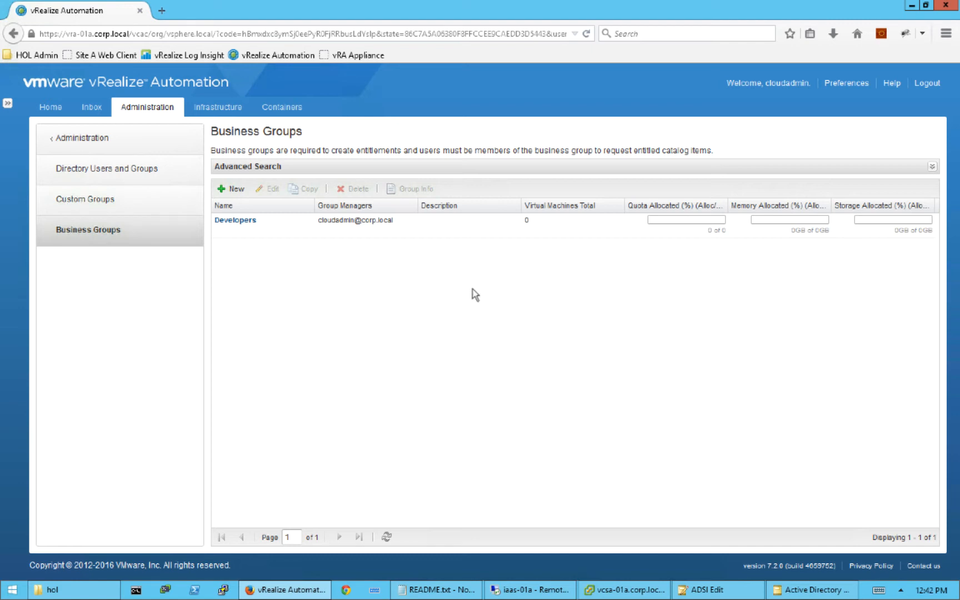
- Go to the Infrastructure area's main menu and open the Reservations section
left_click(225, 114)
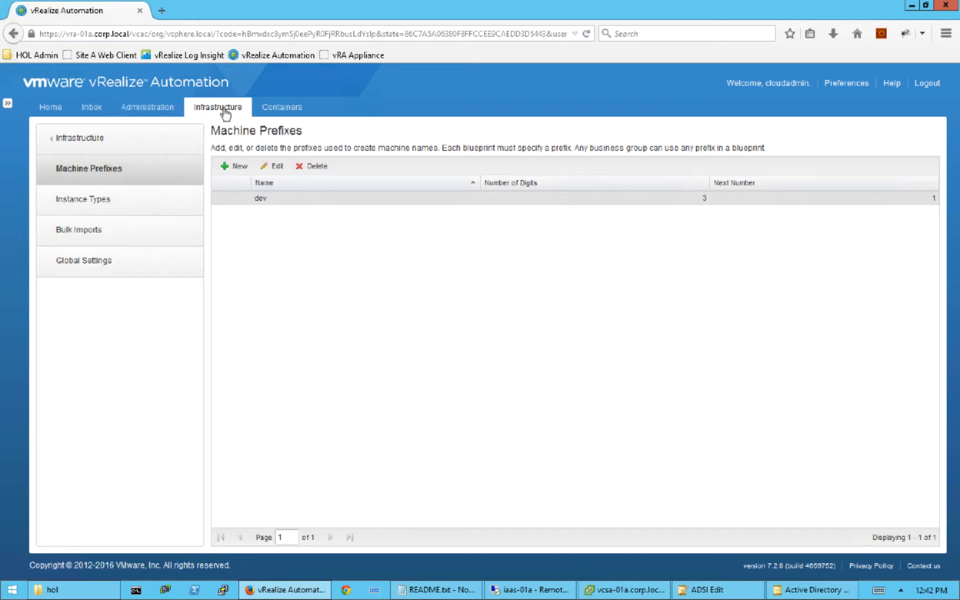
left_click(96, 142)
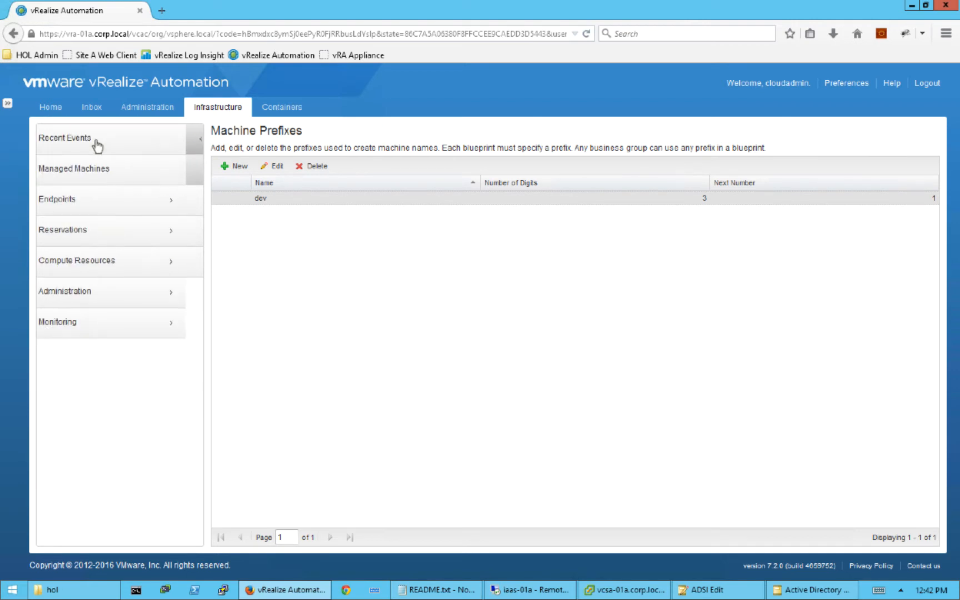
left_click(103, 239)
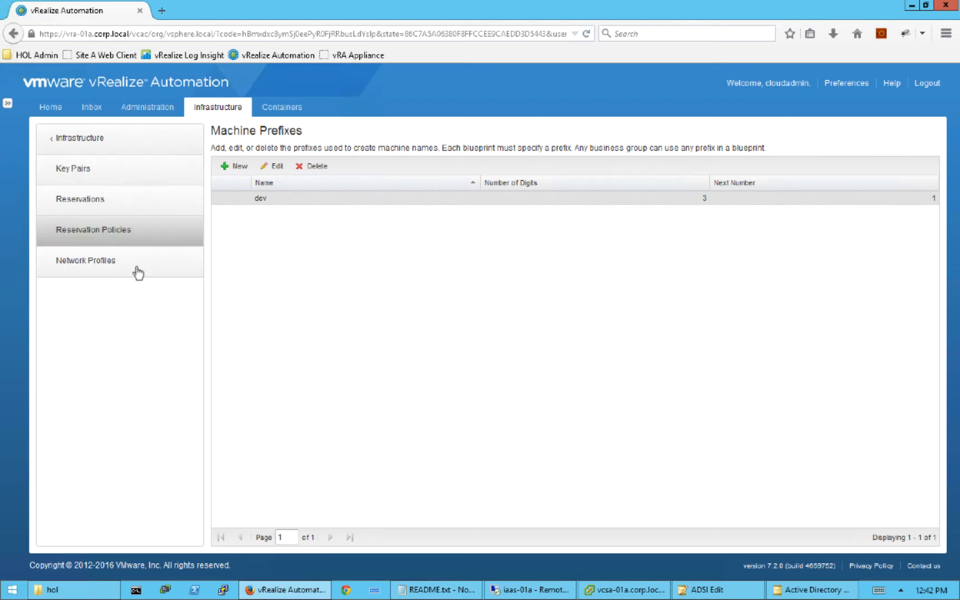
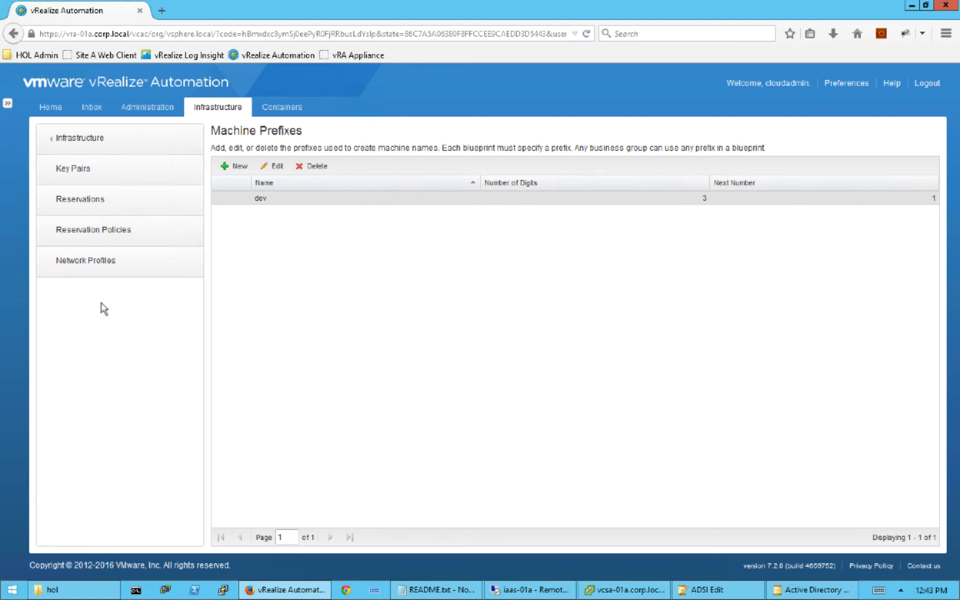
- Open the Network Profiles page from the Infrastructure panel
left_click(119, 266)
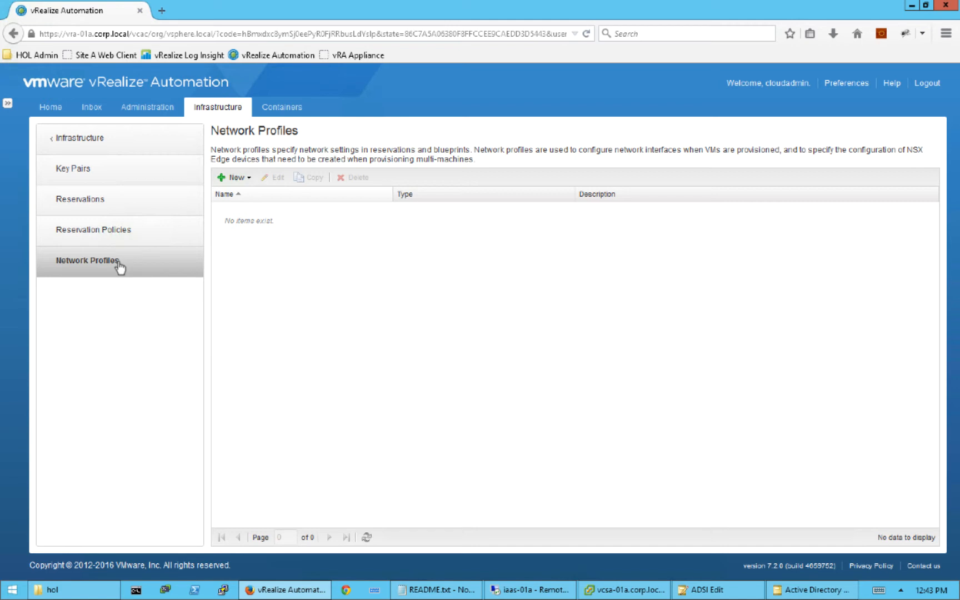
- Create an External network profile named VMNetwork with gateway 192.168.110.1
left_click(249, 179)
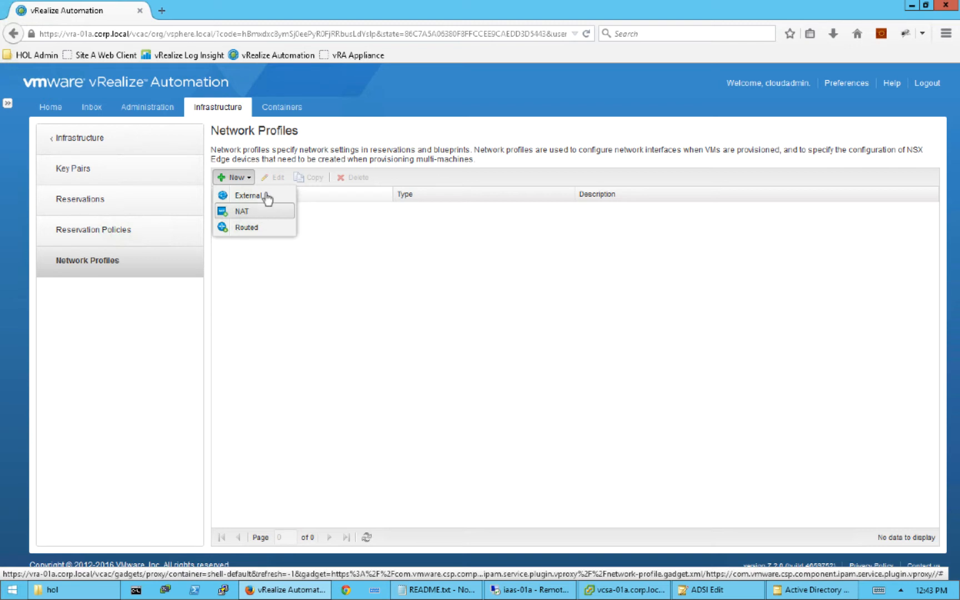
left_click(263, 197)
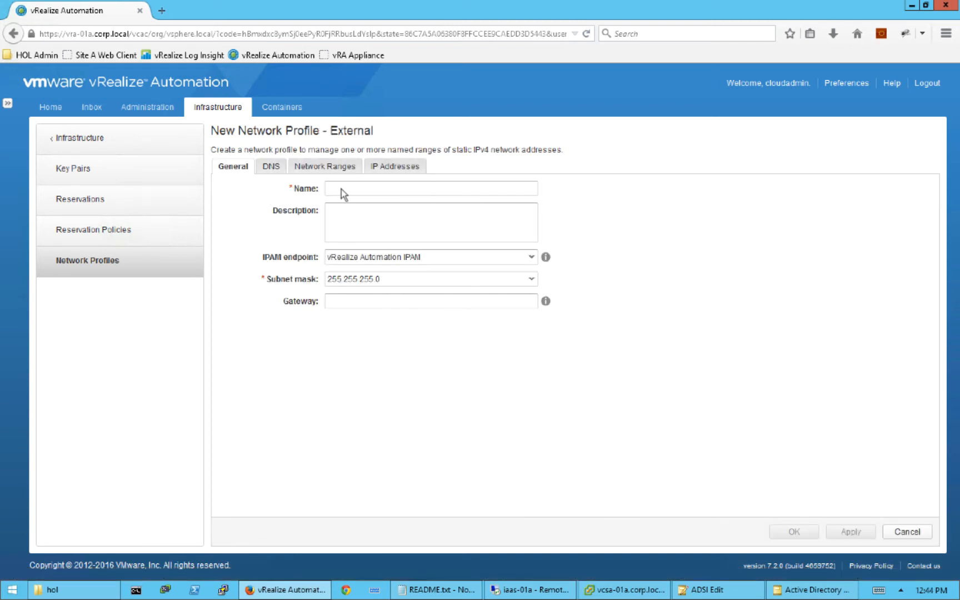
left_click(345, 187)
type("VMNetwork")
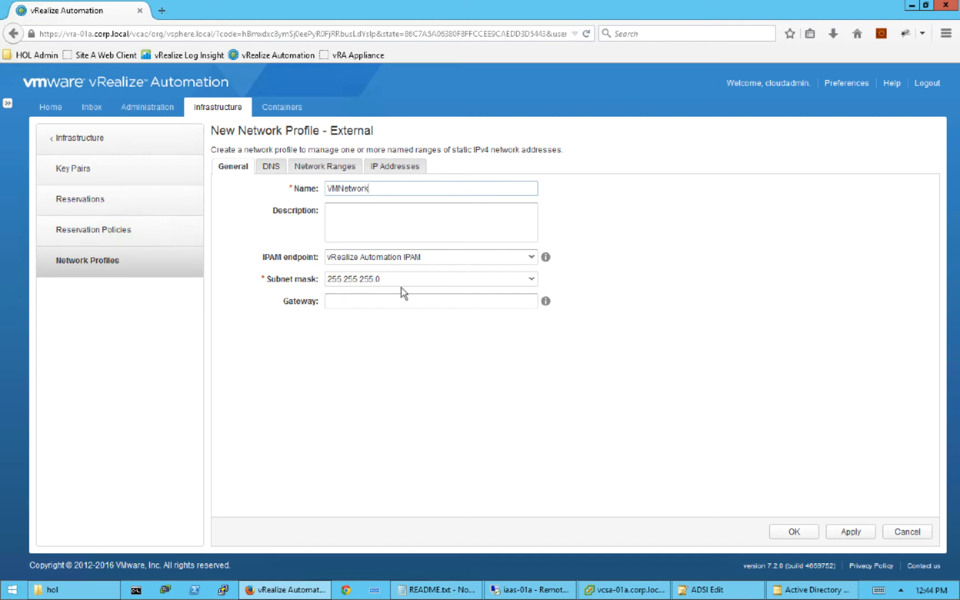
left_click(364, 300)
type("192.168")
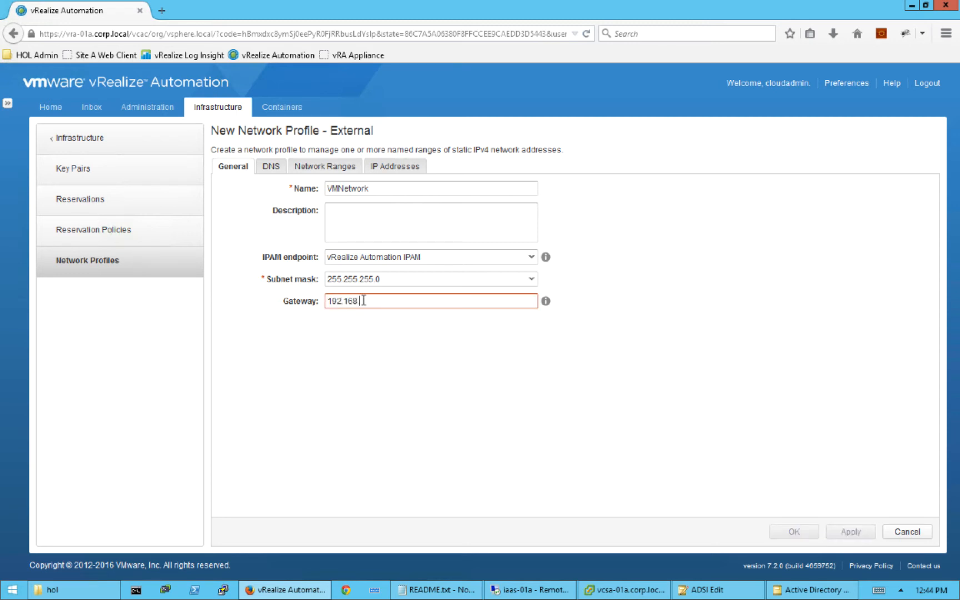
type(".110.1")
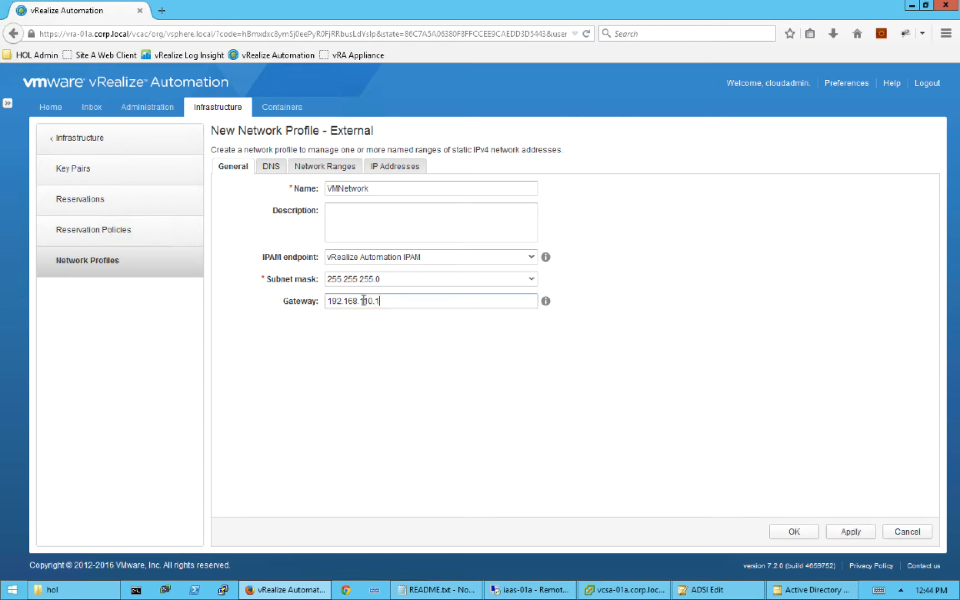
left_click(275, 165)
- Give VMNetwork primary DNS 192.168.110.10 and DNS suffix corp.local
left_click(364, 188)
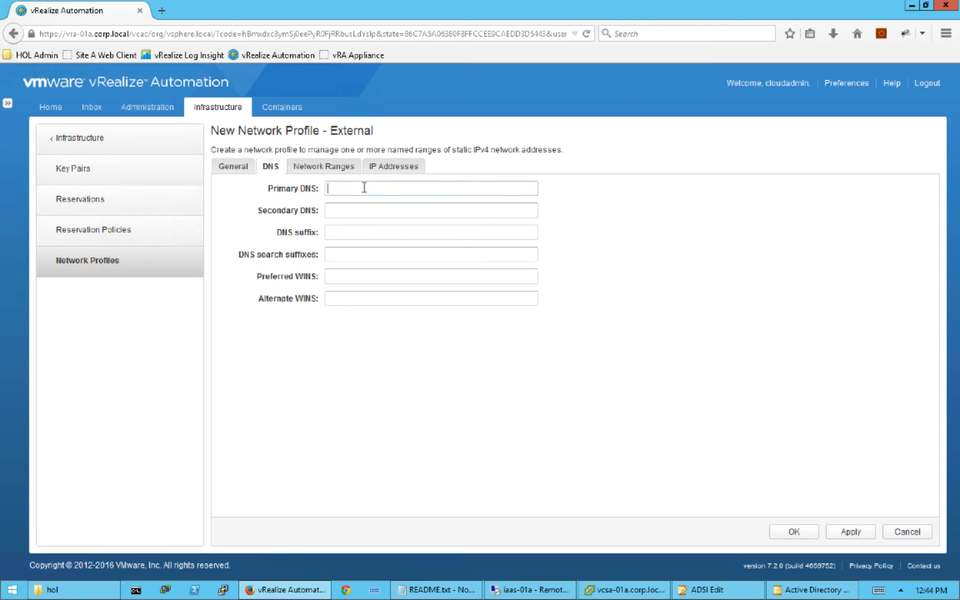
type("192.168.110.10")
left_click(376, 232)
type("corp")
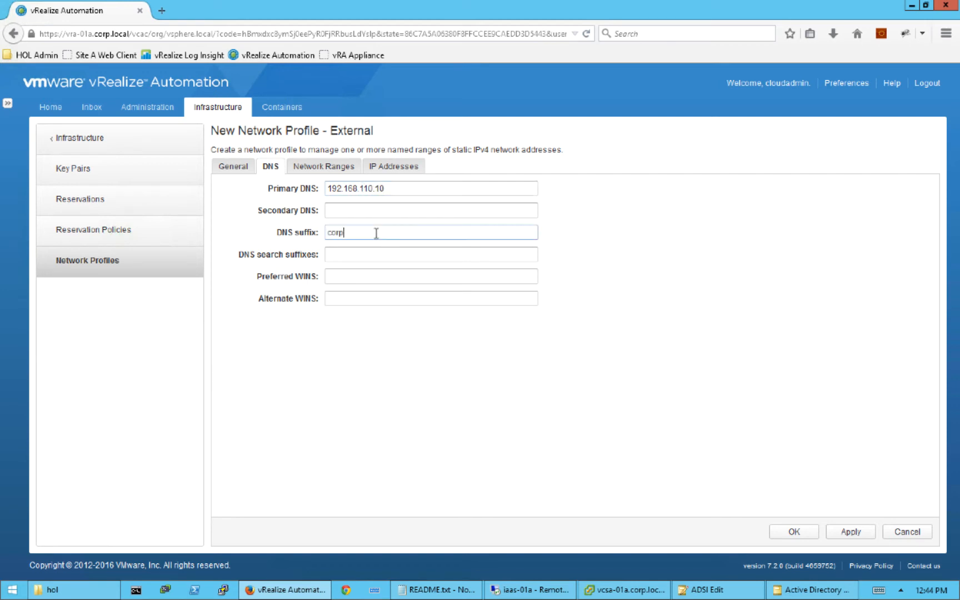
type(".local")
left_click(353, 256)
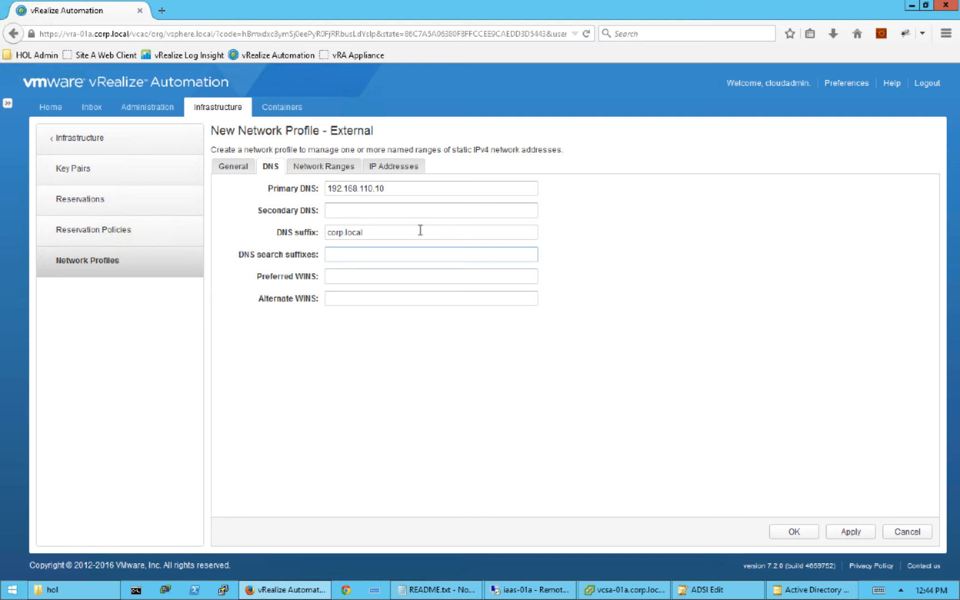
left_click(333, 170)
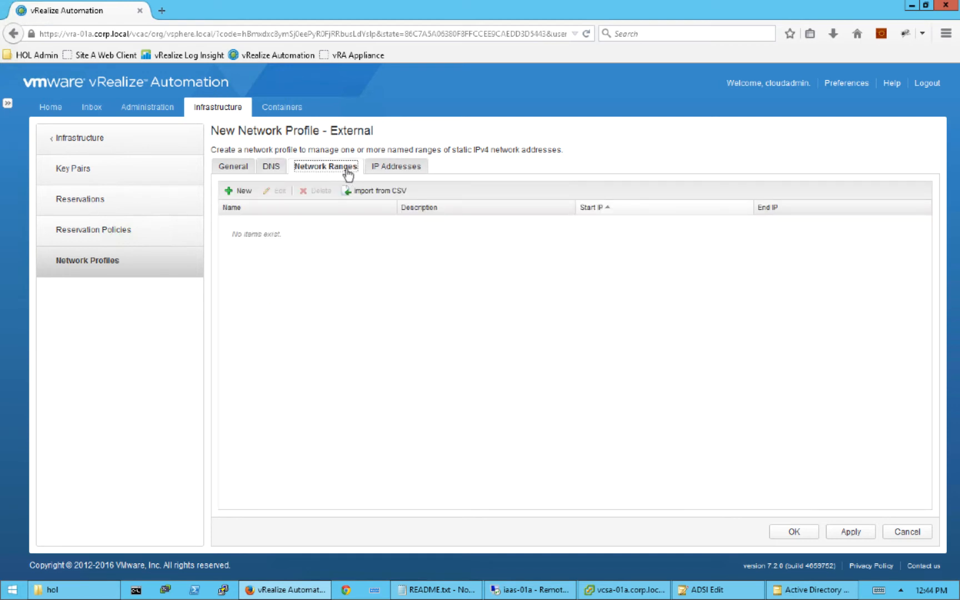
- Add range 192.168.110.200-220, described Corp Addresses, from 192.168.110.200 to 192.168.110.220
left_click(241, 192)
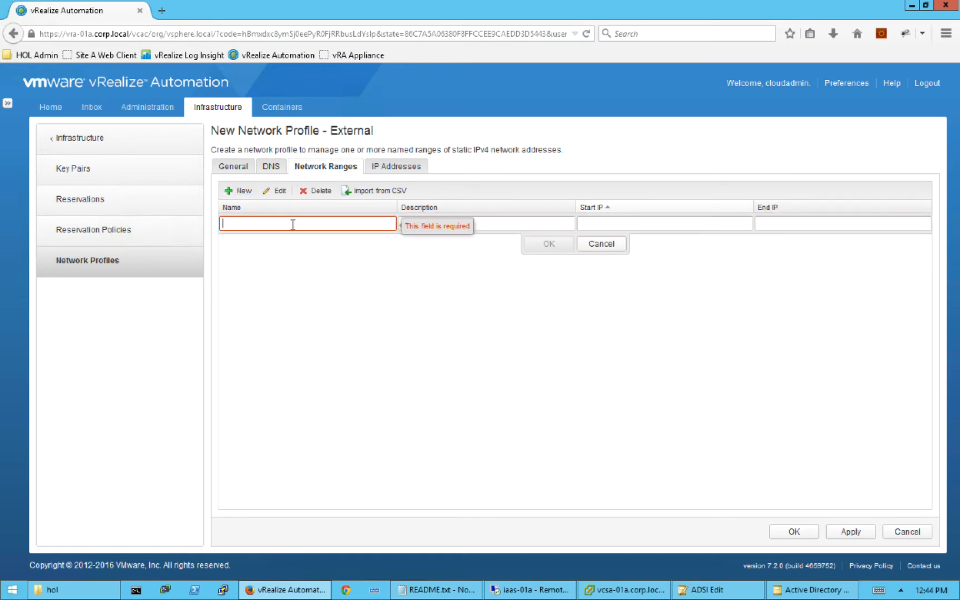
type("19")
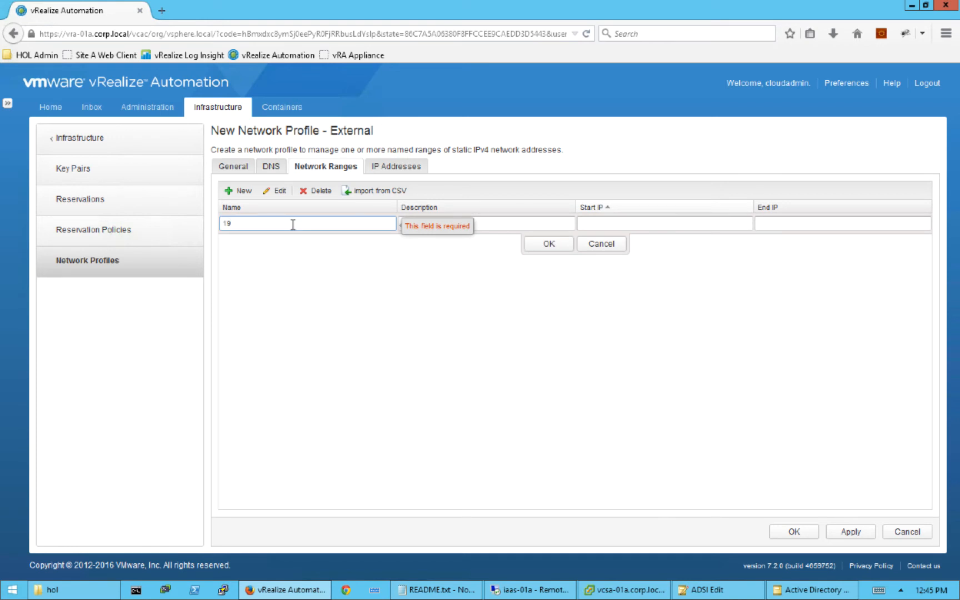
type("2.169")
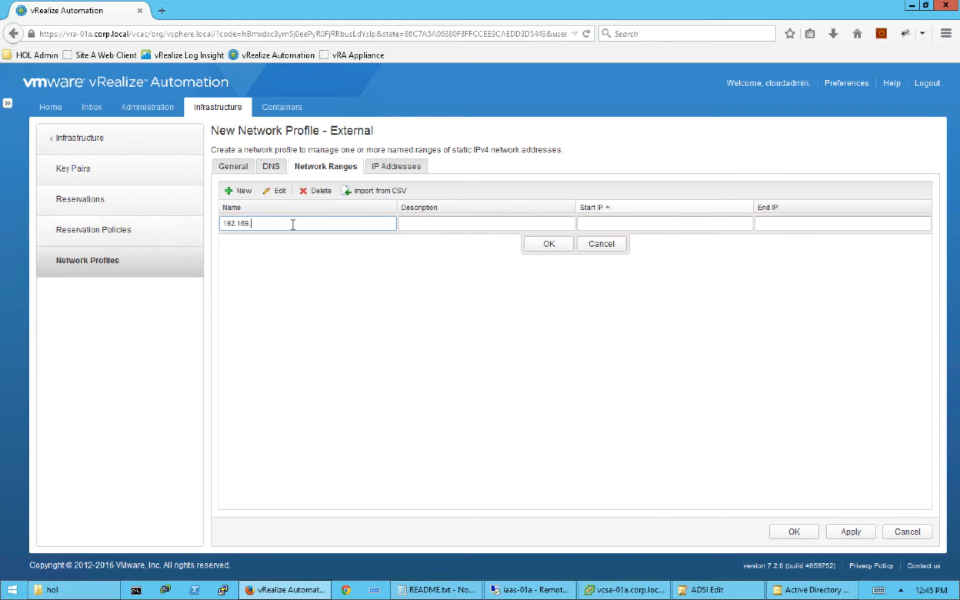
key("BackSpace")
type("8.110.200-220")
left_click(455, 218)
type("C")
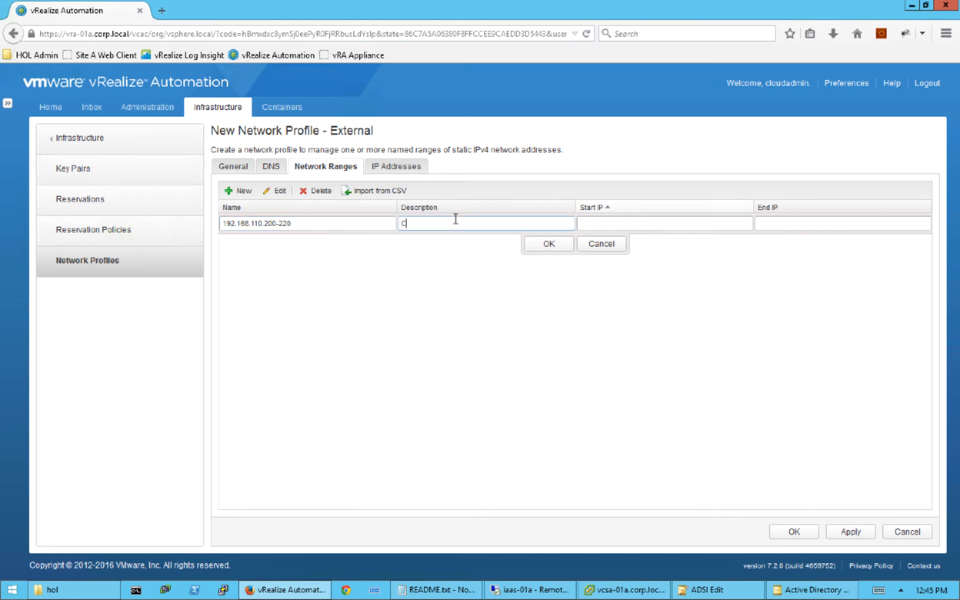
type("orp Addresses")
left_click(593, 222)
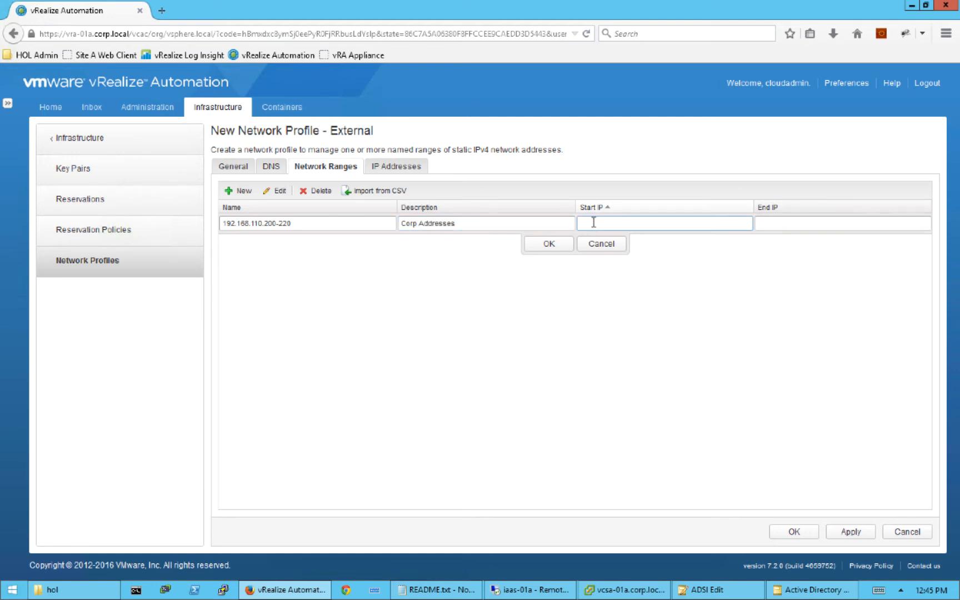
type("192.168.")
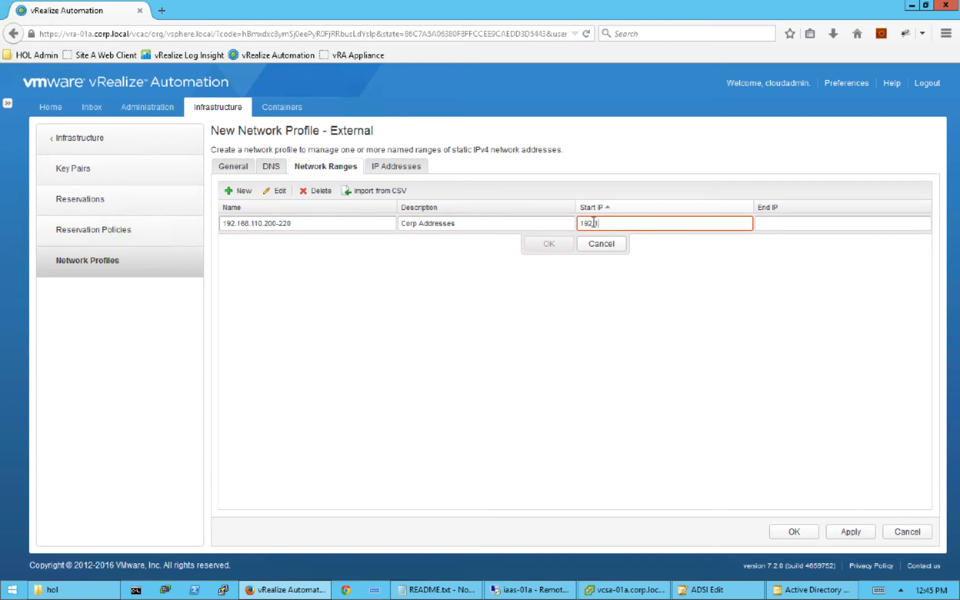
type("110.200")
key("Tab")
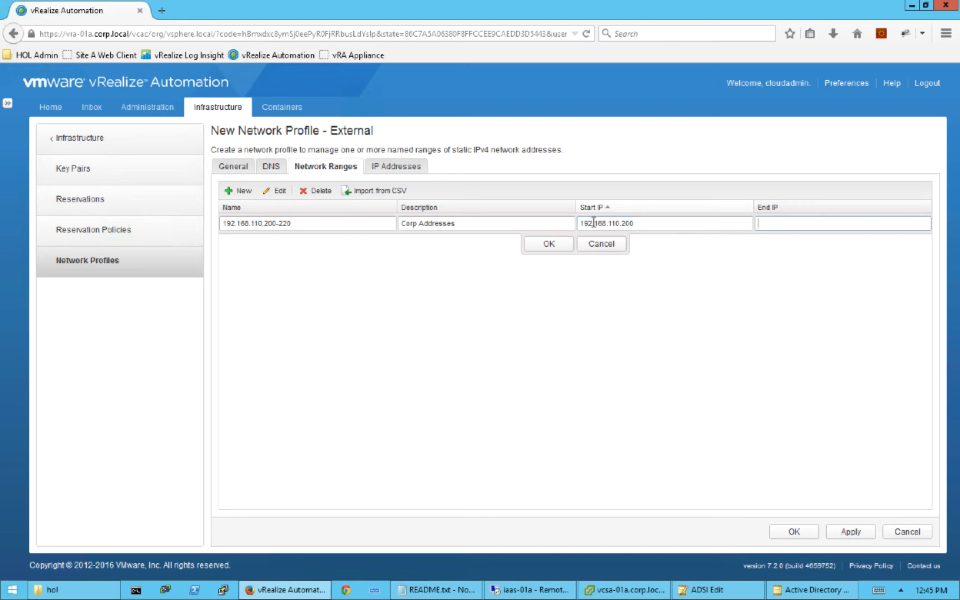
type("192.16")
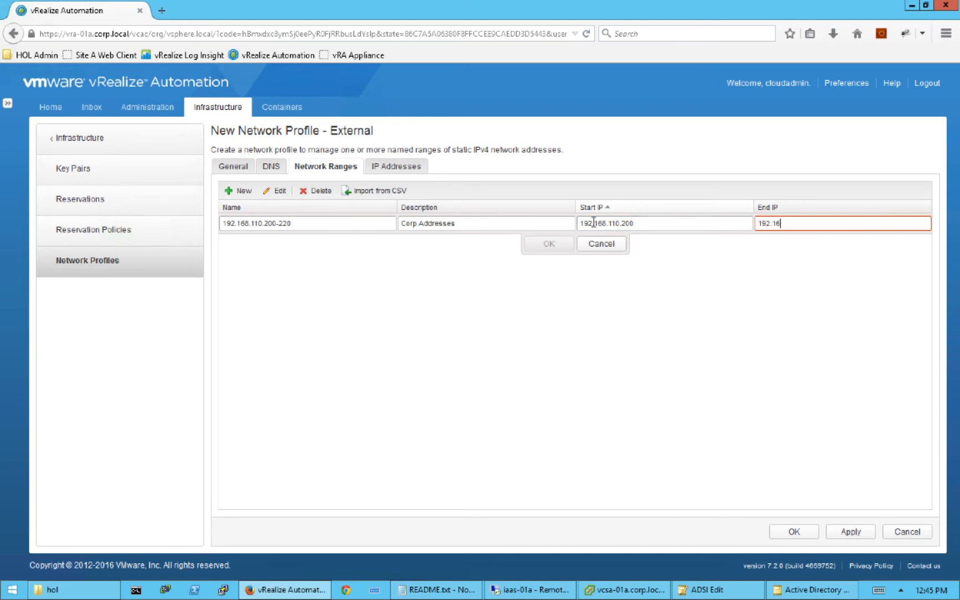
type("8.110.220")
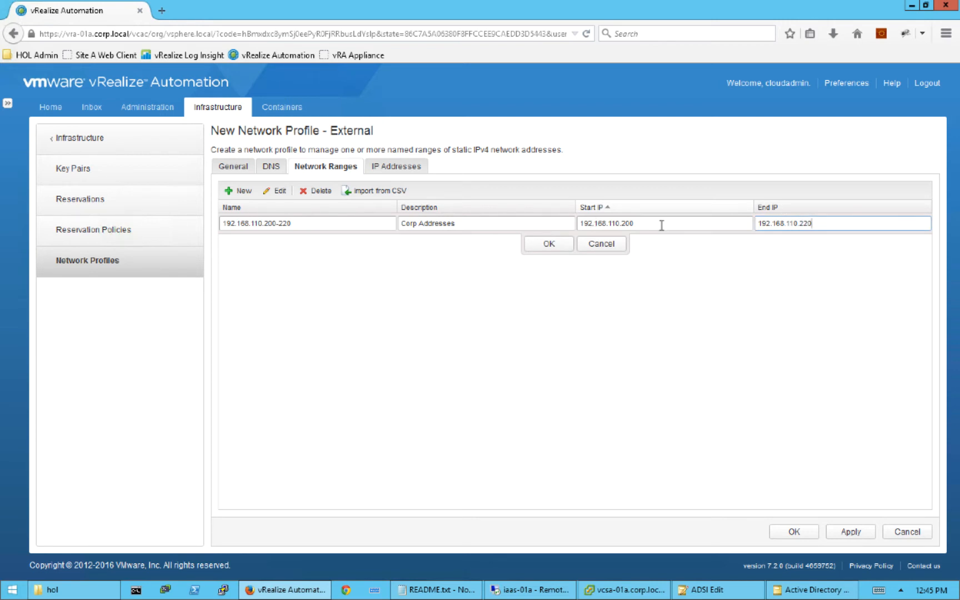
left_click(553, 247)
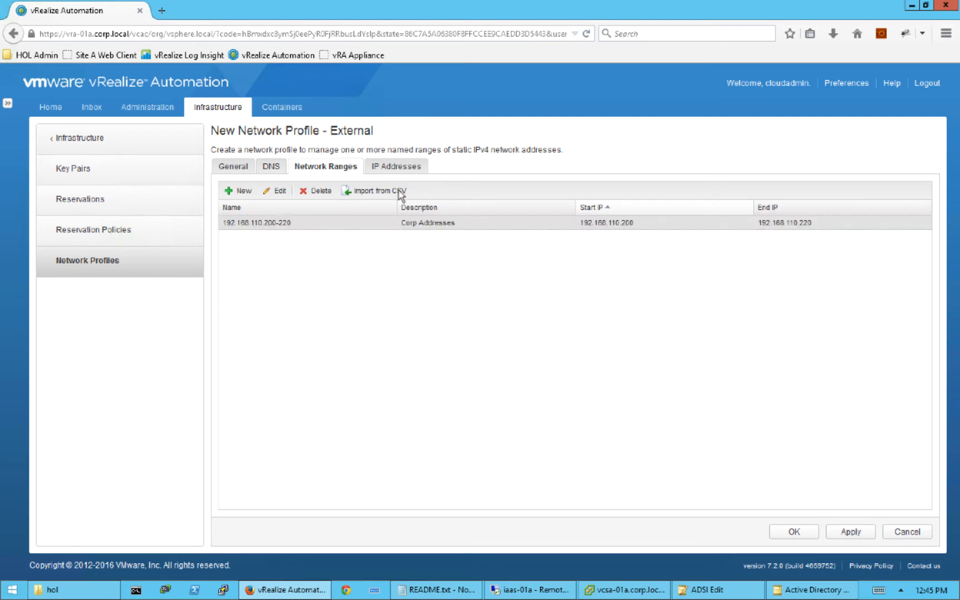
- Apply VMNetwork and check its 21 unallocated IP addresses starting at 192.168.110.200
left_click(396, 168)
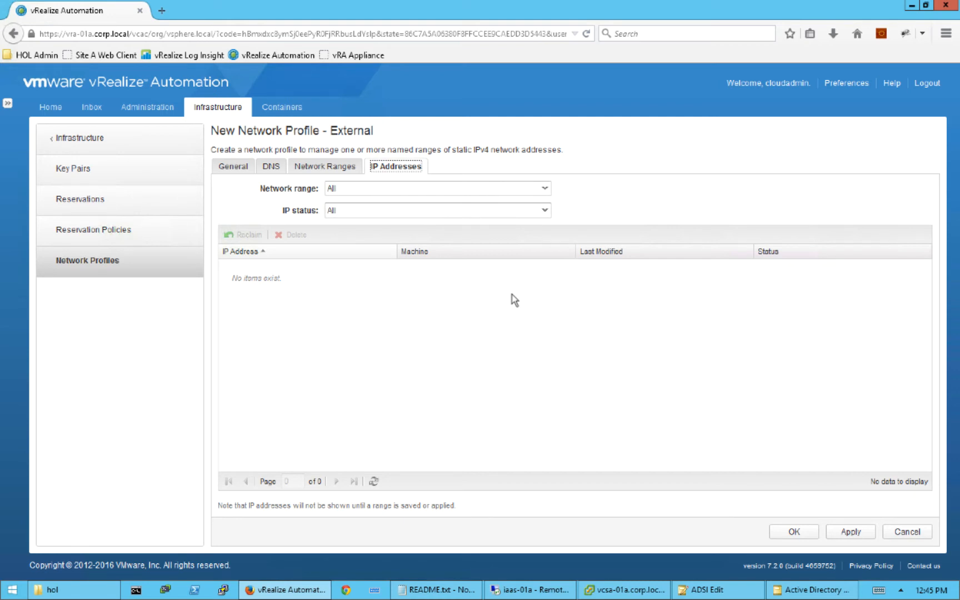
left_click(328, 157)
left_click(326, 166)
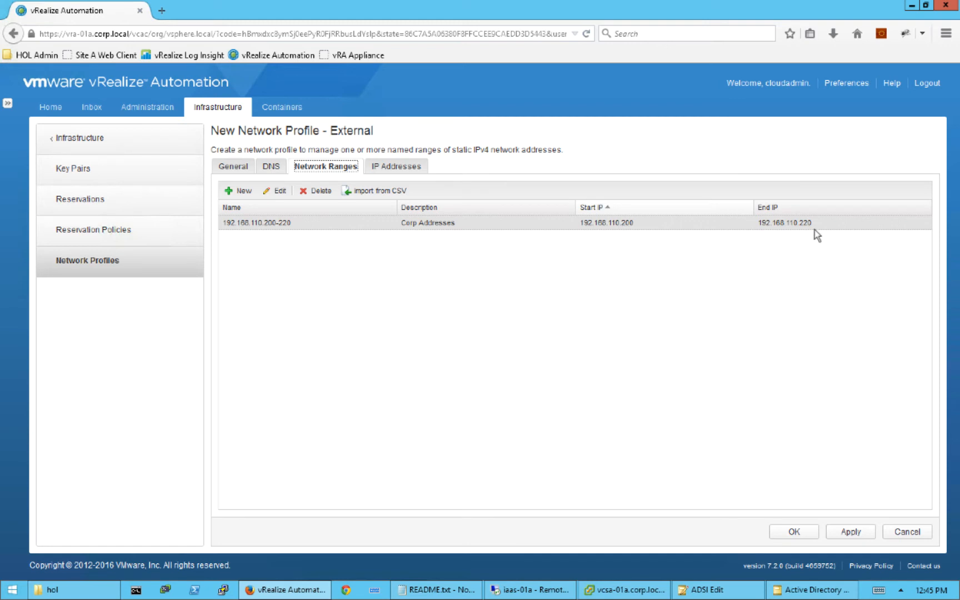
left_click(851, 532)
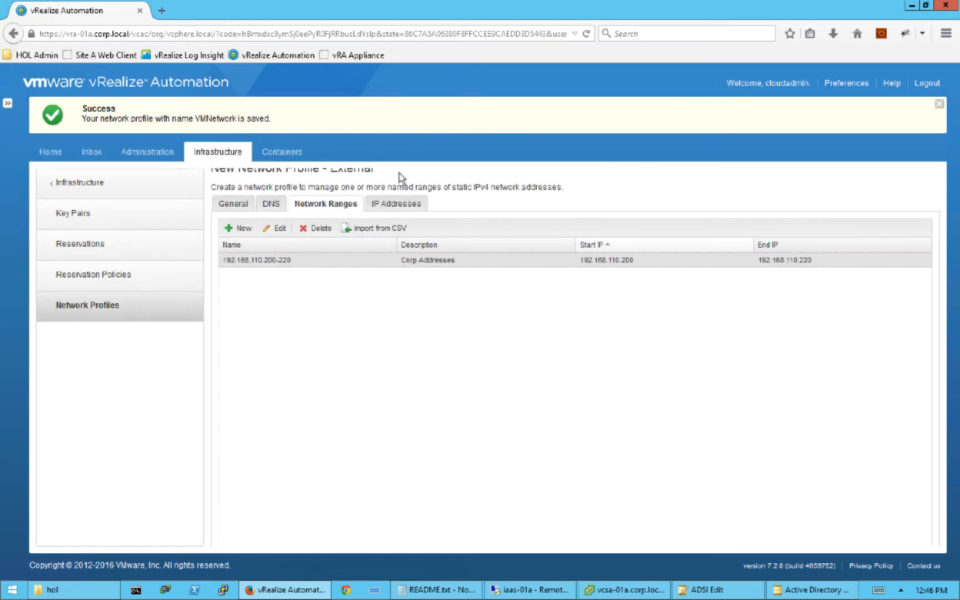
left_click(403, 202)
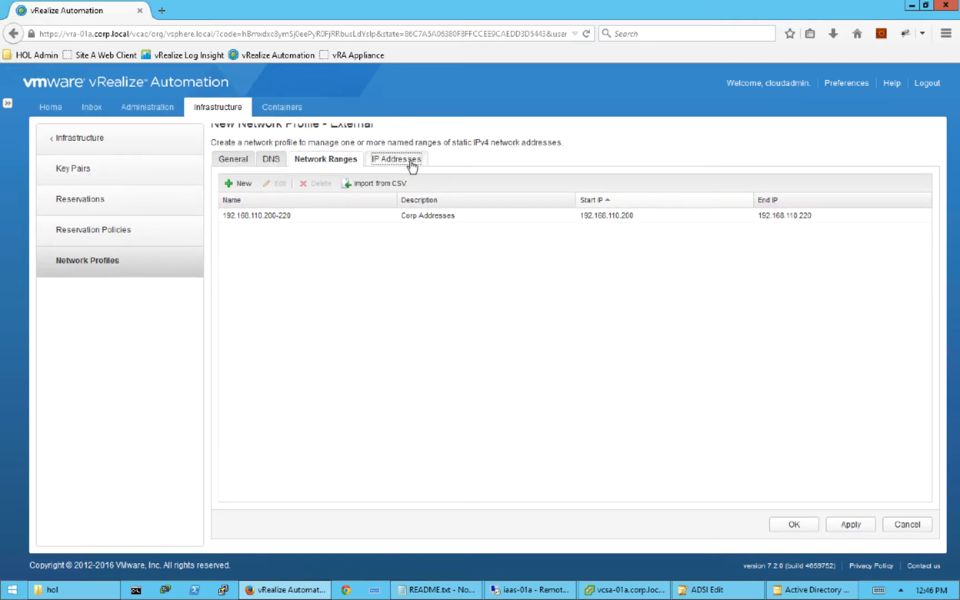
left_click(411, 164)
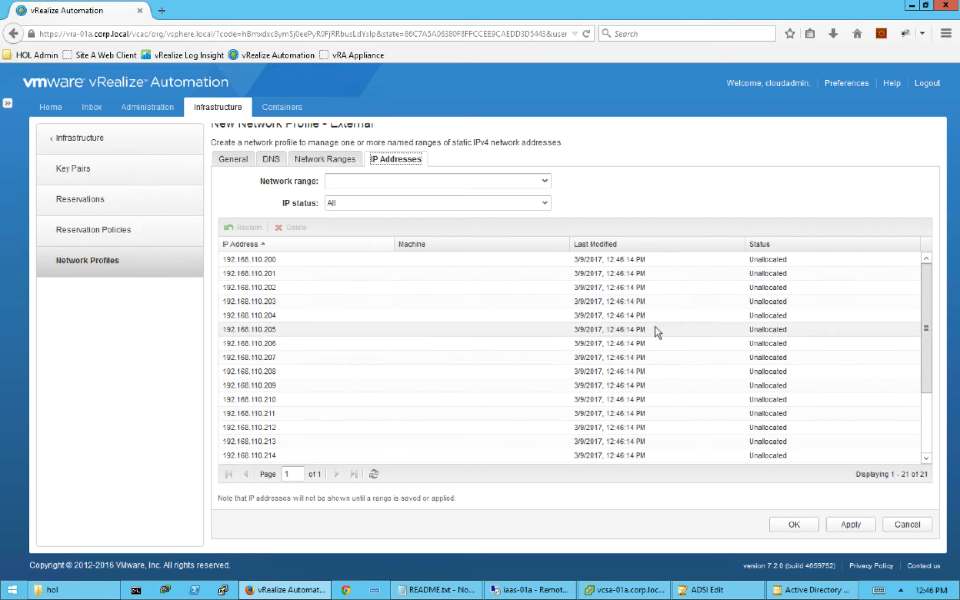
- Save the VMNetwork profile and start a new vSphere (vCenter) reservation
left_click(794, 525)
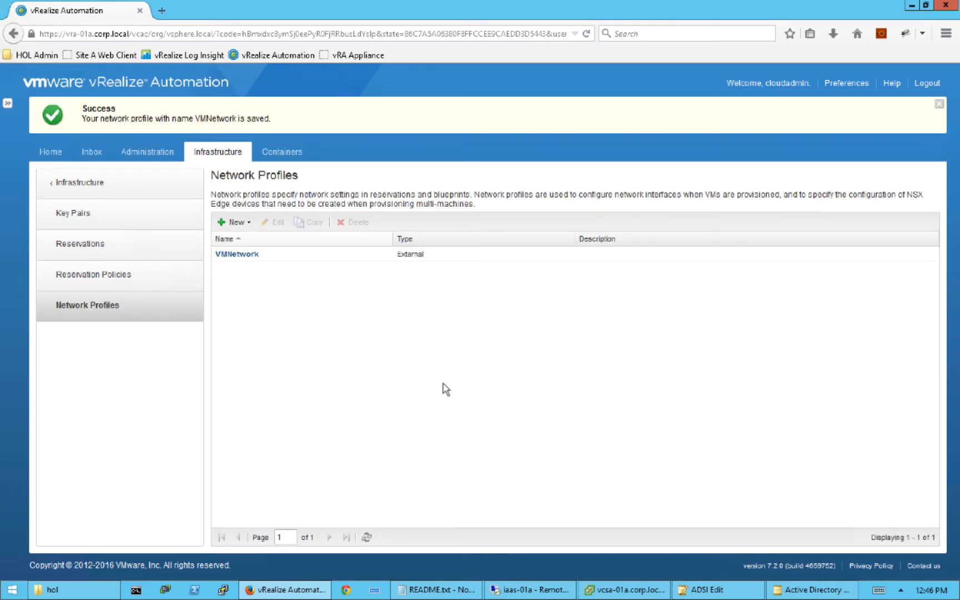
left_click(125, 248)
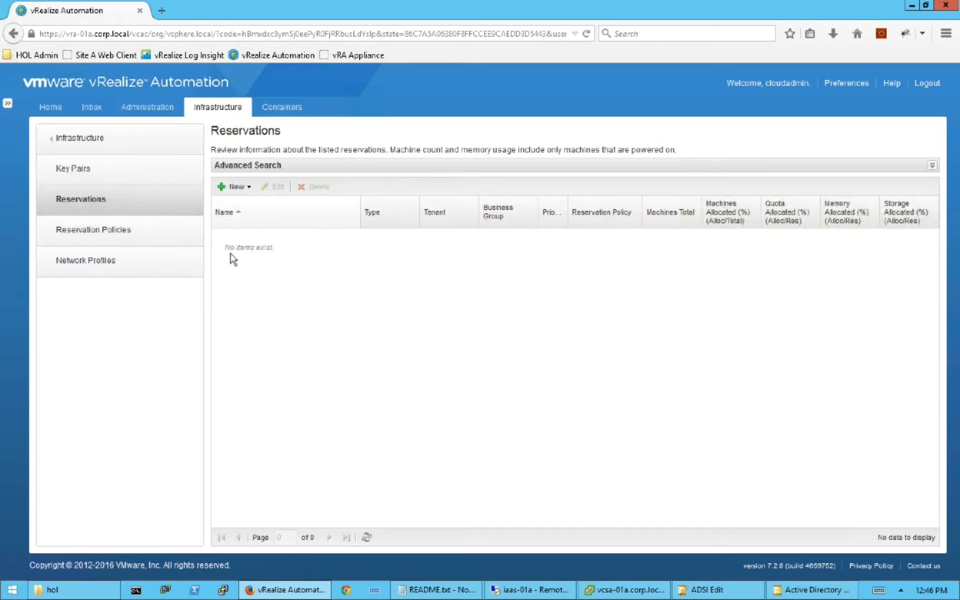
left_click(247, 187)
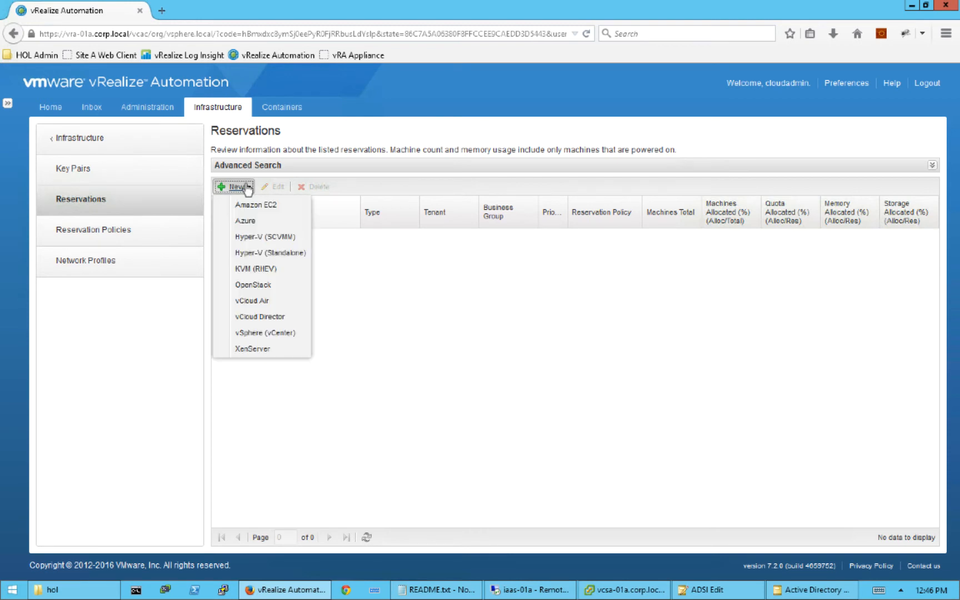
left_click(277, 333)
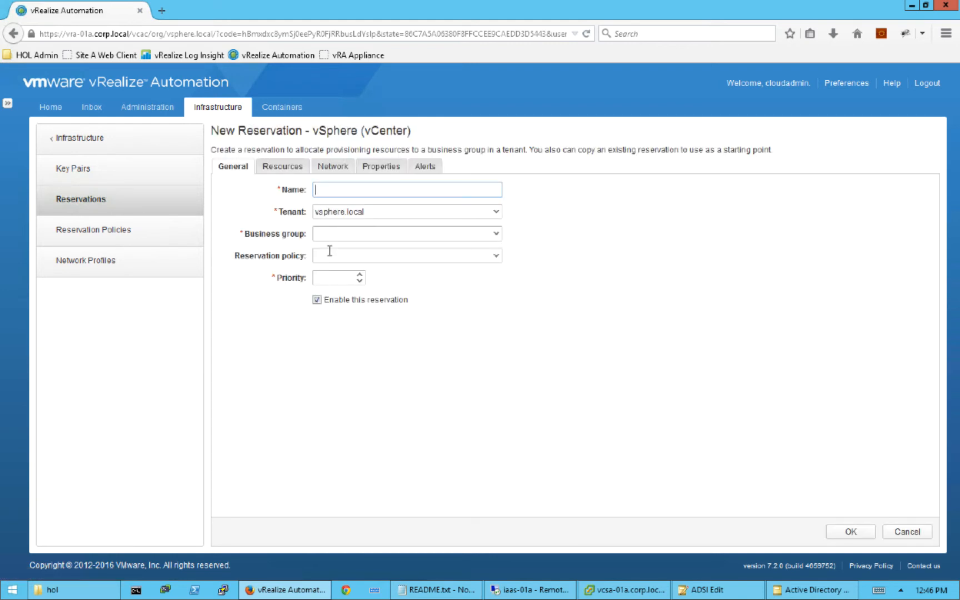
- Name the reservation Devteam, assign it to the Developers business group, priority 1
type("Devteam")
left_click(497, 240)
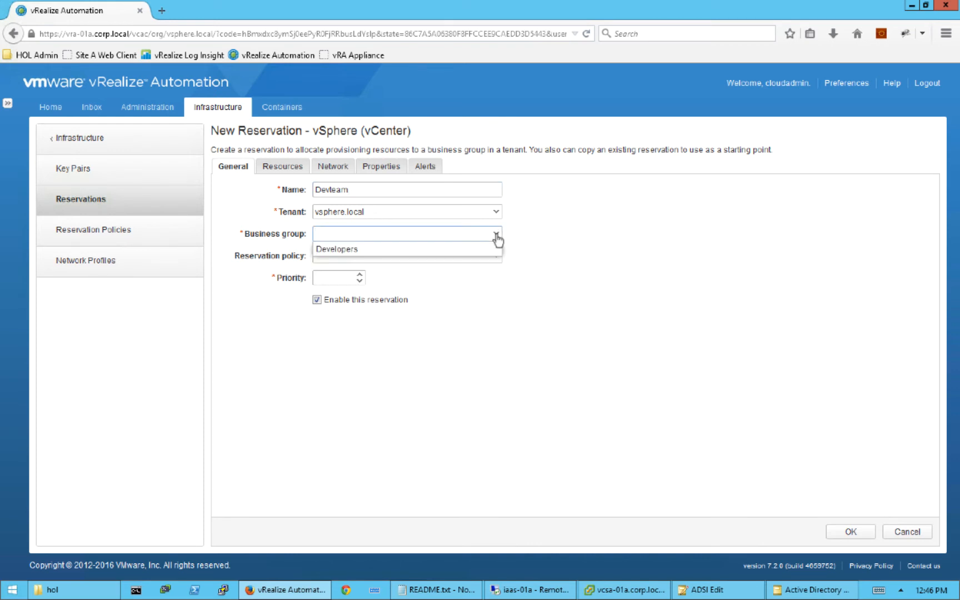
left_click(338, 250)
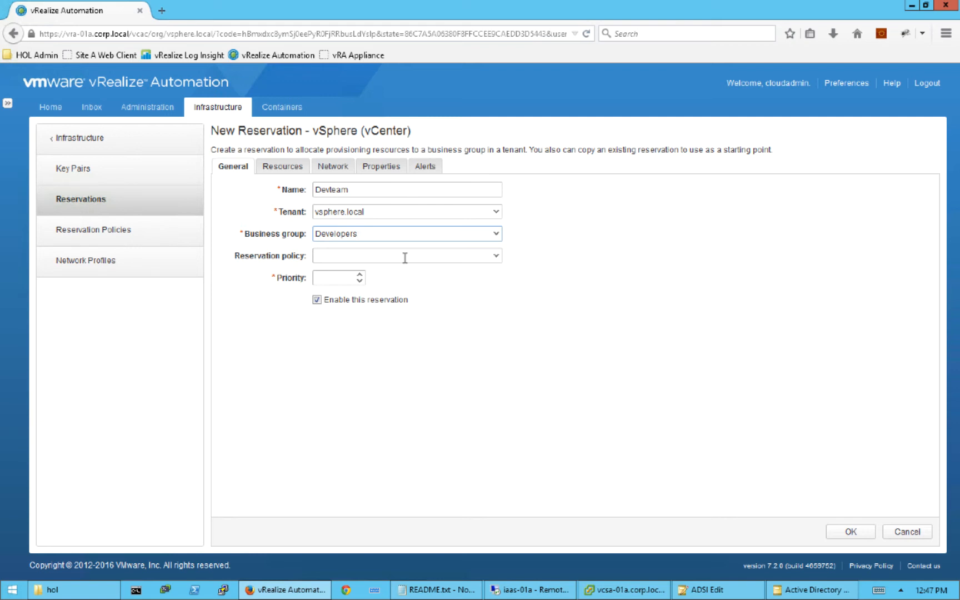
left_click(340, 277)
left_click(286, 169)
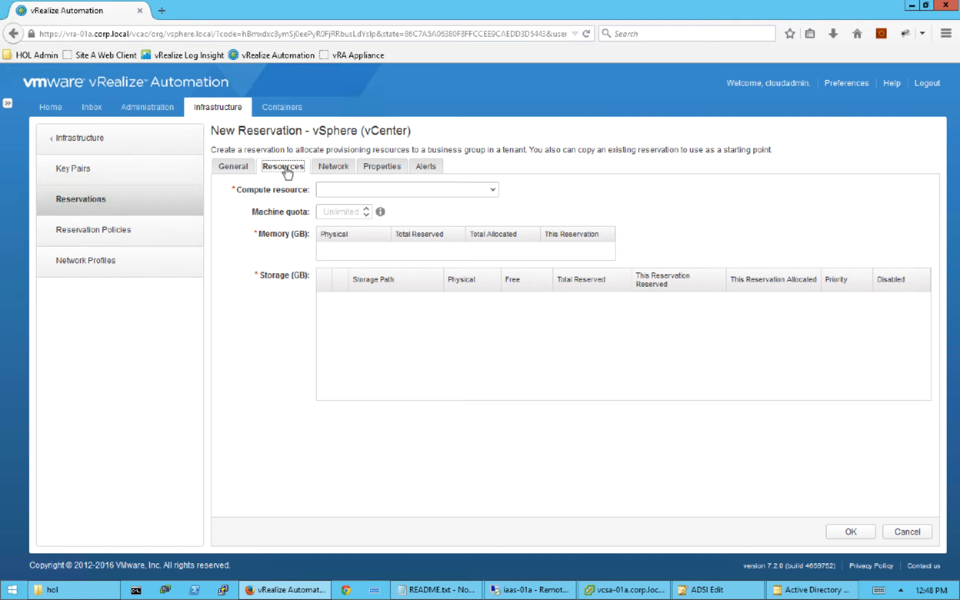
- Reserve 16 GB memory on Cluster Site A and 60 GB on ds-site-a-nfs01 at priority 1
left_click(492, 190)
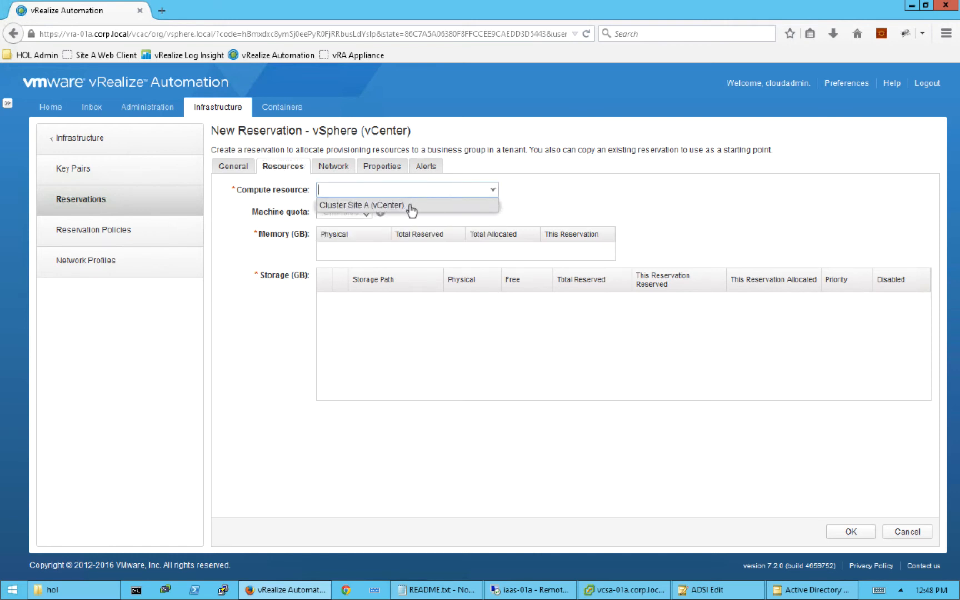
left_click(411, 207)
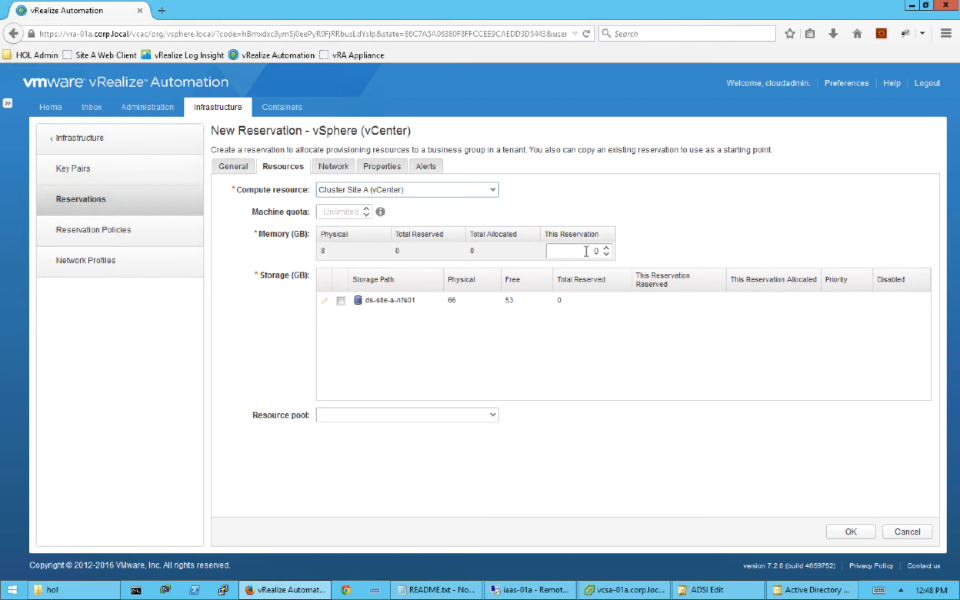
key("Tab")
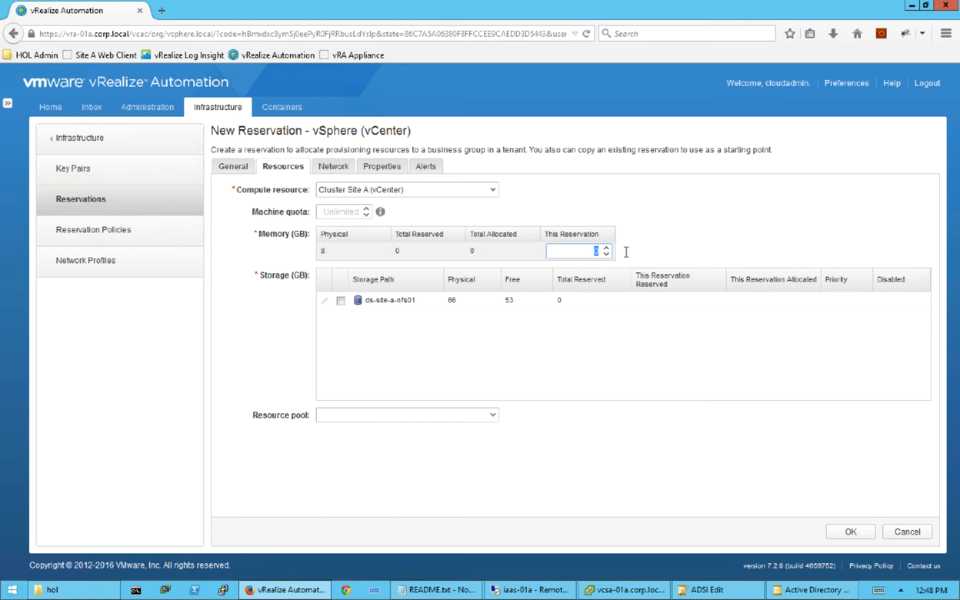
type("16")
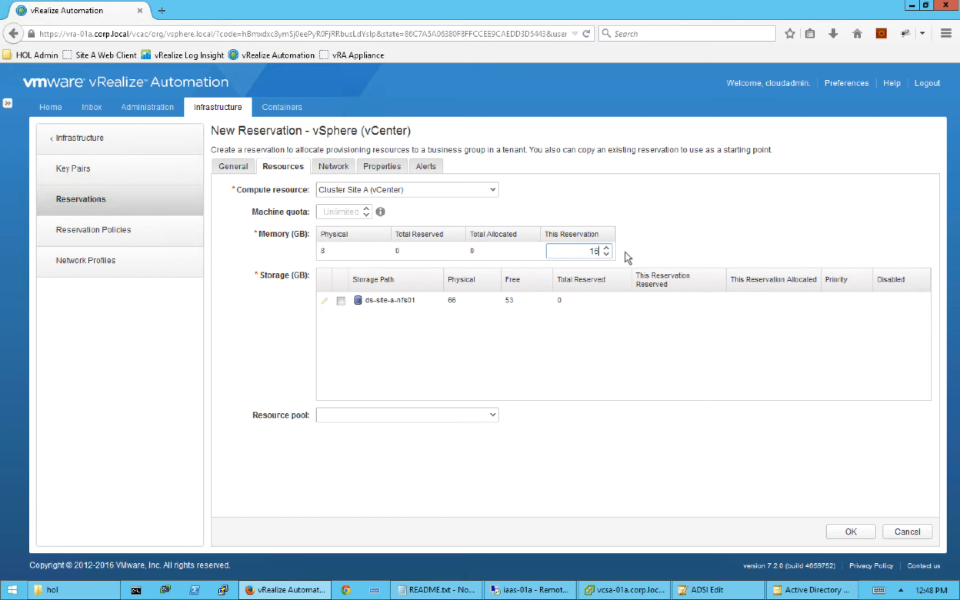
left_click(341, 301)
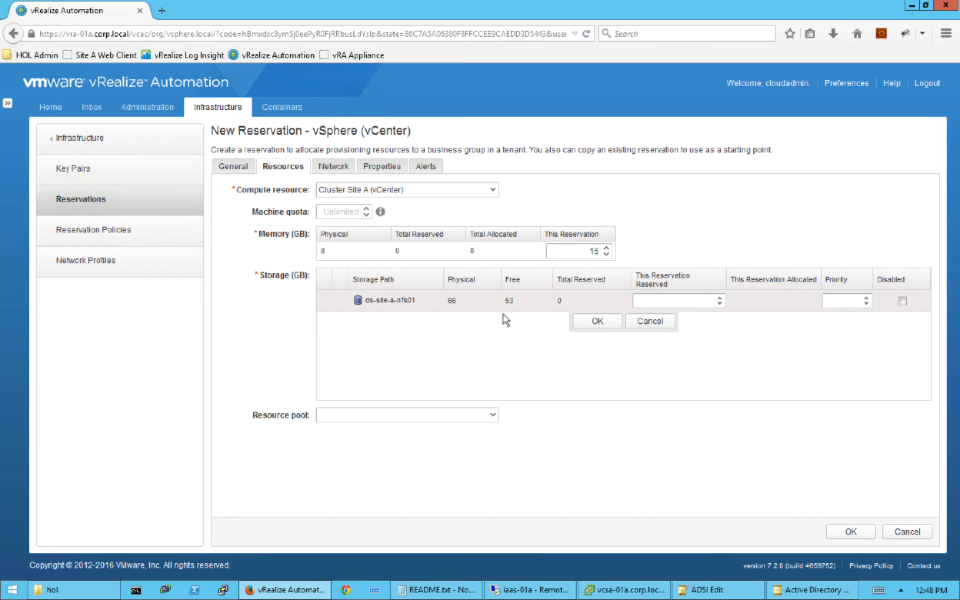
left_click(677, 301)
type("60")
left_click(852, 302)
type("1")
left_click(599, 322)
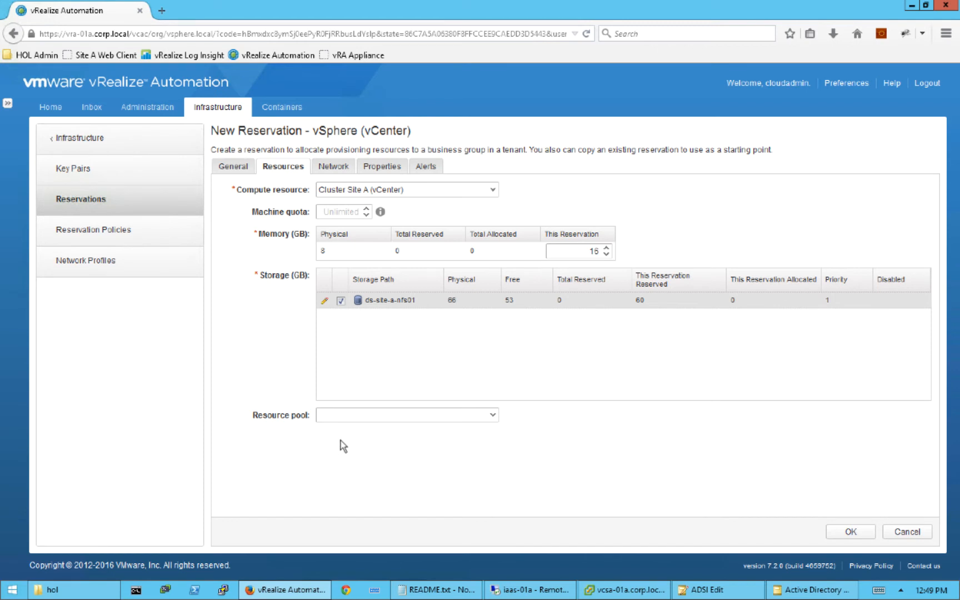
- Include the VM Network adapter in Devteam, mapped to the VMNetwork profile
left_click(336, 168)
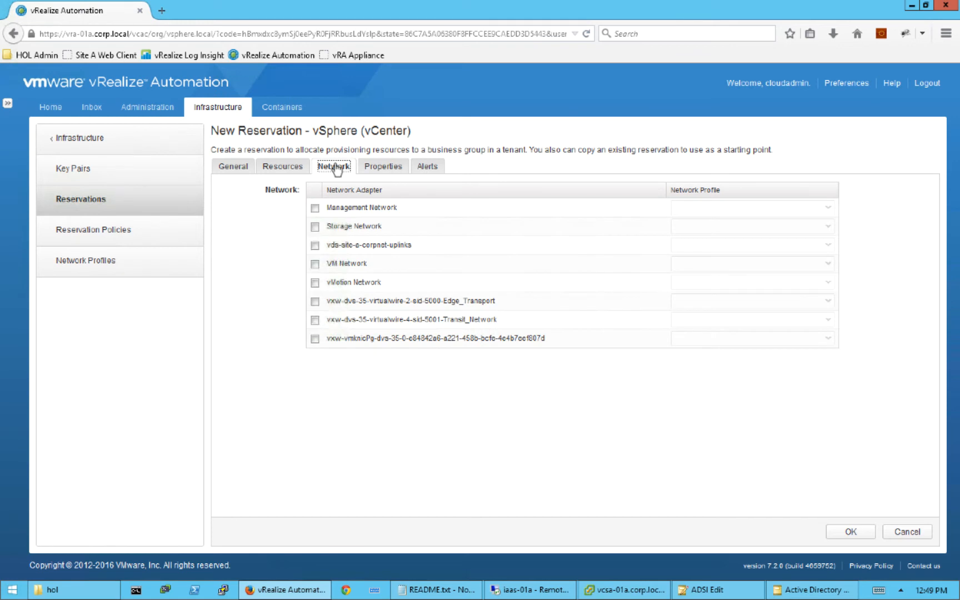
left_click(315, 265)
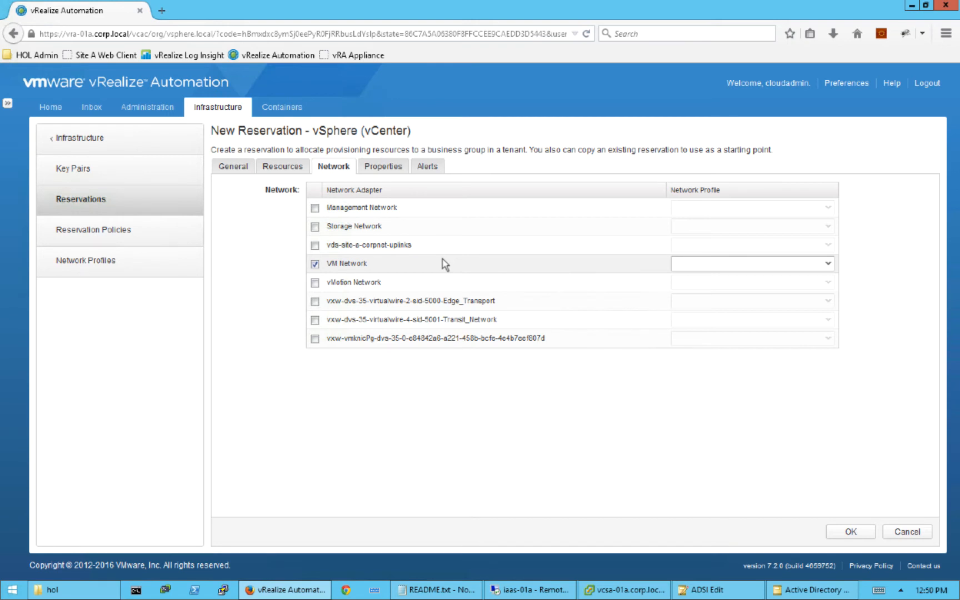
left_click(828, 265)
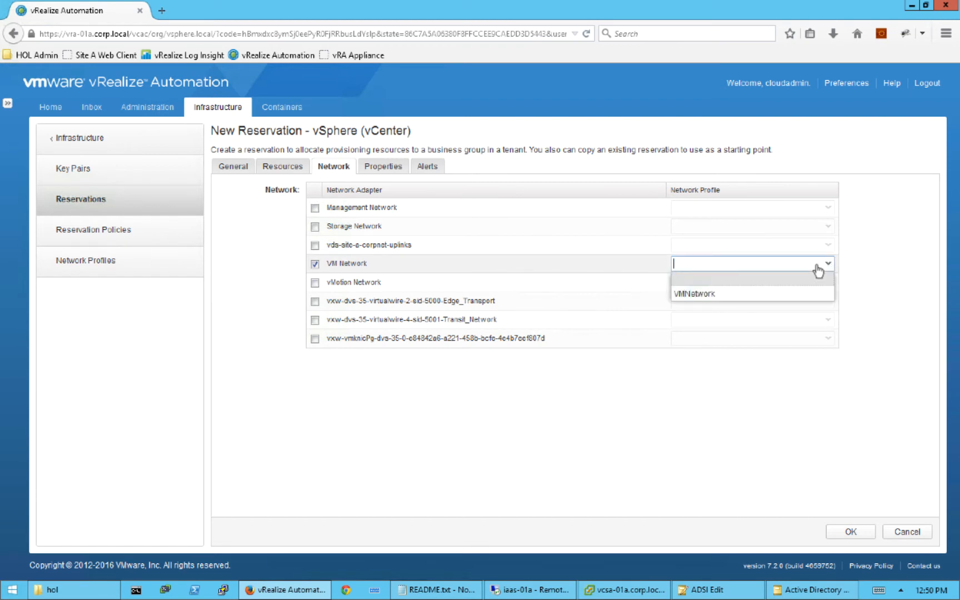
left_click(710, 295)
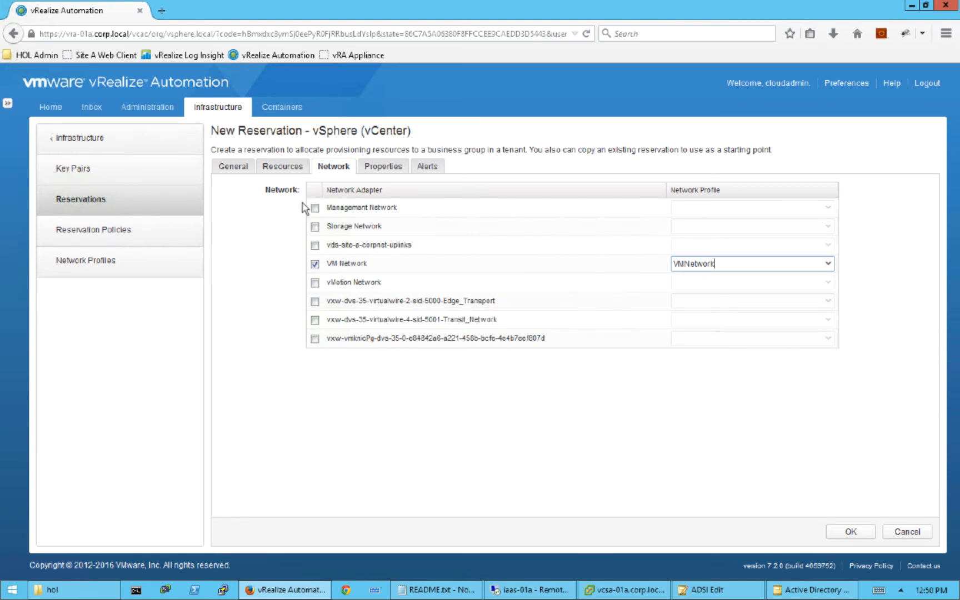
left_click(382, 168)
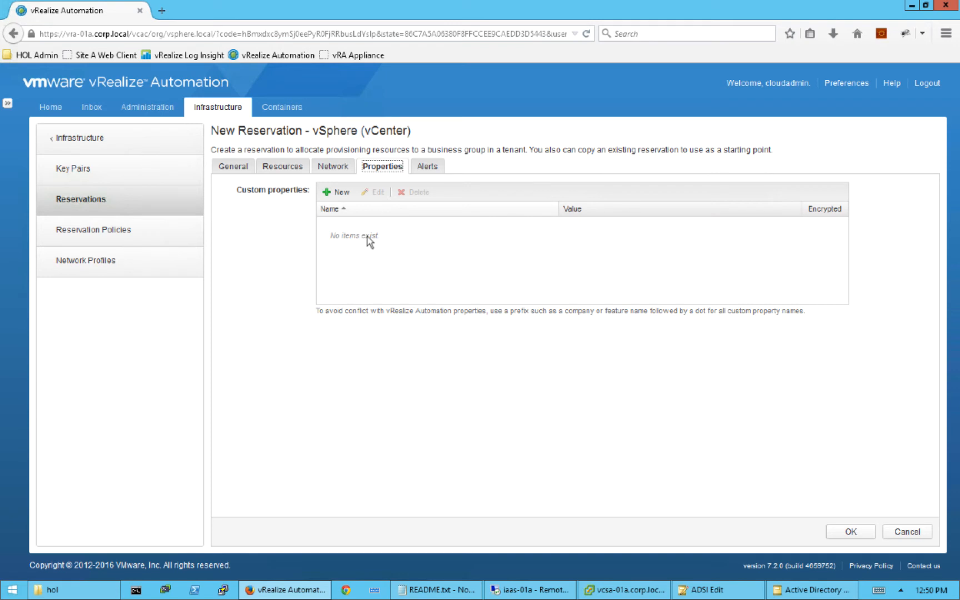
- Leave Devteam's capacity alerts off and save the reservation
left_click(426, 168)
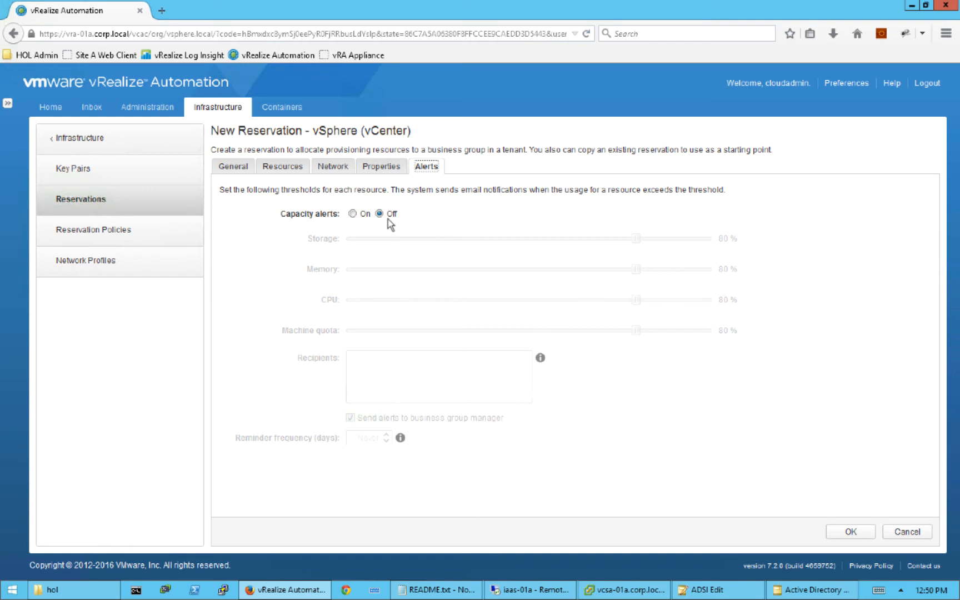
left_click(351, 214)
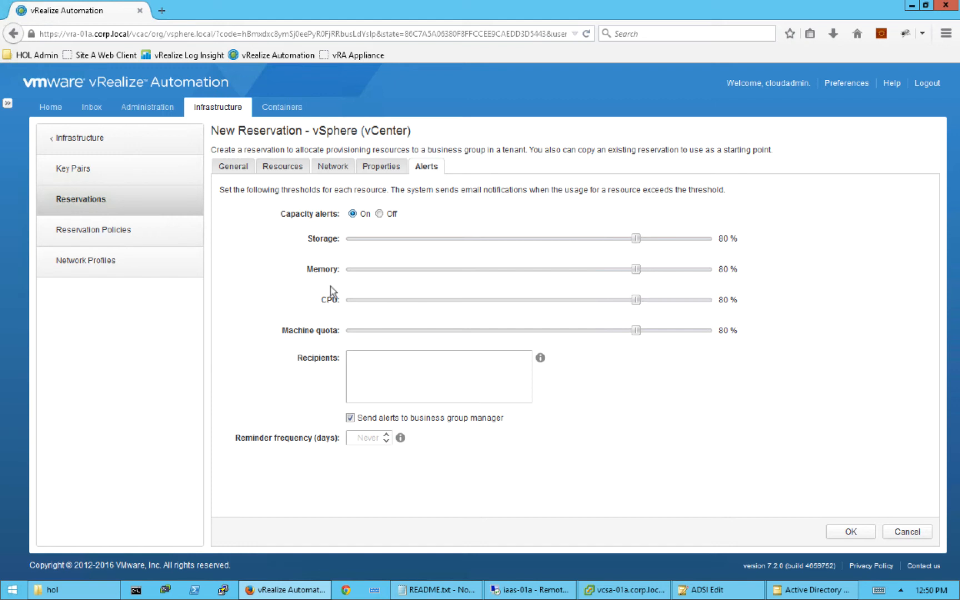
left_click(380, 213)
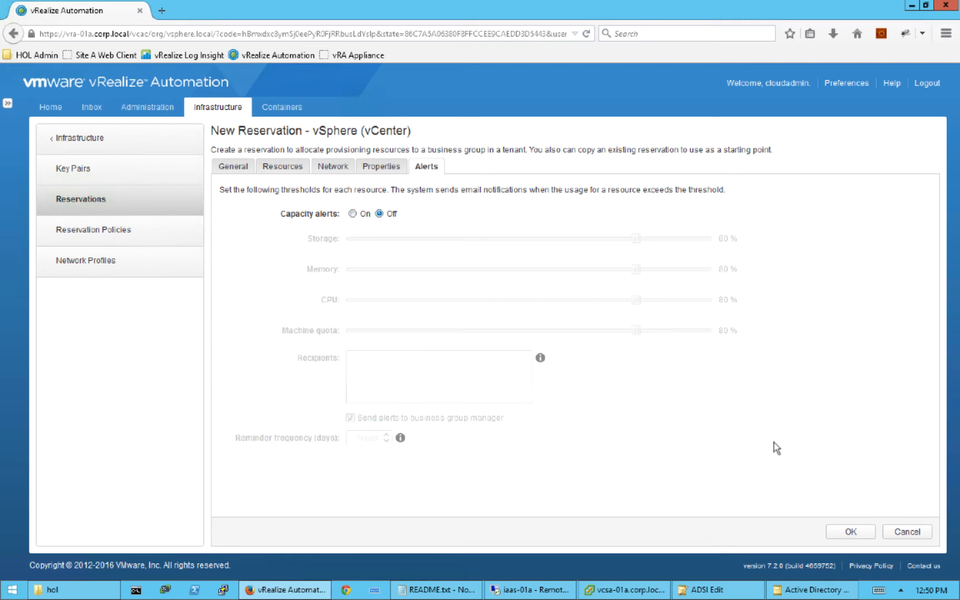
left_click(845, 532)
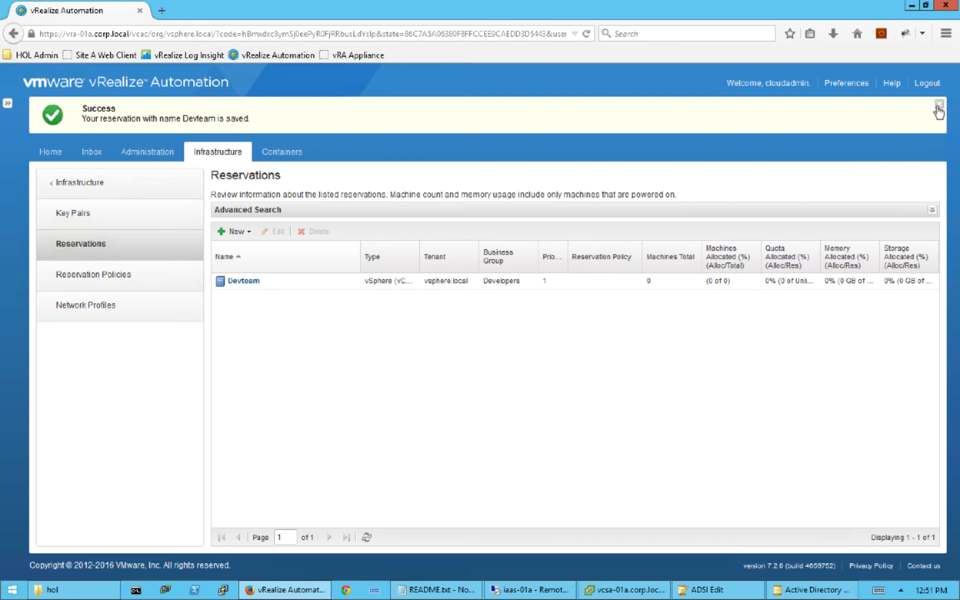
- Dismiss the reservation-saved banner and go to the Administration area
left_click(937, 110)
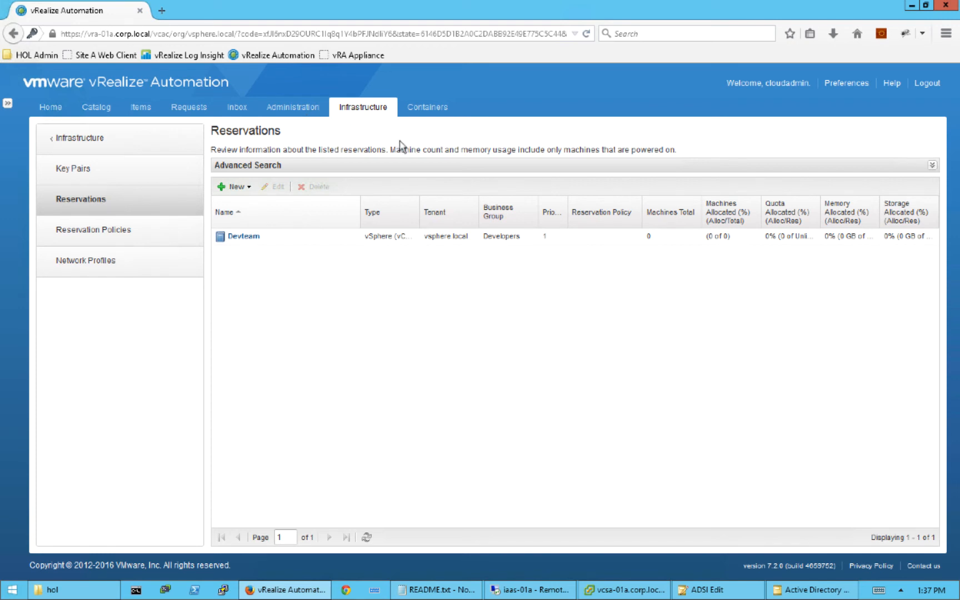
left_click(290, 111)
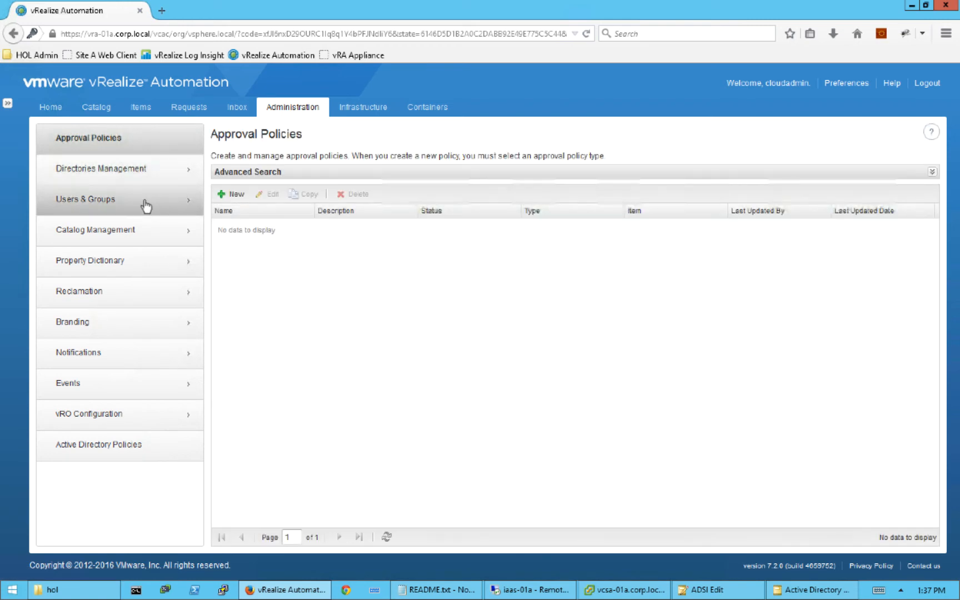
- Start a new custom group named CloudAdmins under Users and Groups
left_click(146, 203)
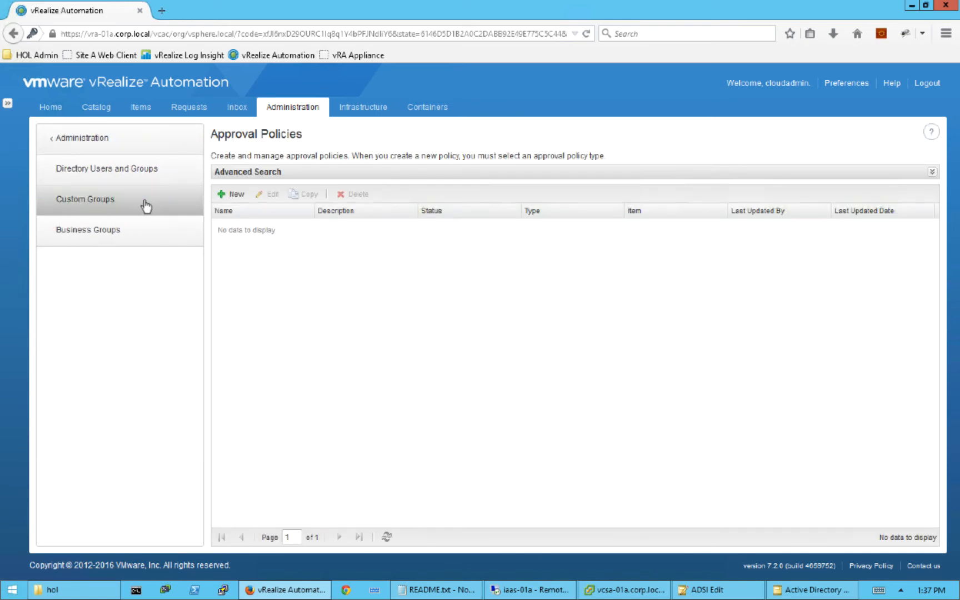
left_click(146, 204)
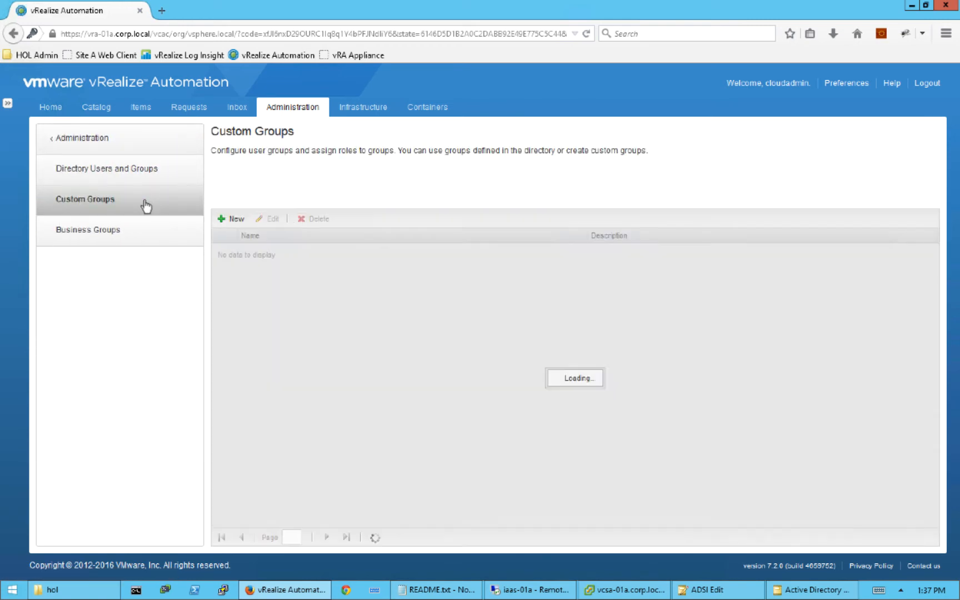
left_click(235, 168)
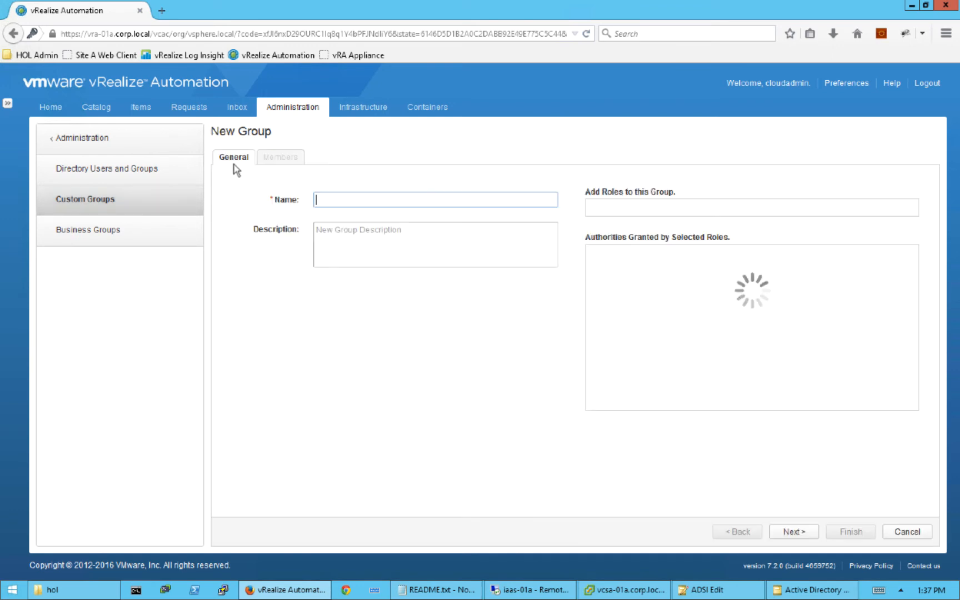
type("C")
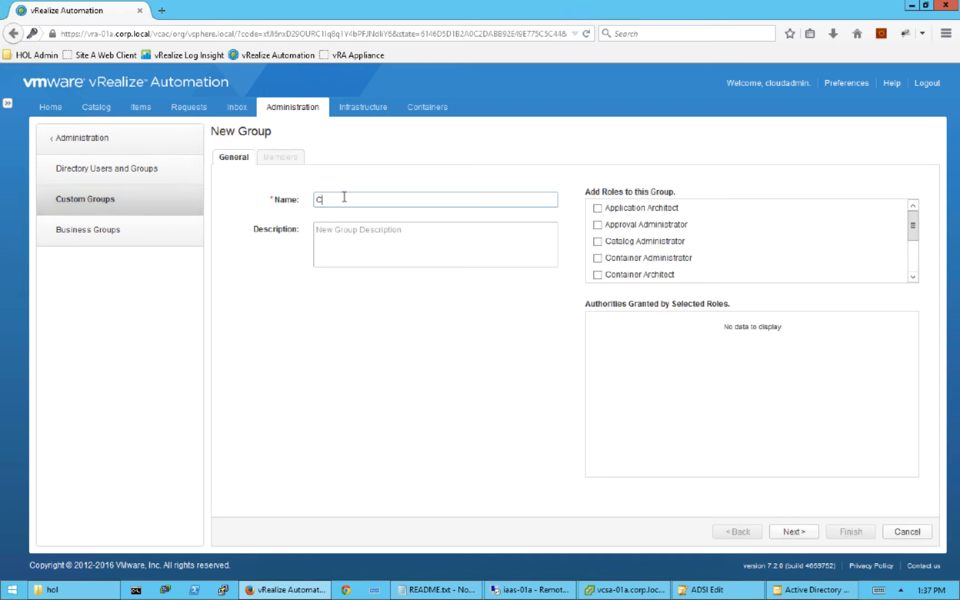
type("loudAdmins")
- Give CloudAdmins every role from Application Architect through XaaS Architect, then continue to Members
left_click(598, 209)
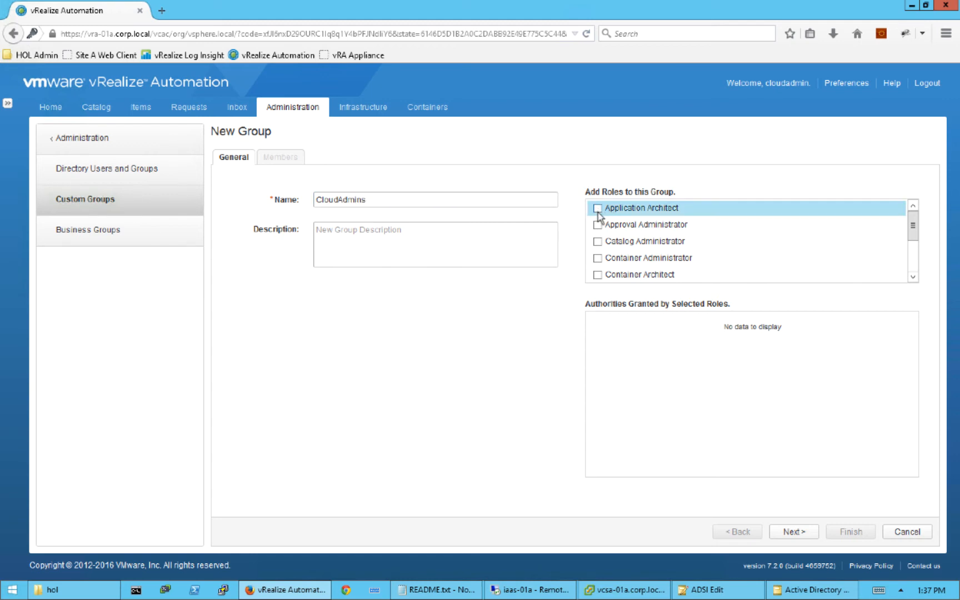
left_click(598, 225)
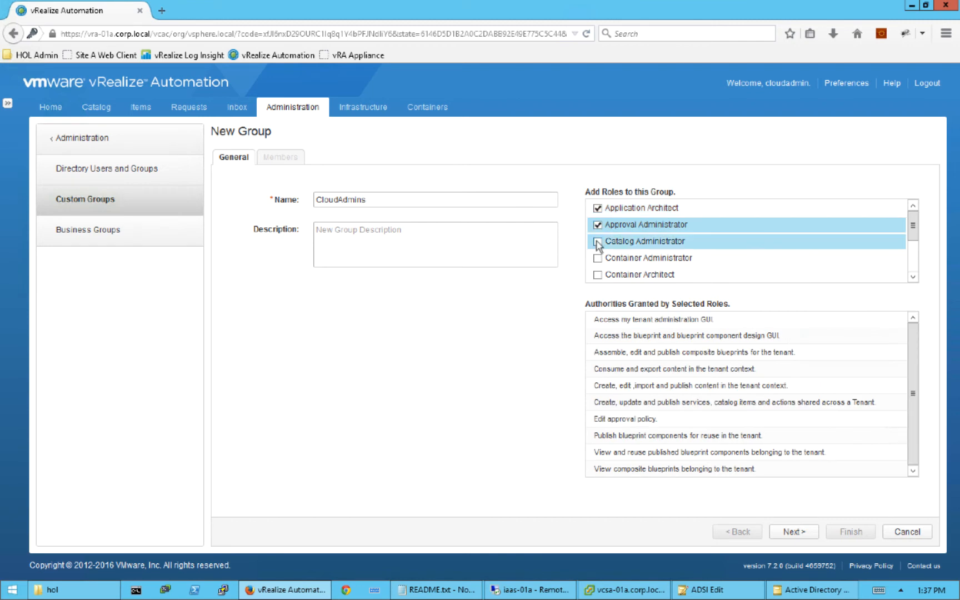
left_click(598, 243)
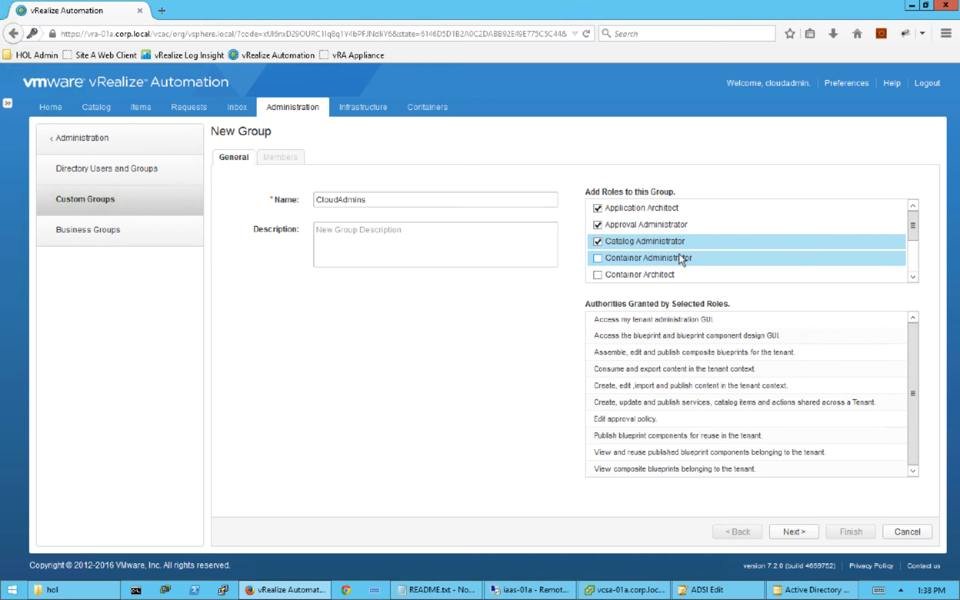
left_click(598, 259)
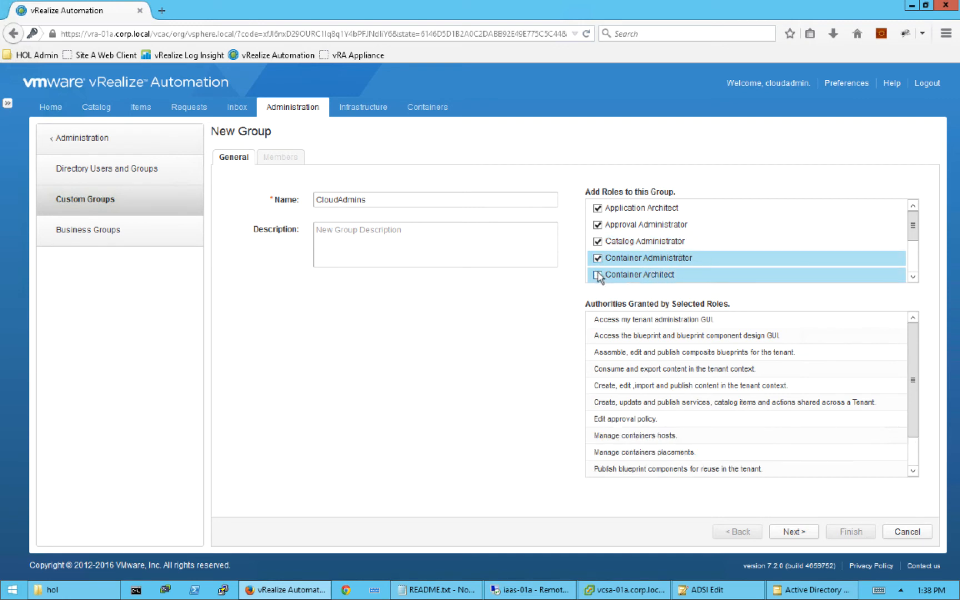
left_click(598, 275)
left_click_drag(911, 224, 912, 256)
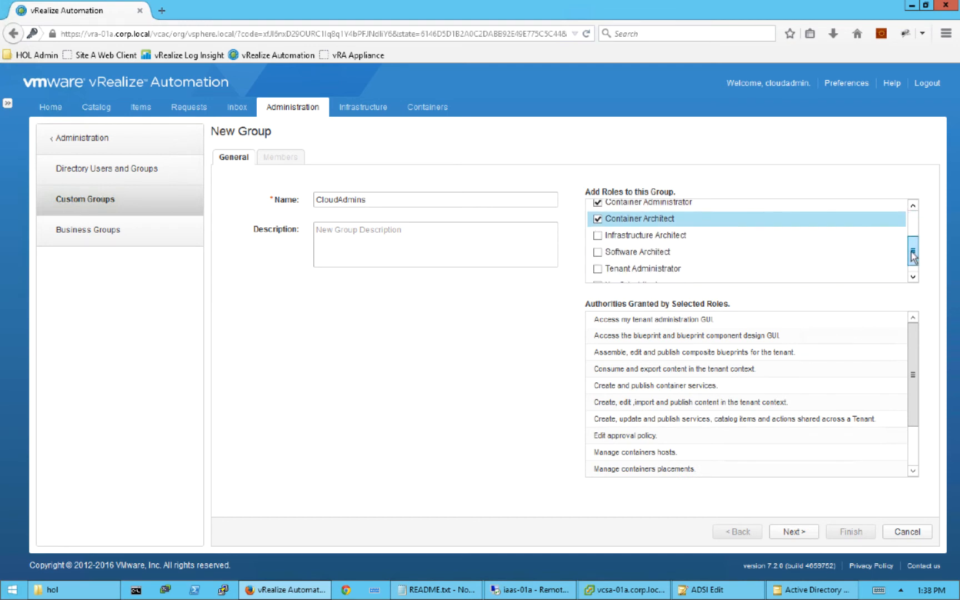
left_click(597, 235)
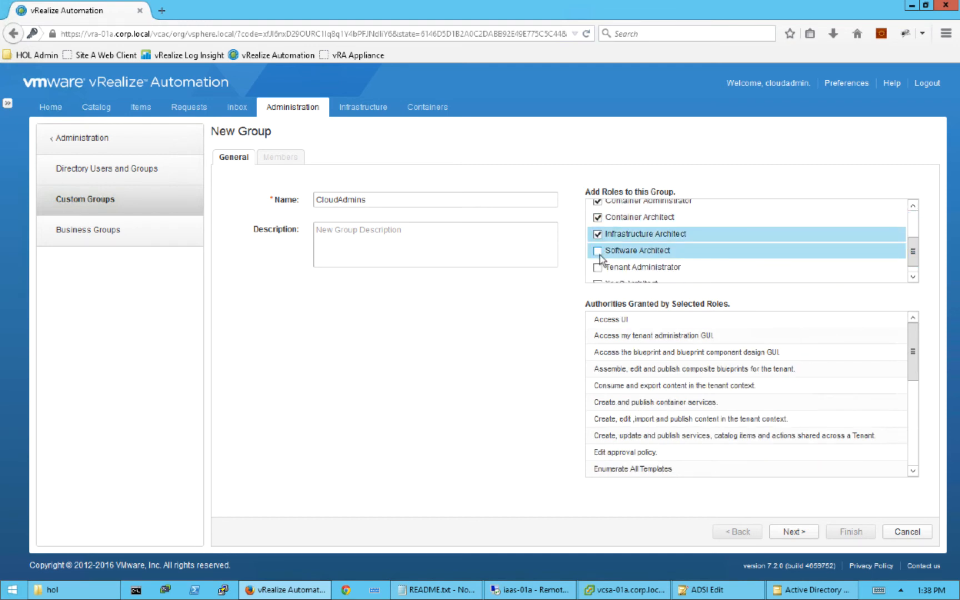
left_click(598, 251)
left_click(598, 267)
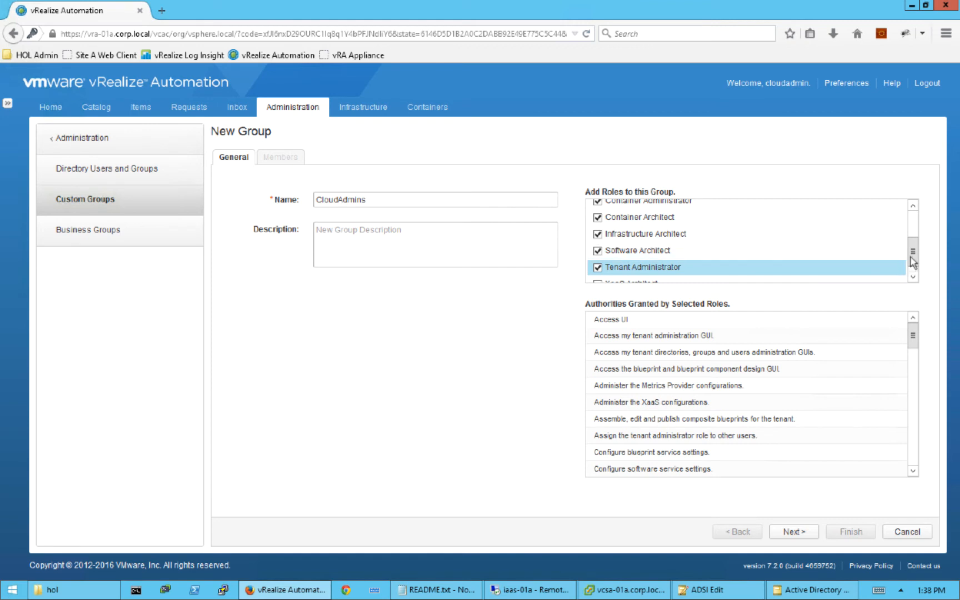
left_click_drag(912, 262, 913, 268)
left_click(597, 273)
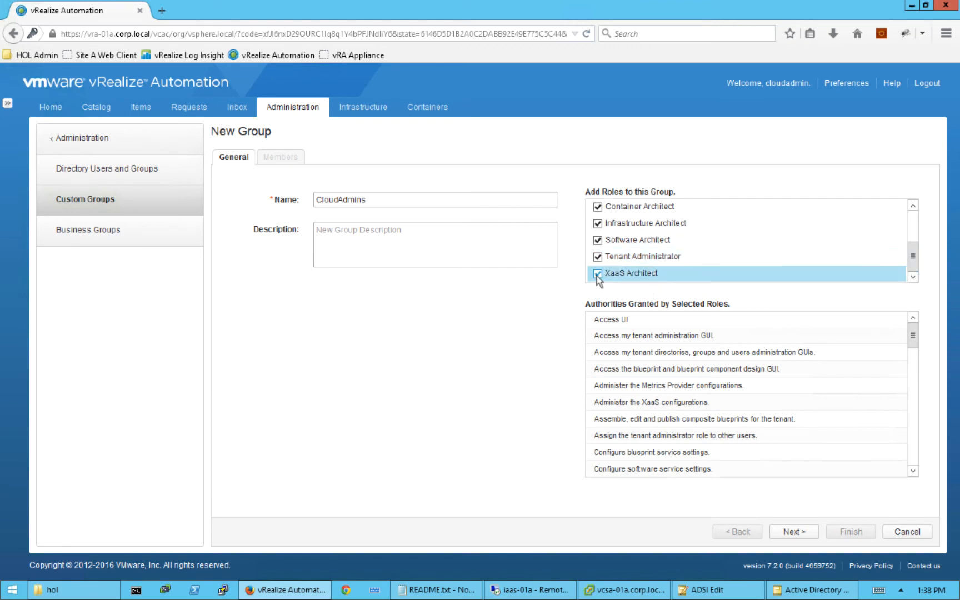
left_click(793, 532)
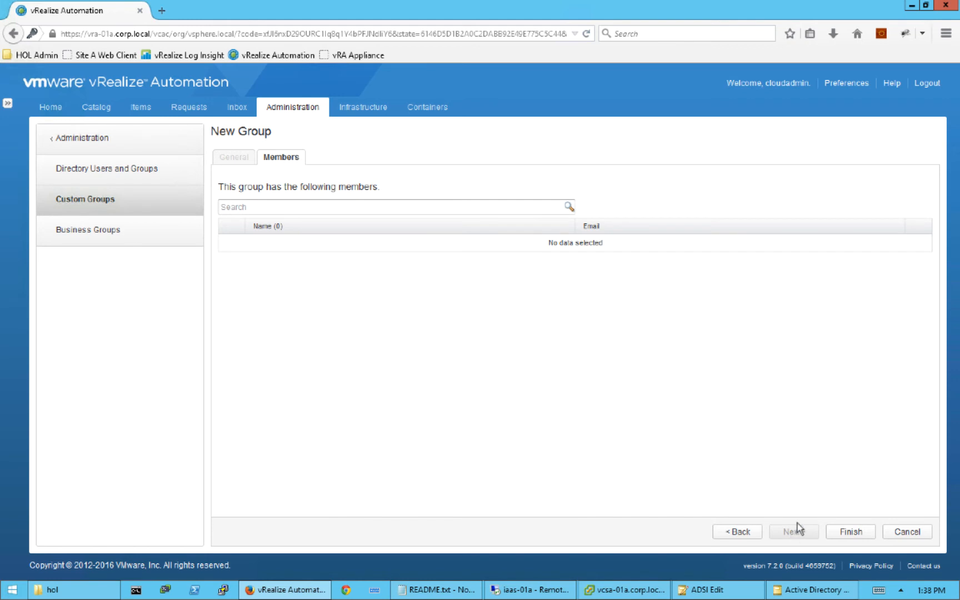
- Search 'cloud', add the cloud admin account as the member, and finish the CloudAdmins group
left_click(257, 207)
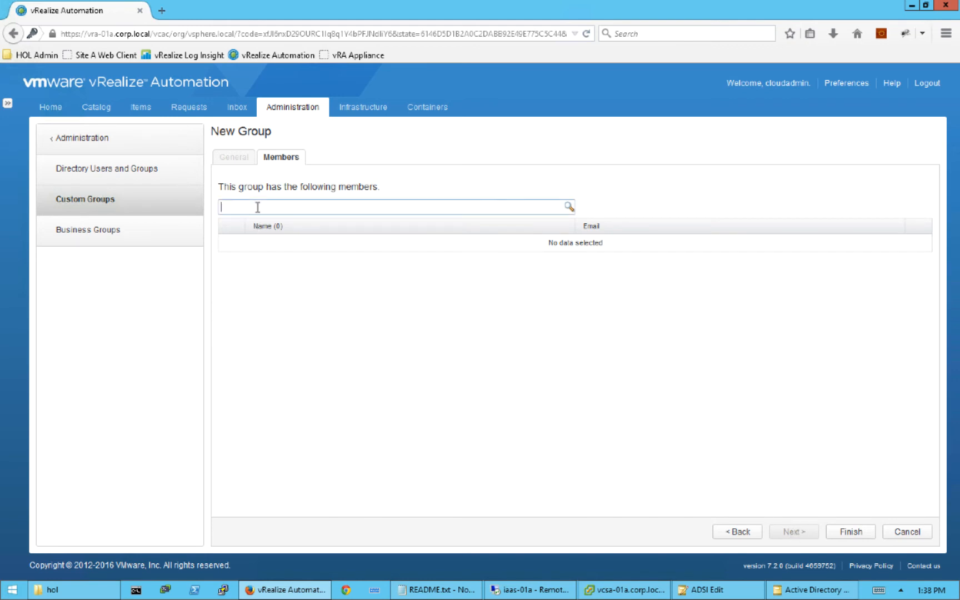
type("cloud")
left_click(569, 208)
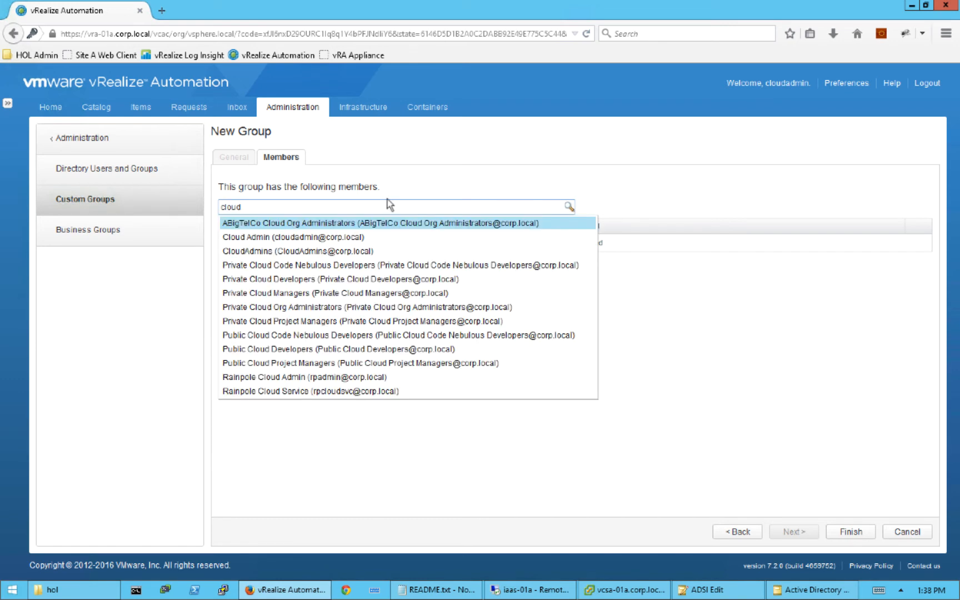
left_click(314, 237)
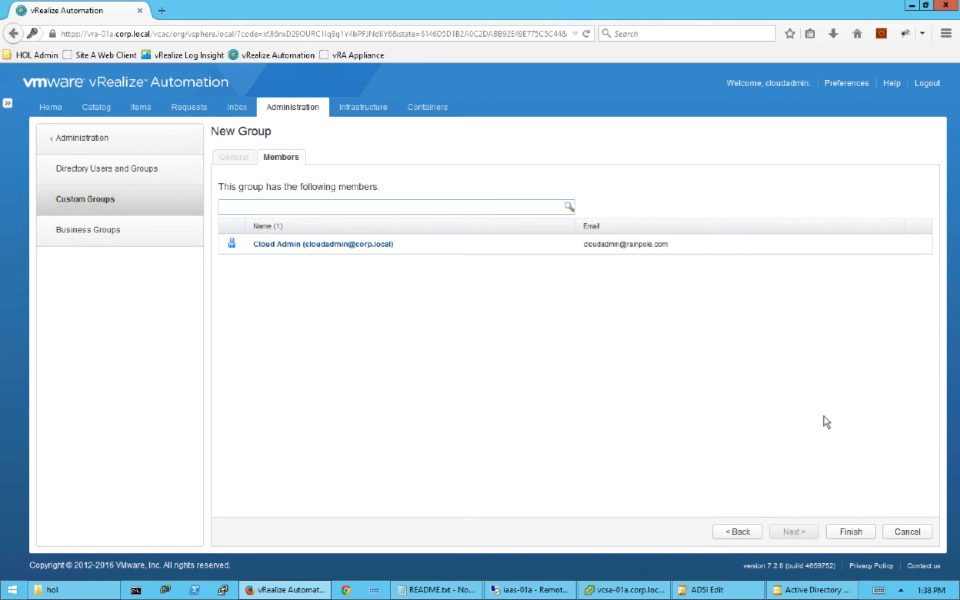
left_click(850, 532)
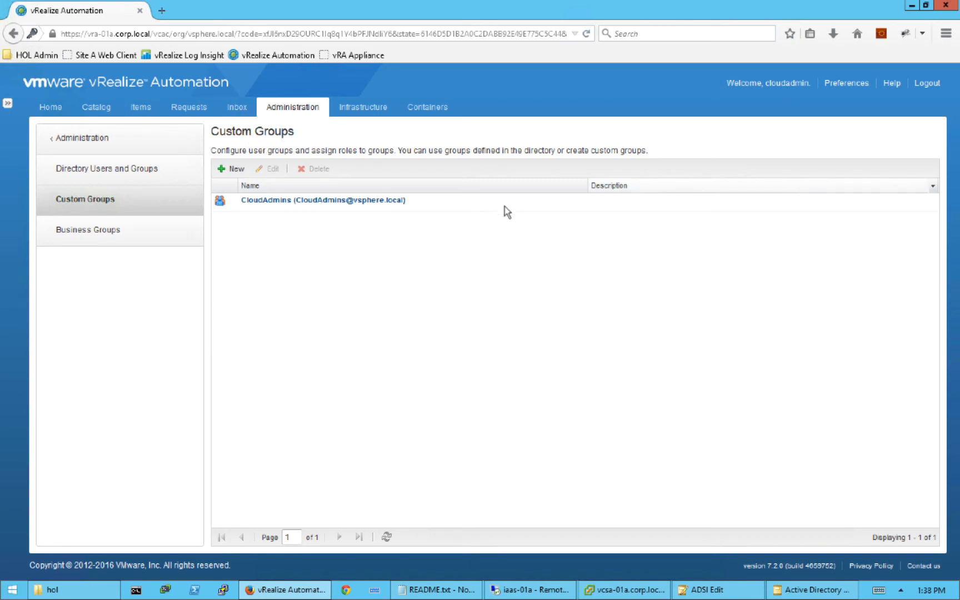
- Reload so the new roles apply, open Design > Blueprints, then switch to vSphere Client
left_click(585, 34)
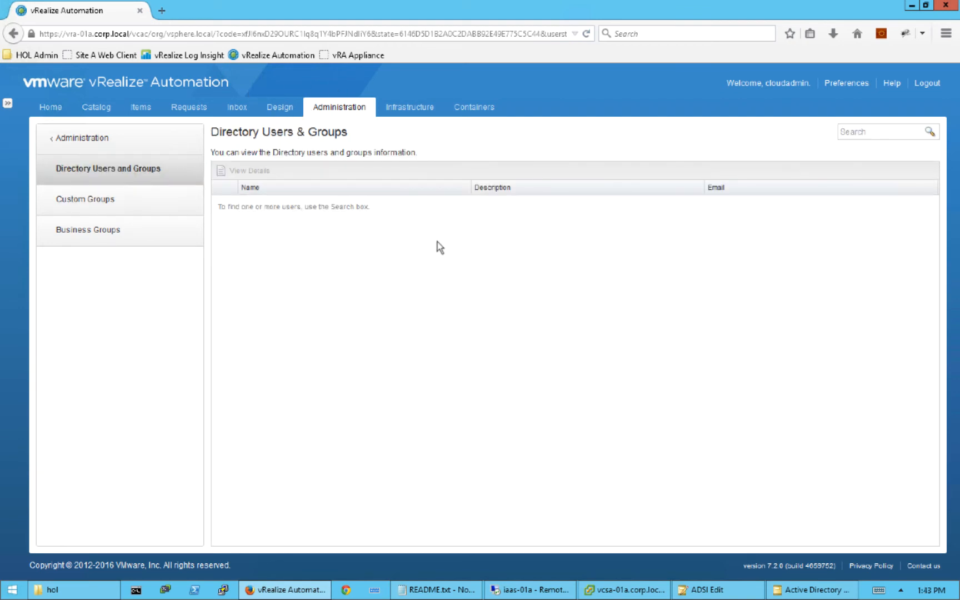
left_click(285, 113)
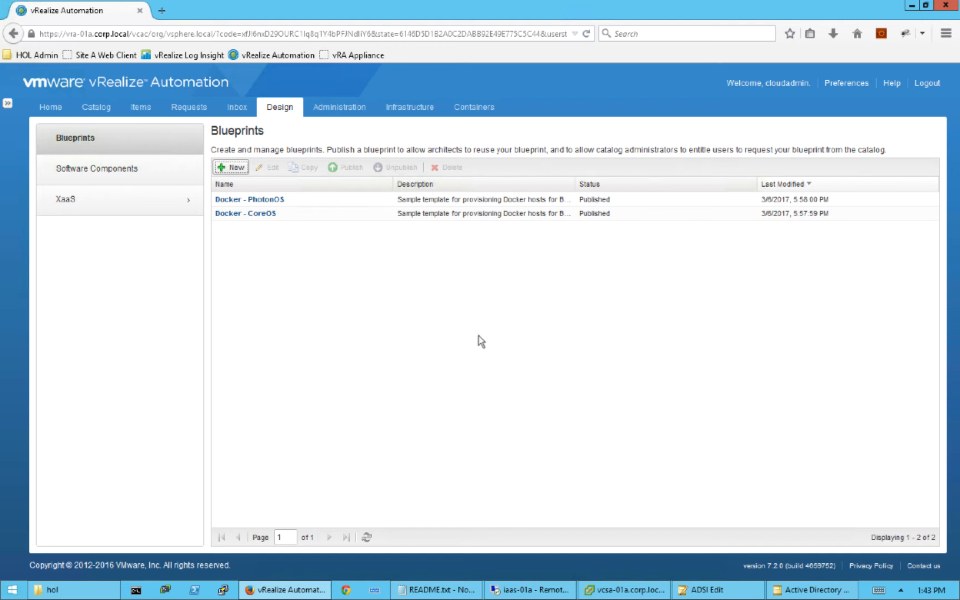
left_click(611, 591)
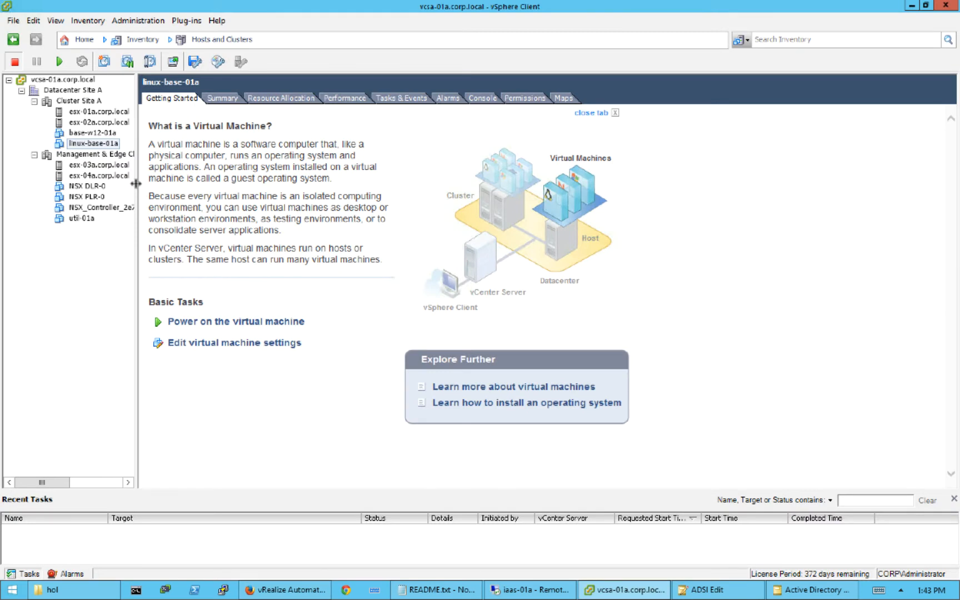
- Widen the inventory tree pane so the virtual machine names are readable
left_click_drag(170, 179, 170, 179)
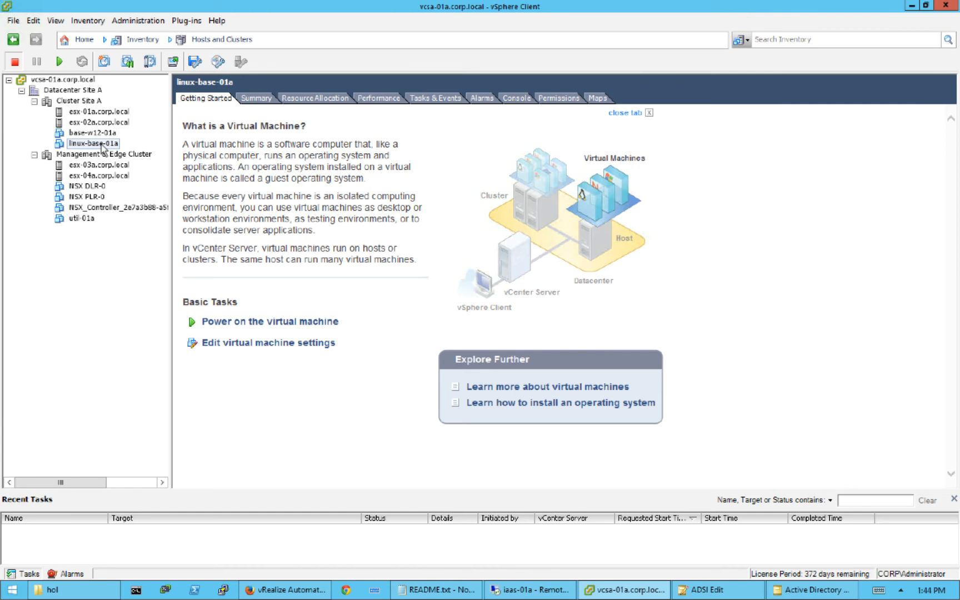
- Take a snapshot of linux-base-01a named Base, then return to the vCenter Home page
right_click(102, 147)
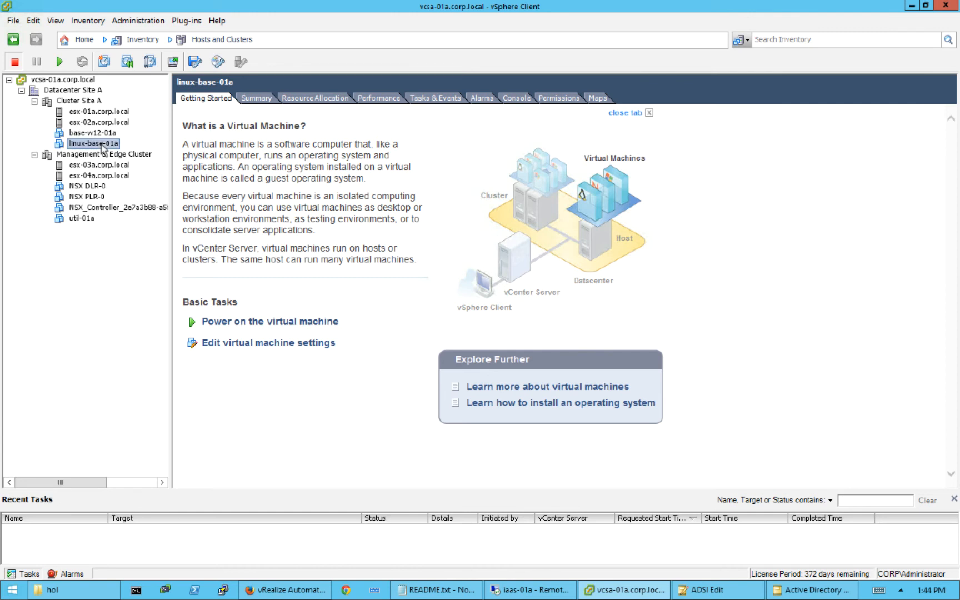
mouse_move(132, 180)
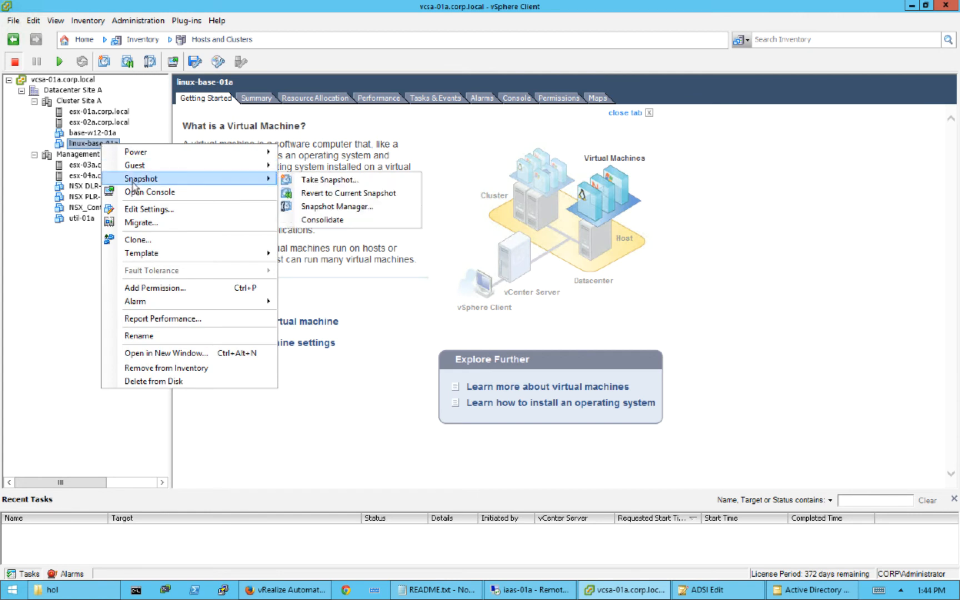
left_click(332, 182)
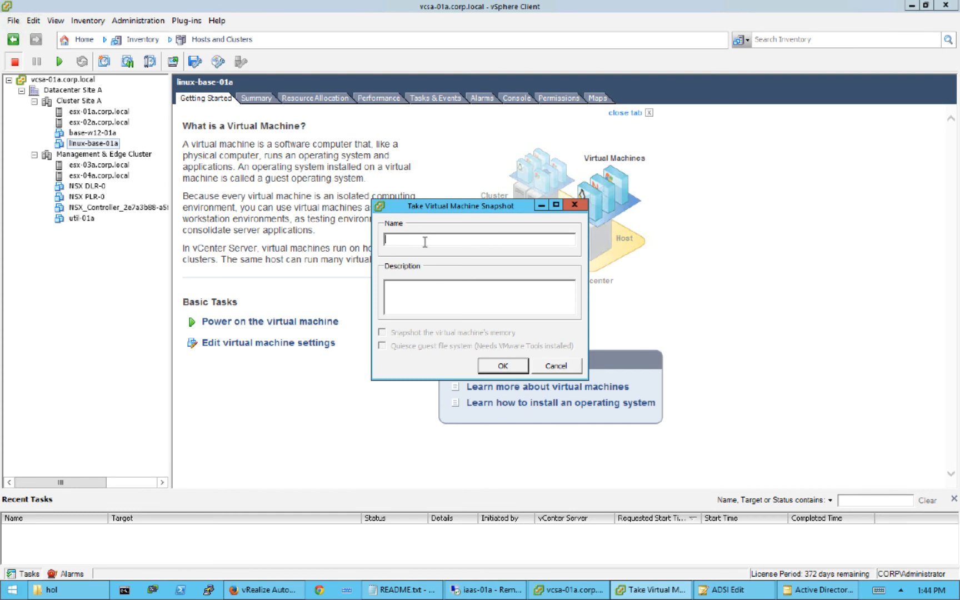
type("Base")
left_click(506, 368)
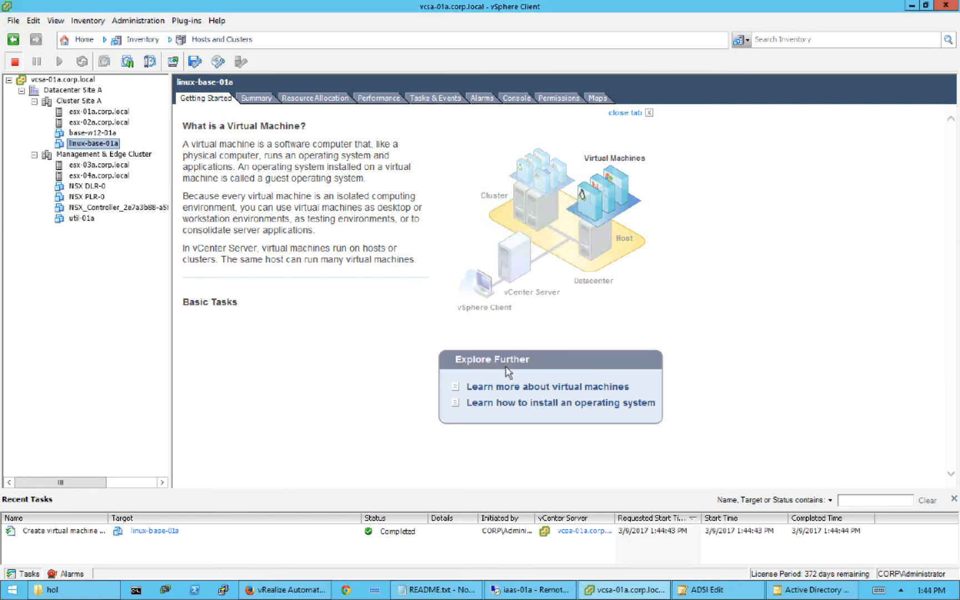
left_click(85, 40)
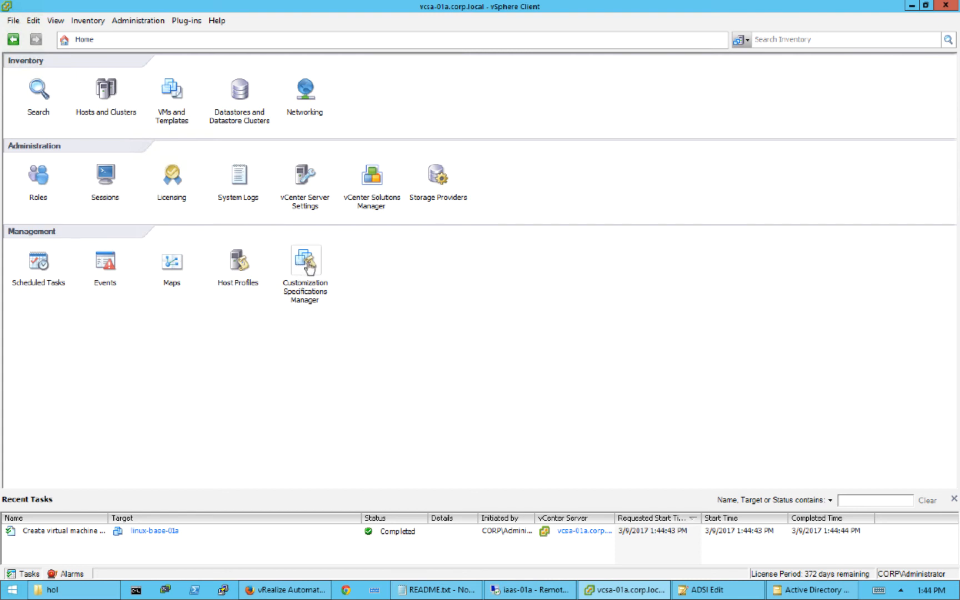
- Review the CentOS customization spec through its DNS settings and cancel without changes
left_click(309, 265)
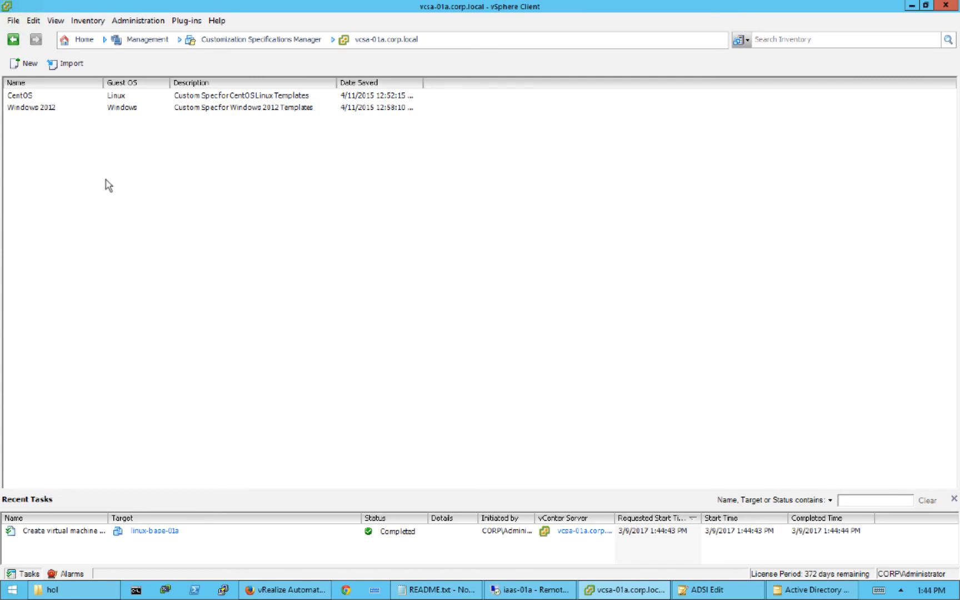
left_click(131, 112)
left_click(23, 97)
double_click(22, 97)
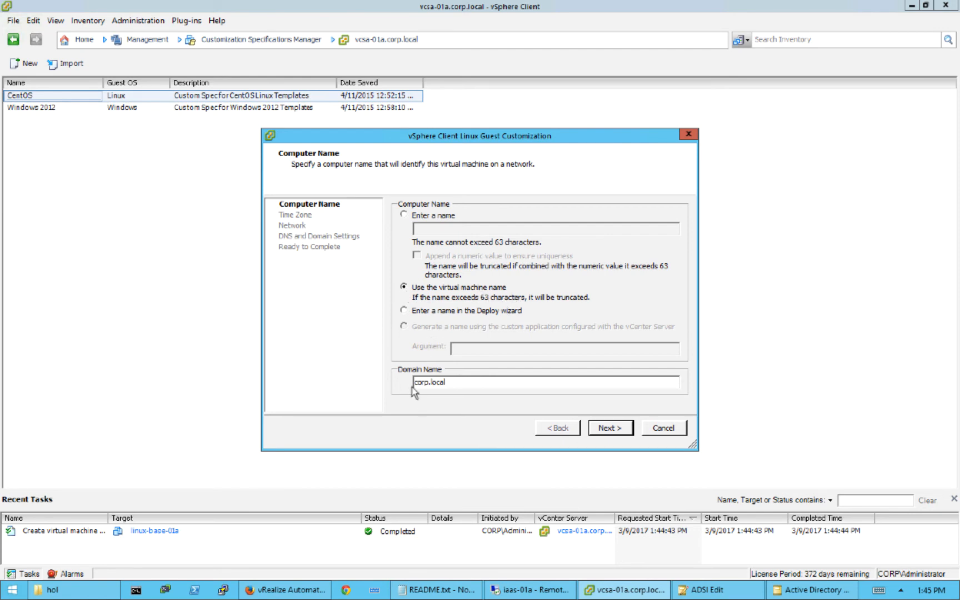
left_click(605, 430)
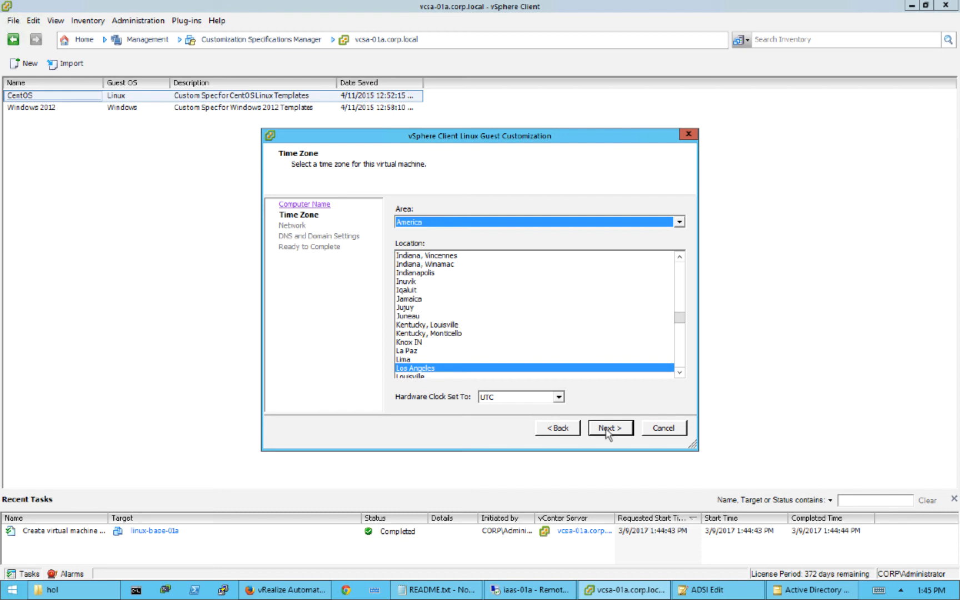
left_click(606, 430)
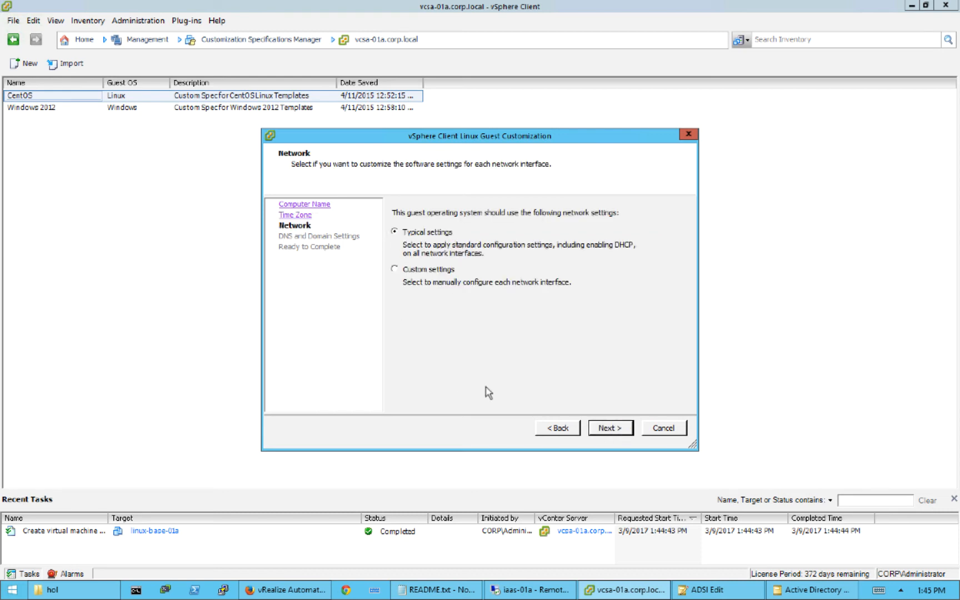
left_click(616, 428)
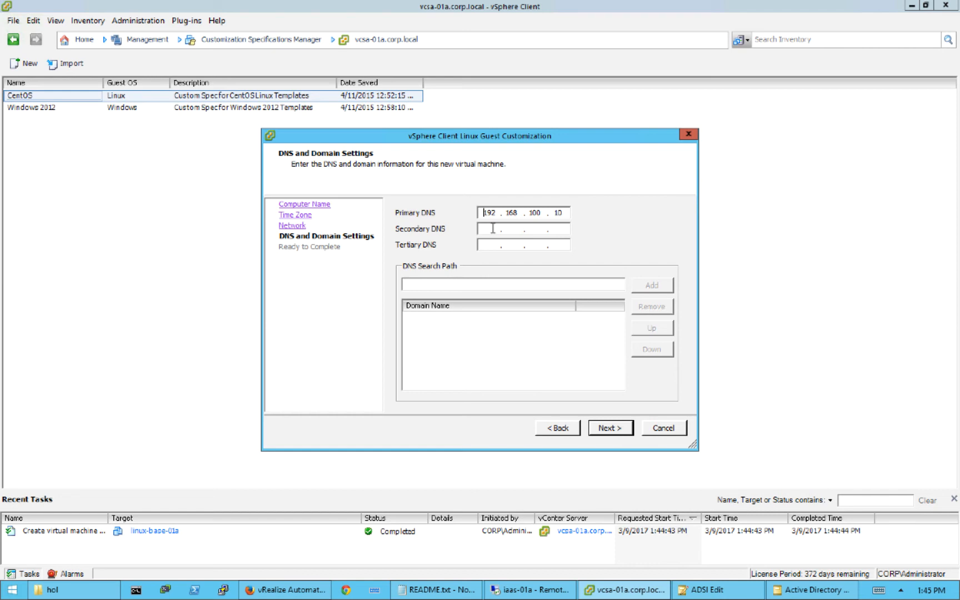
left_click(665, 428)
- Select the CentOS spec's name text and bring up its editing options
left_click(28, 96)
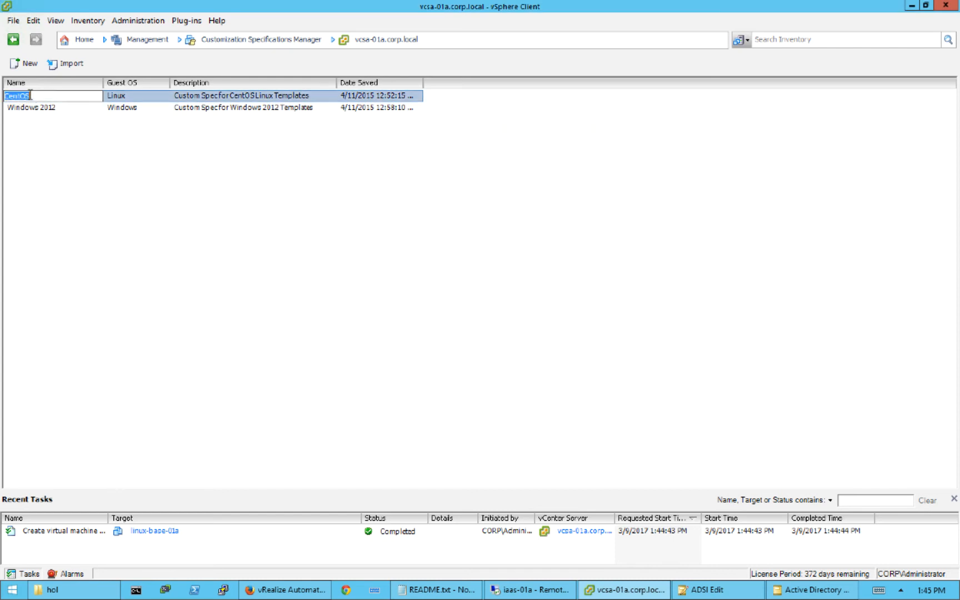
left_click(46, 95)
double_click(10, 95)
right_click(21, 98)
- Back in vRealize Automation, view the vCenter endpoint's compute resources from Infrastructure > Endpoints
left_click(305, 591)
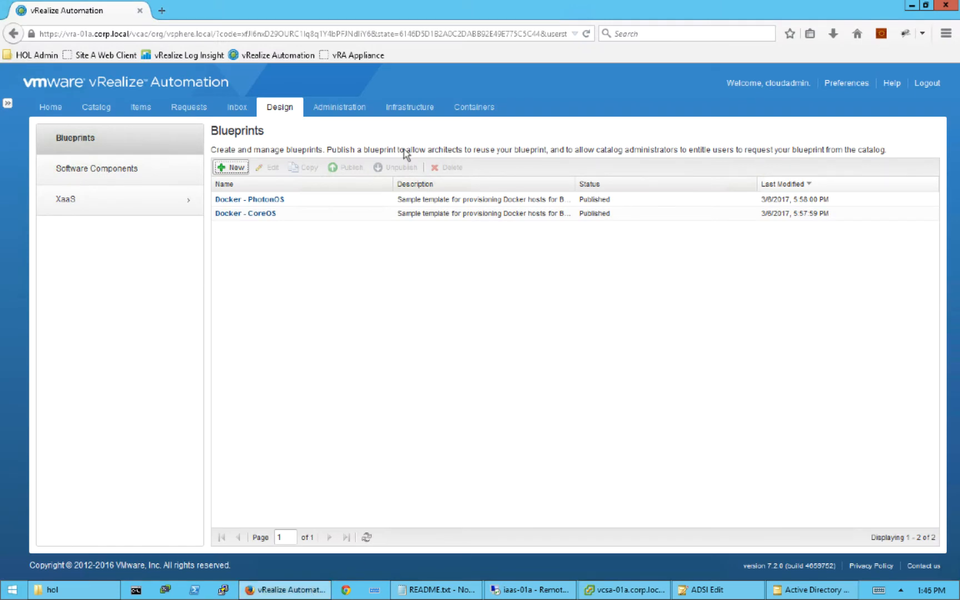
left_click(411, 110)
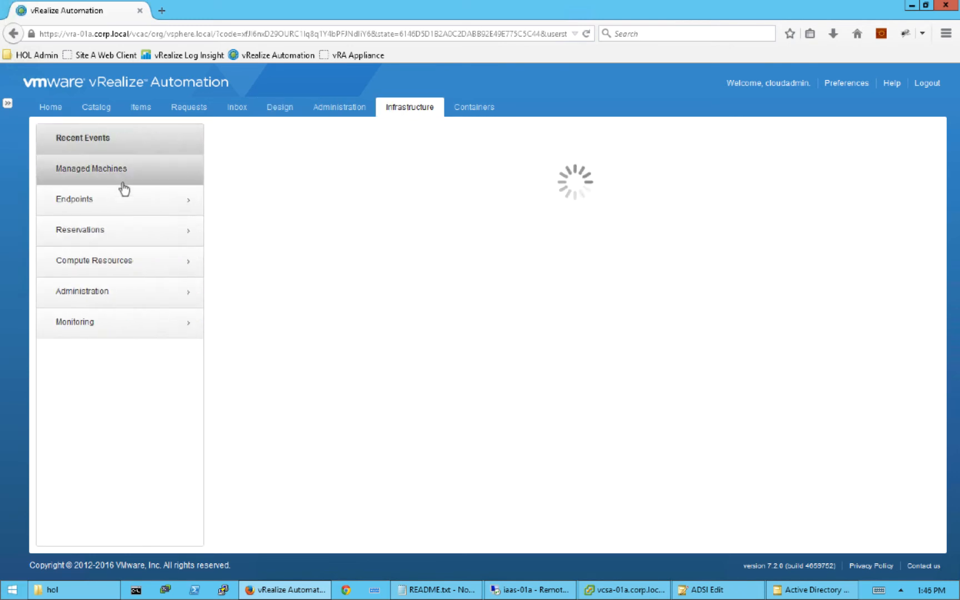
left_click(121, 208)
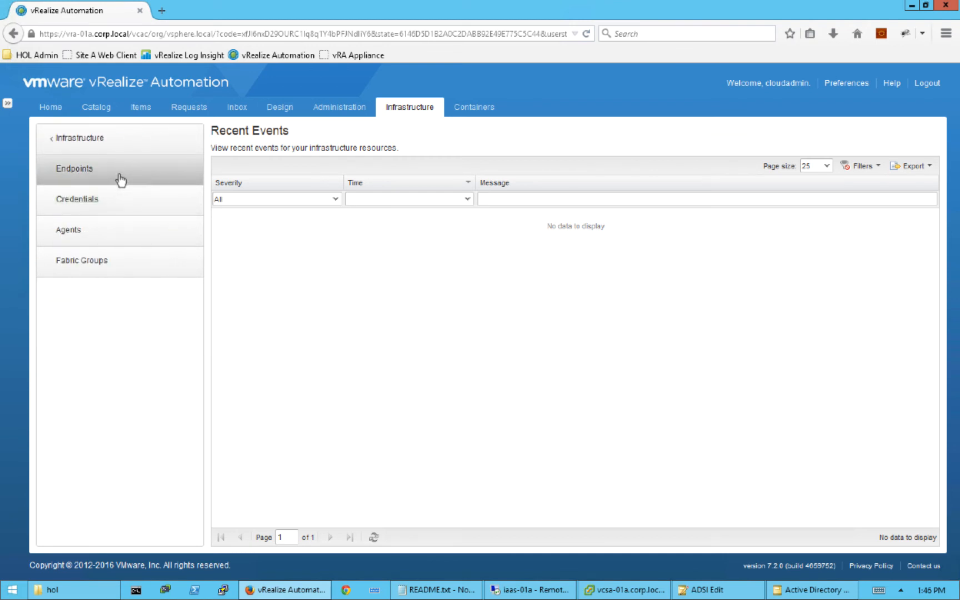
left_click(120, 180)
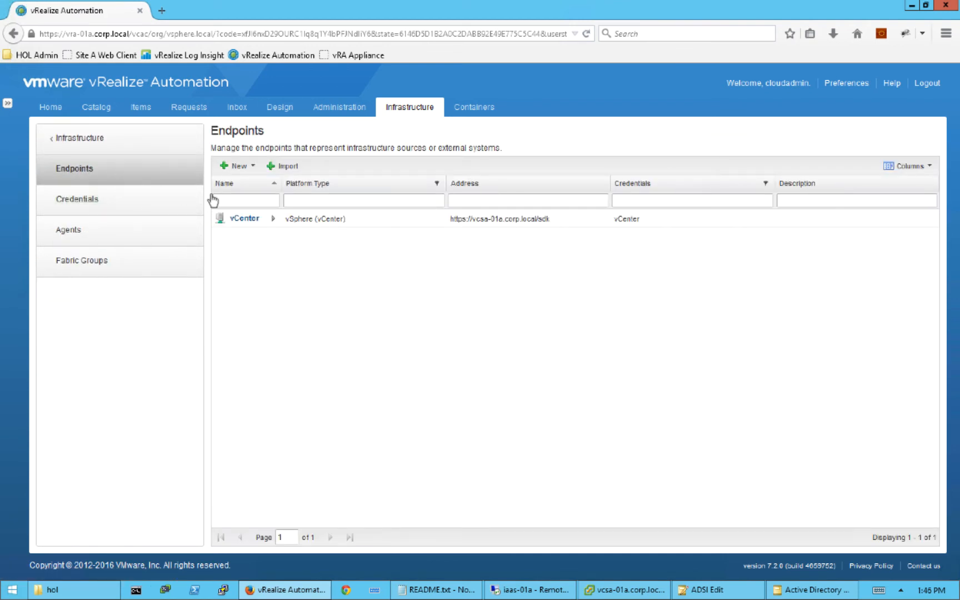
mouse_move(250, 223)
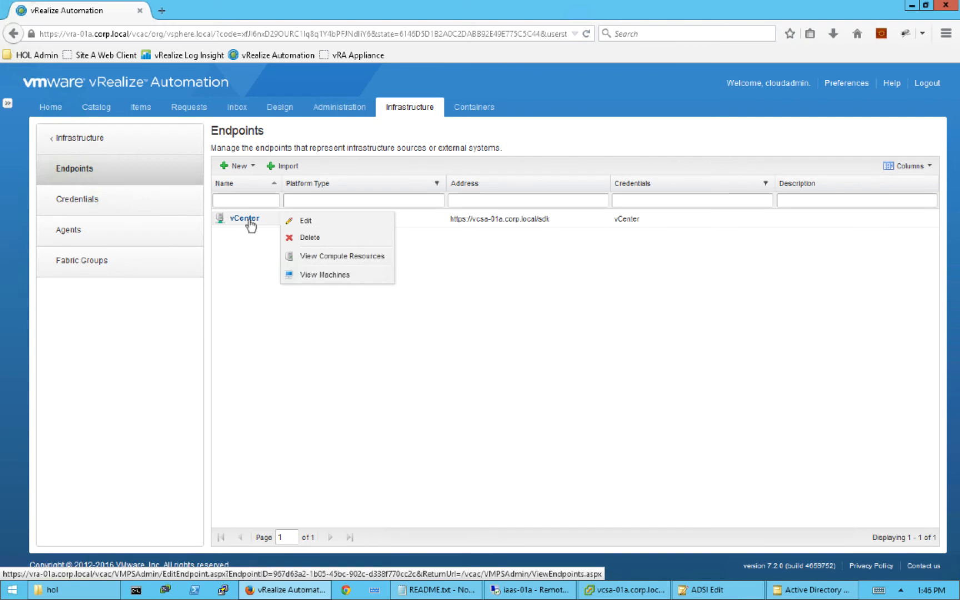
left_click(374, 257)
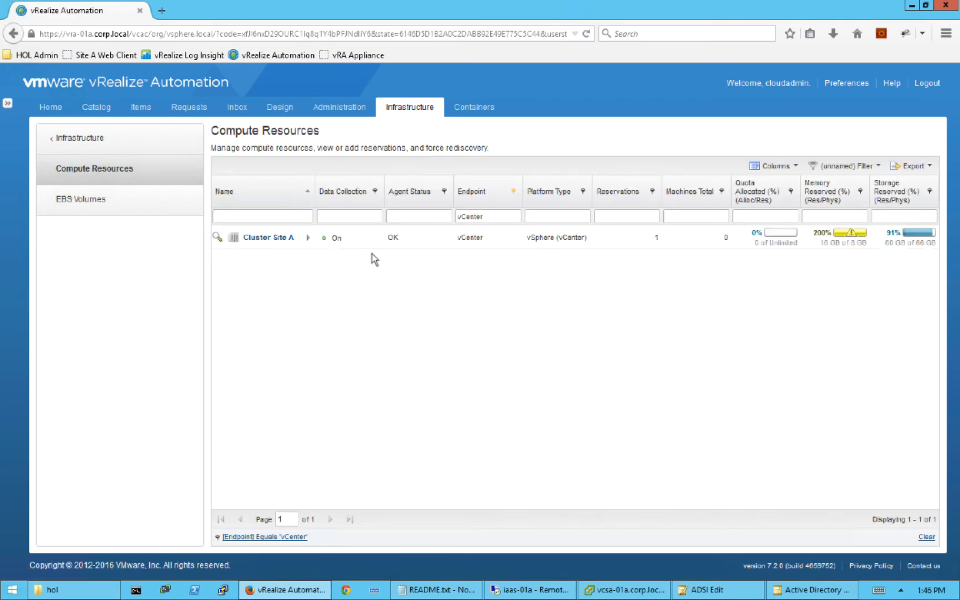
mouse_move(299, 243)
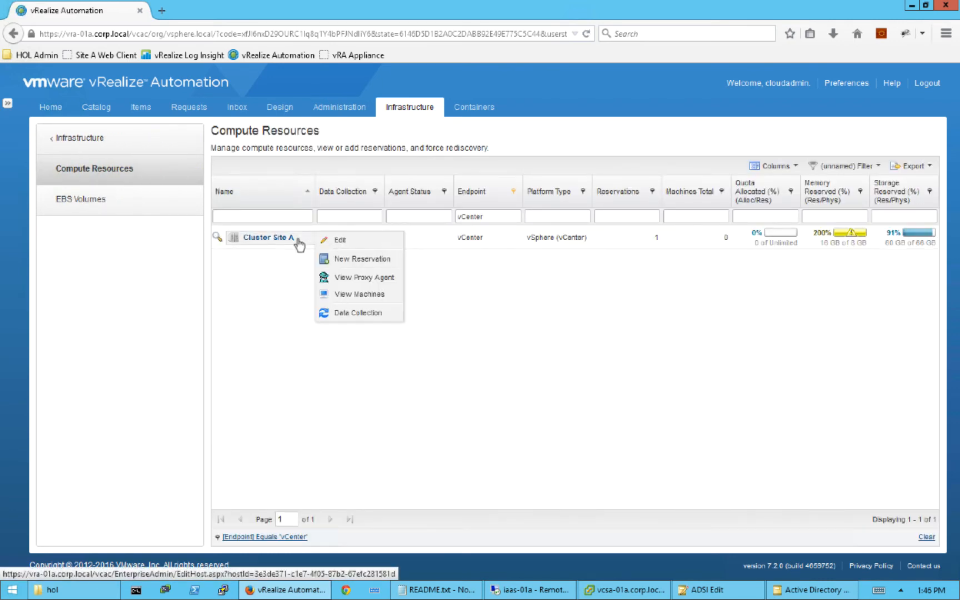
- Request an immediate inventory data collection for Cluster Site A and refresh until it succeeds
left_click(360, 312)
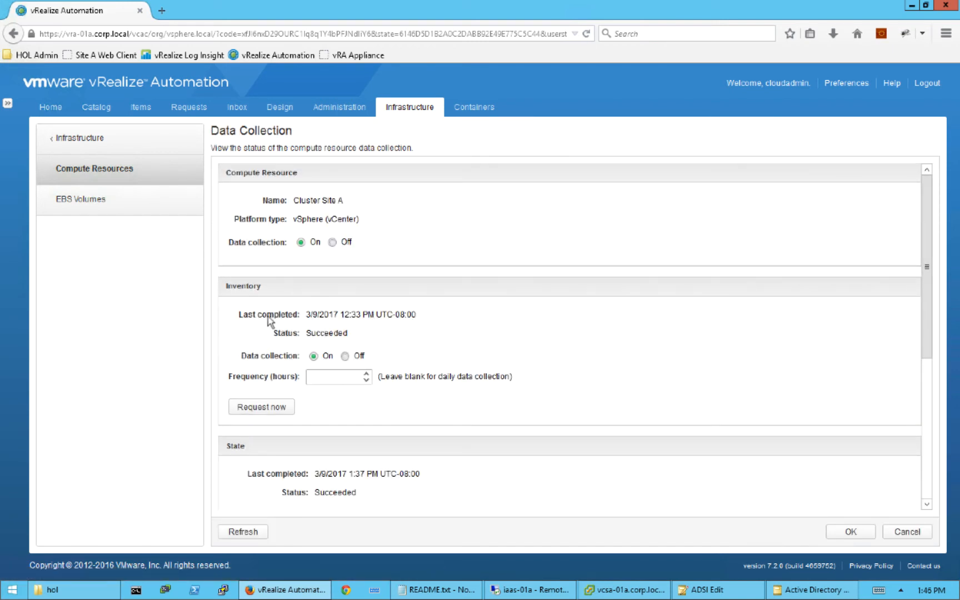
left_click(274, 408)
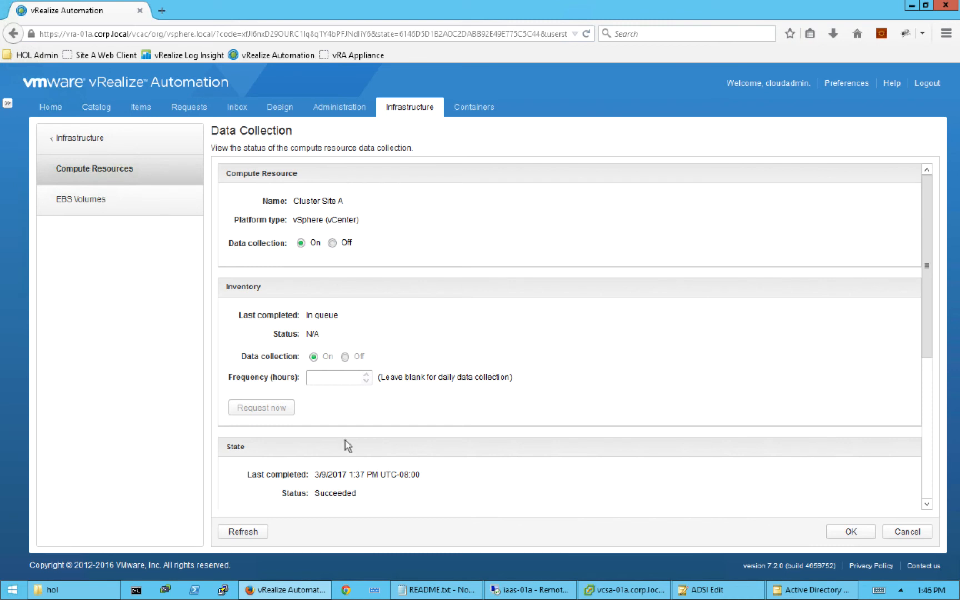
left_click(250, 533)
left_click(251, 532)
left_click(252, 532)
left_click(253, 532)
left_click(241, 531)
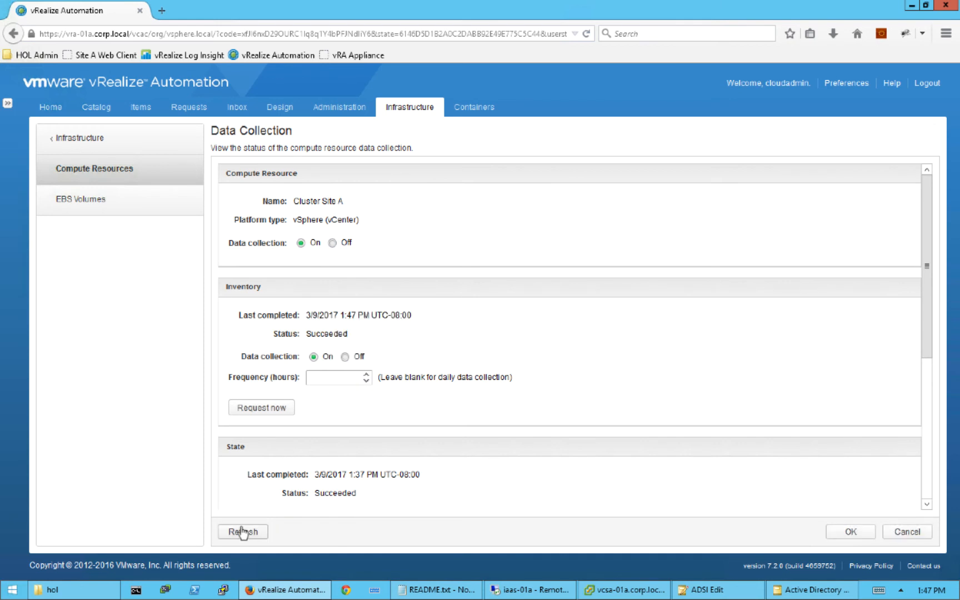
left_click(850, 532)
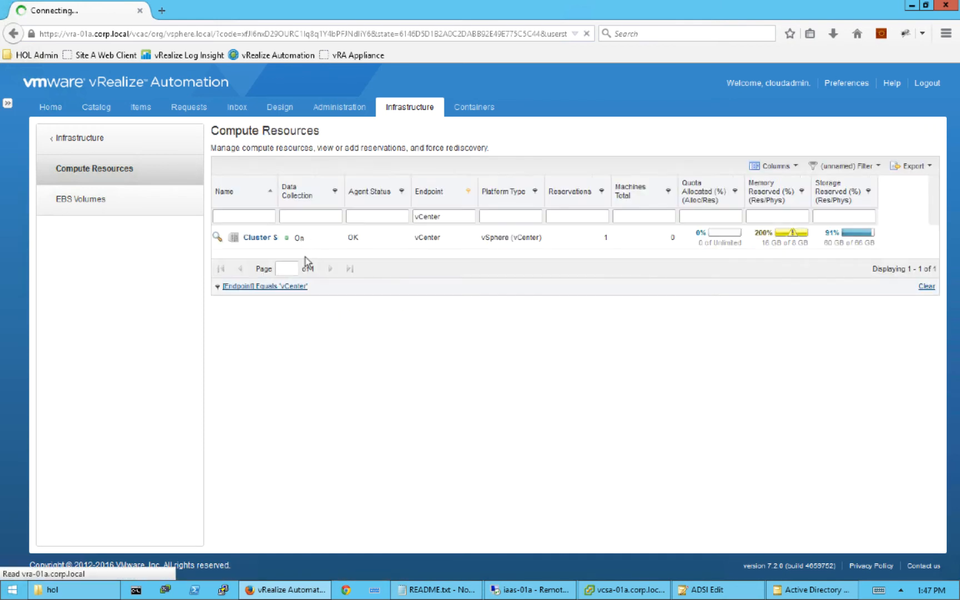
- Create blueprint CentOS7 with description 'This is a simple linux server', reviewing NSX and Properties tabs
left_click(273, 111)
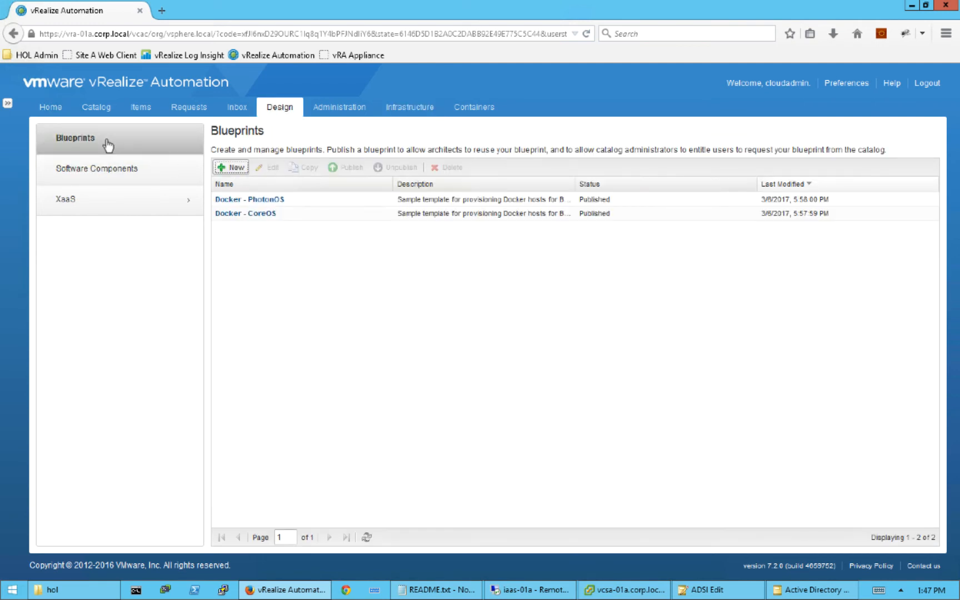
left_click(237, 168)
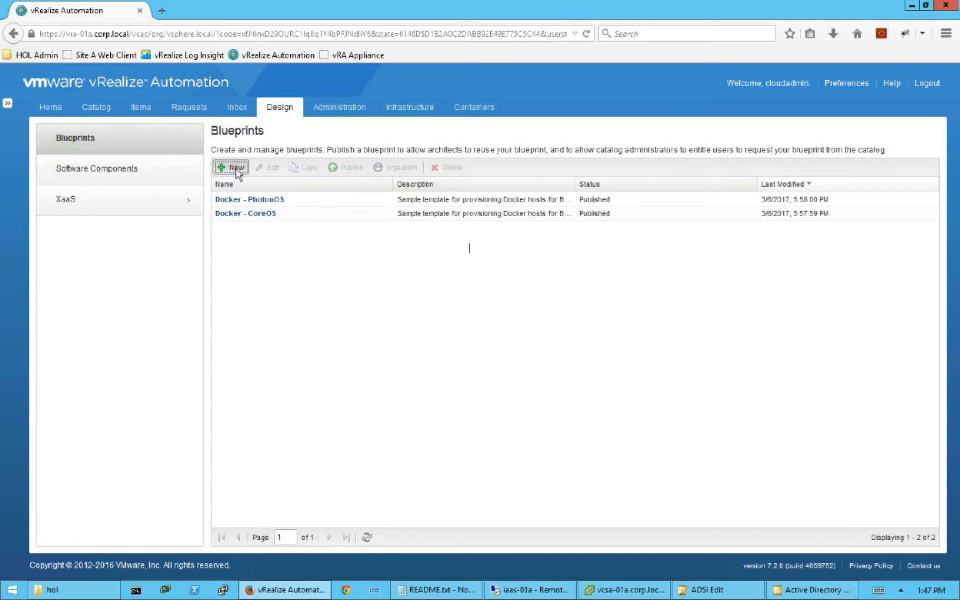
type("CentOS")
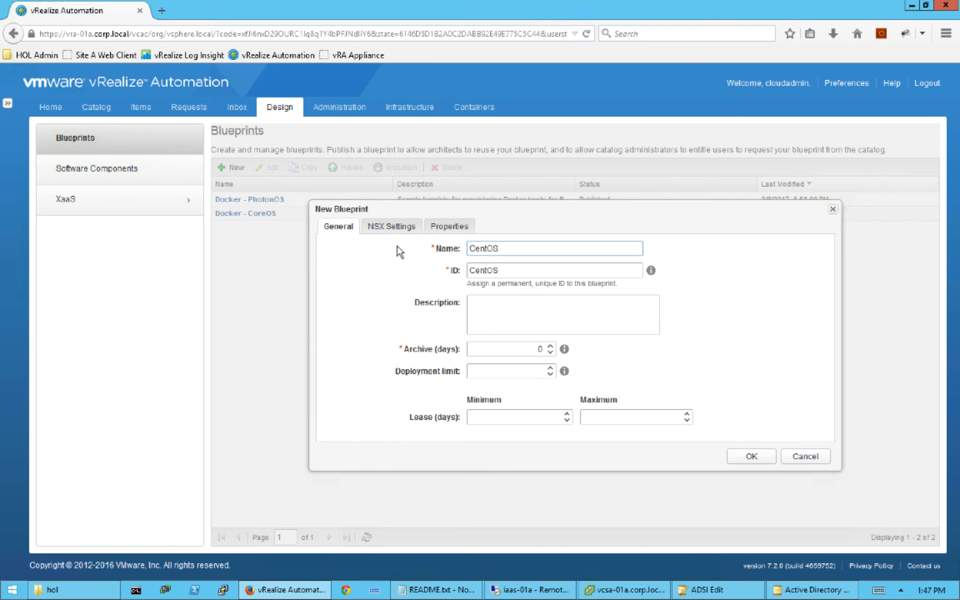
type("7")
left_click(517, 306)
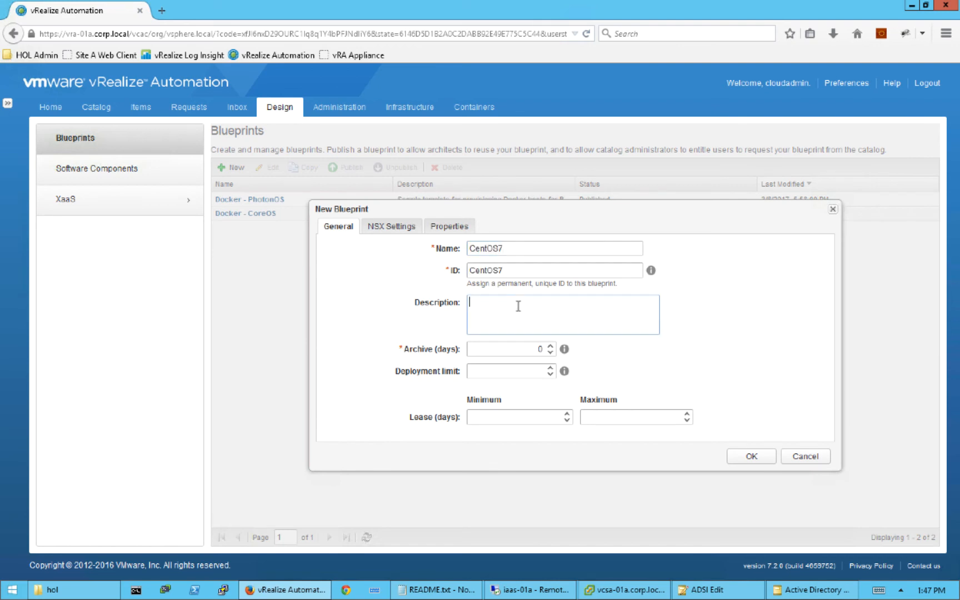
type("This is a simple linux server")
left_click(386, 228)
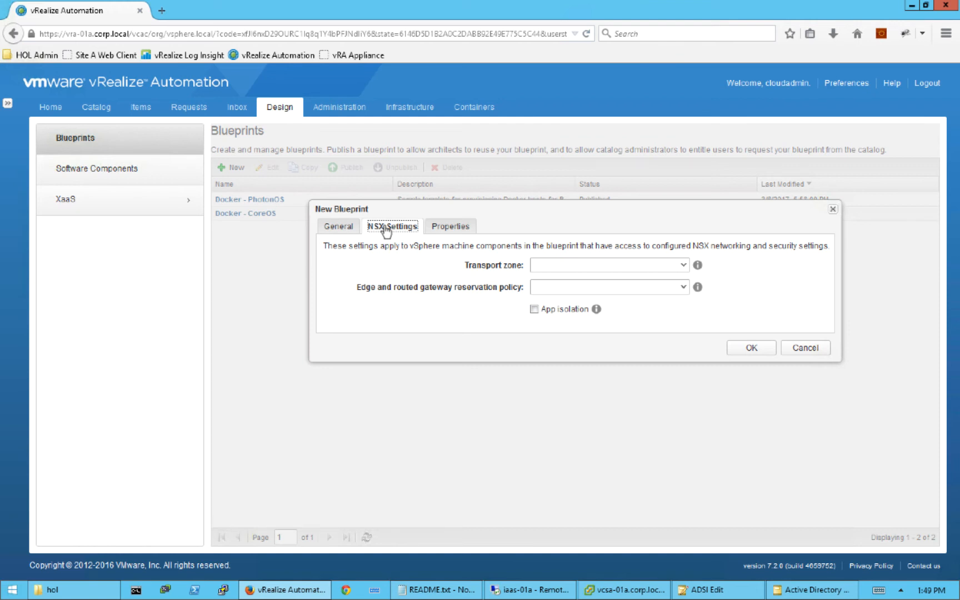
left_click(451, 232)
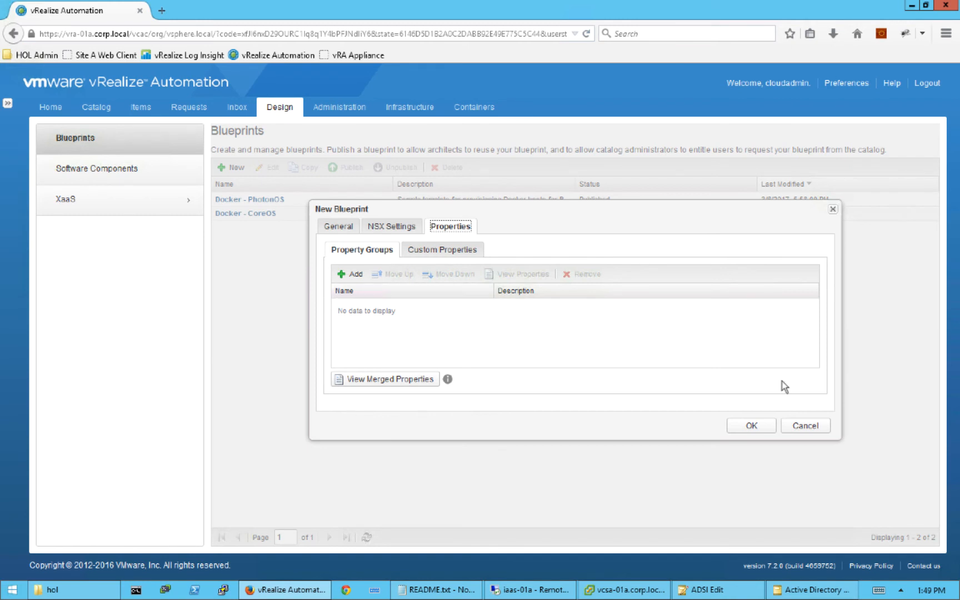
left_click(328, 227)
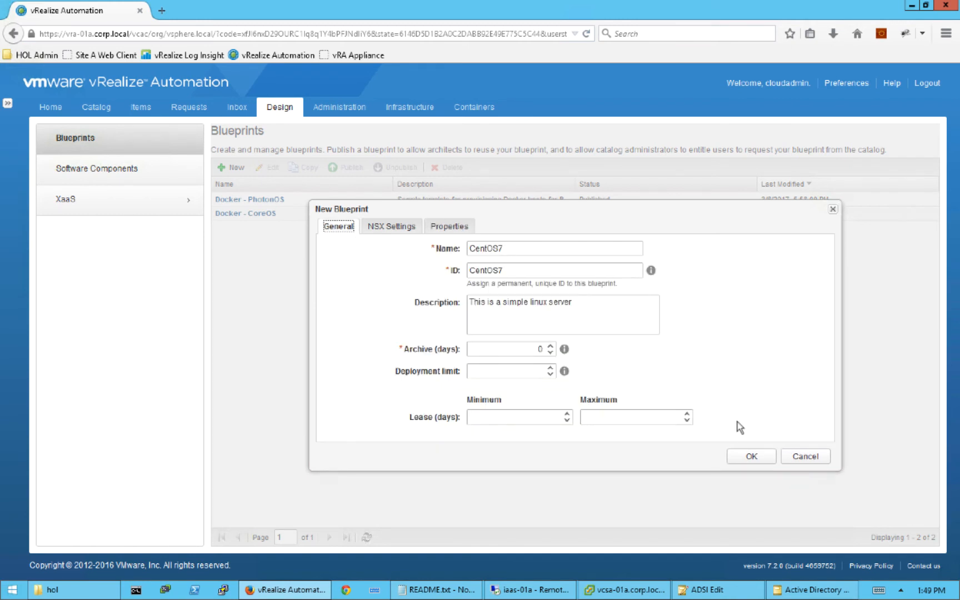
left_click(752, 458)
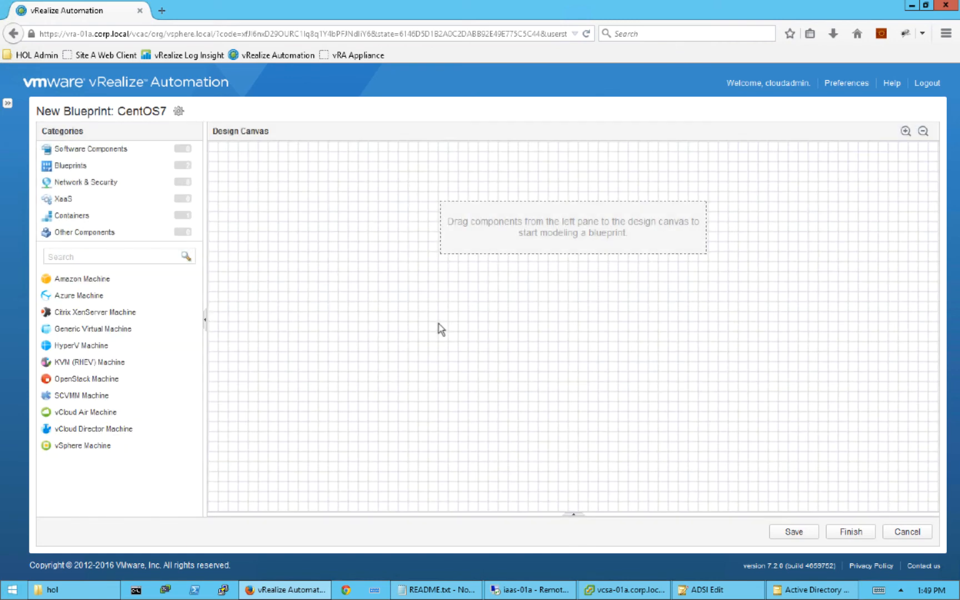
- Add a vSphere Machine to the canvas with ID CentOS7 and maximum instances 1
left_click_drag(81, 447, 500, 215)
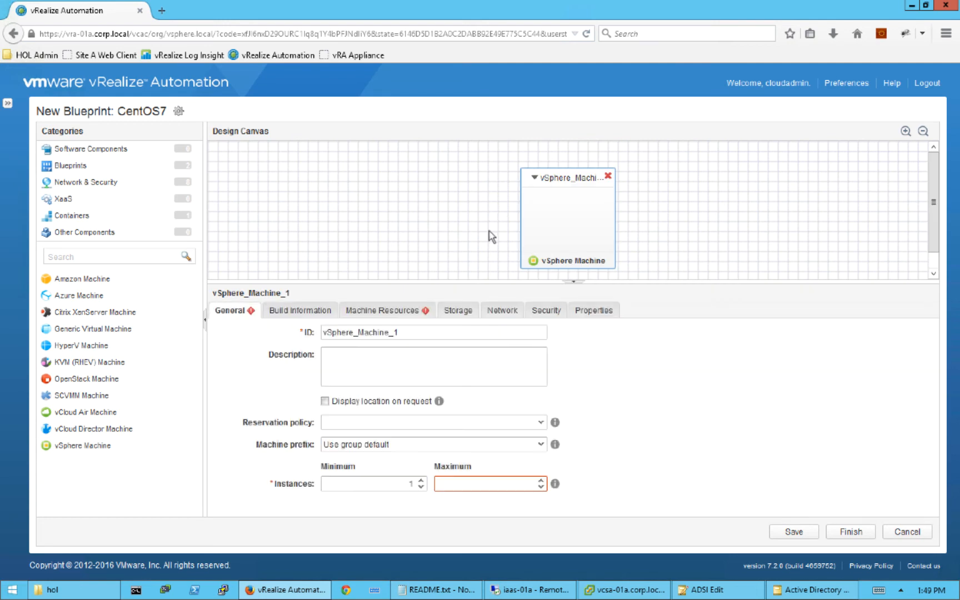
left_click_drag(405, 335, 244, 334)
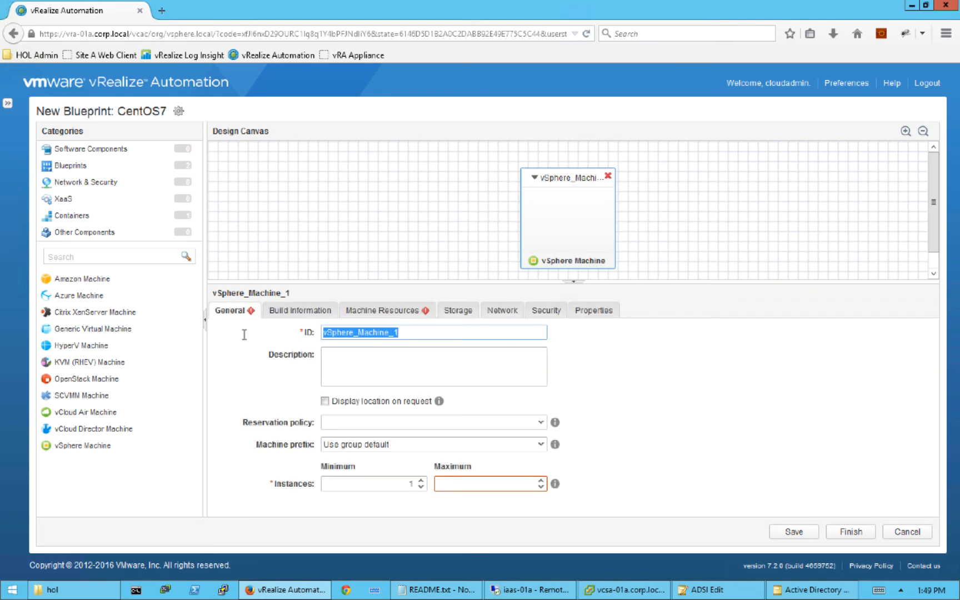
type("CentOs")
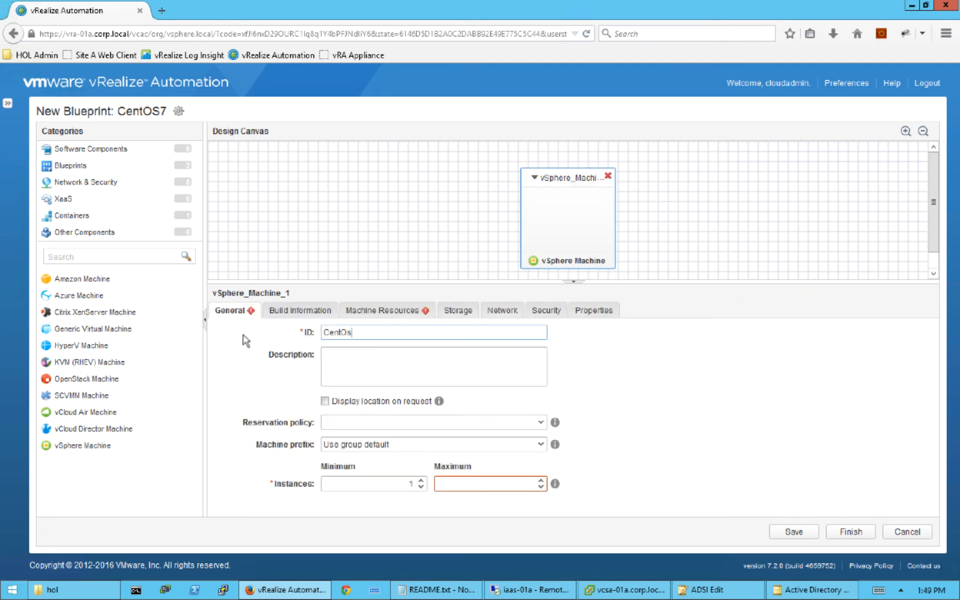
type("7")
key("BackSpace")
key("BackSpace")
type("S7")
left_click(483, 483)
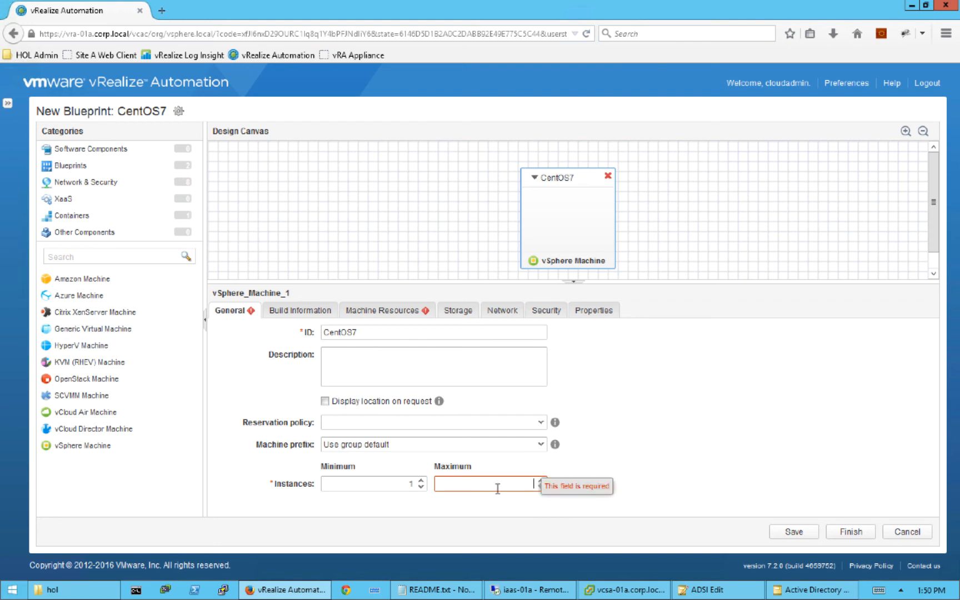
type("1")
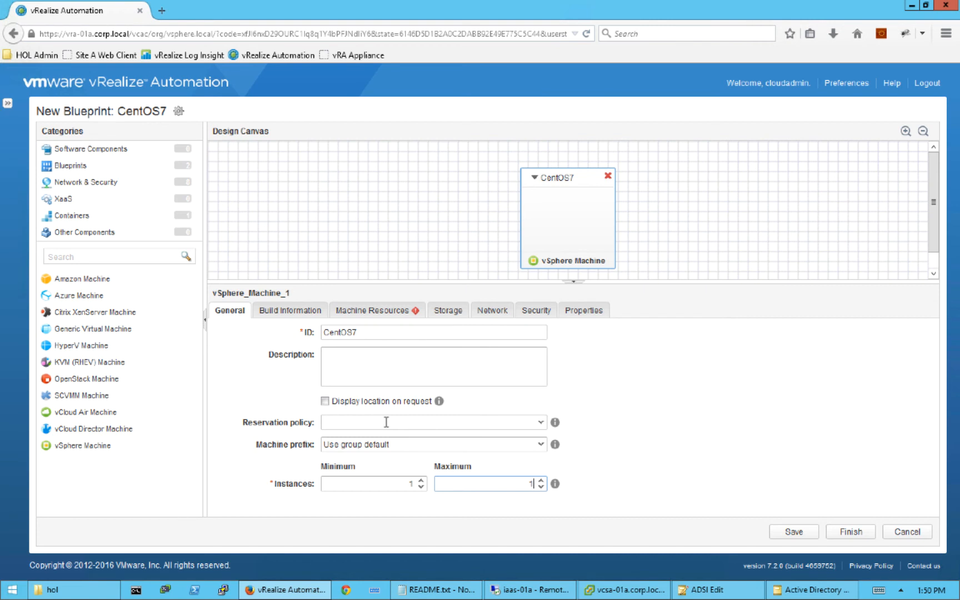
left_click(289, 312)
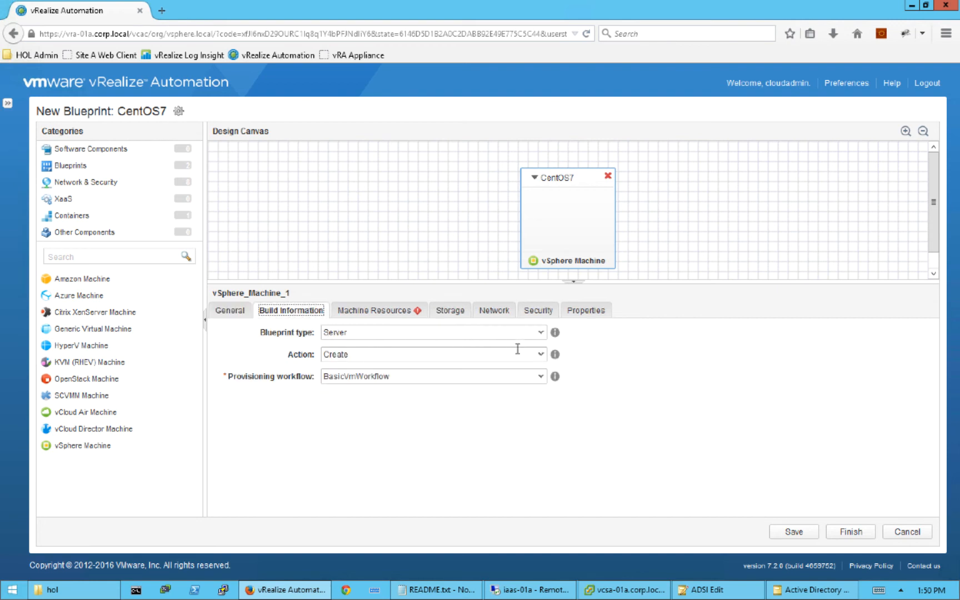
- Provision the machine as a Linked Clone of linux-base-01a
left_click(538, 358)
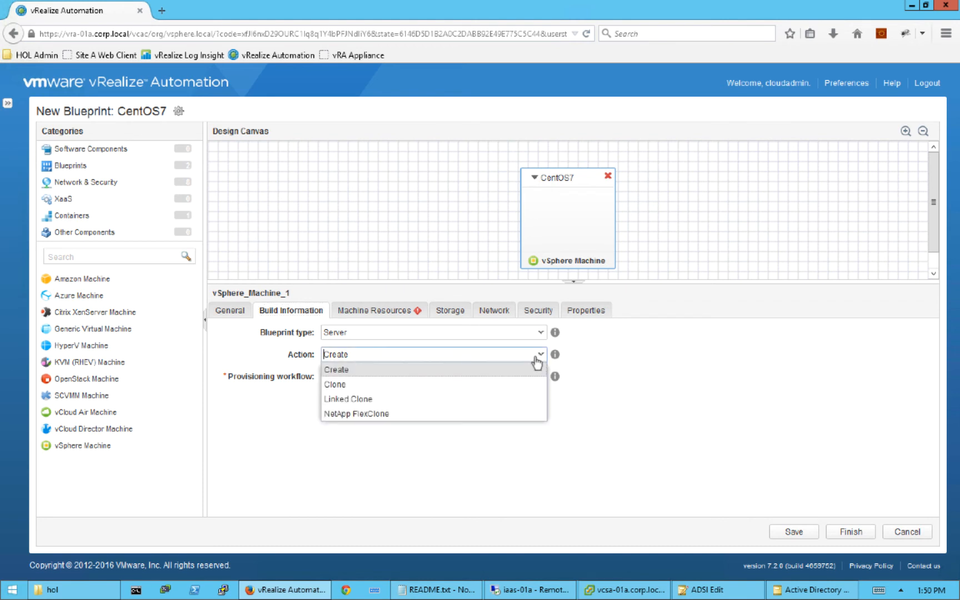
left_click(378, 400)
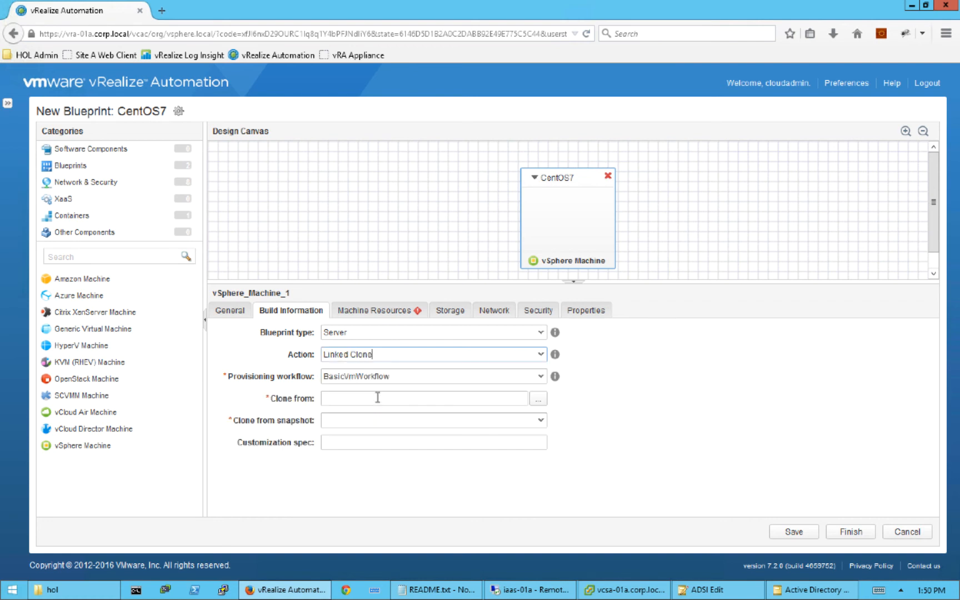
left_click(531, 403)
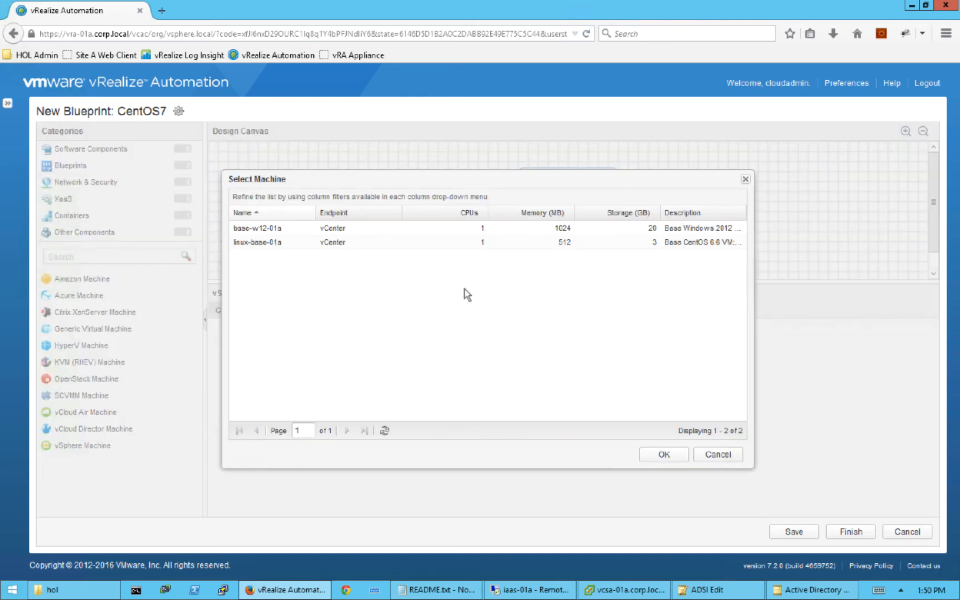
left_click(288, 245)
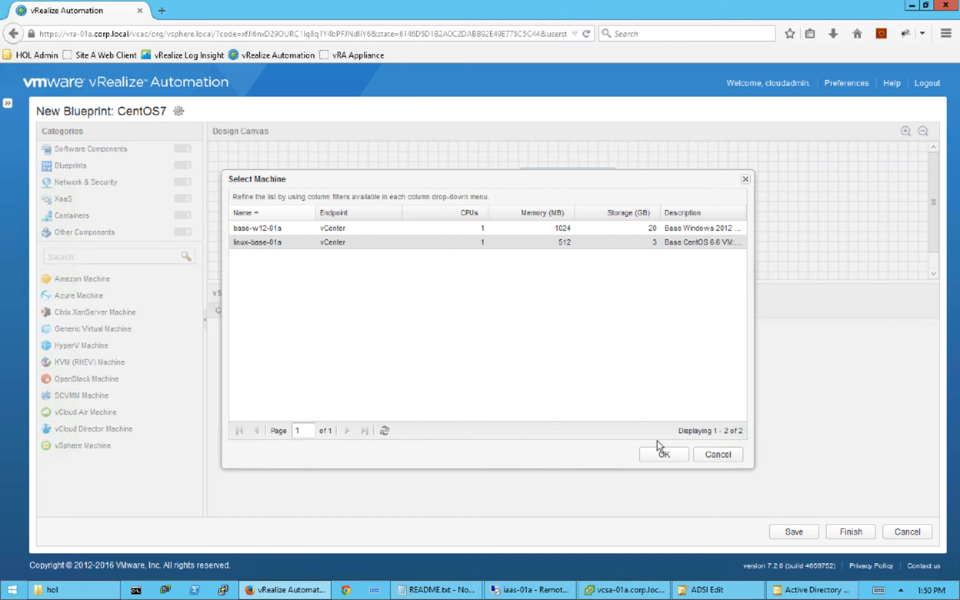
left_click(664, 453)
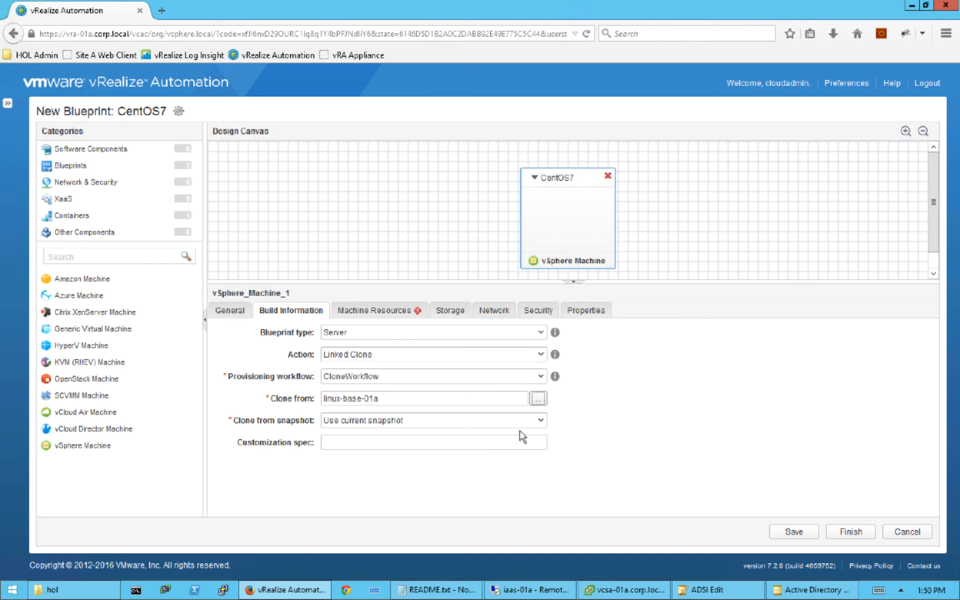
- Clone from snapshot Base and paste CentOS as the customization spec
left_click(540, 425)
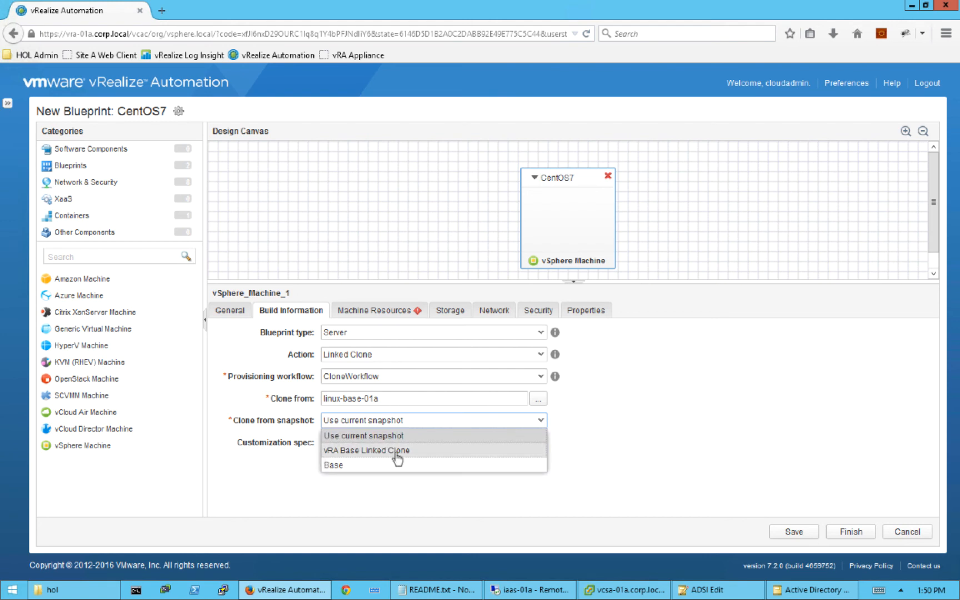
left_click(351, 467)
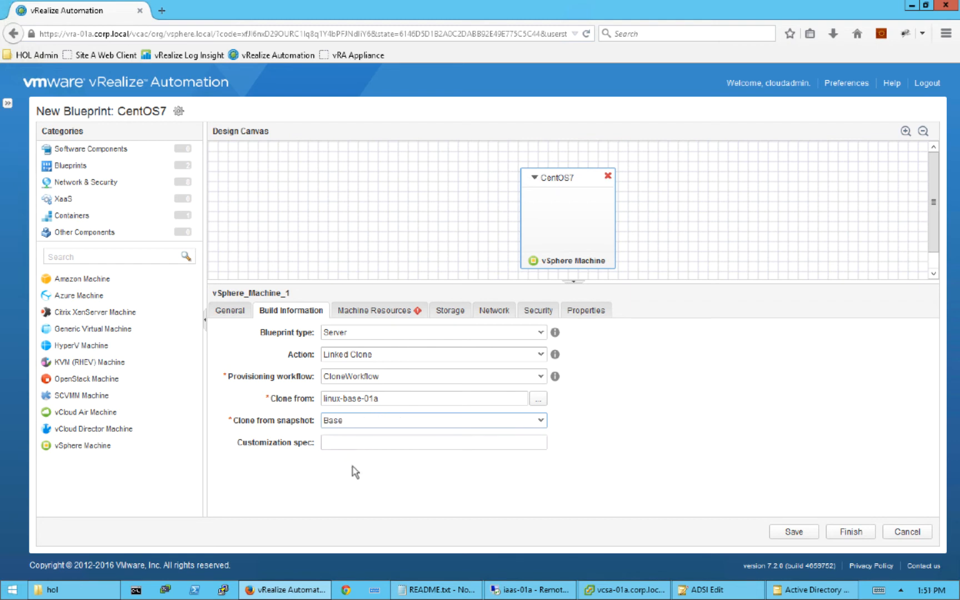
left_click(348, 438)
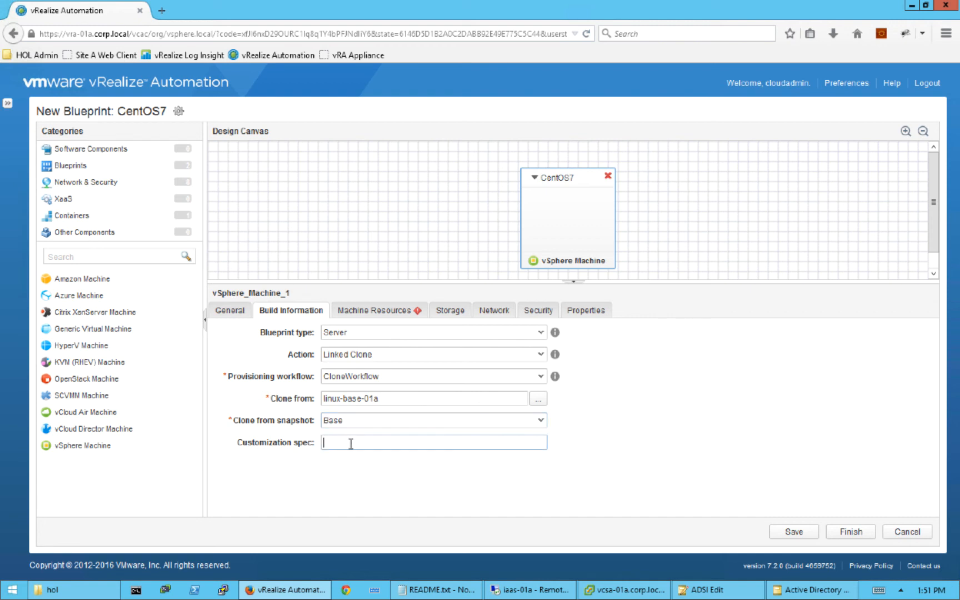
right_click(349, 440)
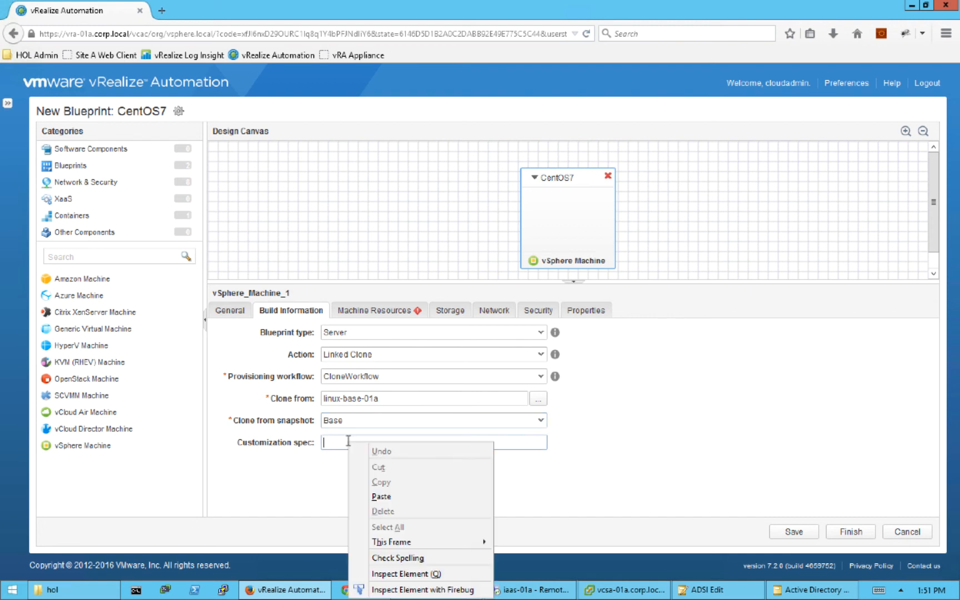
left_click(393, 495)
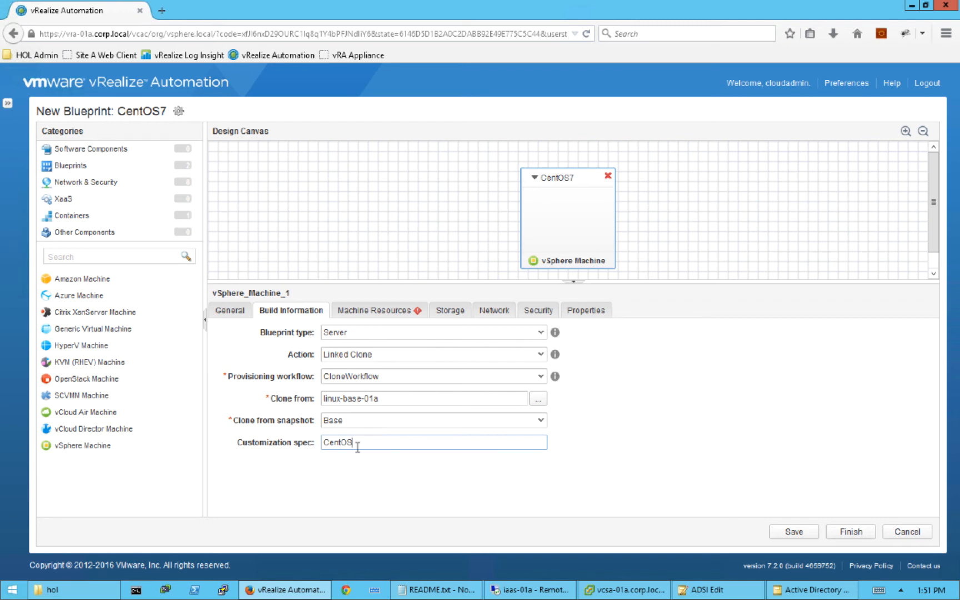
left_click(379, 312)
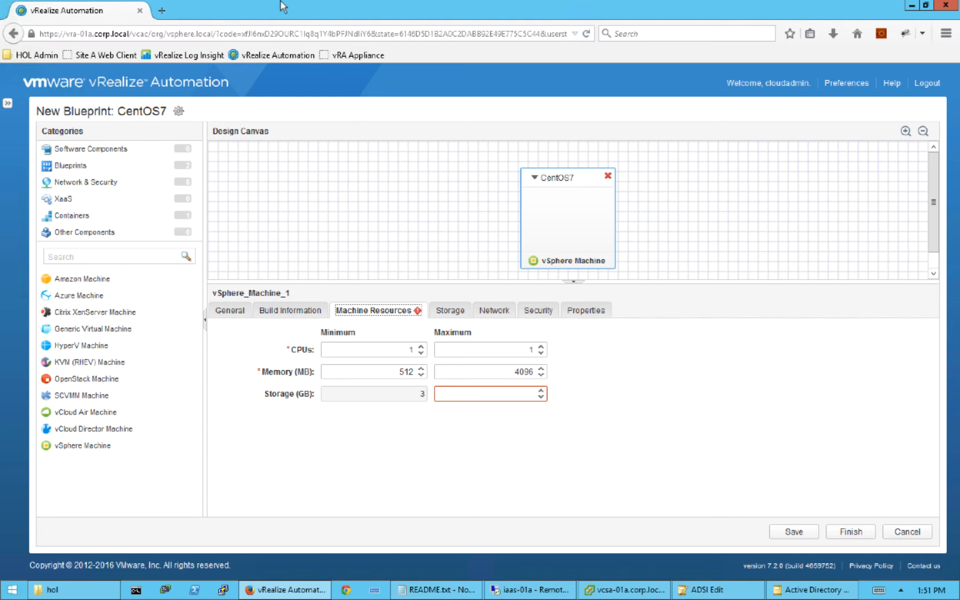
- Quit the mail application on the host desktop and restore the remote session to full screen
mouse_move(142, 34)
left_click(36, 22)
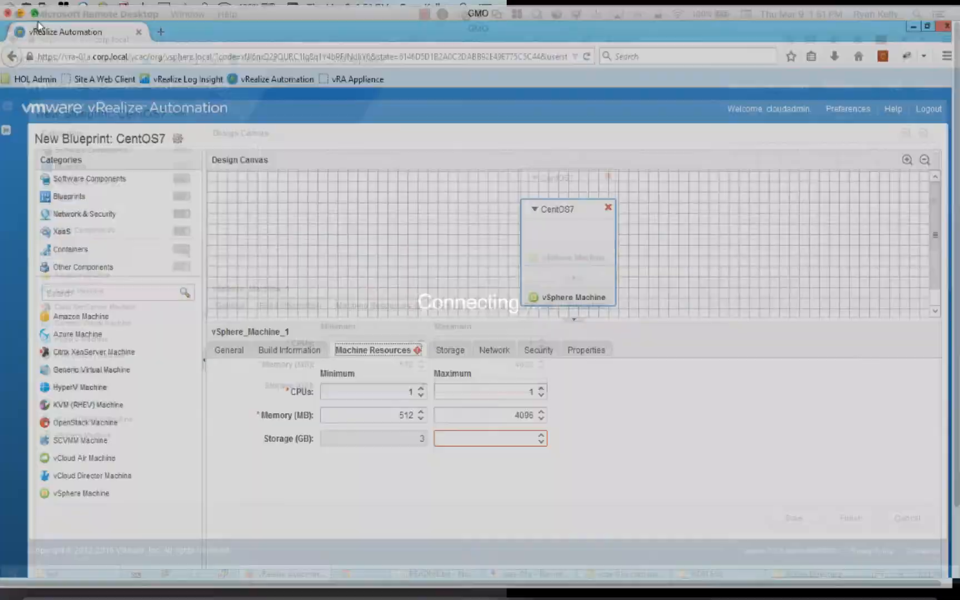
right_click(222, 575)
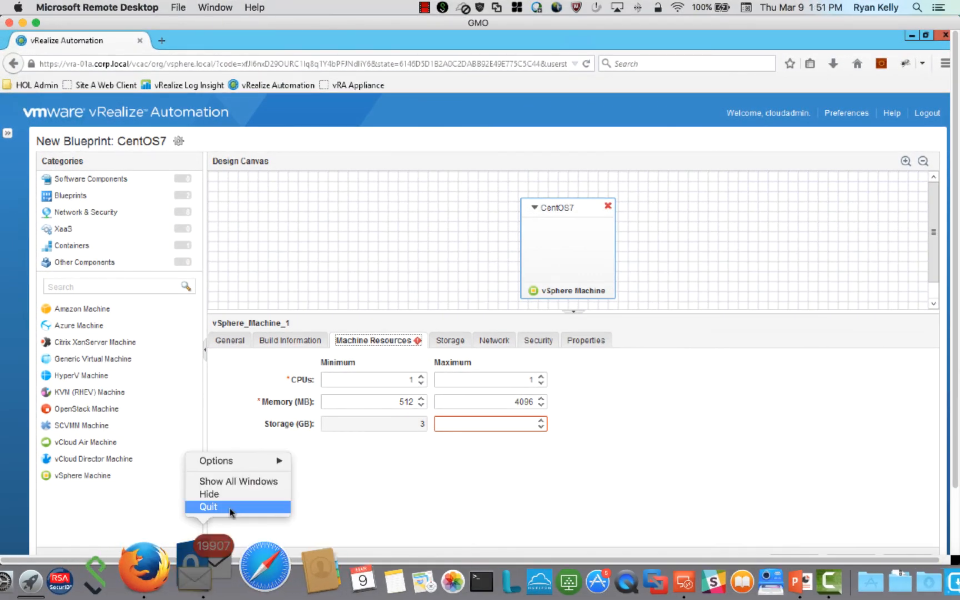
left_click(225, 507)
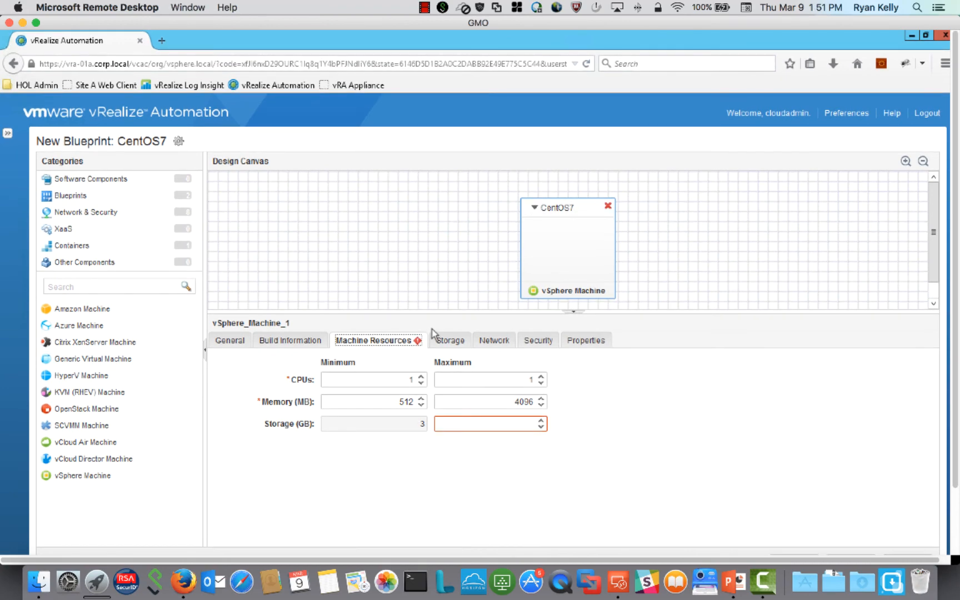
left_click(36, 24)
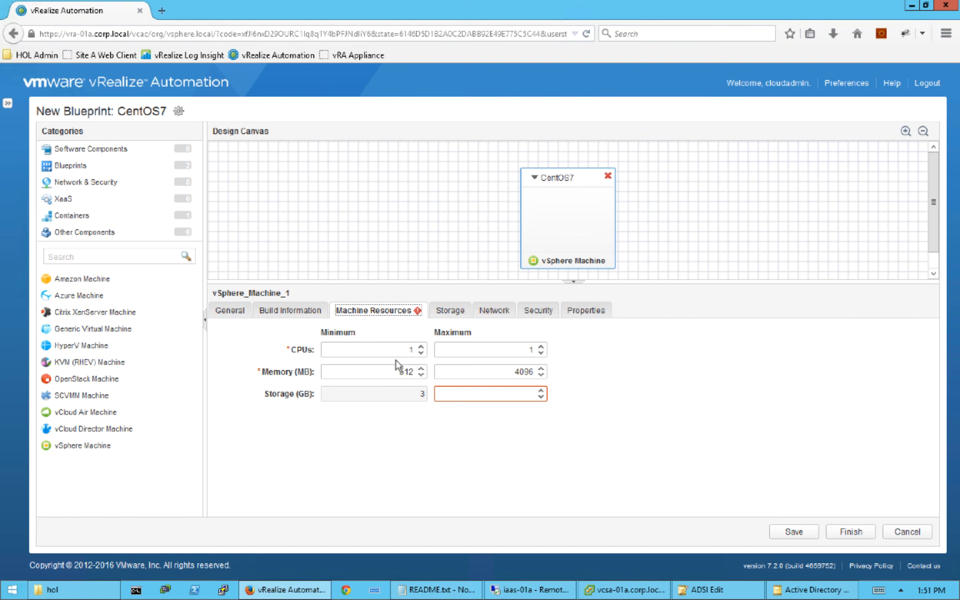
- Set CPUs to 2–4, minimum memory to 1024 MB and maximum storage to 20 GB
left_click(421, 346)
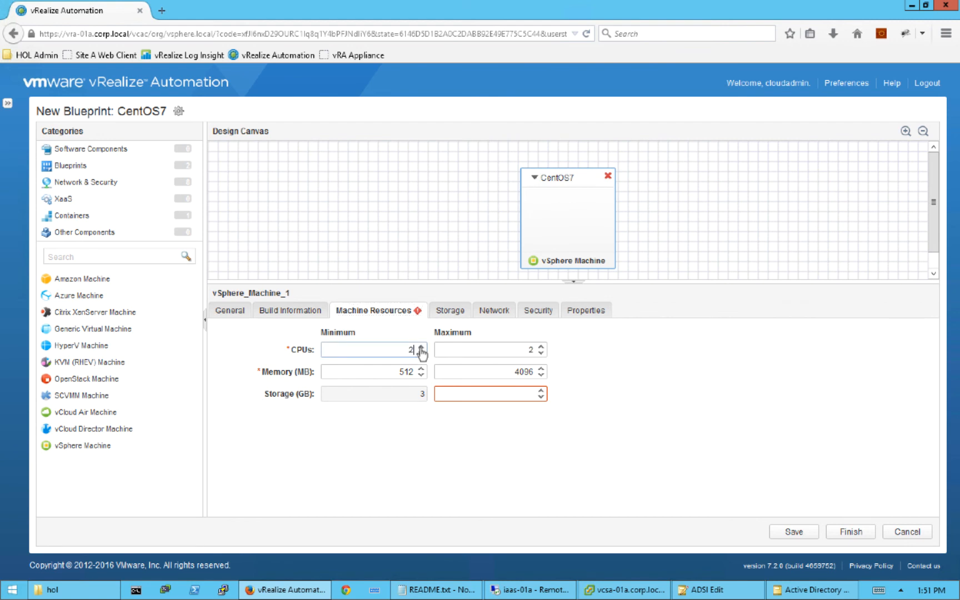
left_click(395, 371)
double_click(396, 371)
left_click(397, 371)
double_click(418, 371)
type("1024")
left_click_drag(527, 349, 546, 349)
type("4")
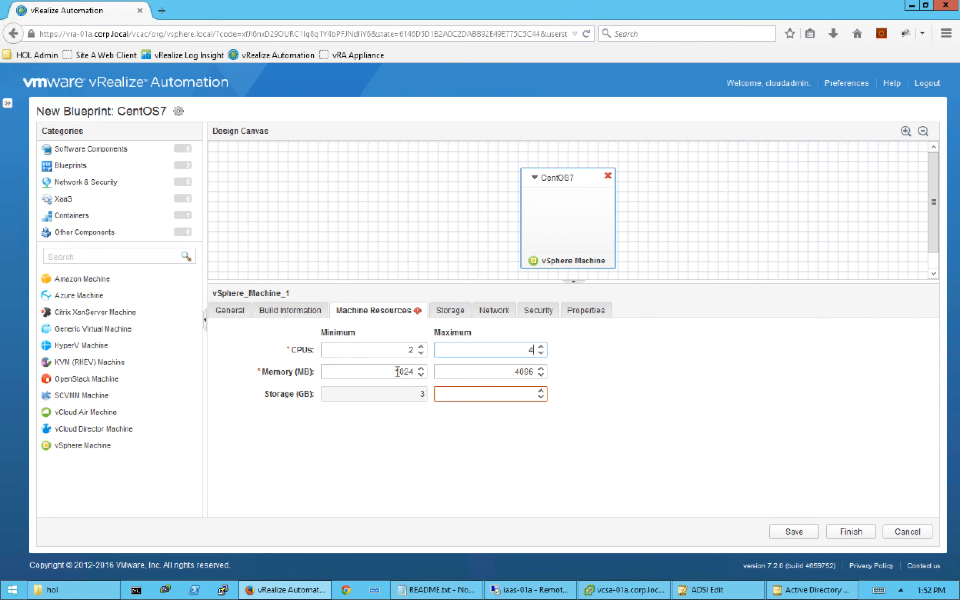
left_click(530, 393)
type("20")
- Commit the 20 GB storage maximum and review the Storage, Network, Security and Properties tabs
left_click(468, 437)
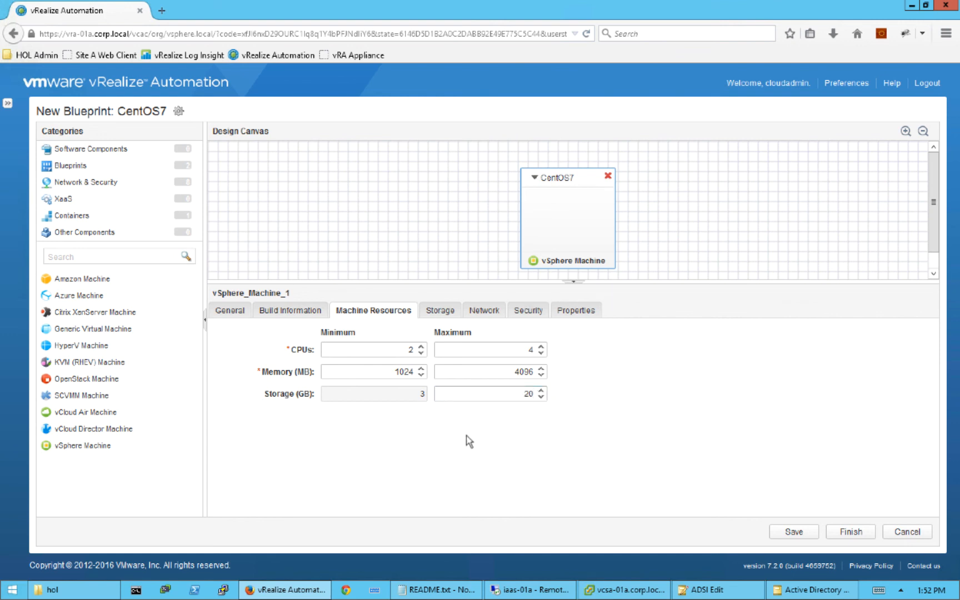
left_click(439, 315)
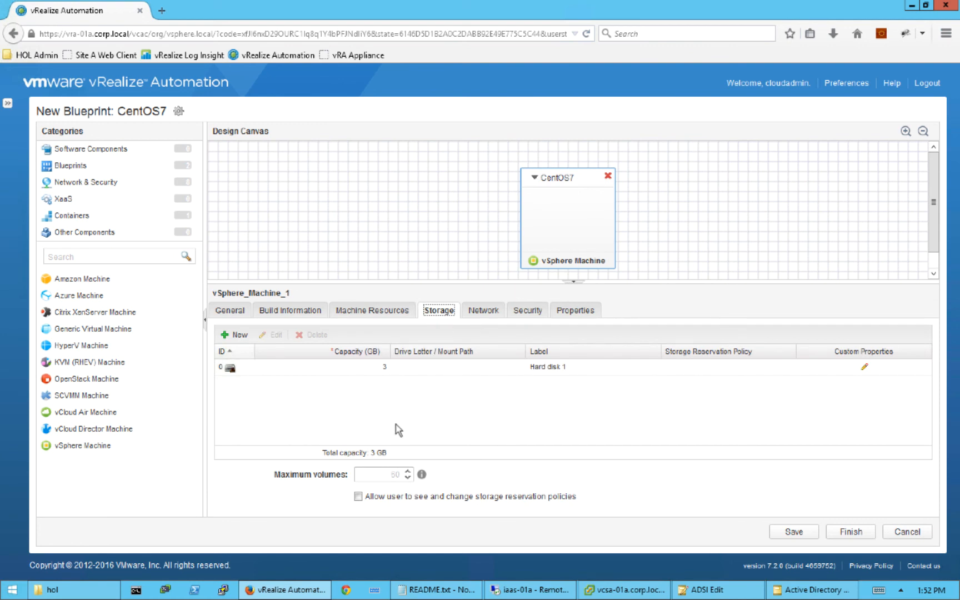
left_click(483, 312)
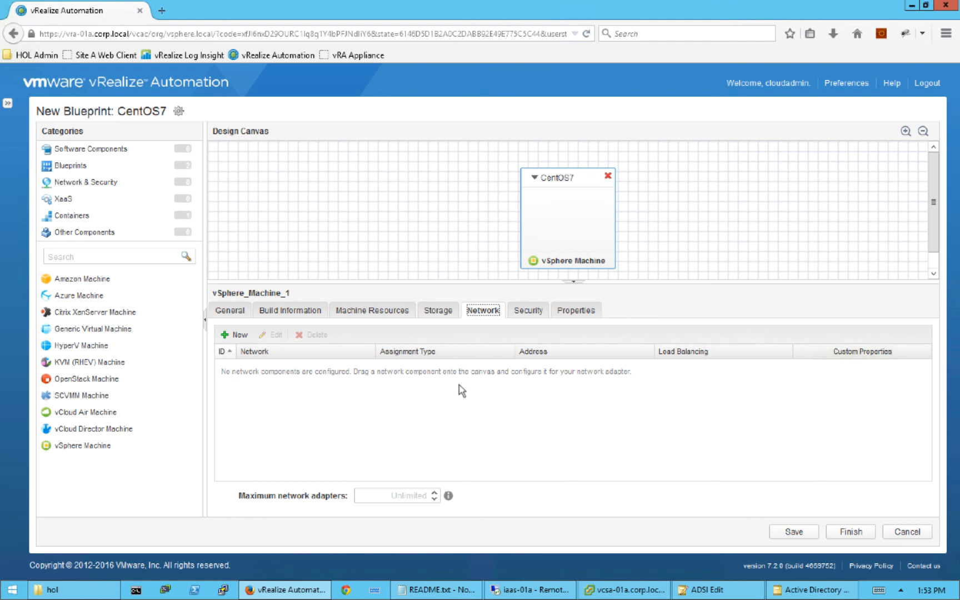
left_click(527, 313)
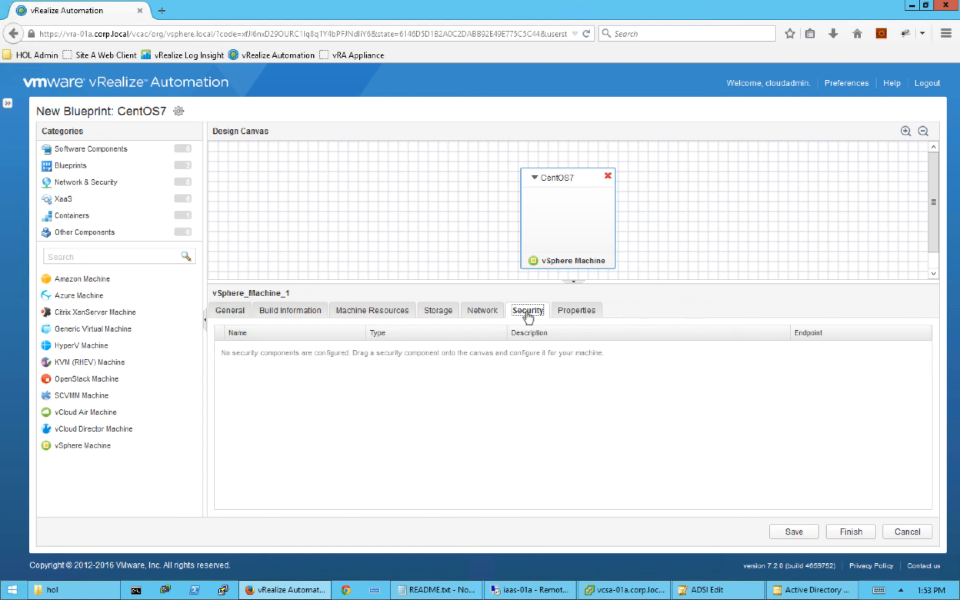
left_click(574, 315)
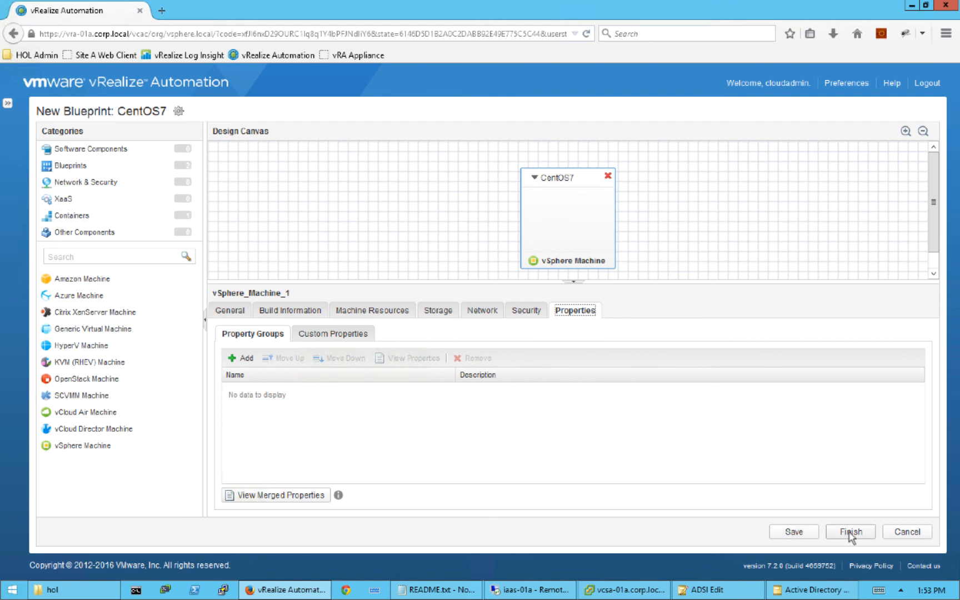
- Save and finish the CentOS7 blueprint, then publish it from the Blueprints list
left_click(803, 535)
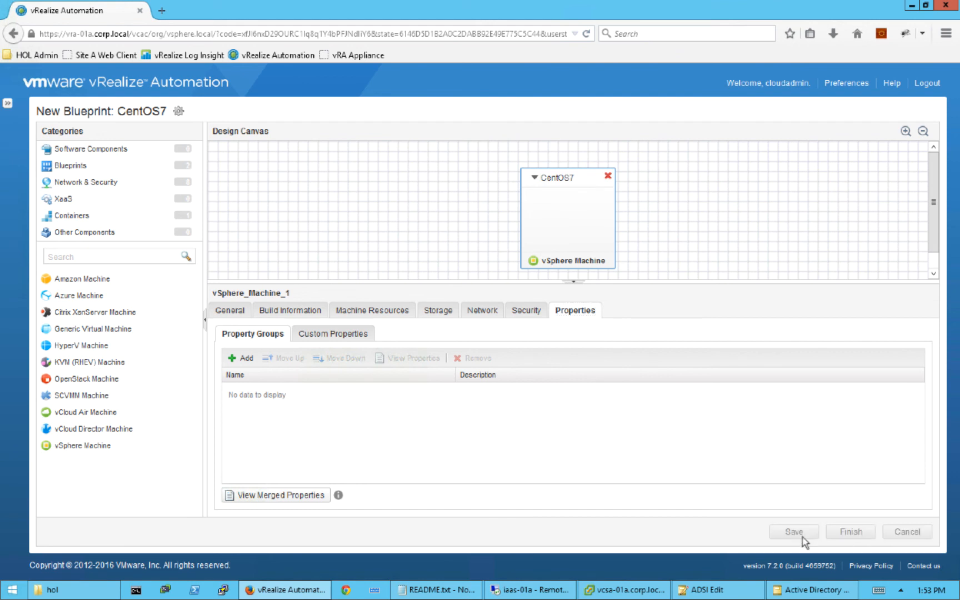
left_click(850, 532)
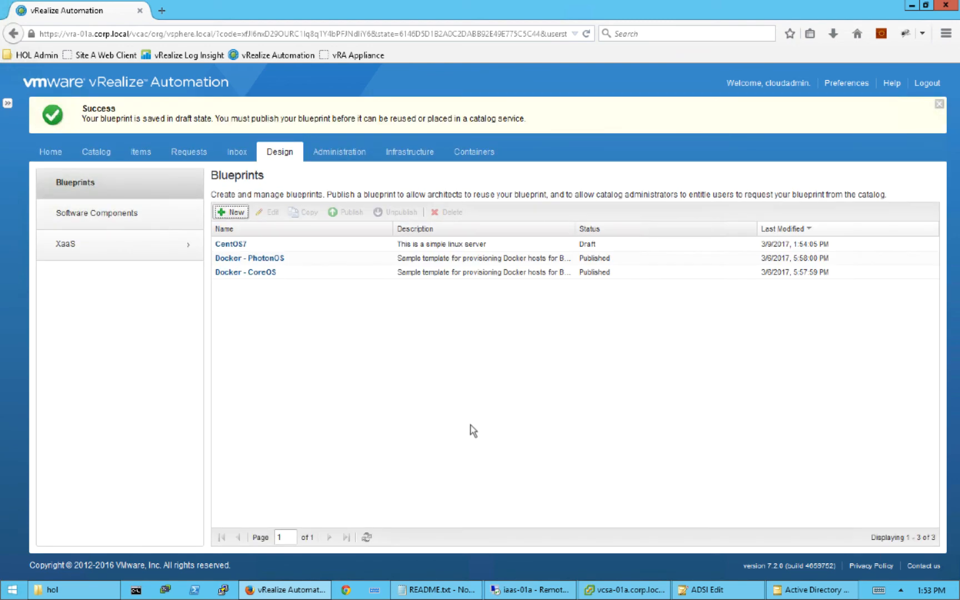
left_click(336, 248)
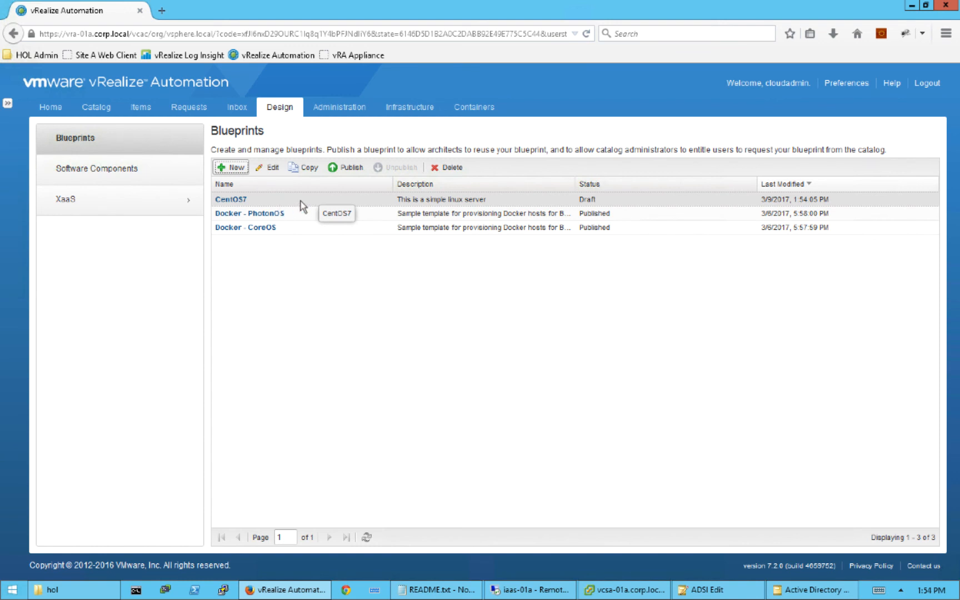
left_click(348, 168)
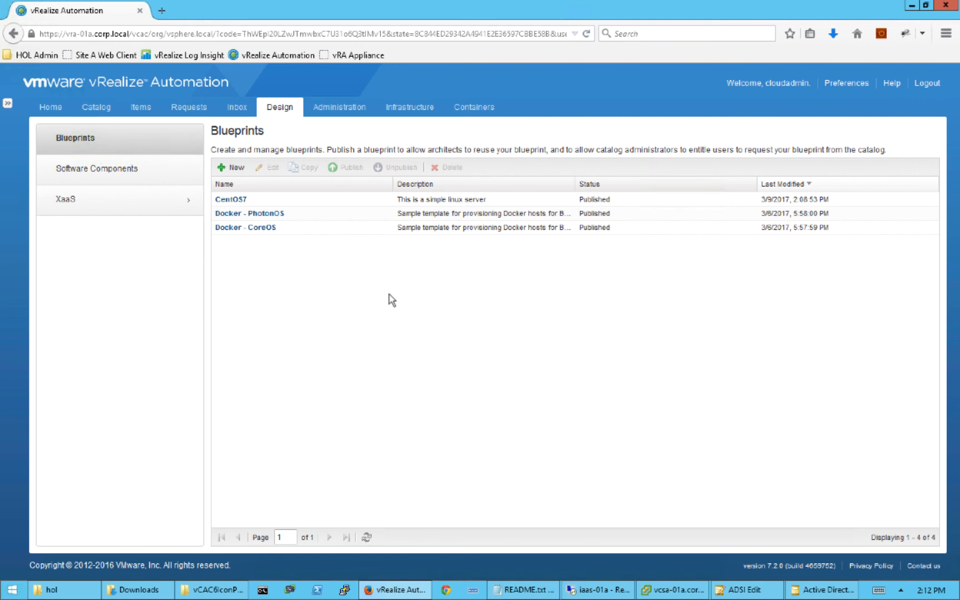
- Start a new service under Administration and name it Infrastructure
left_click(338, 110)
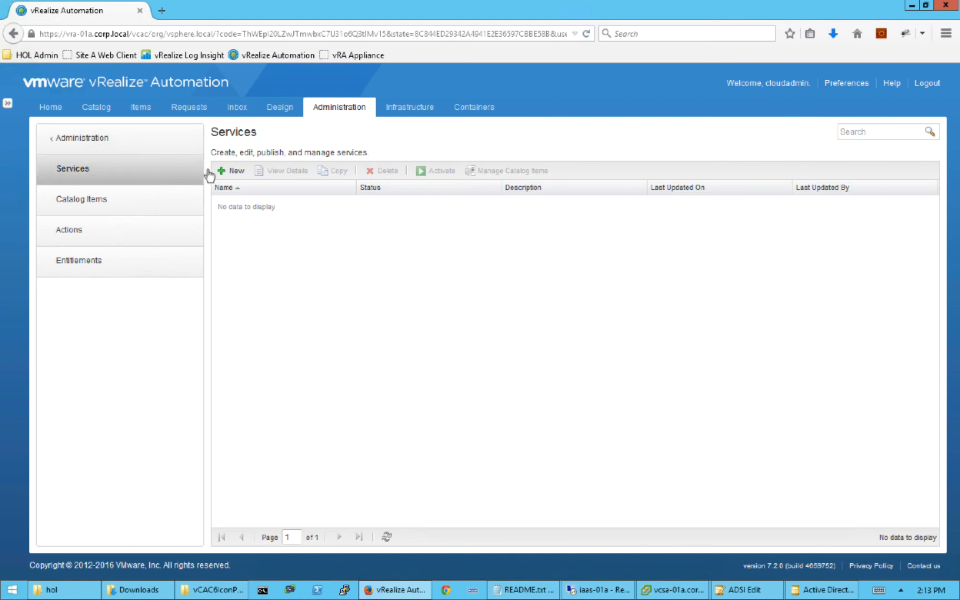
left_click(237, 172)
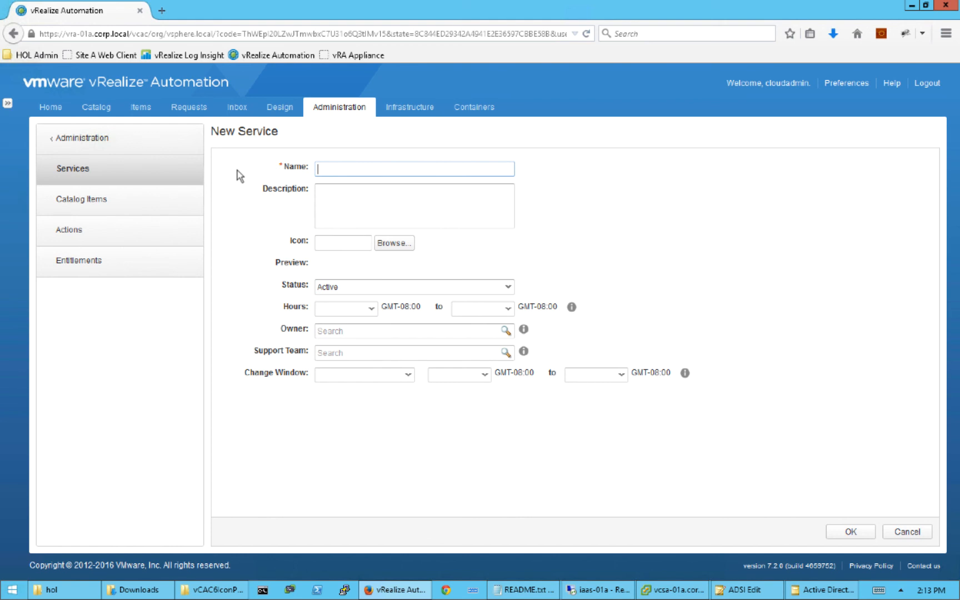
type("Infrastructure")
- Load vmtocloud.com in a new tab and open its vRA/vCAC Icon Pack page
left_click(162, 11)
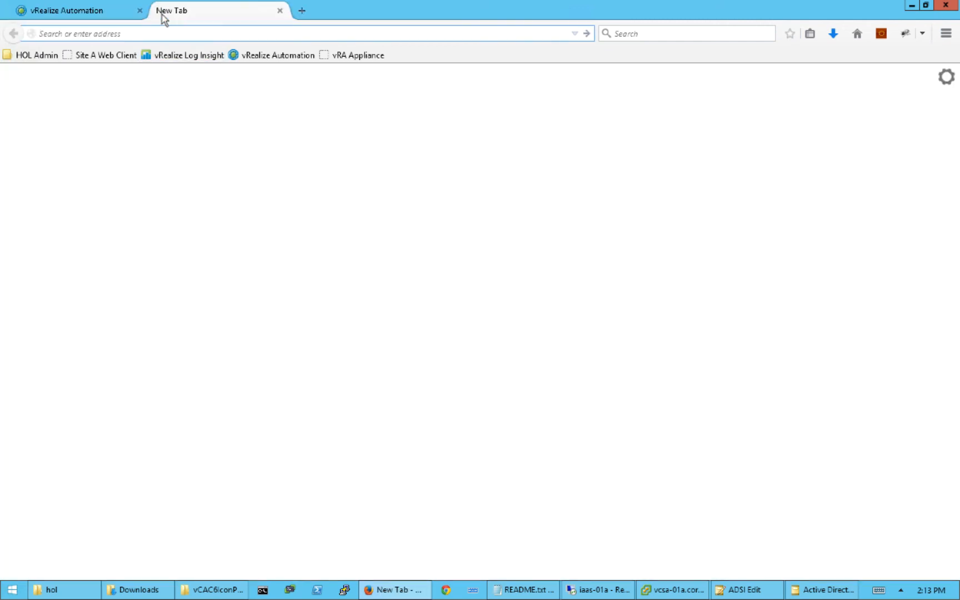
type("vmtocloud.com")
key("Return")
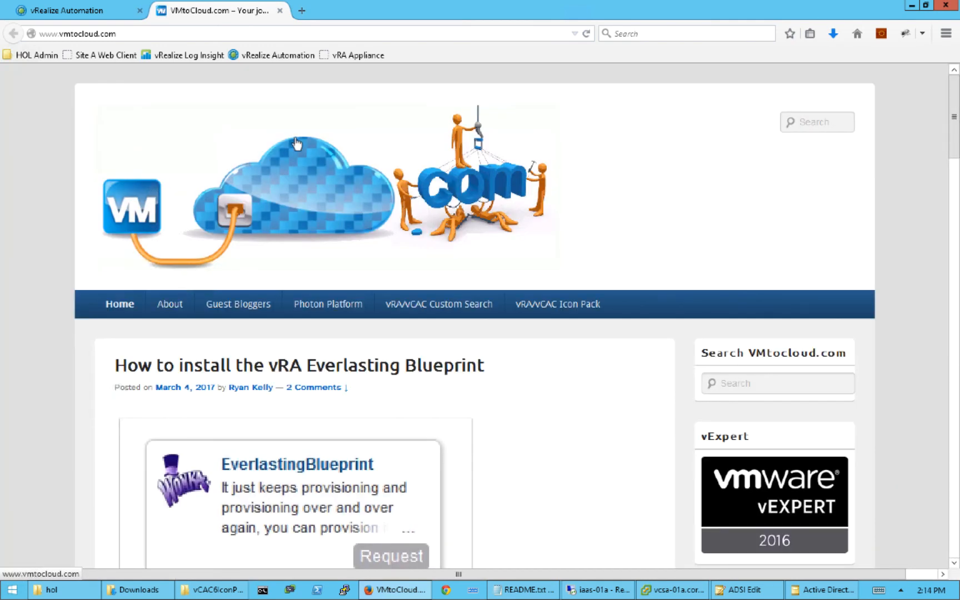
left_click(557, 308)
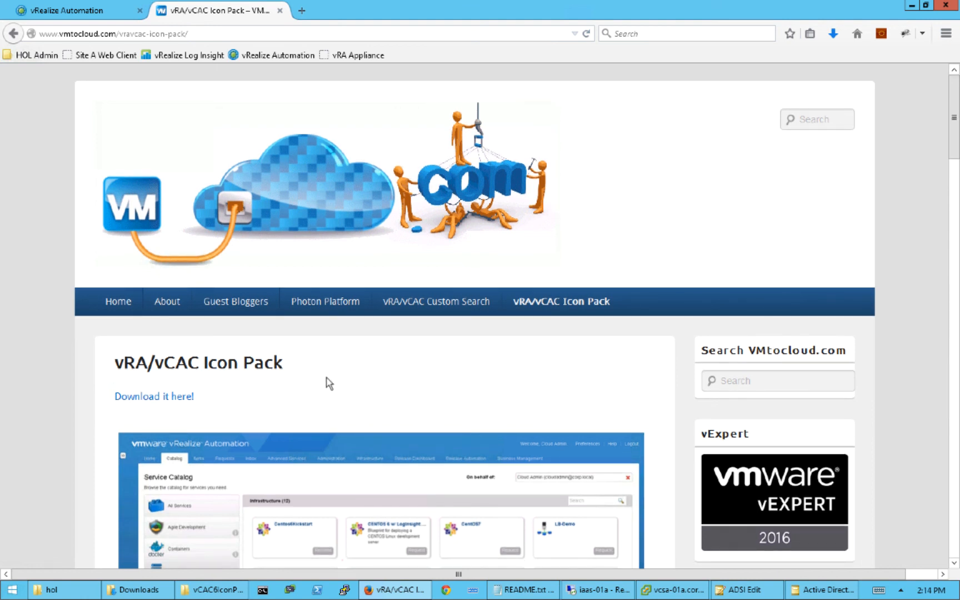
scroll(327, 386, "down", 1)
scroll(64, 398, "down", 1)
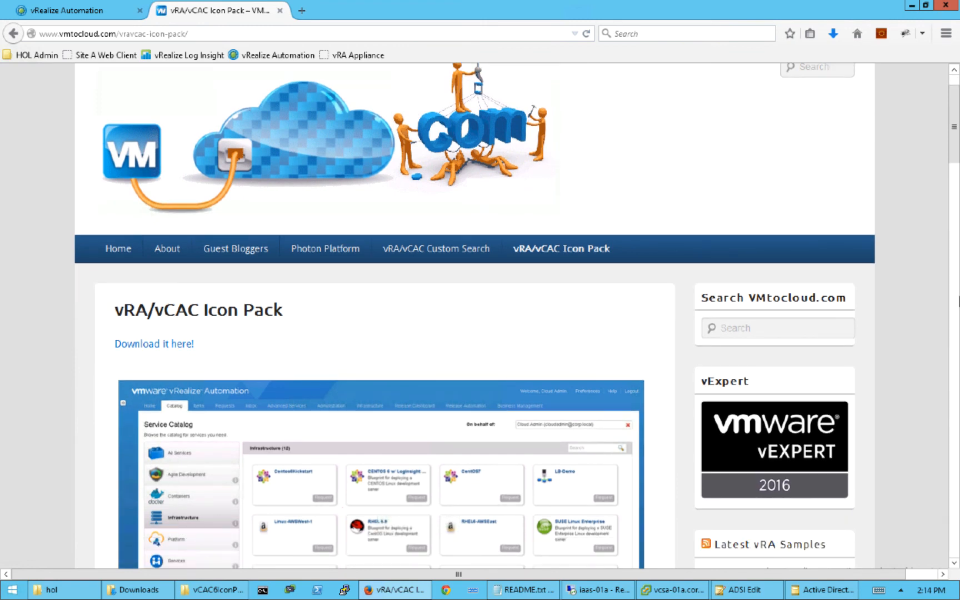
scroll(753, 211, "down", 15)
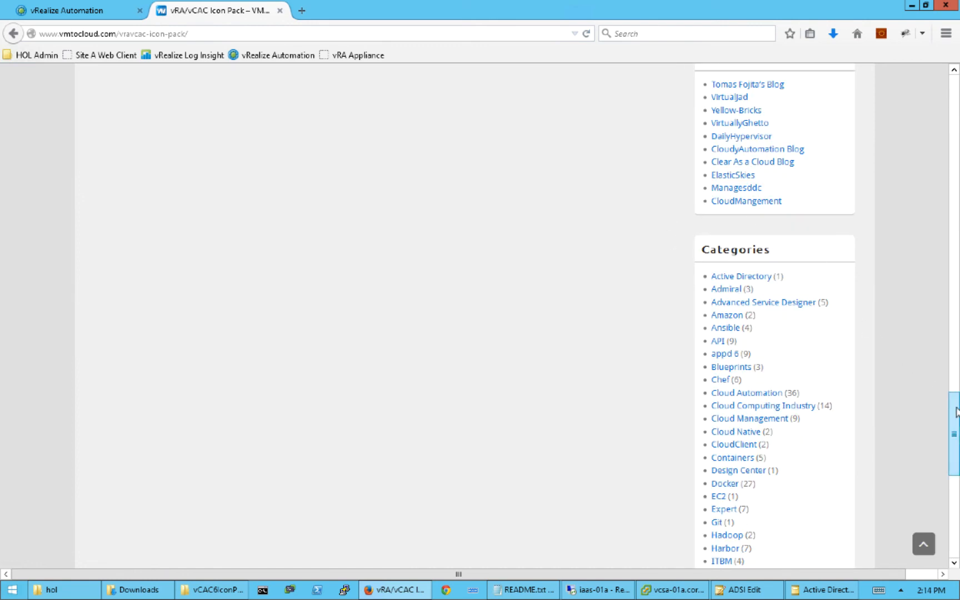
scroll(955, 335, "up", 3)
scroll(955, 335, "up", 15)
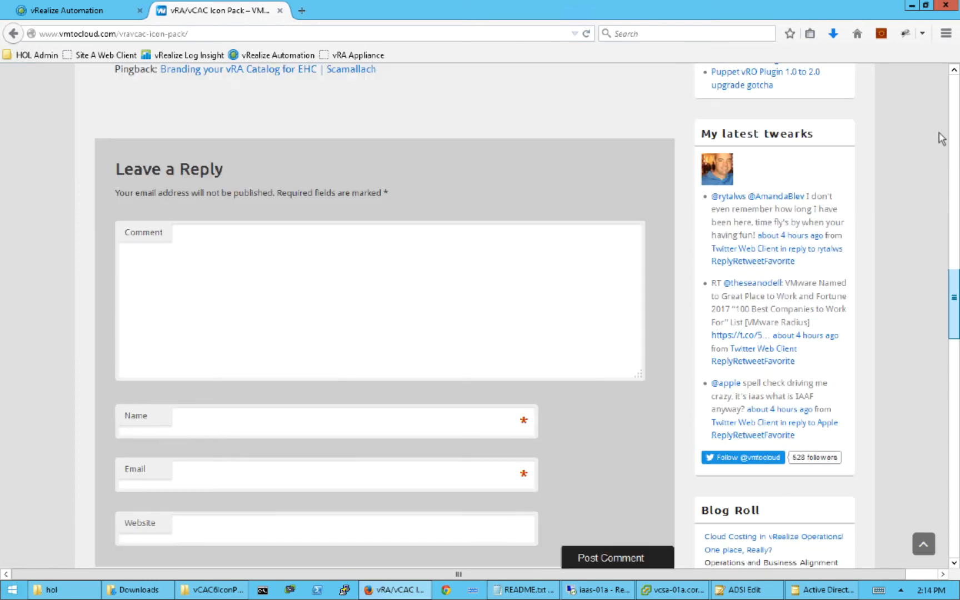
scroll(939, 127, "up", 10)
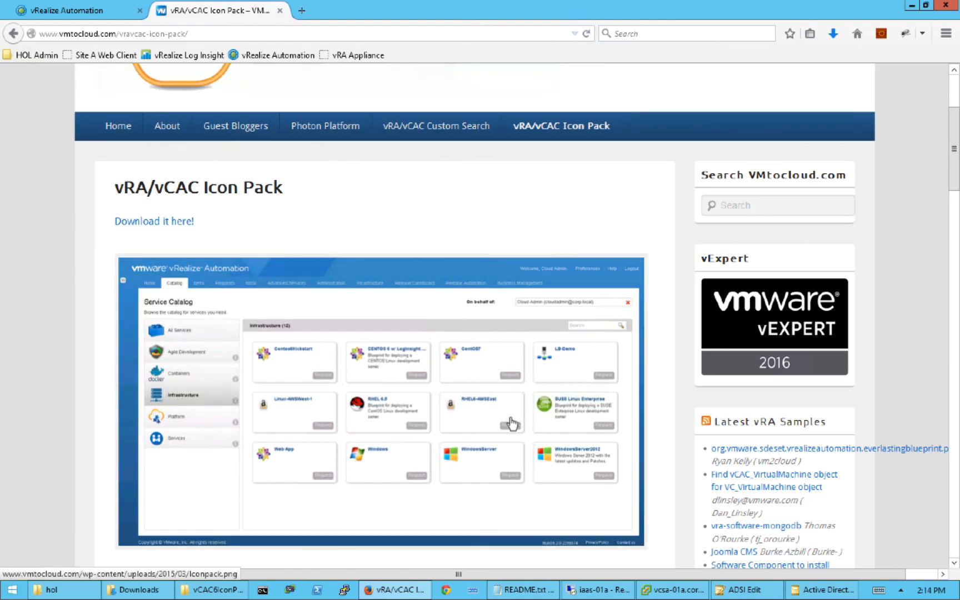
scroll(581, 425, "up", 1)
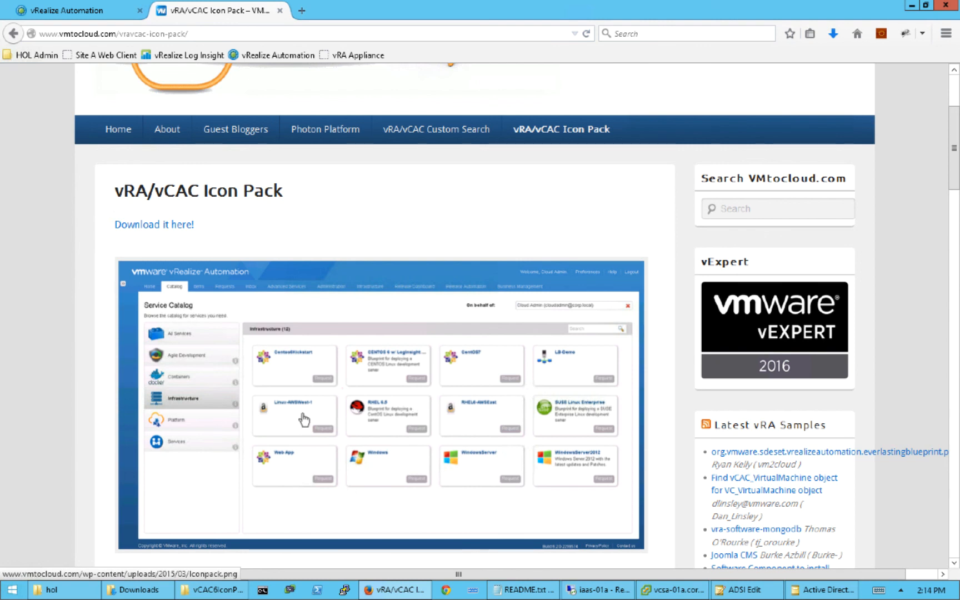
- Give the Infrastructure service the CatalogTabs/Infrastructure.png icon from vCAC6IconPack and save it
left_click(95, 16)
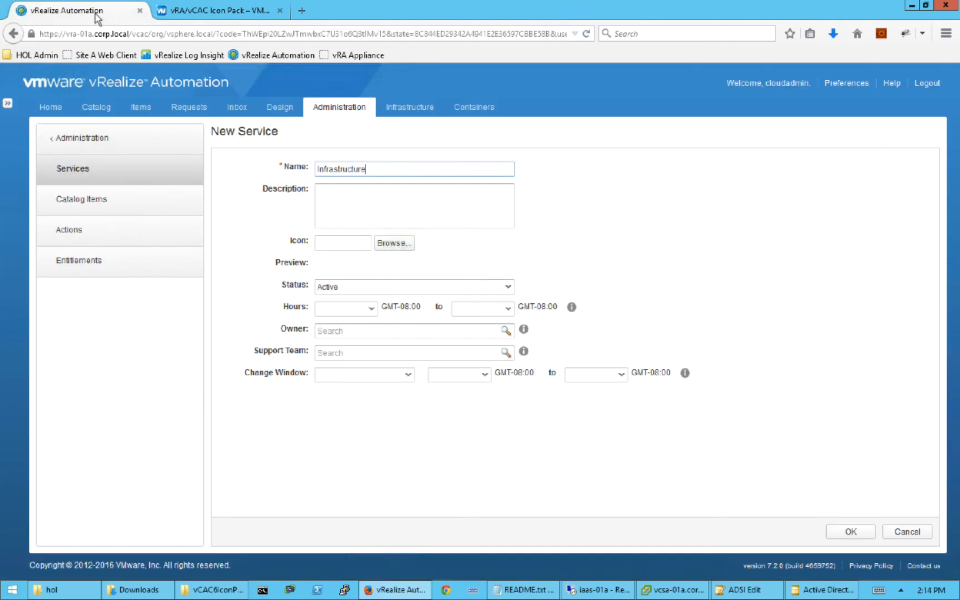
left_click(394, 244)
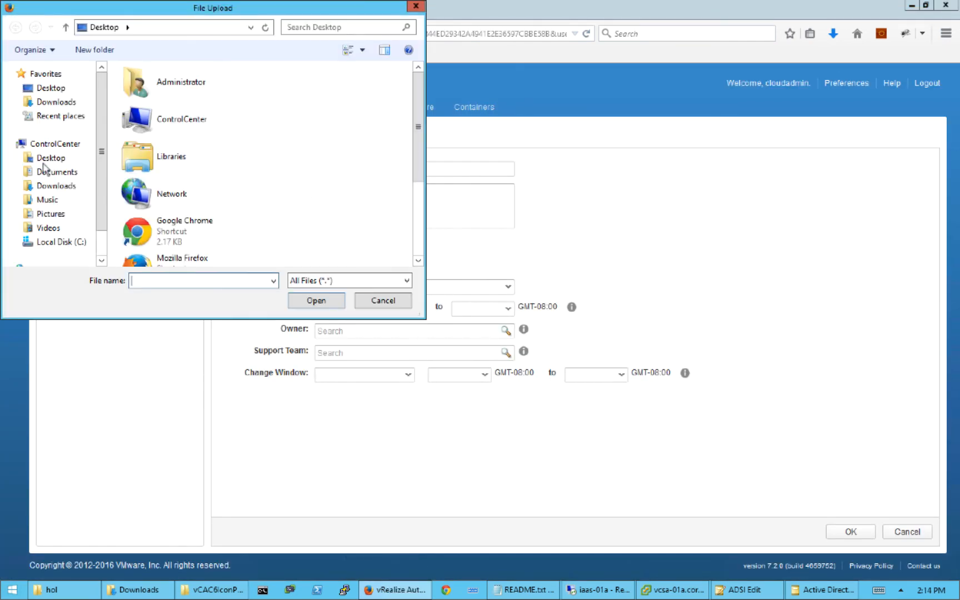
left_click(56, 186)
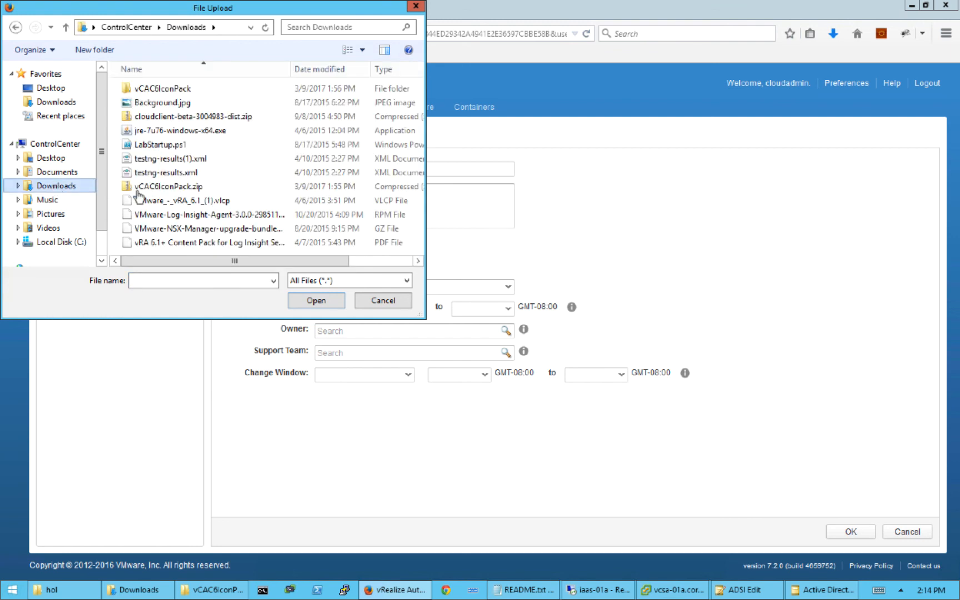
double_click(168, 89)
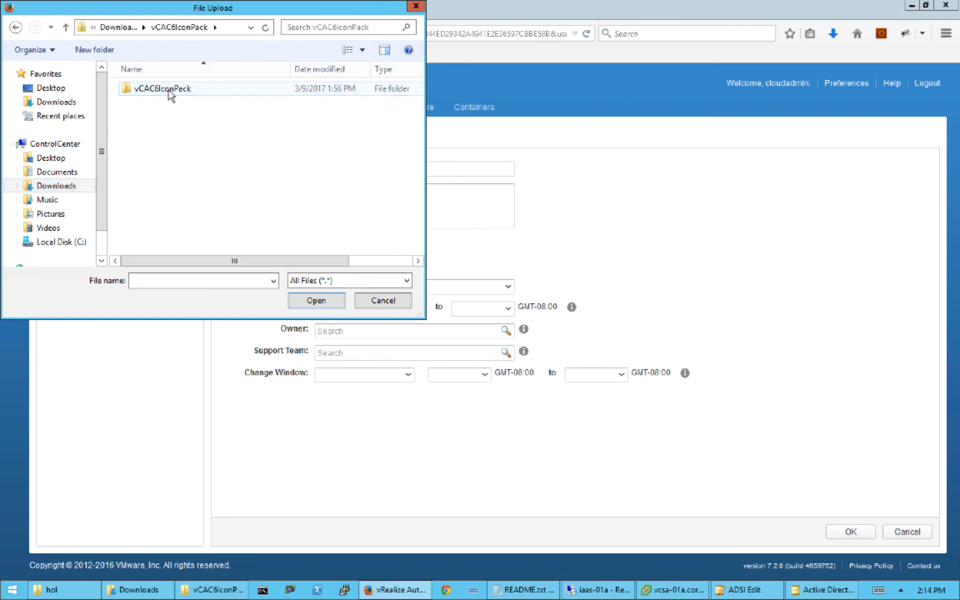
double_click(169, 91)
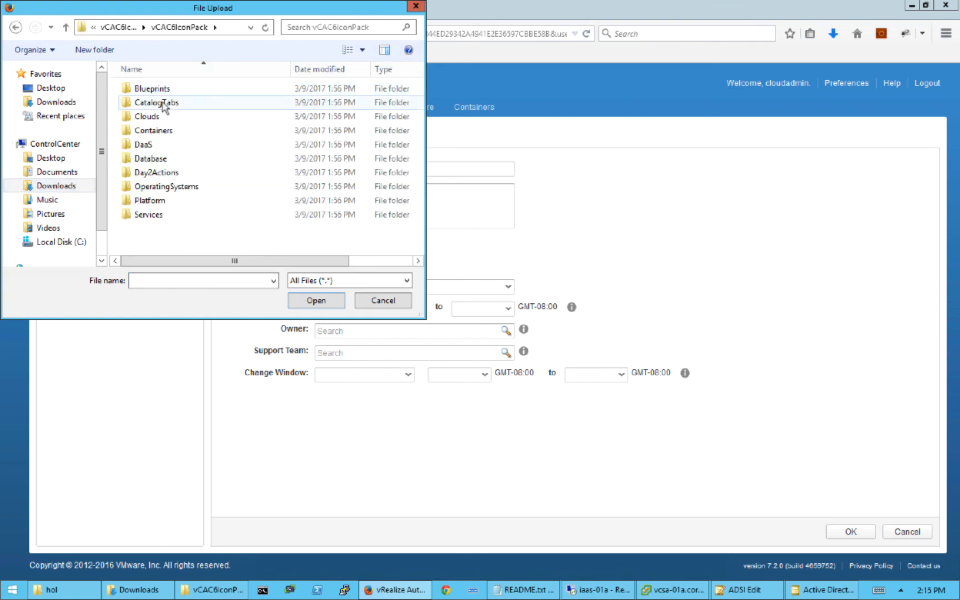
double_click(164, 104)
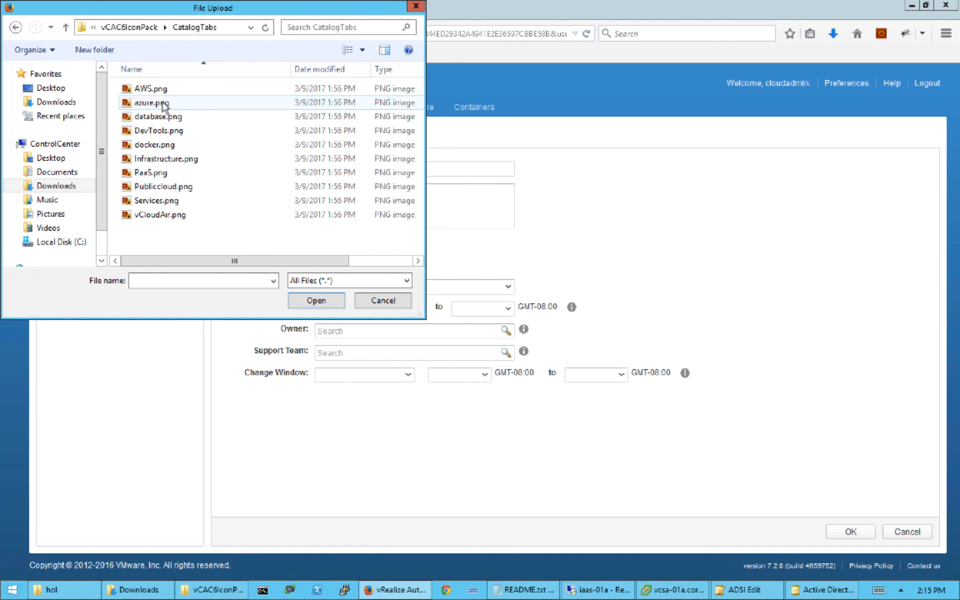
double_click(166, 160)
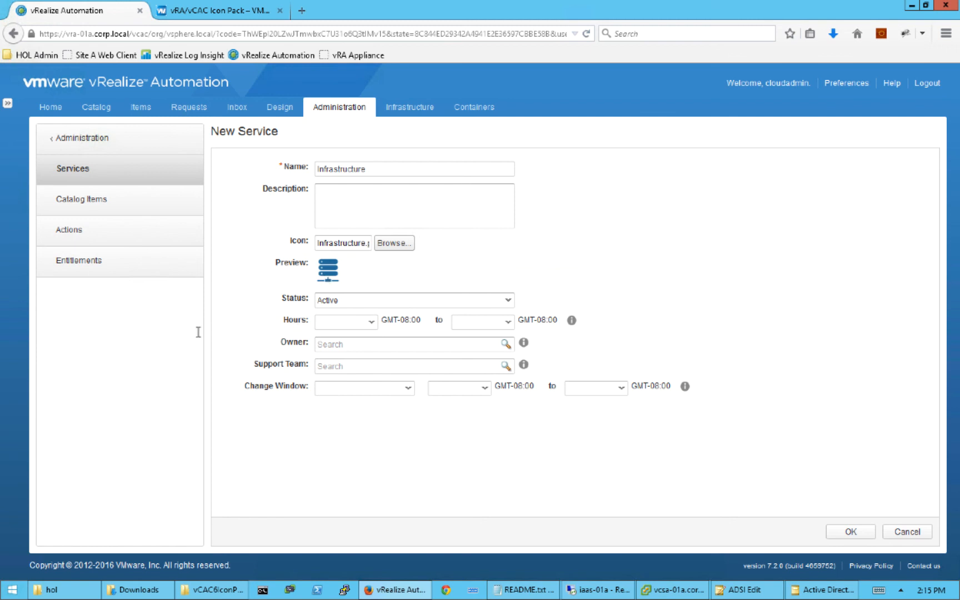
left_click(850, 532)
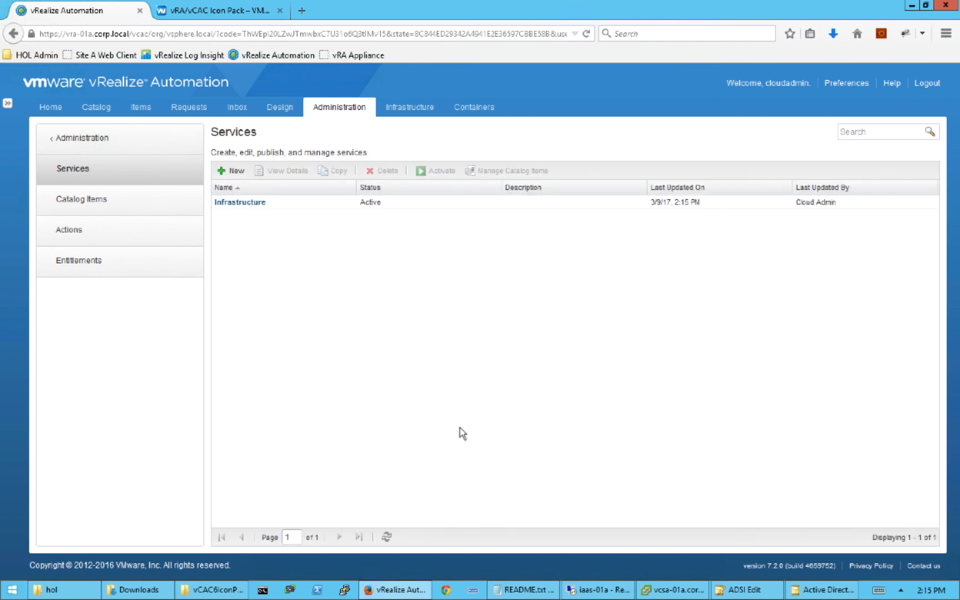
- Set the CentOS7 catalog item's icon to OperatingSystems/centos-logo-200.png from the icon pack
left_click(105, 208)
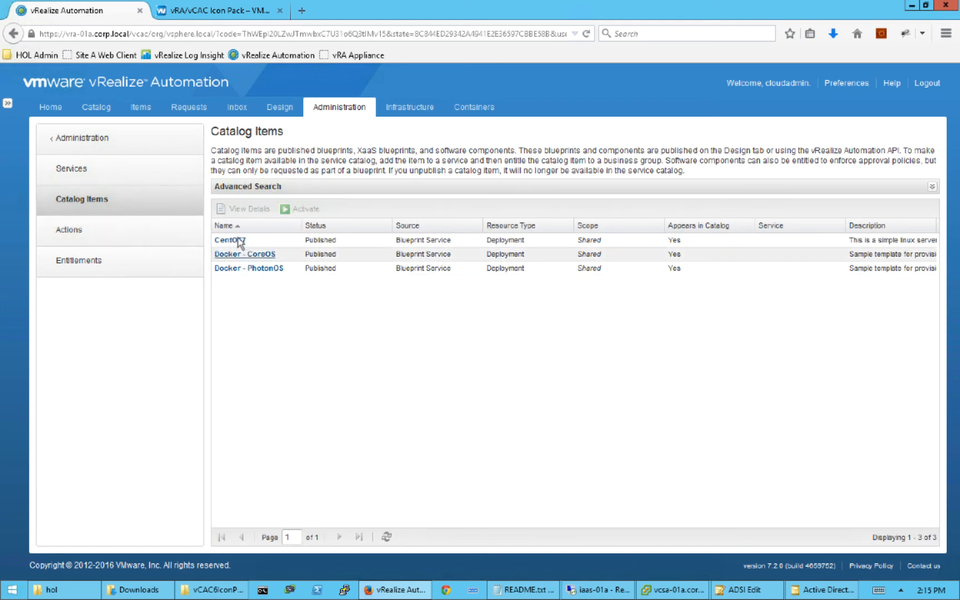
left_click(237, 241)
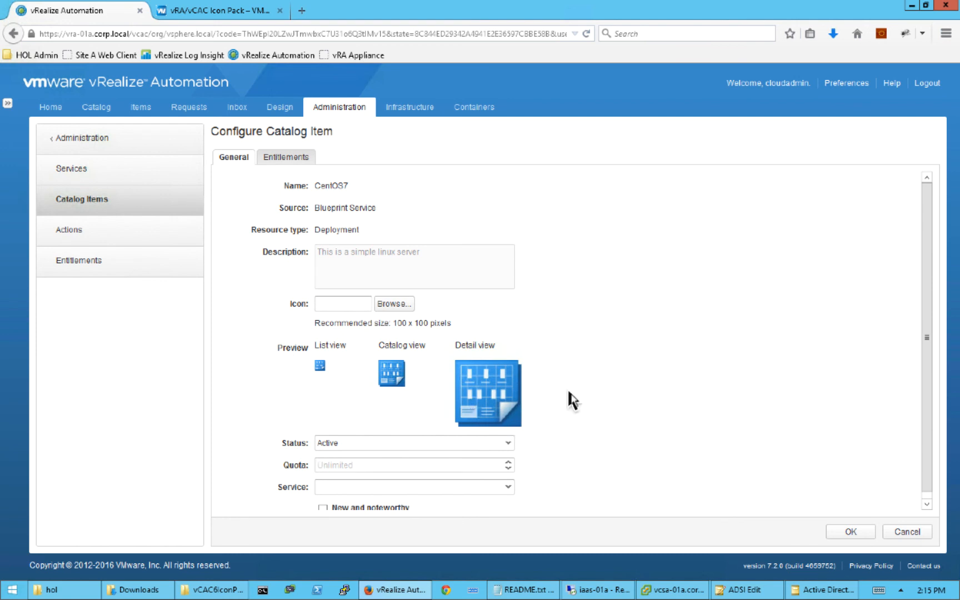
left_click(402, 303)
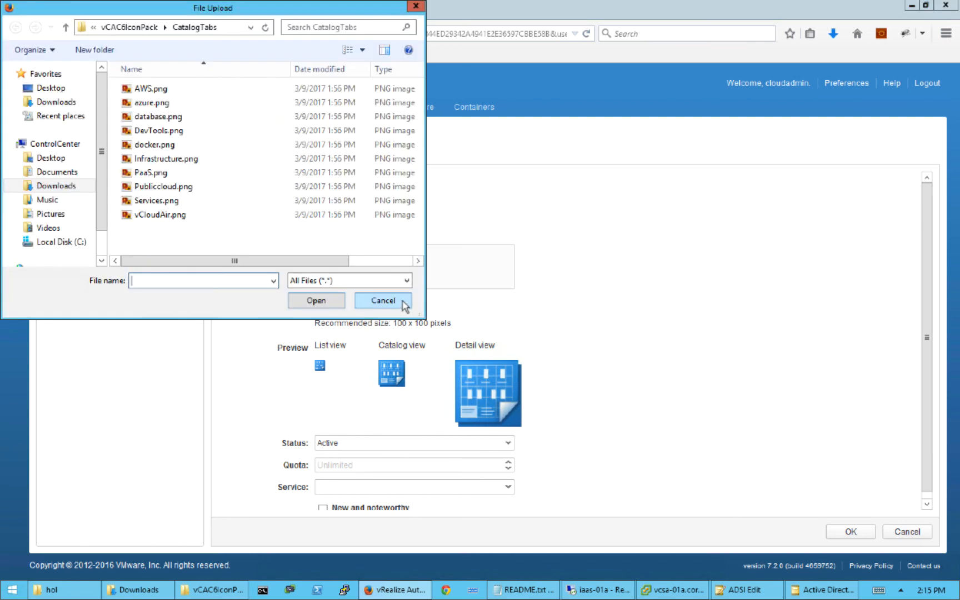
left_click(67, 188)
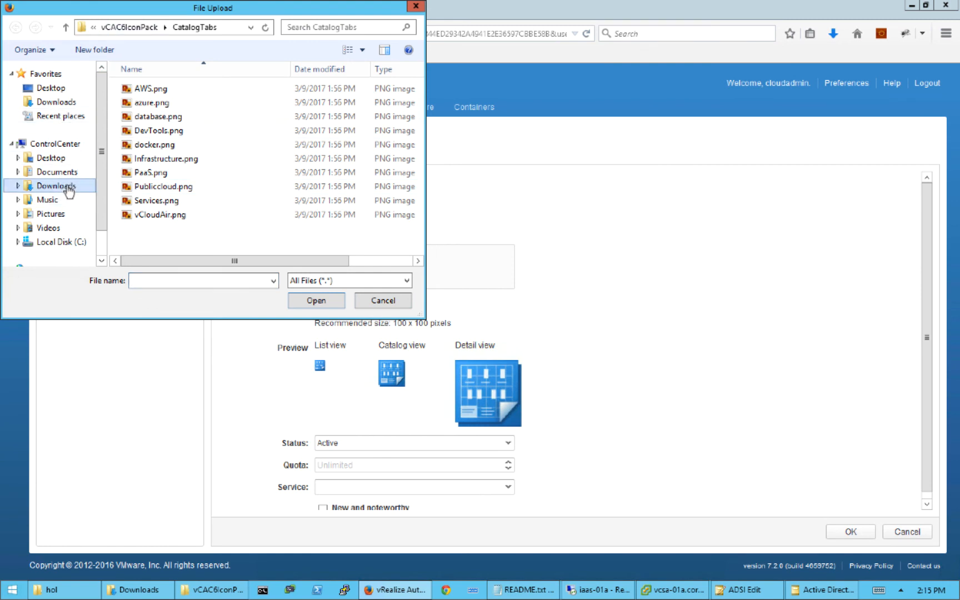
double_click(159, 93)
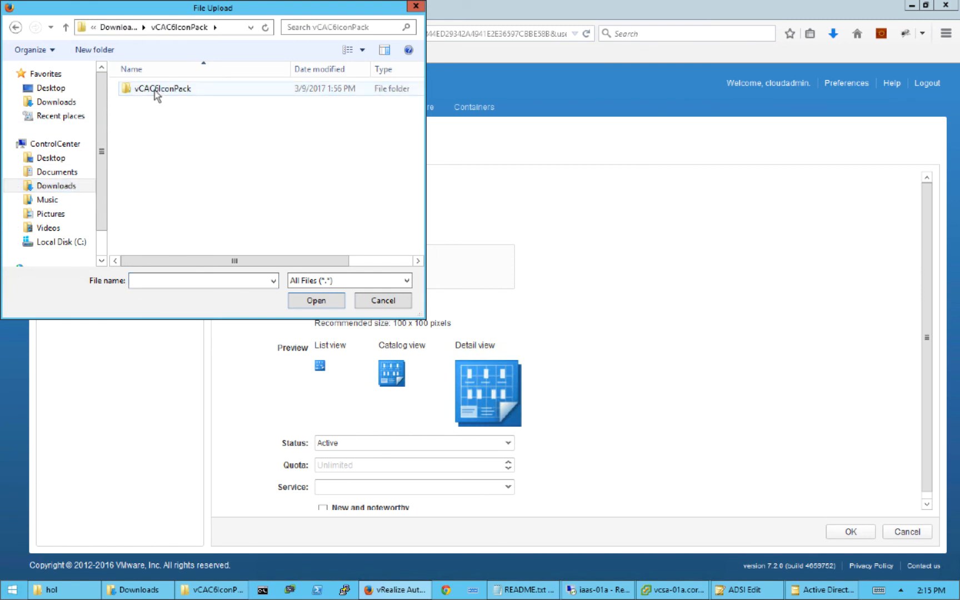
double_click(156, 90)
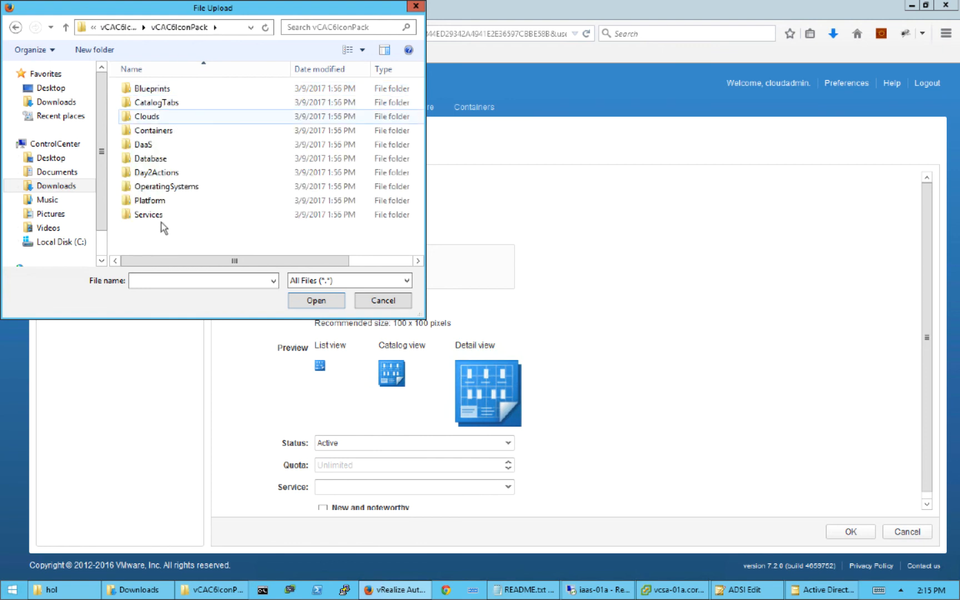
left_click(167, 189)
double_click(167, 189)
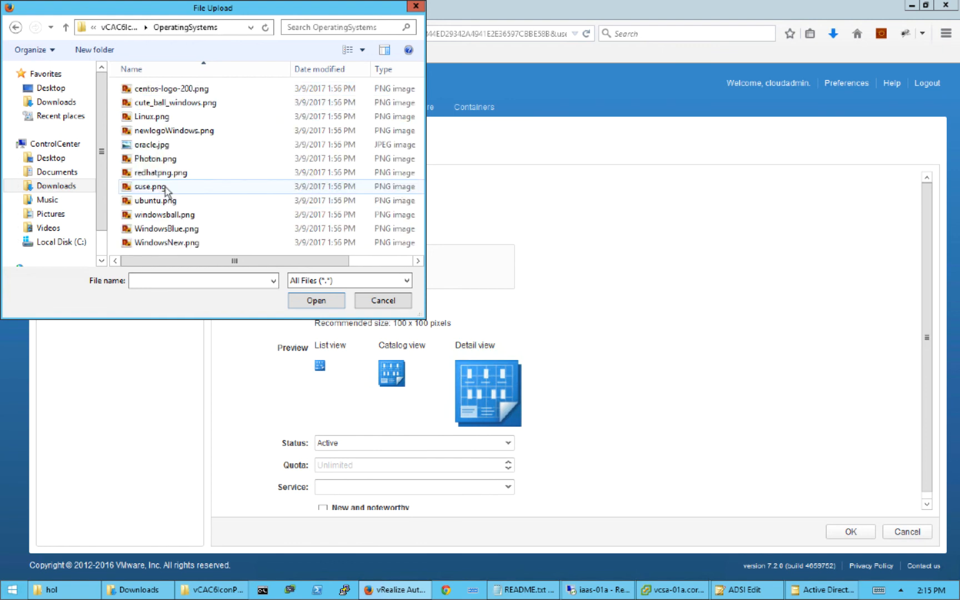
double_click(161, 90)
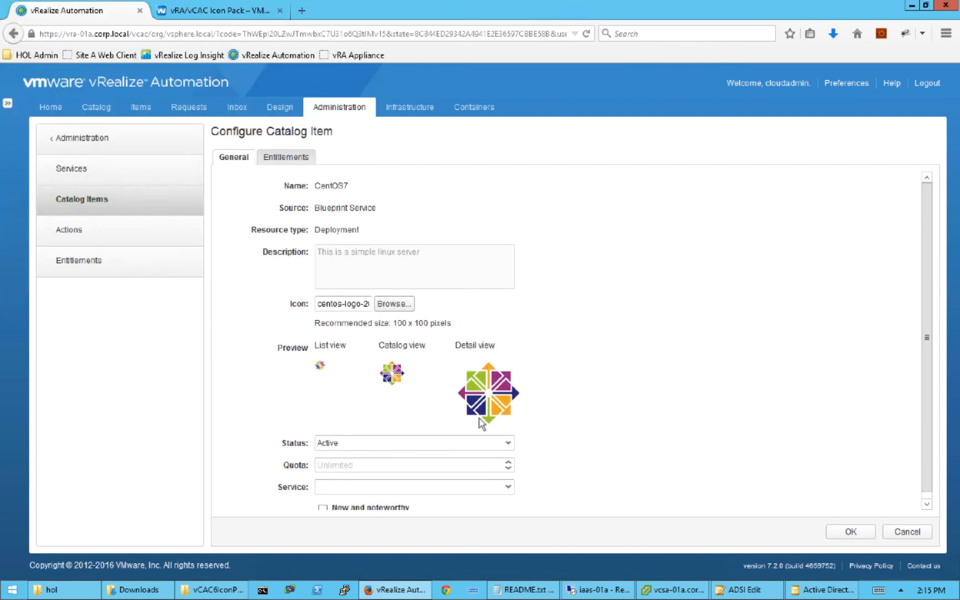
- Assign CentOS7 to the Infrastructure service and save the catalog item
scroll(617, 425, "down", 1)
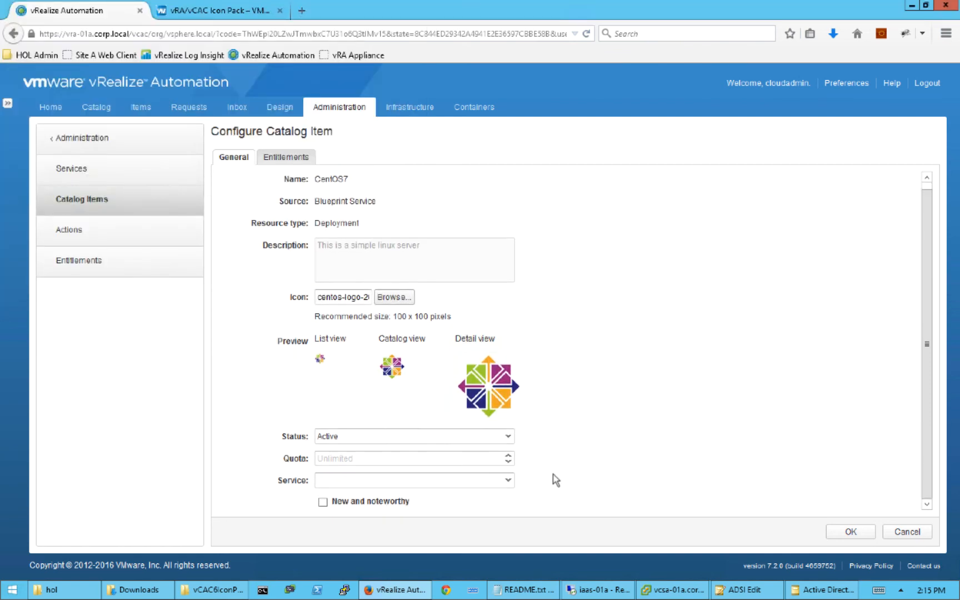
left_click(509, 482)
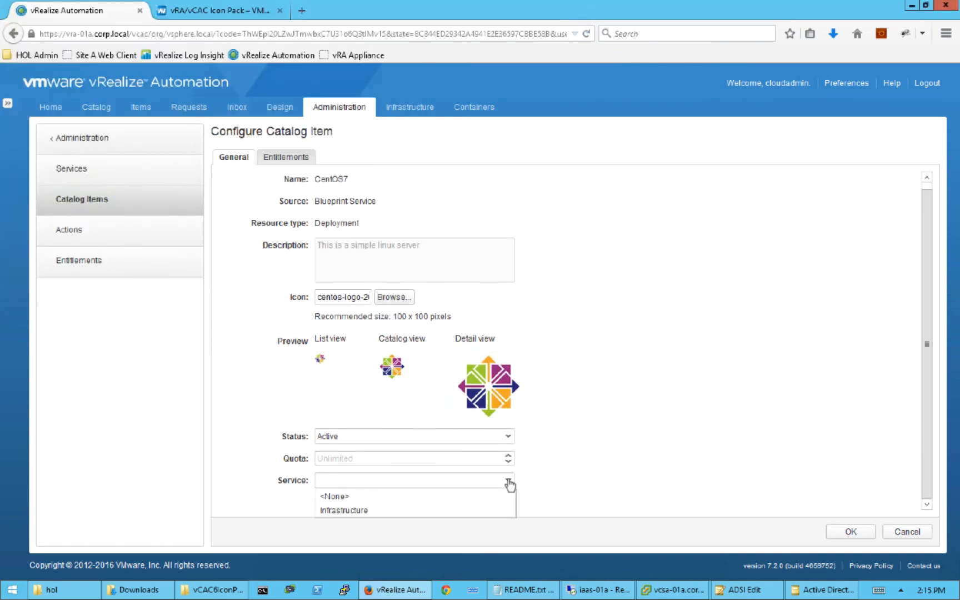
left_click(351, 510)
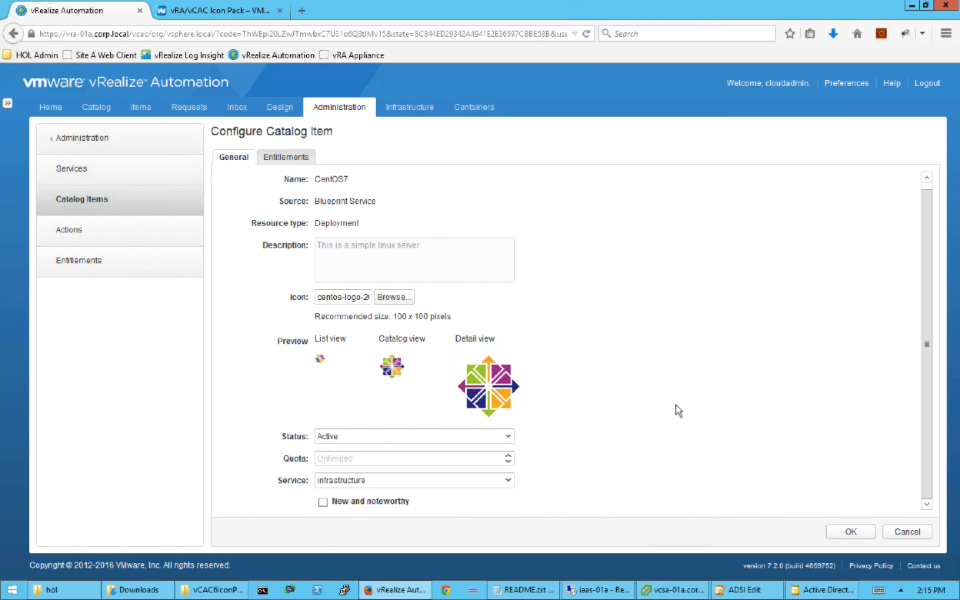
left_click(848, 531)
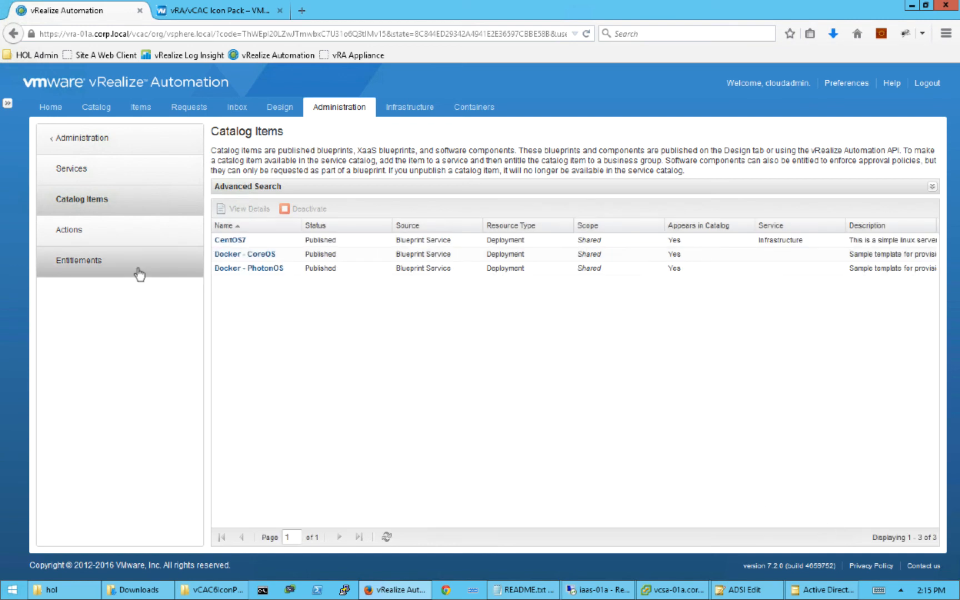
left_click(139, 274)
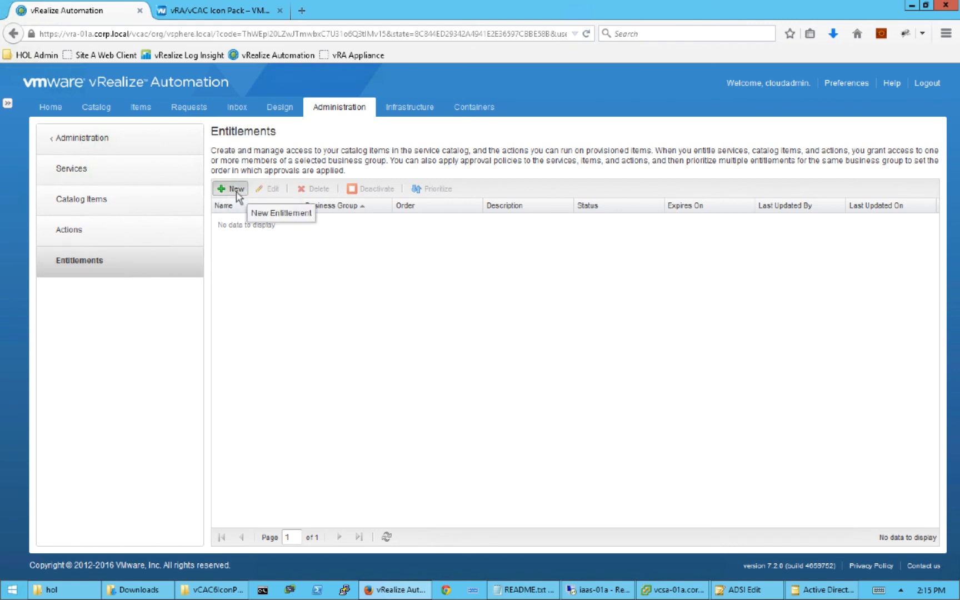
- Create an Active entitlement named DevTeam and continue to Items & Approvals
left_click(237, 191)
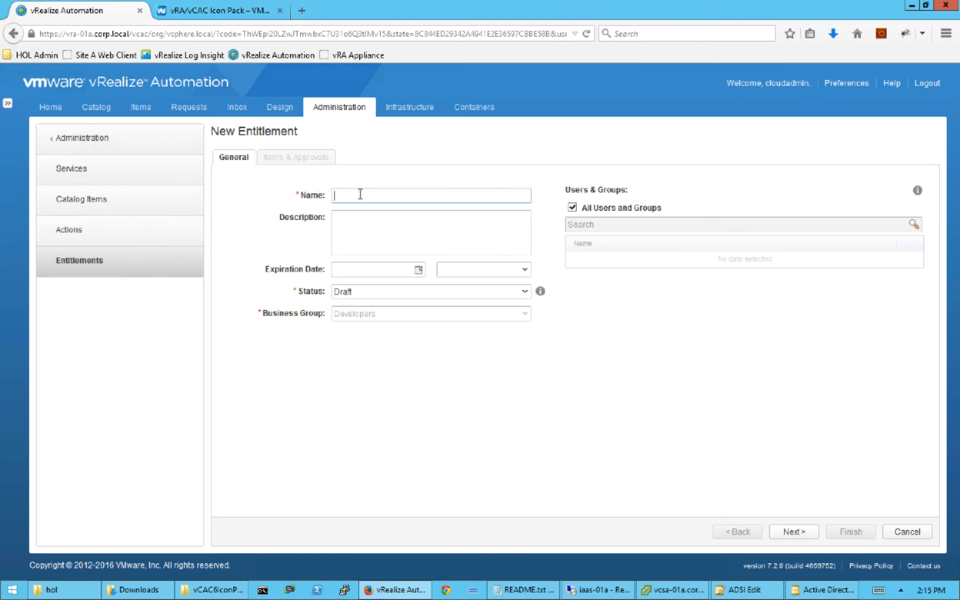
type("DevTeam")
left_click(524, 293)
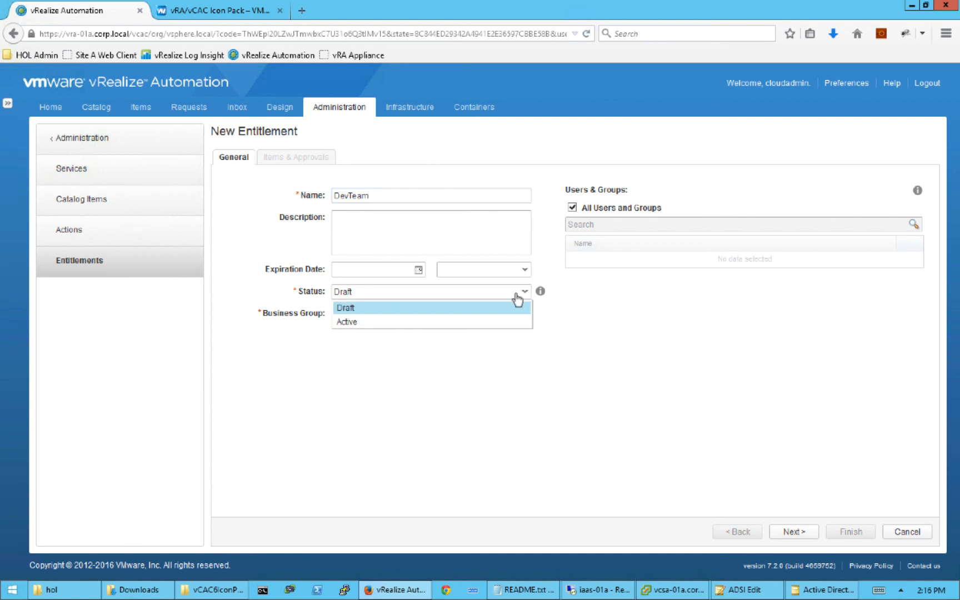
left_click(393, 322)
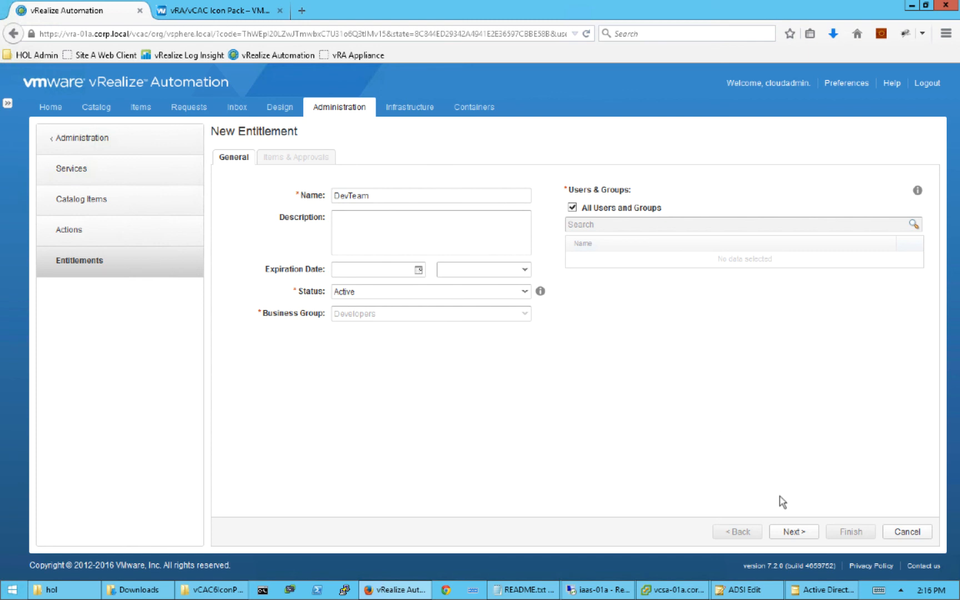
left_click(793, 531)
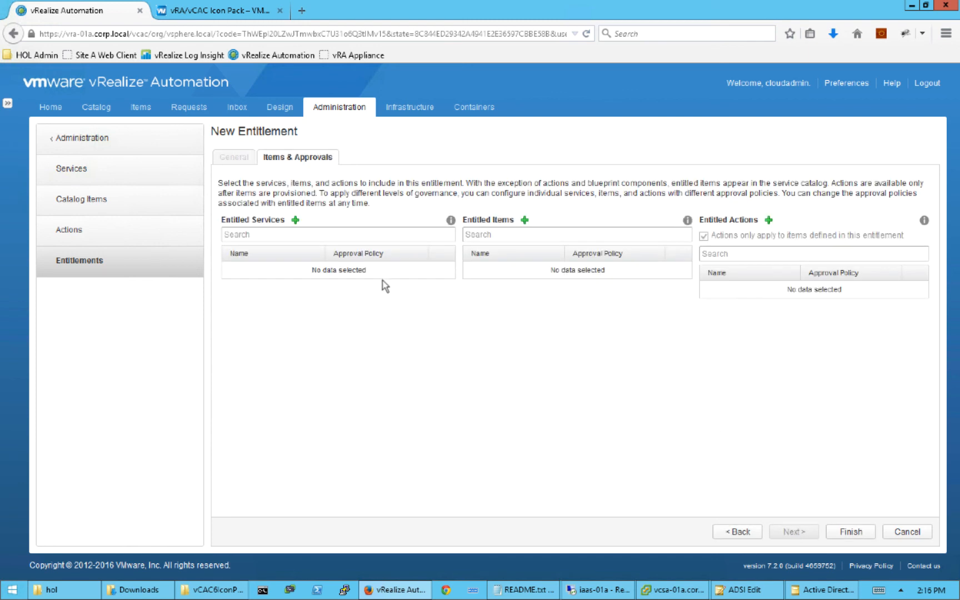
- Add the Infrastructure service and the CentOS7 catalog item to the DevTeam entitlement
left_click(295, 220)
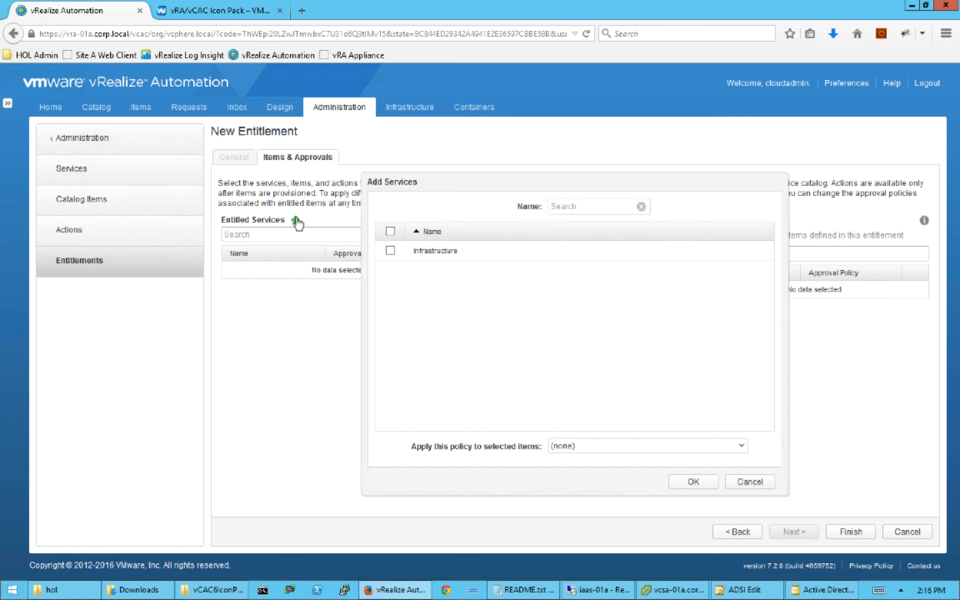
left_click(390, 251)
left_click(688, 481)
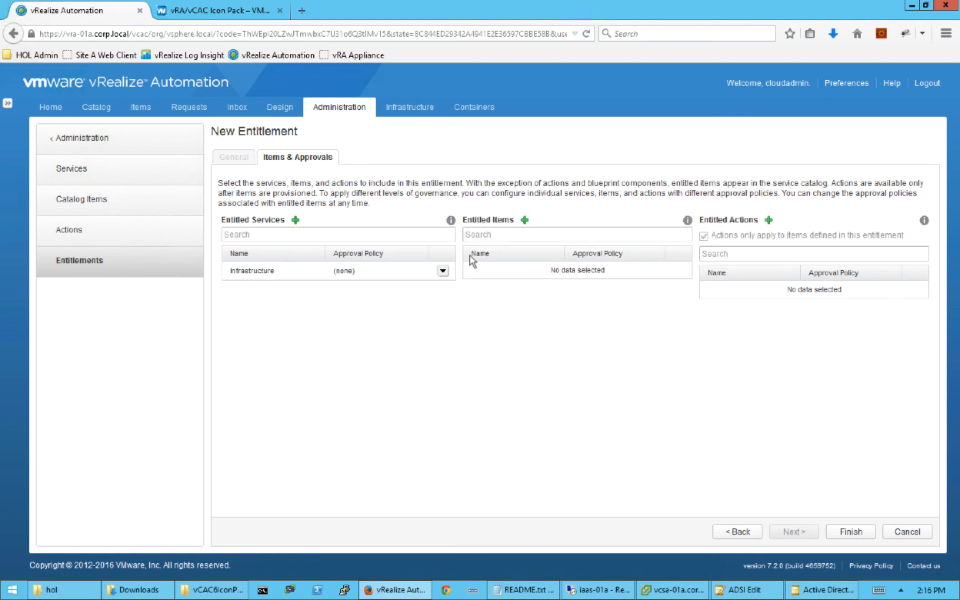
left_click(525, 221)
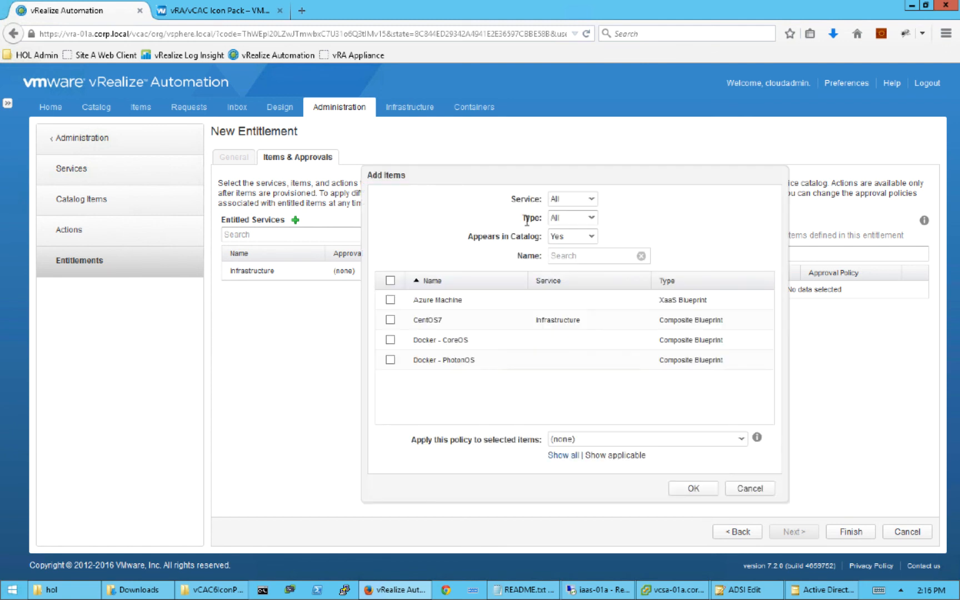
left_click(694, 489)
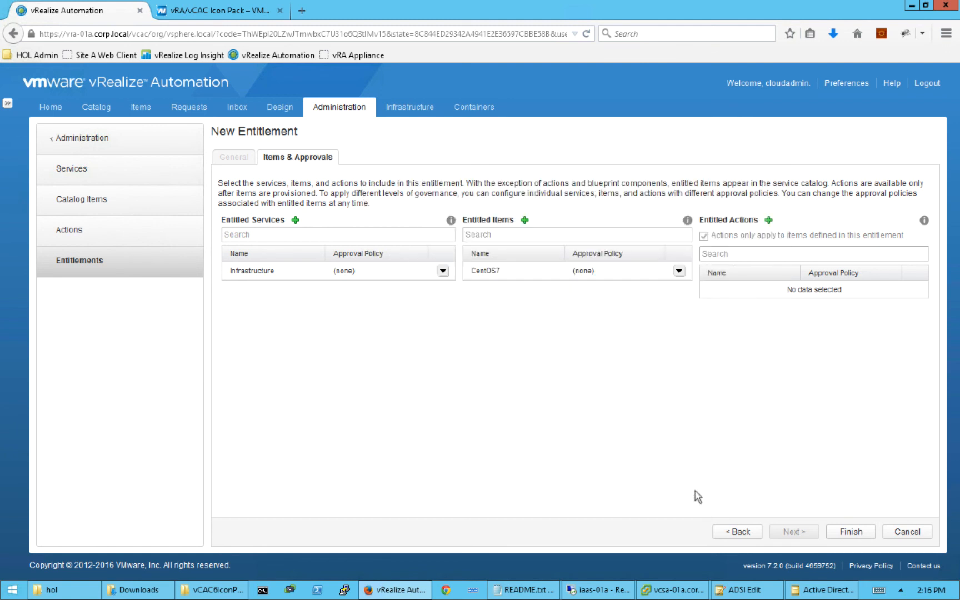
- Entitle every available action and save the entitlement
left_click(768, 220)
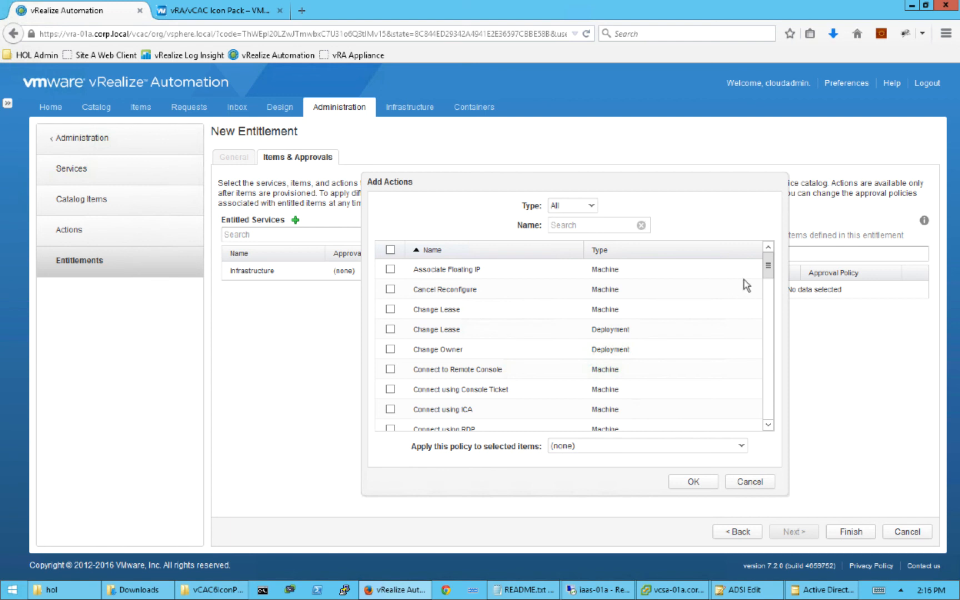
left_click(769, 327)
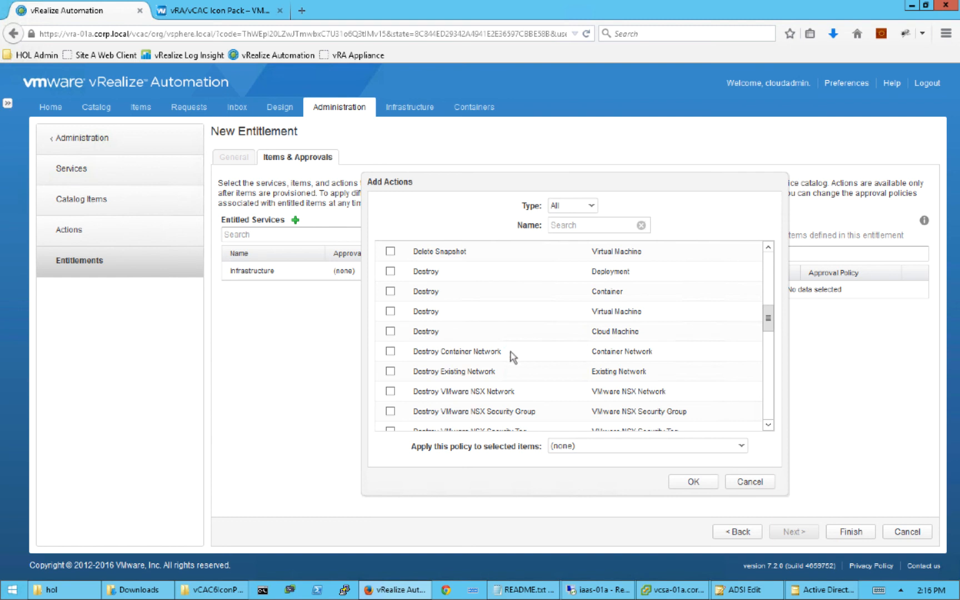
left_click(390, 252)
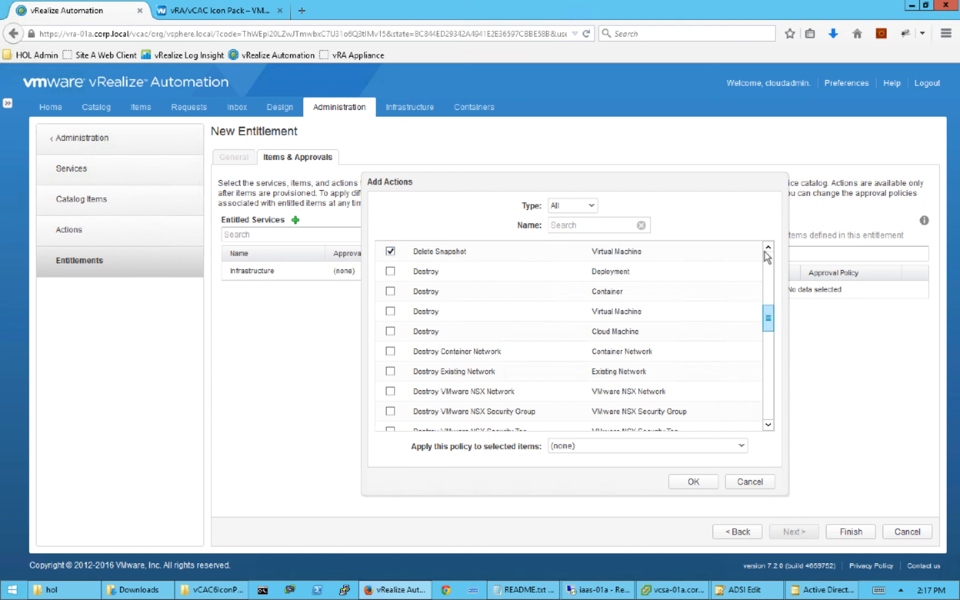
scroll(767, 316, "up", 5)
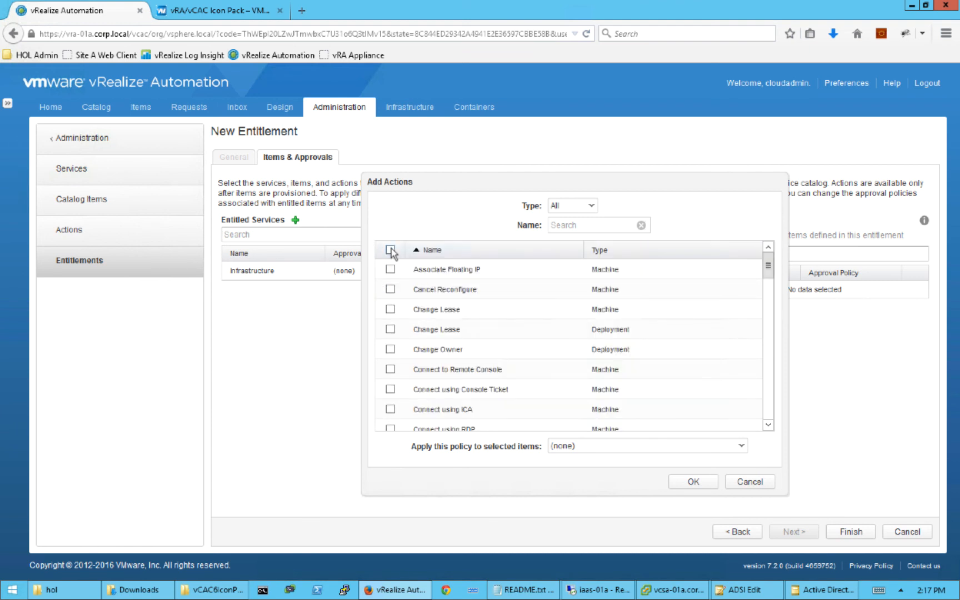
left_click(391, 249)
left_click(694, 483)
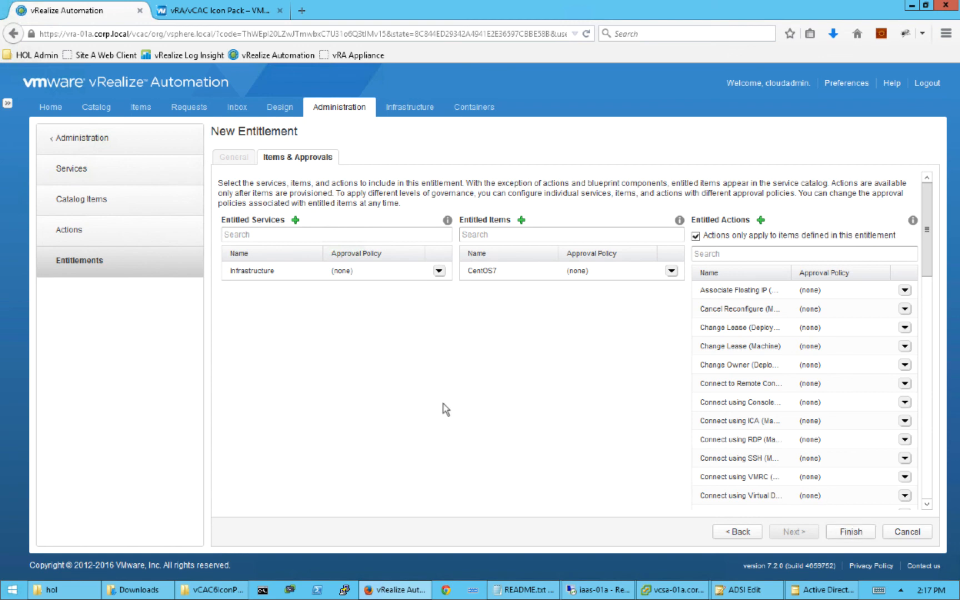
- View the Service Catalog with CentOS7 under Infrastructure, then bring up the Firefox menu
left_click(104, 111)
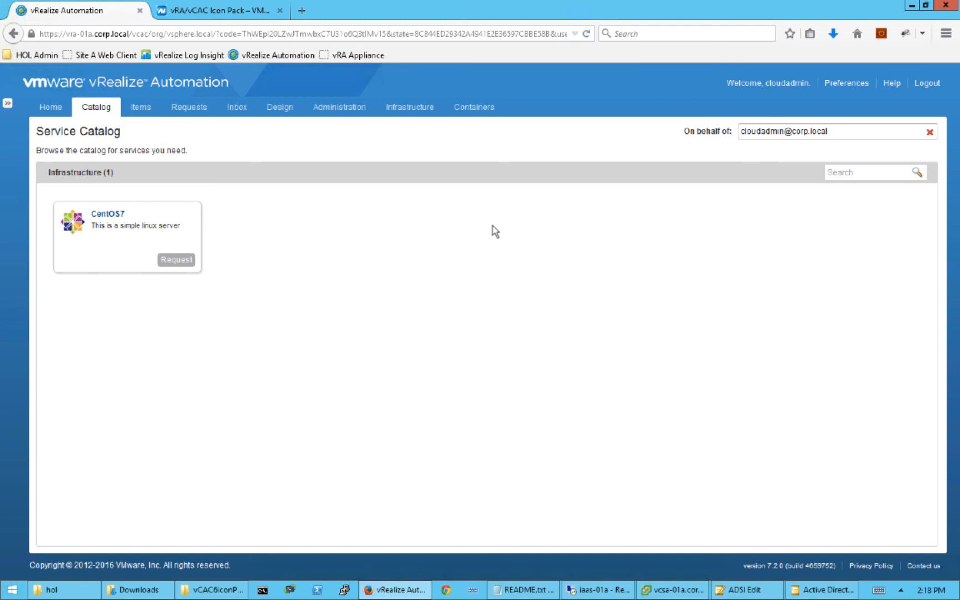
left_click(945, 35)
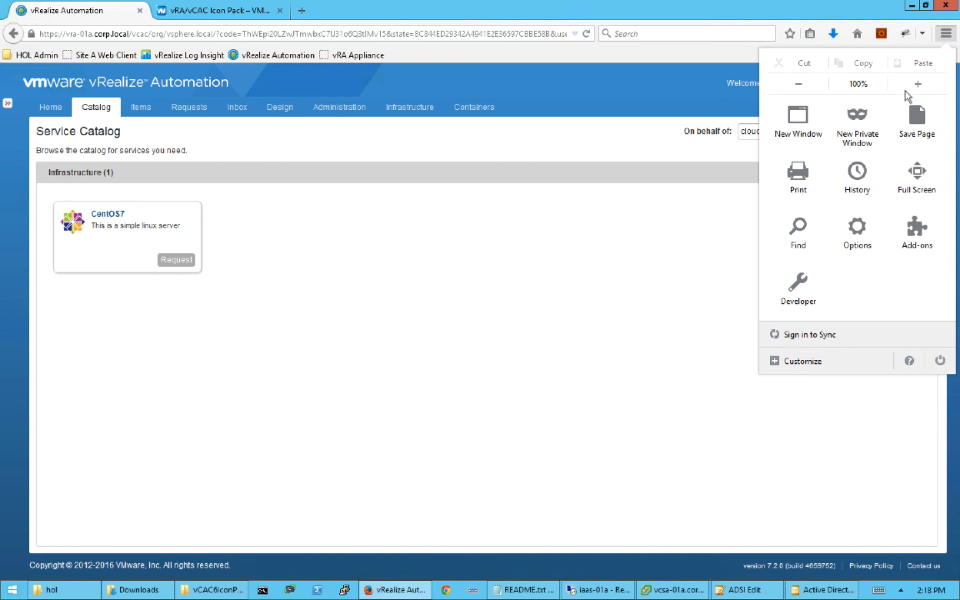
- In a private window, sign in to vRealize Automation on corp.local with the developer's username and password
left_click(861, 127)
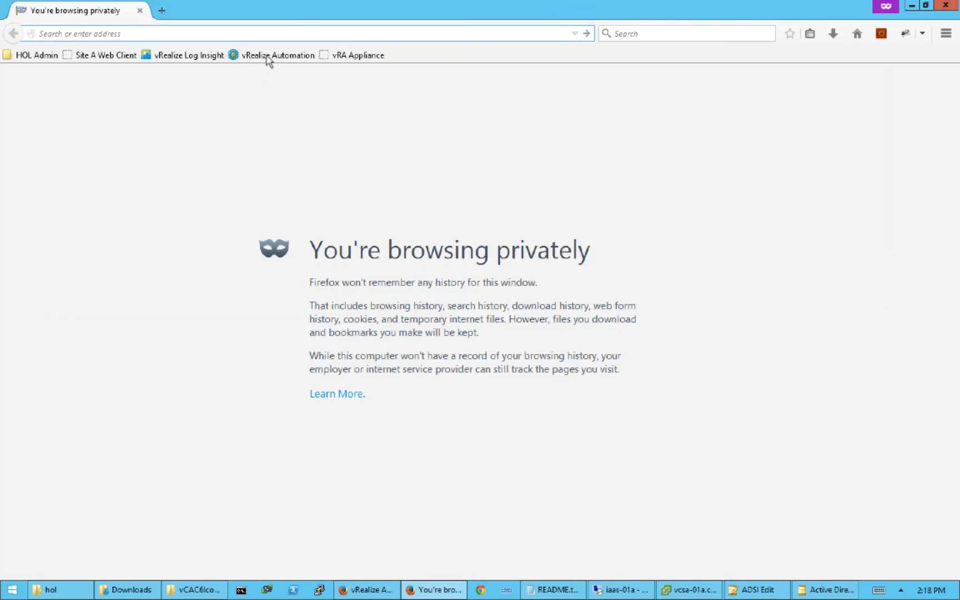
left_click(267, 57)
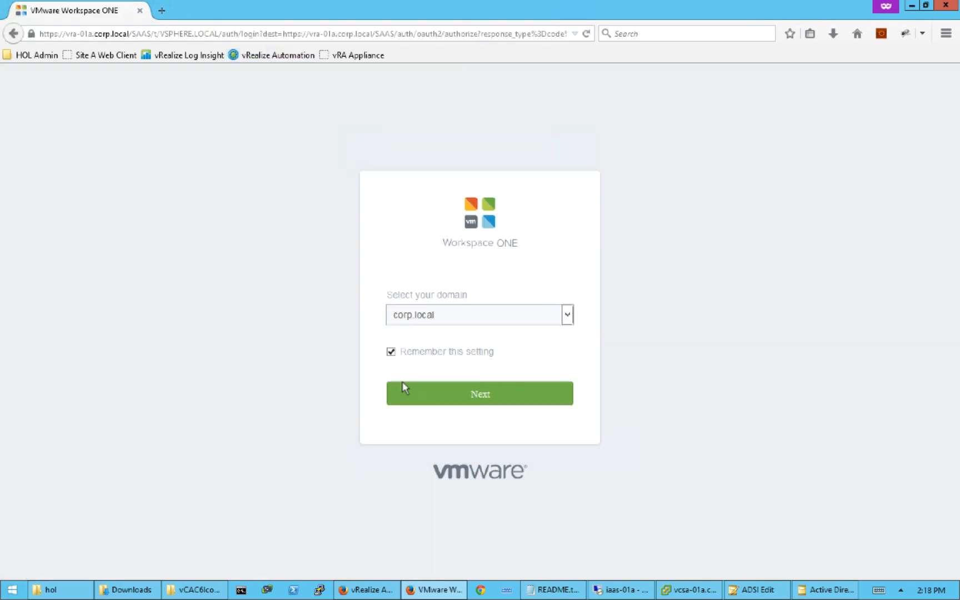
left_click(440, 396)
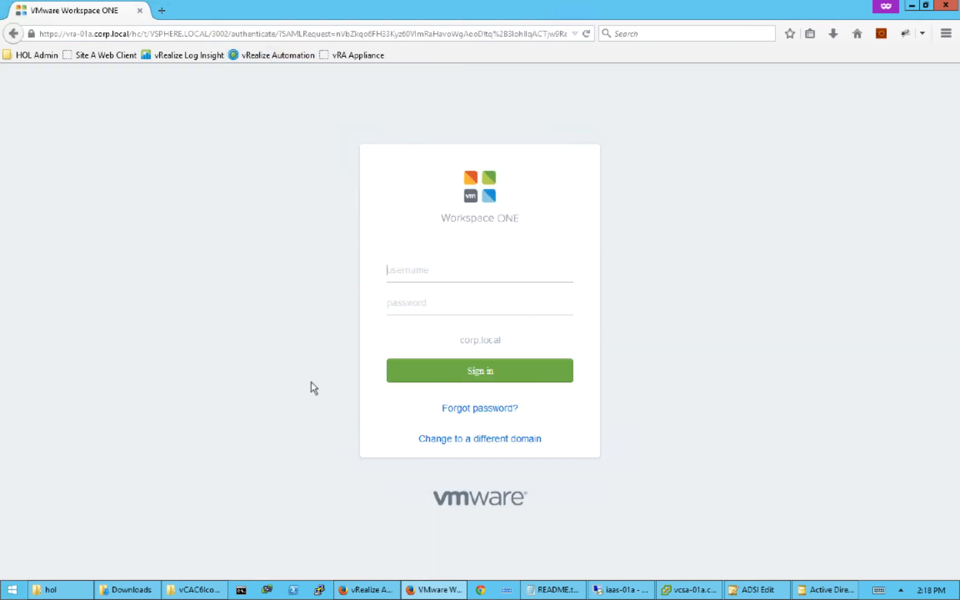
type("ldev")
key("Tab")
type("VMware1!")
left_click(448, 371)
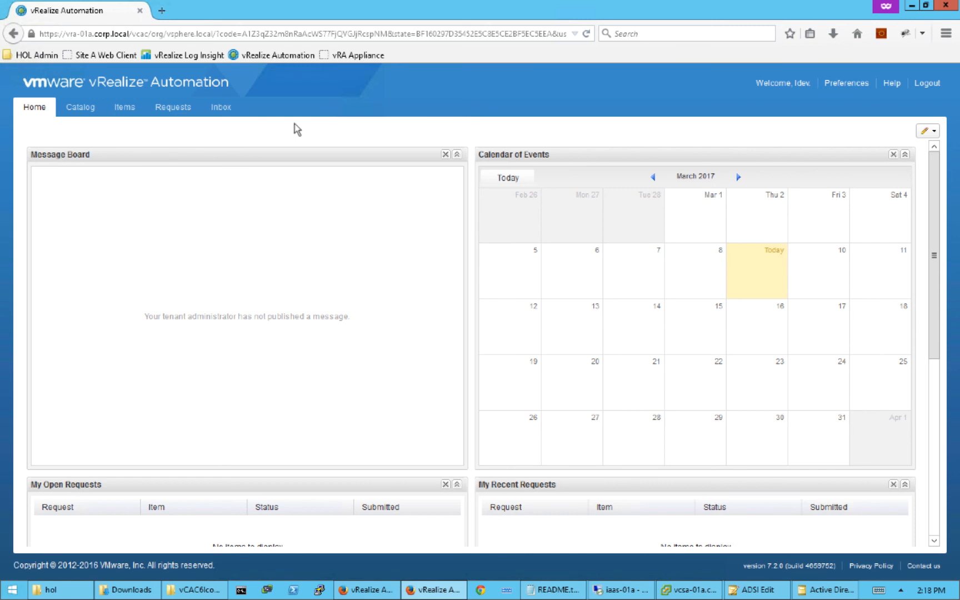
- Request CentOS7 from the catalog with description 'This is my demo' and reason 'I need it'
left_click(77, 110)
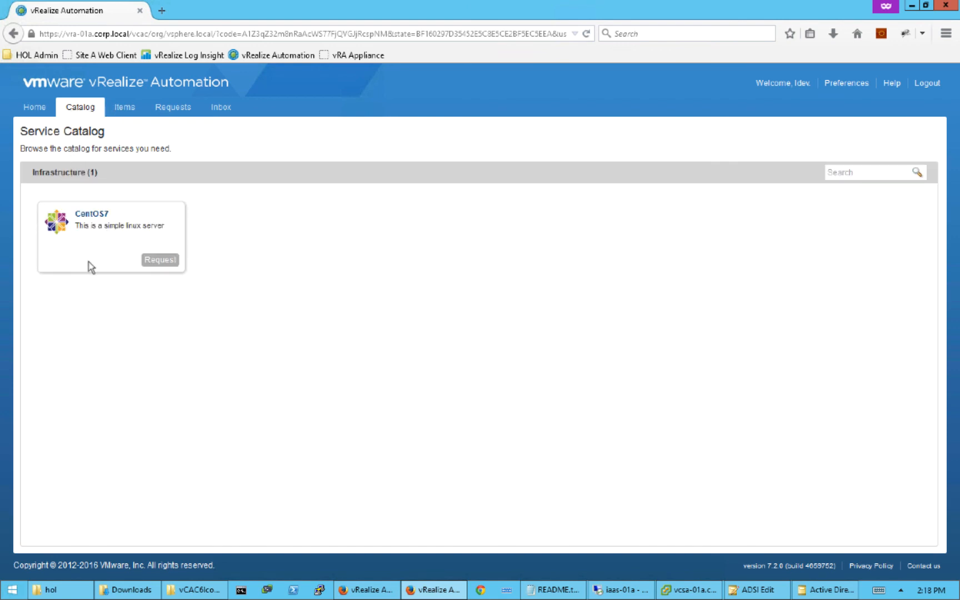
left_click(161, 260)
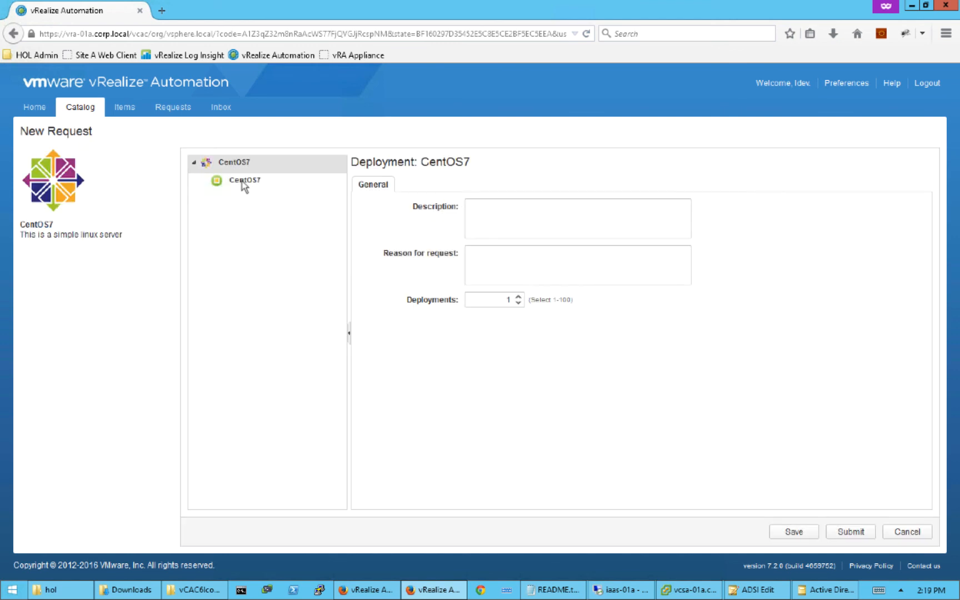
left_click(512, 209)
type("This is my demo")
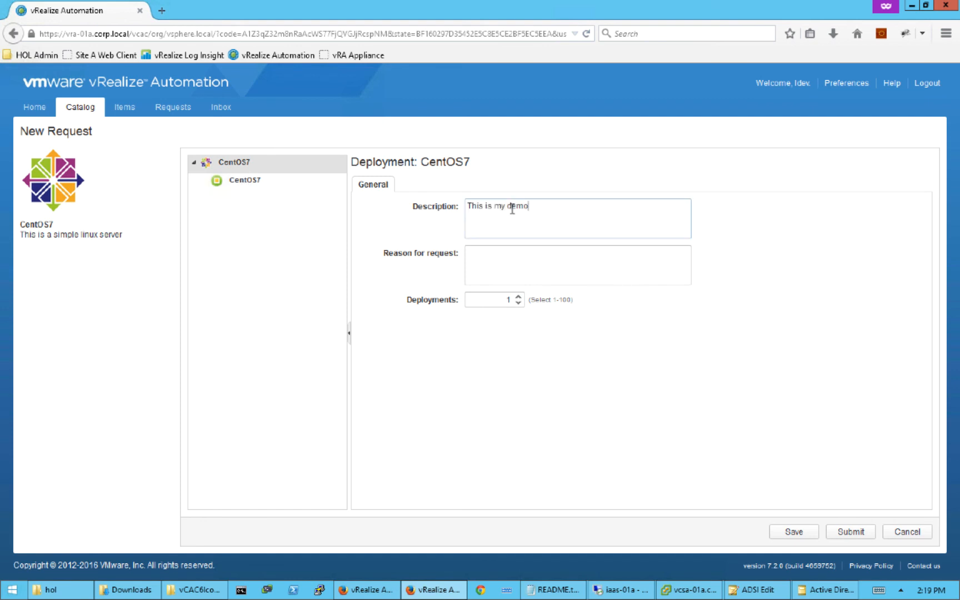
key("Tab")
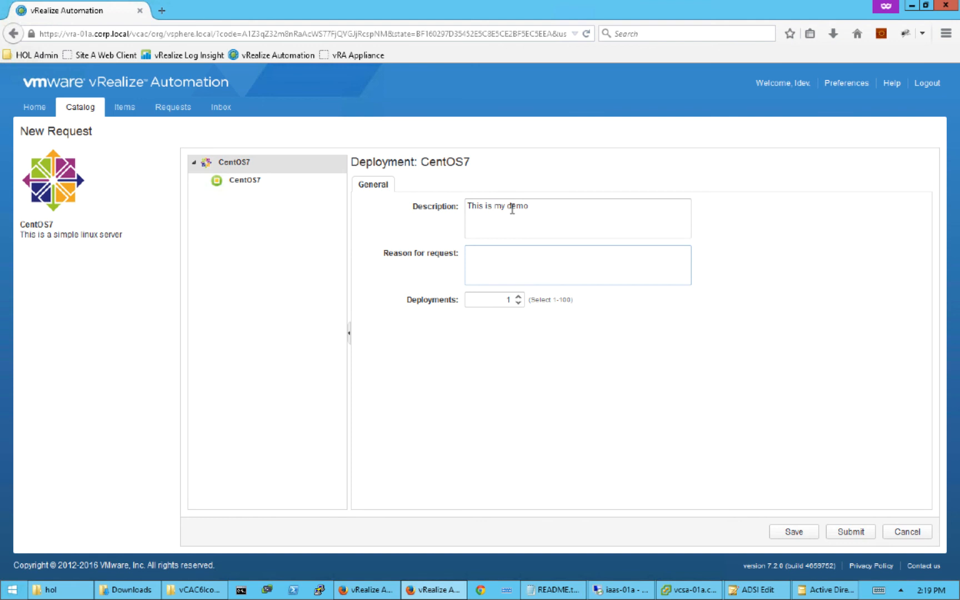
type("I need it")
- Submit the request, check it is In Progress under Requests, then bring up vSphere Client
left_click(844, 531)
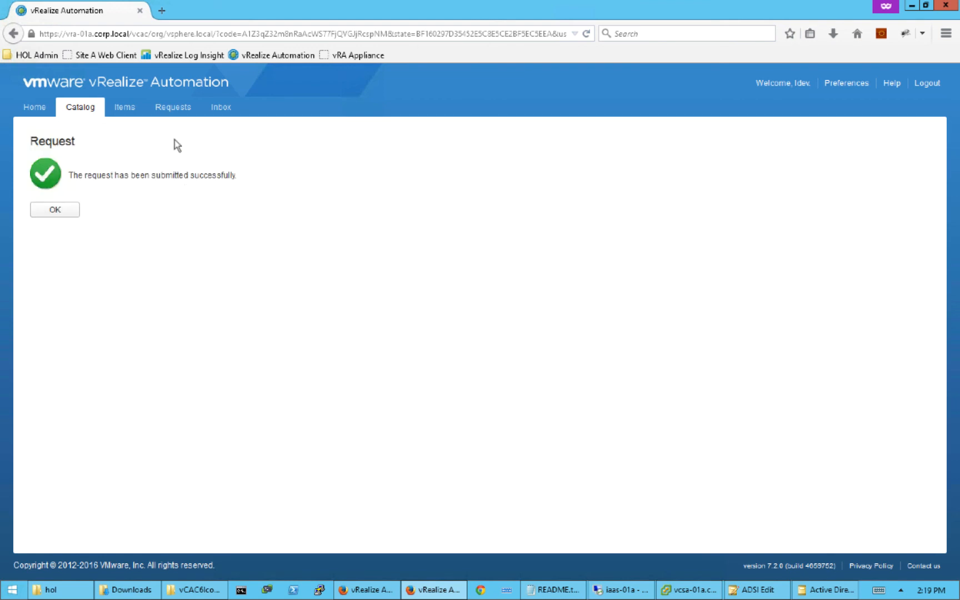
left_click(63, 213)
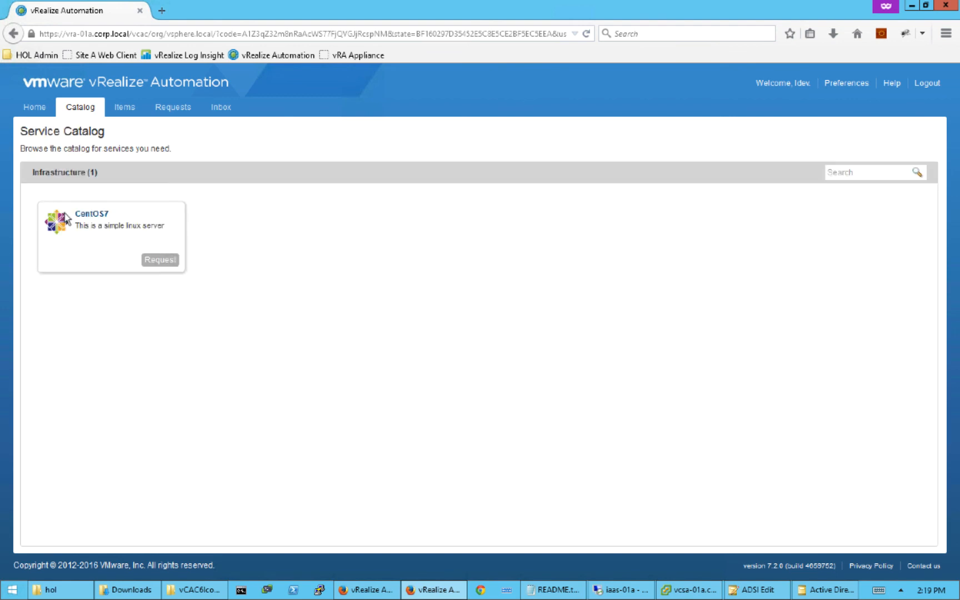
left_click(174, 113)
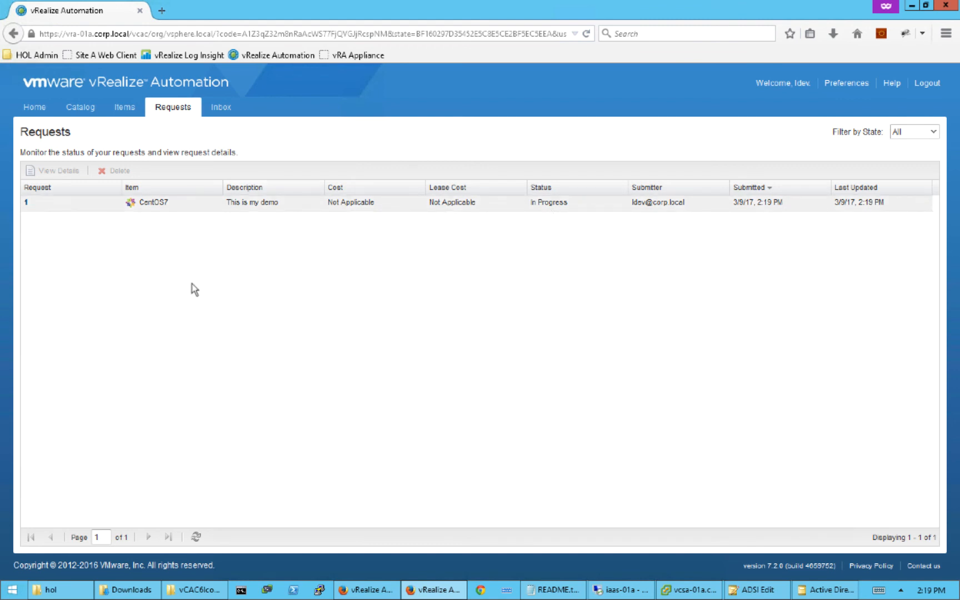
left_click(682, 589)
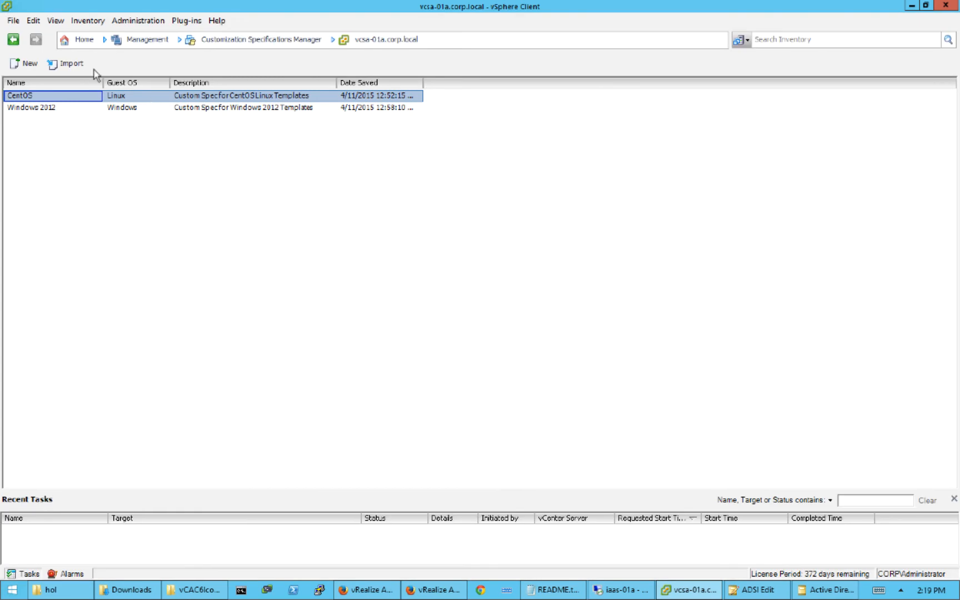
- Show the Hosts and Clusters inventory in vSphere Client, glancing at the Requests page
left_click(83, 40)
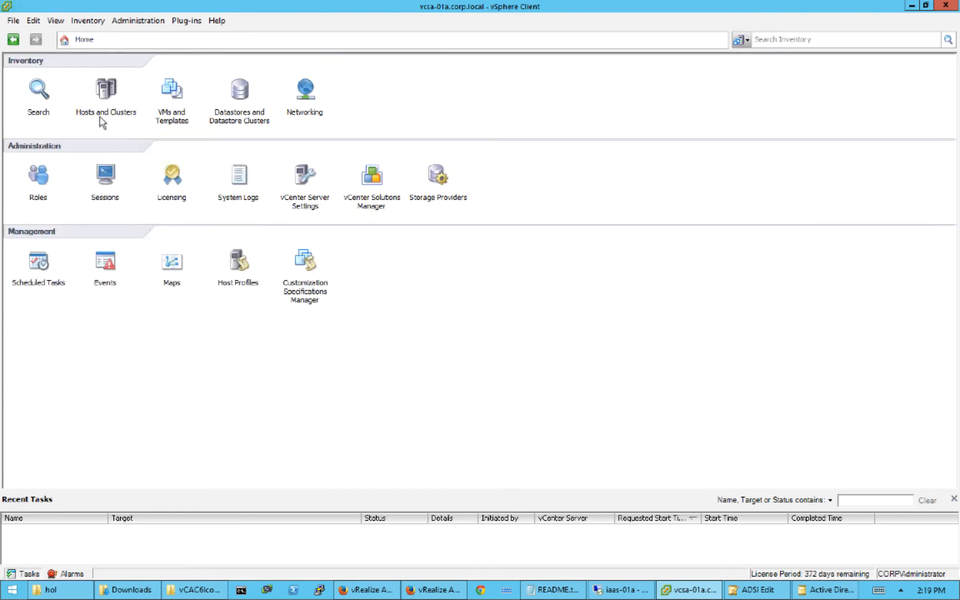
left_click(103, 96)
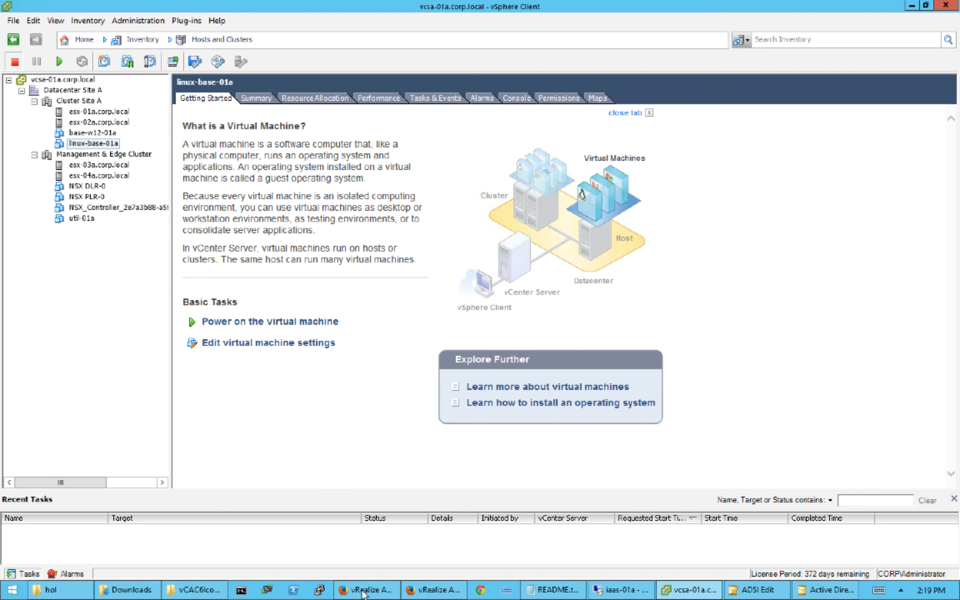
left_click(425, 594)
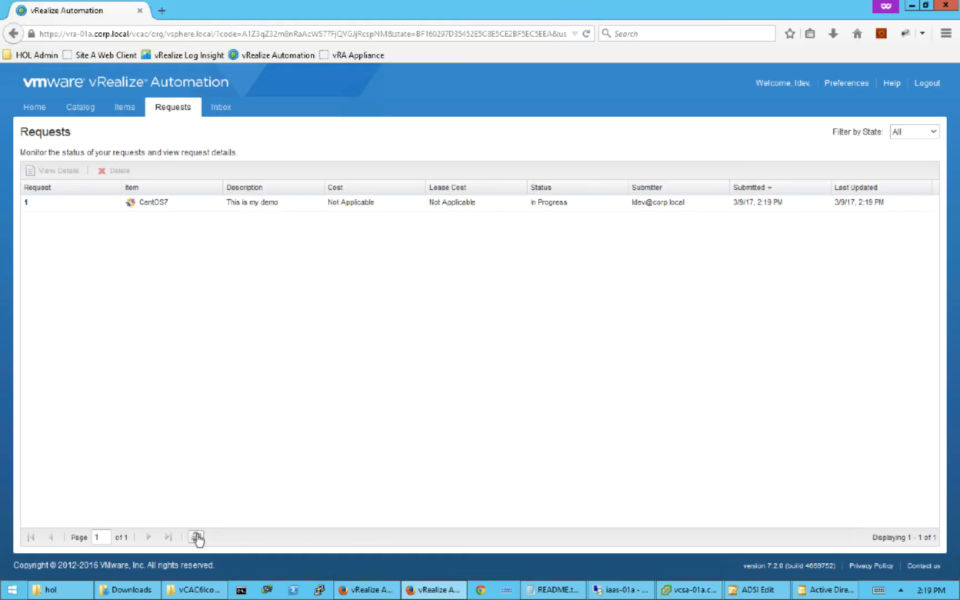
left_click(688, 590)
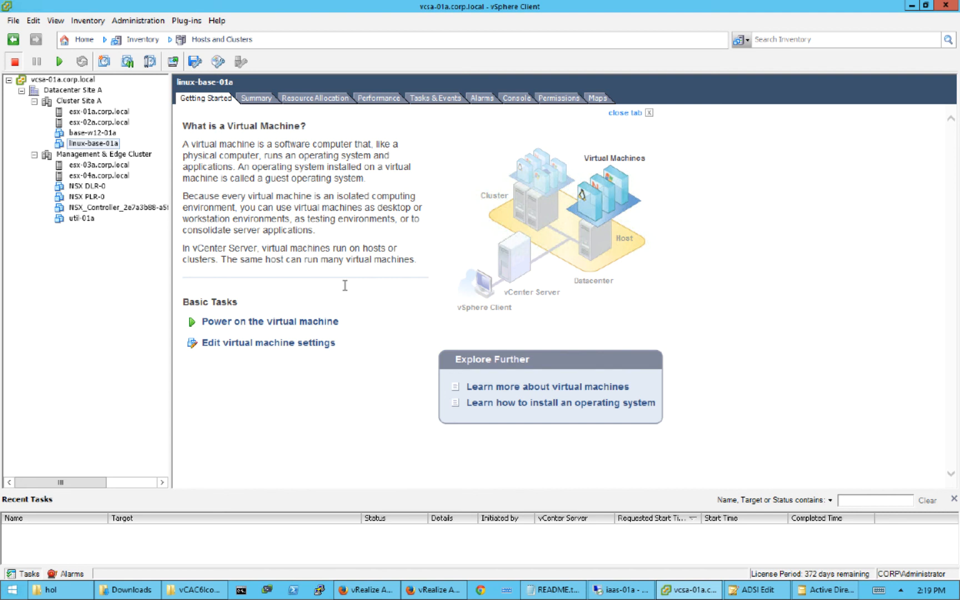
- Refresh the Requests list repeatedly; the CentOS7 request still reads In Progress
left_click(428, 592)
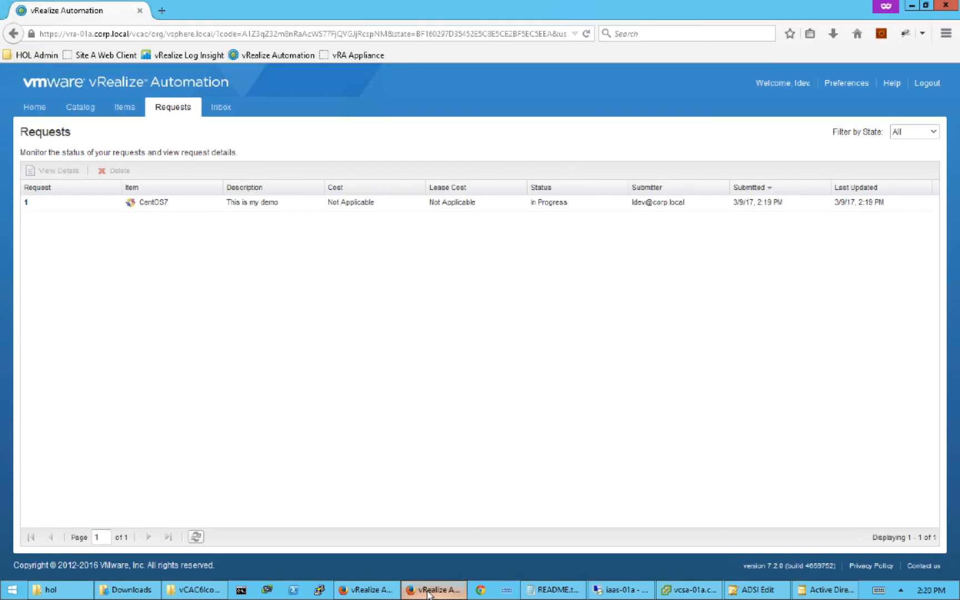
left_click(196, 539)
left_click(194, 539)
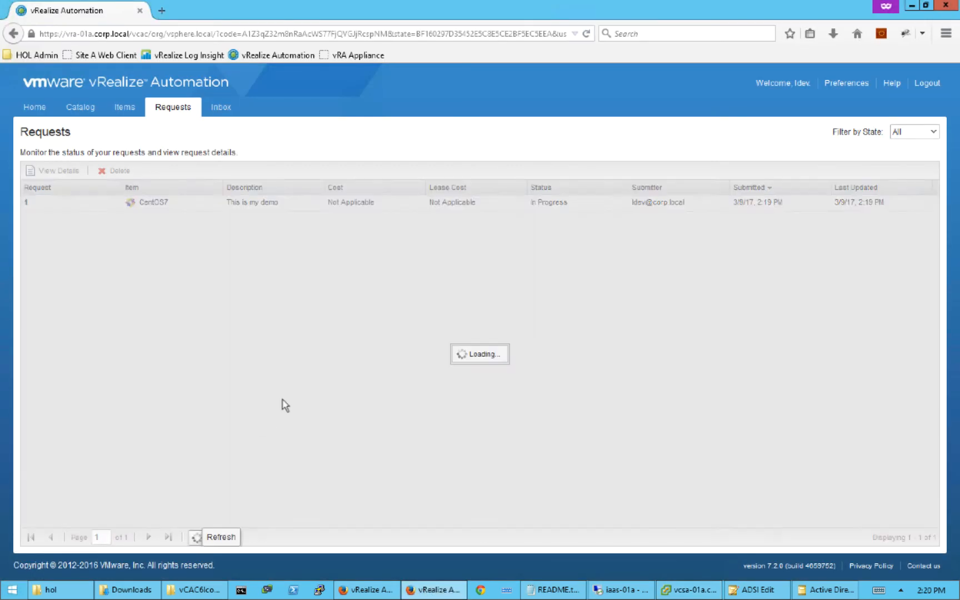
left_click(681, 592)
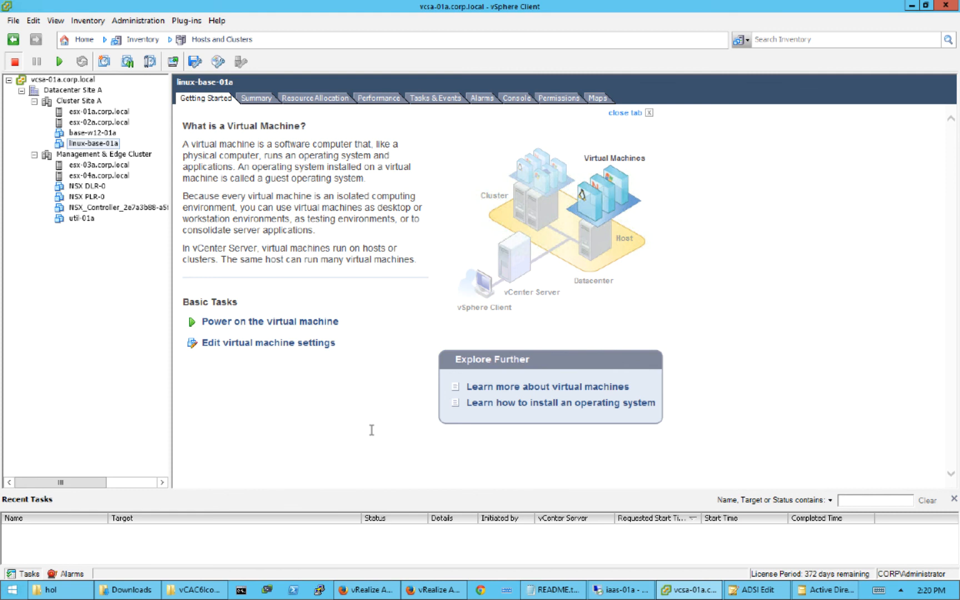
left_click(438, 591)
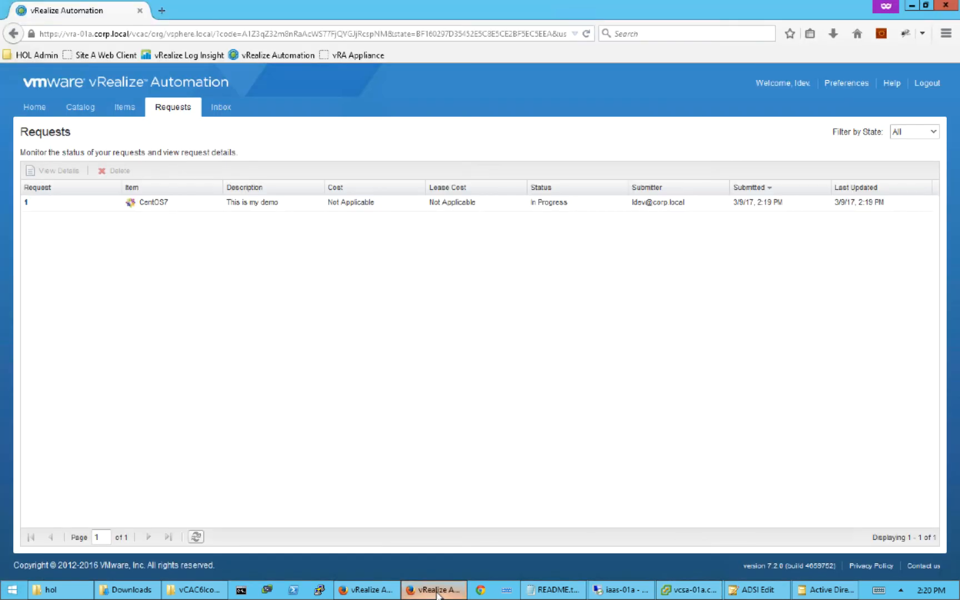
left_click(196, 538)
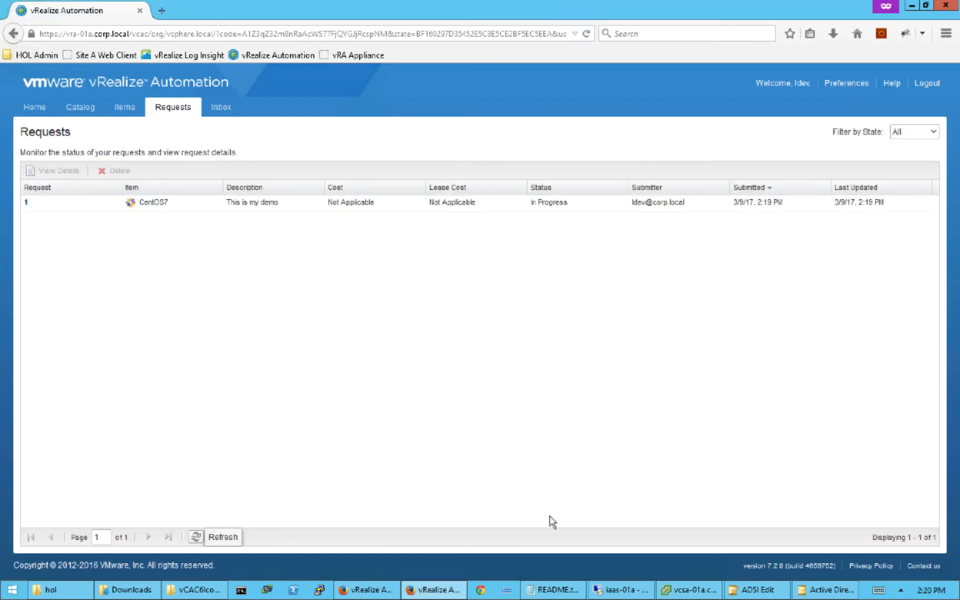
left_click(675, 594)
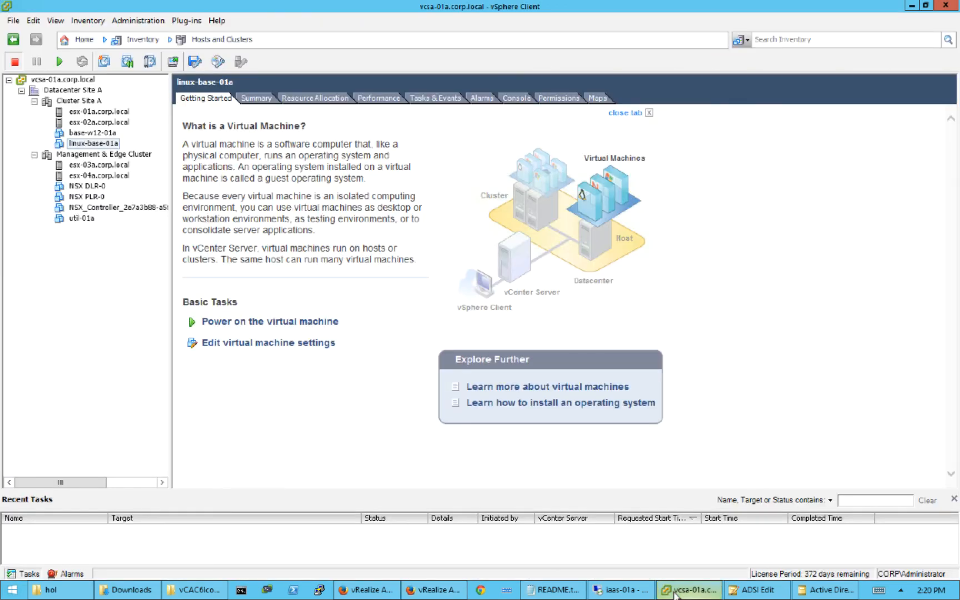
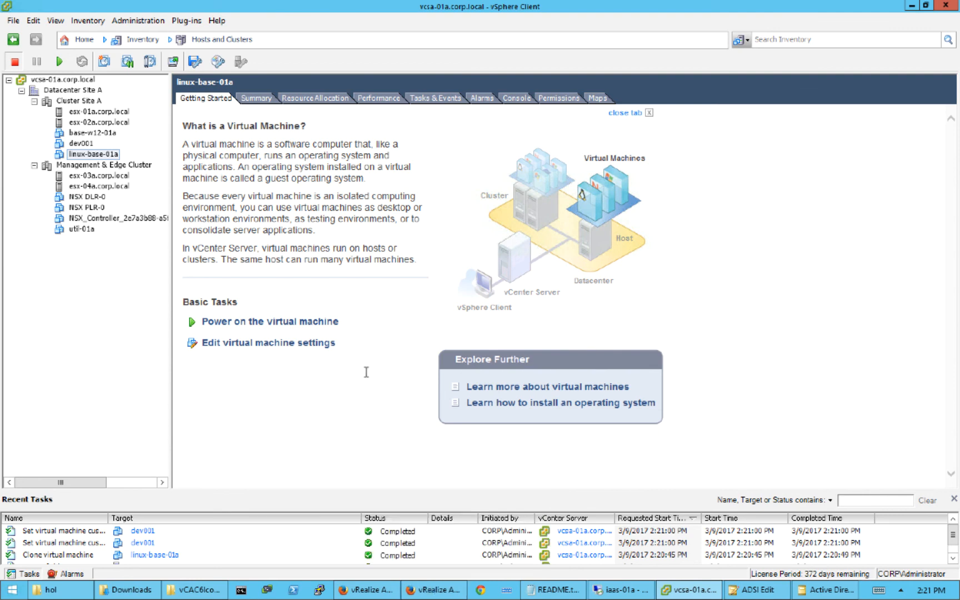
- Refresh the vRA Requests list until the CentOS7 request shows Successful, last updated 2:24 PM
left_click(433, 592)
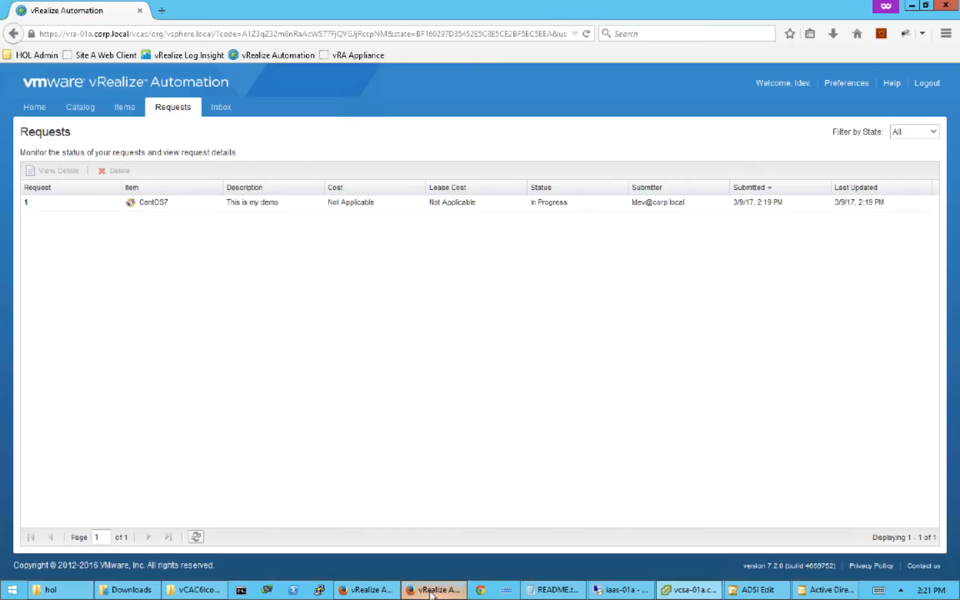
left_click(196, 537)
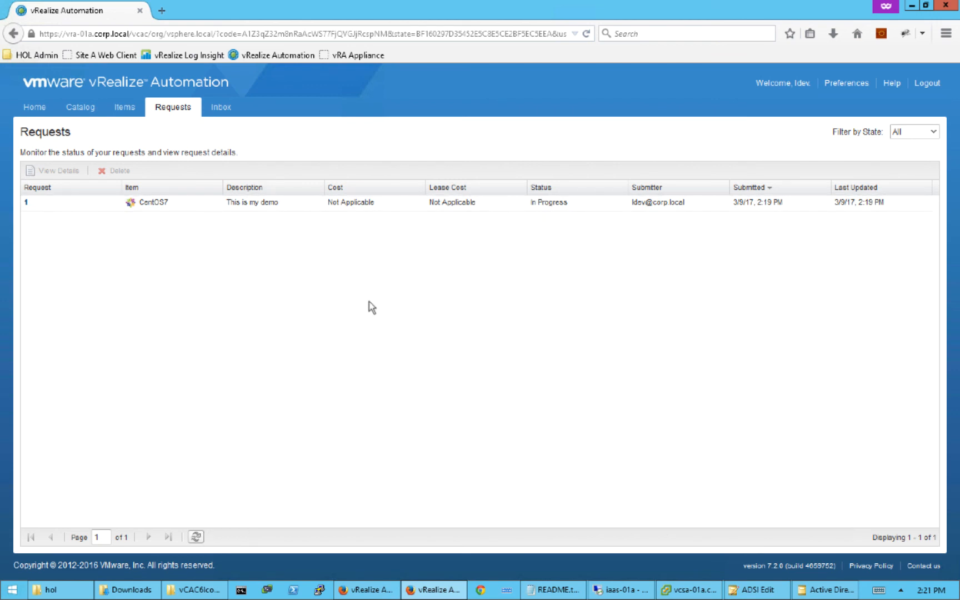
left_click(195, 537)
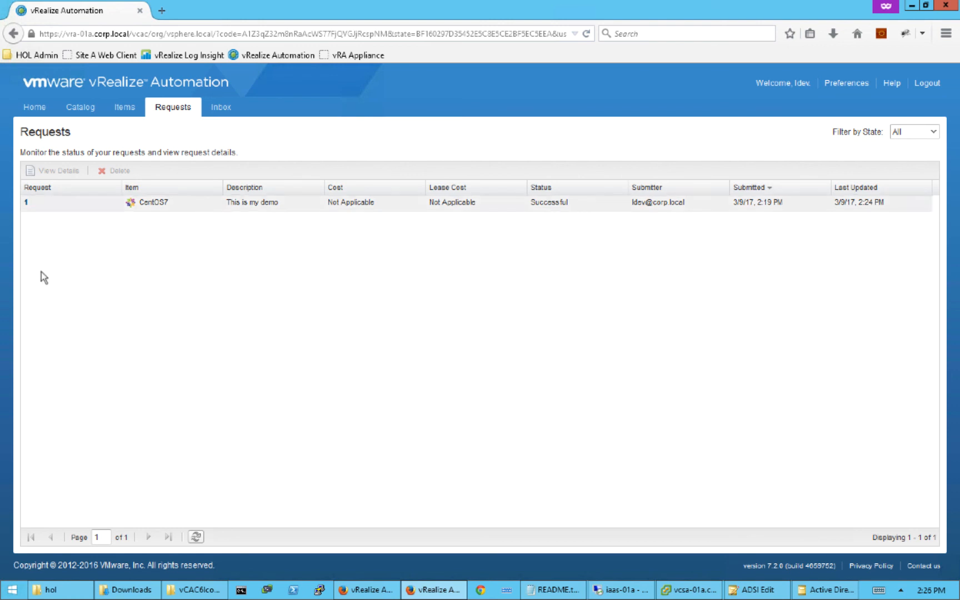
- Under Items, expand the CentOS7 deployment and open machine dev001 at 192.168.110.200
left_click(121, 111)
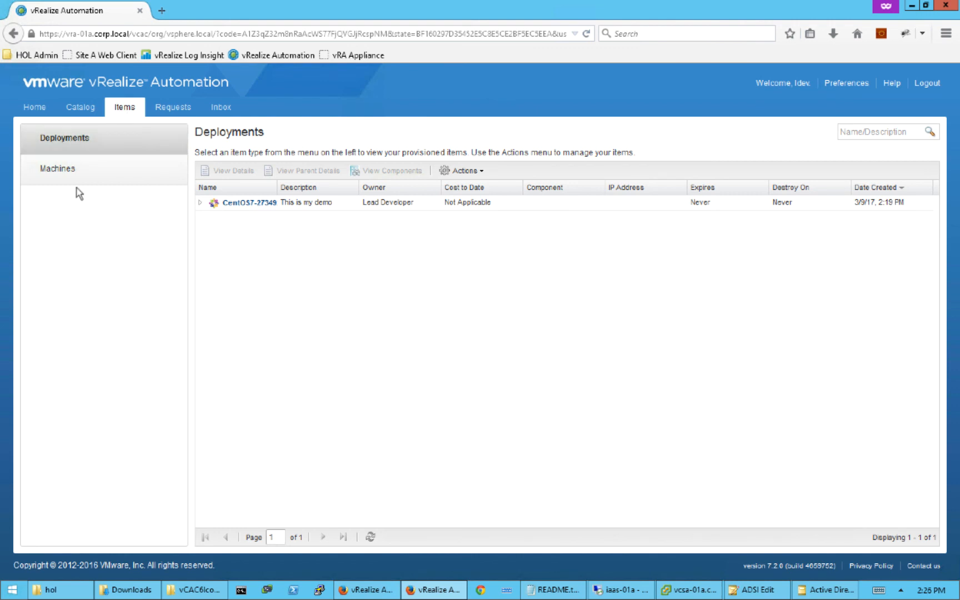
left_click(200, 204)
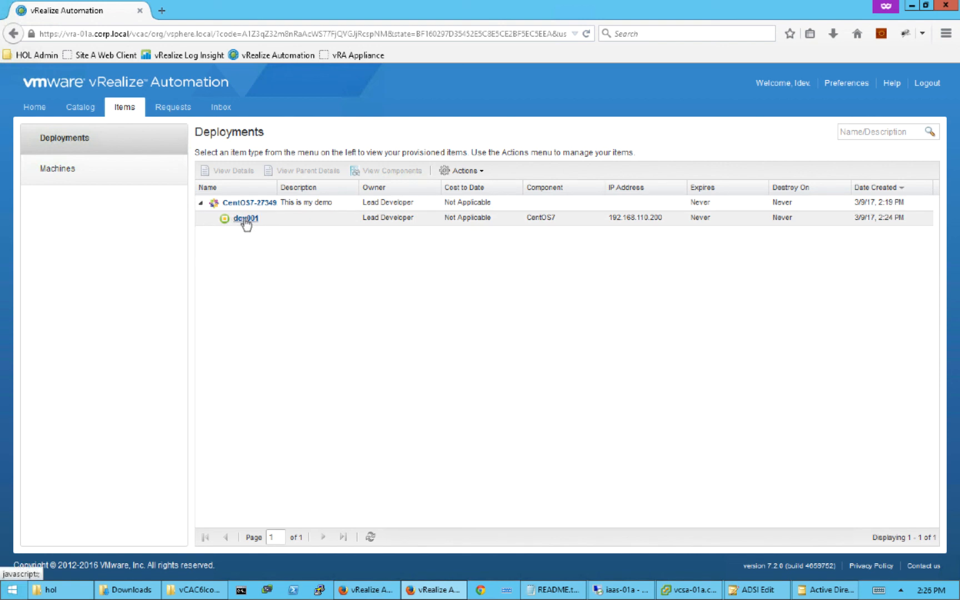
left_click(245, 218)
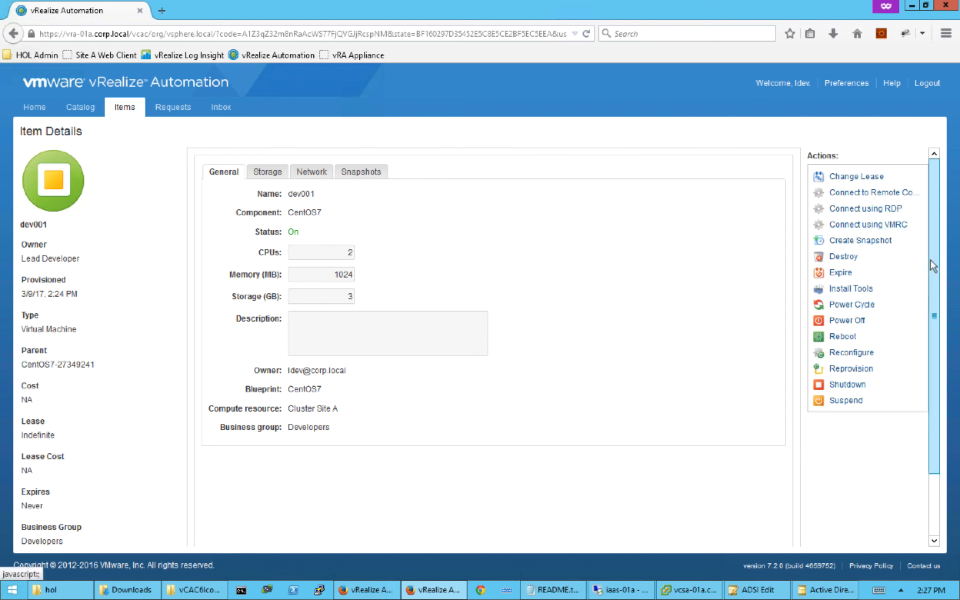
- Review dev001's Item Details: status On, 2 CPUs, 1024 MB memory, 3 GB storage
scroll(934, 303, "down", 3)
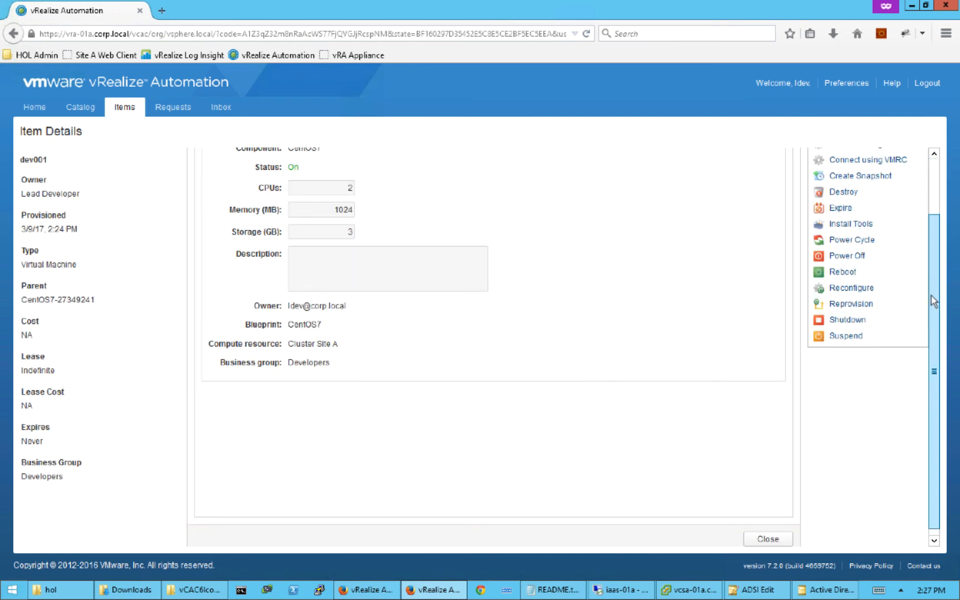
scroll(935, 300, "up", 1)
scroll(929, 229, "up", 2)
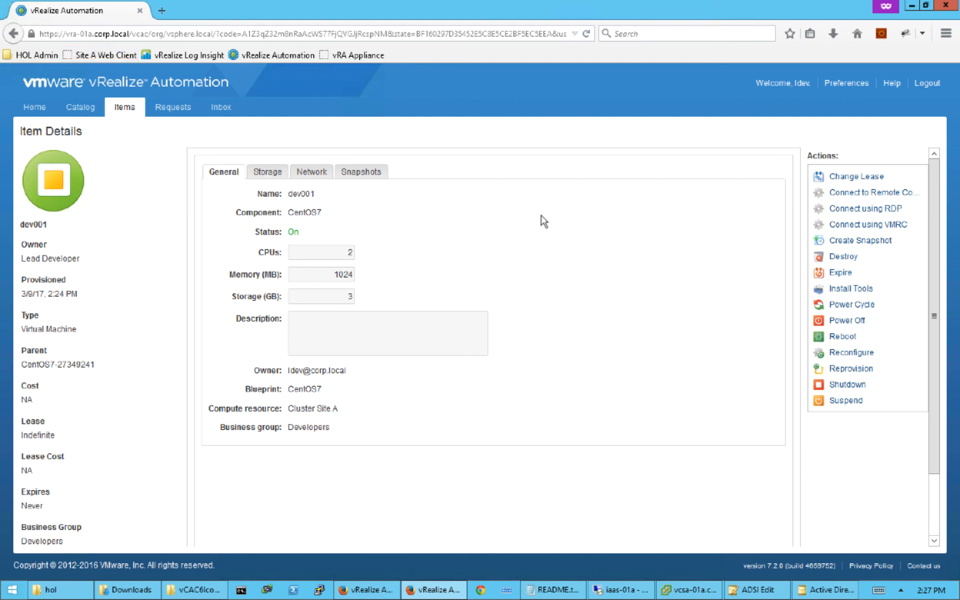
- Confirm dev001 is powered on in vSphere Client, then show the Blueprints list in vRA
left_click(915, 8)
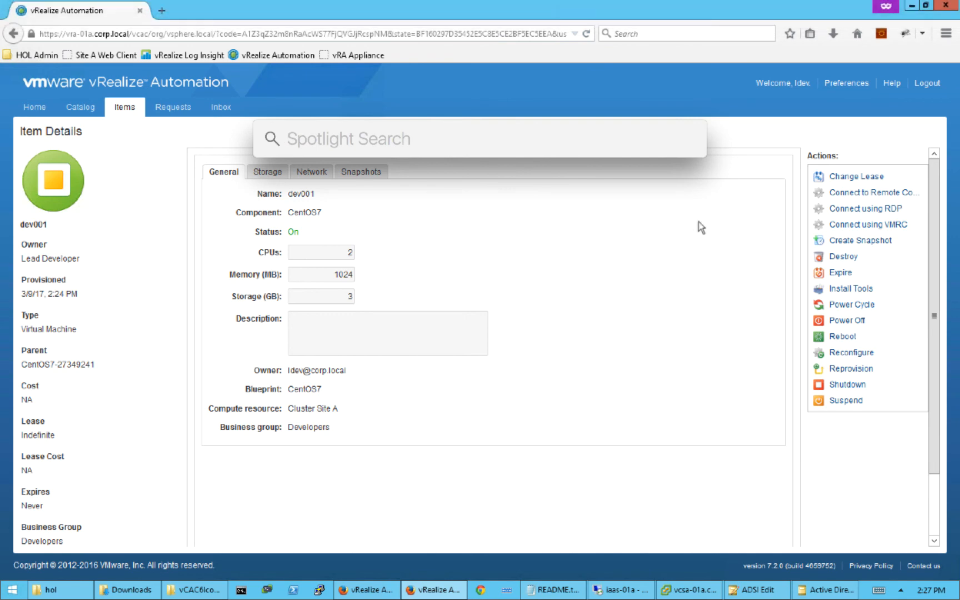
left_click(691, 237)
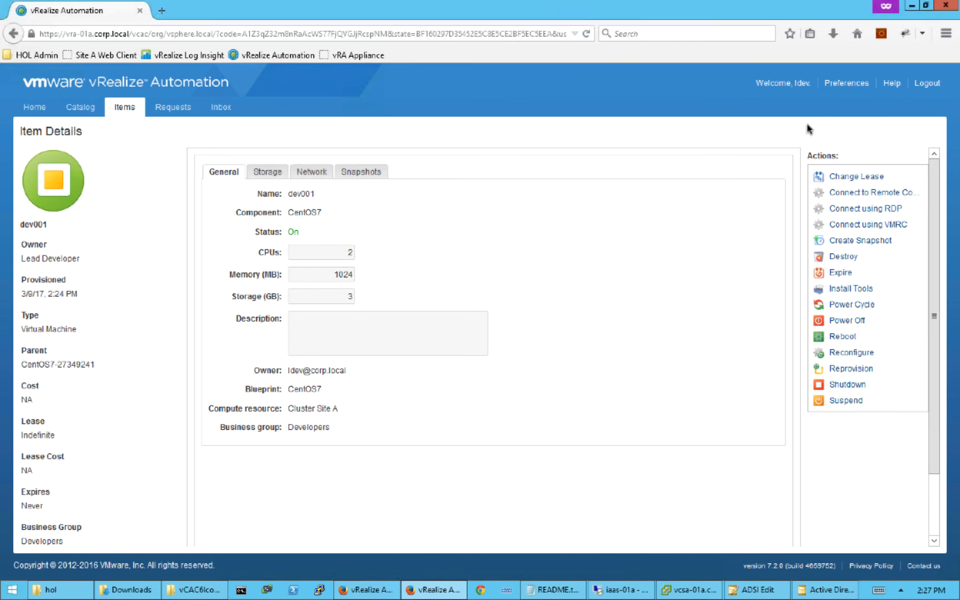
left_click(913, 8)
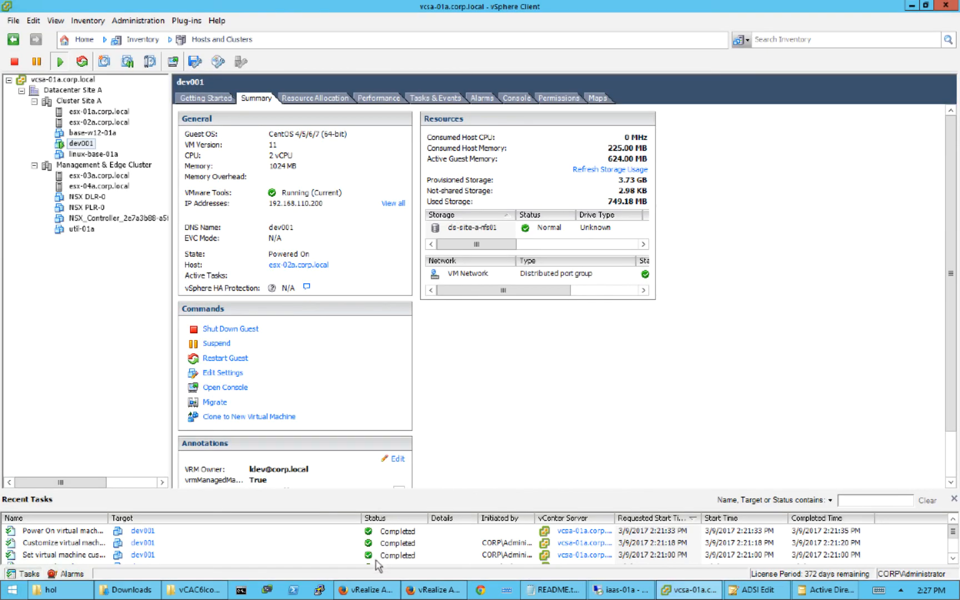
left_click(369, 590)
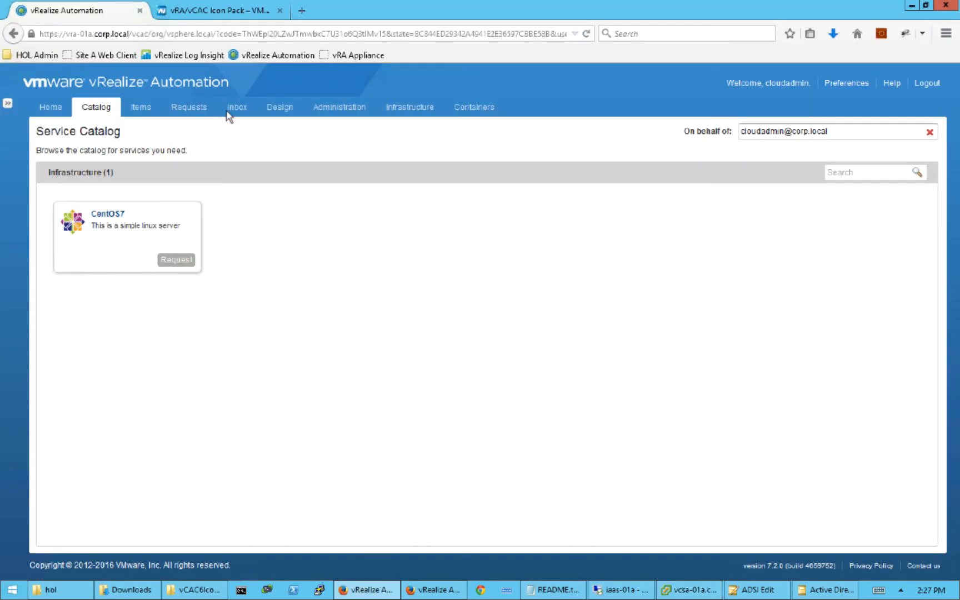
left_click(286, 113)
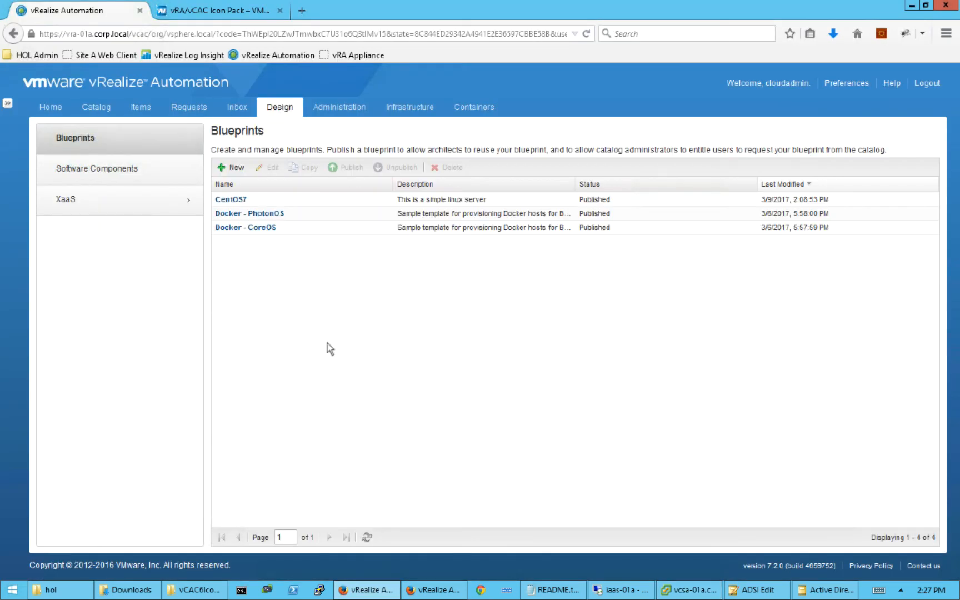